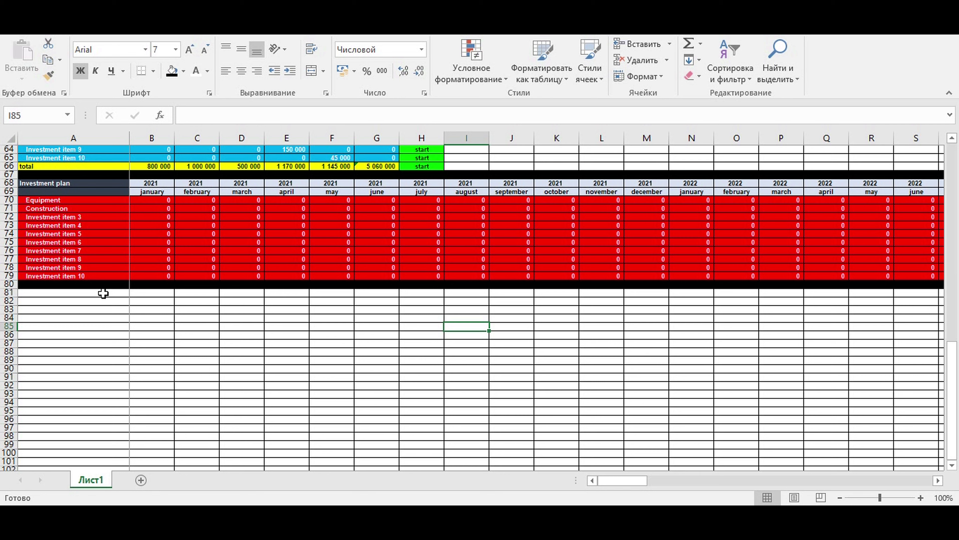
- Enter 'Direct costs' in A81 and 'Direct cost item' in A82
click(103, 293)
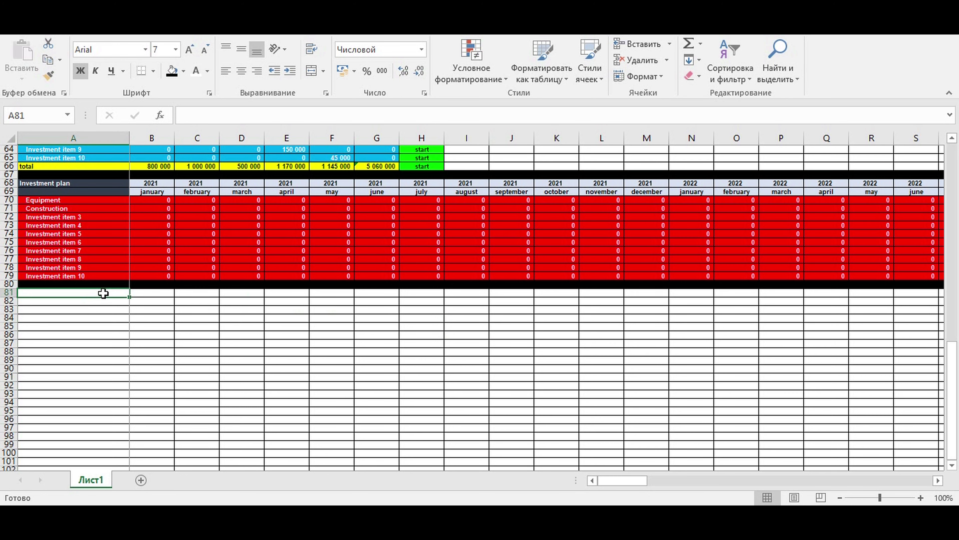
text(Direct costs)
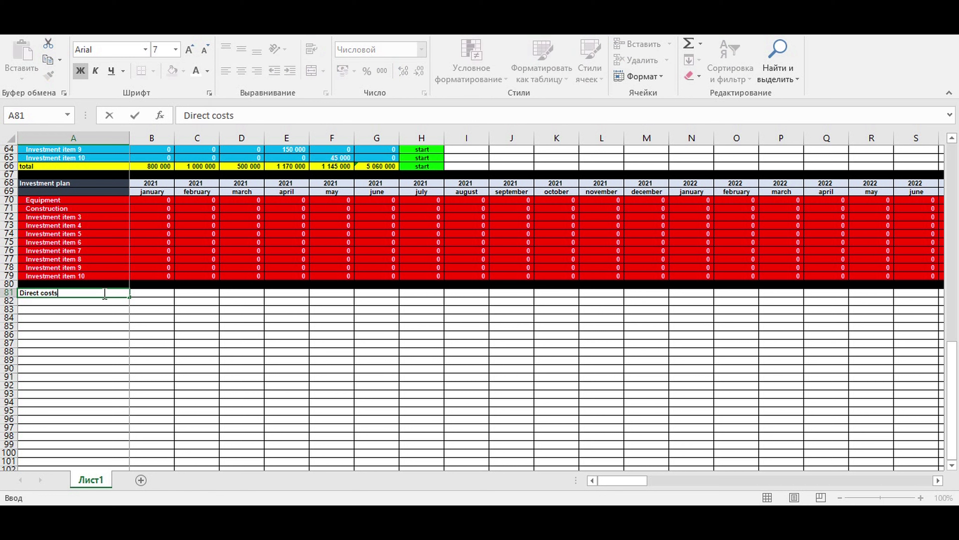
key(Return)
text(Direct cost irect costs)
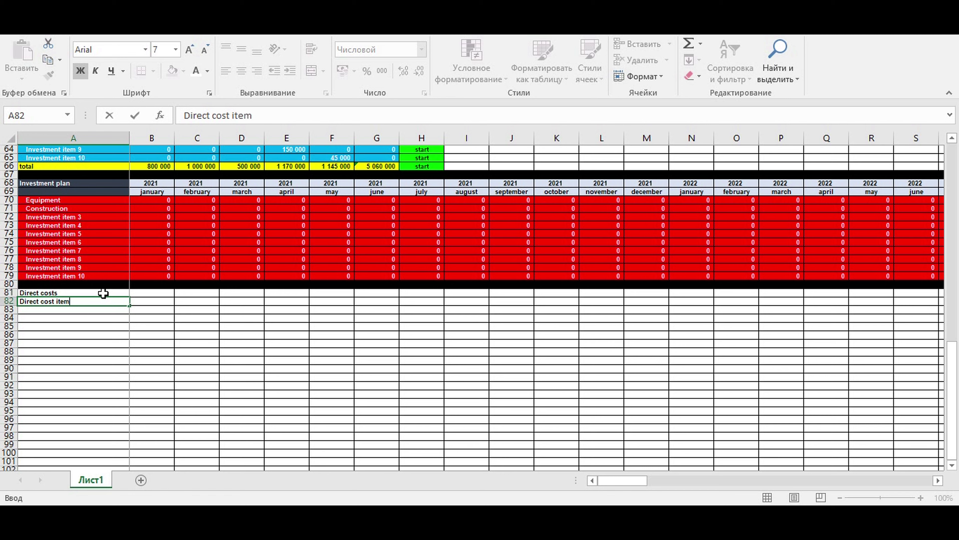
key(Return)
- Centre the Direct cost item header in A82 and fill it pale blue
key(Up)
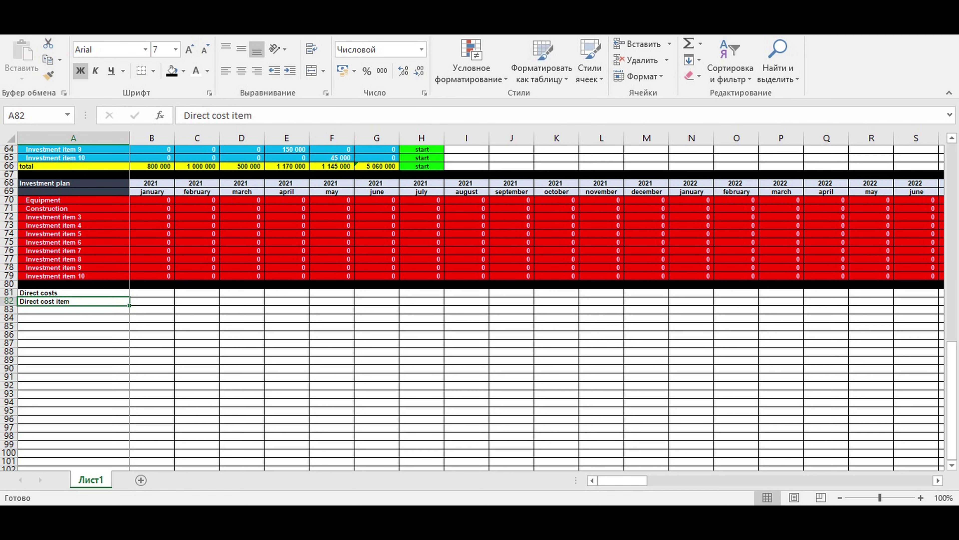
click(242, 70)
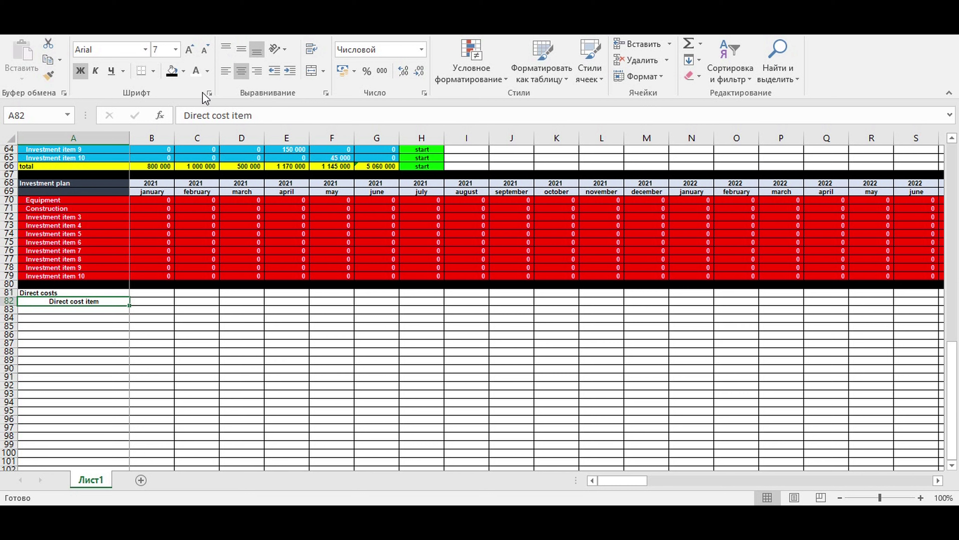
click(183, 70)
click(267, 117)
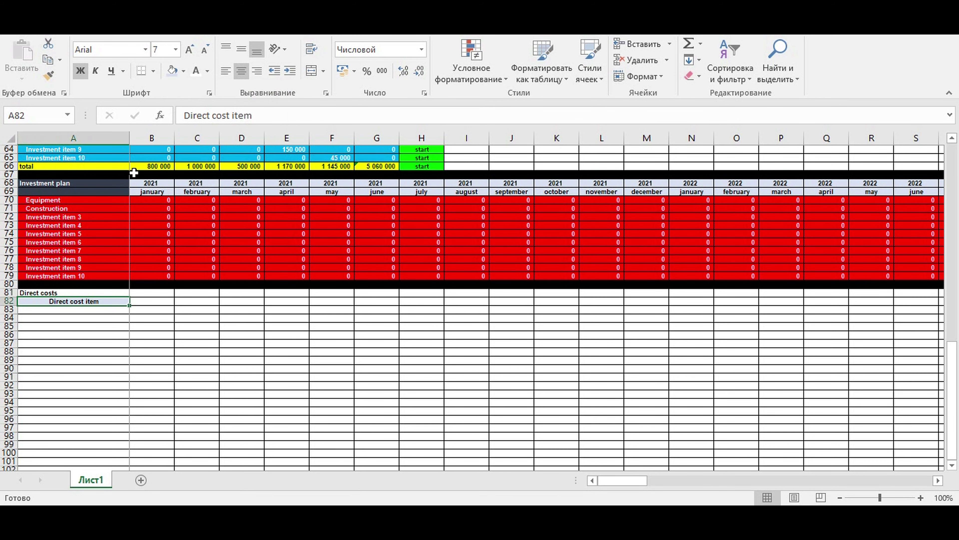
- Fill the Direct costs title cell A81 green
click(59, 293)
click(183, 71)
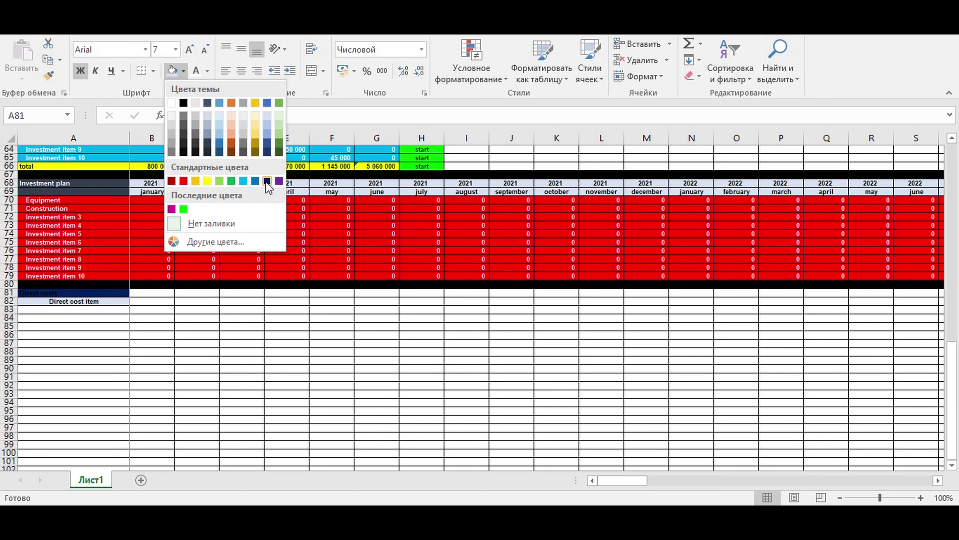
click(231, 182)
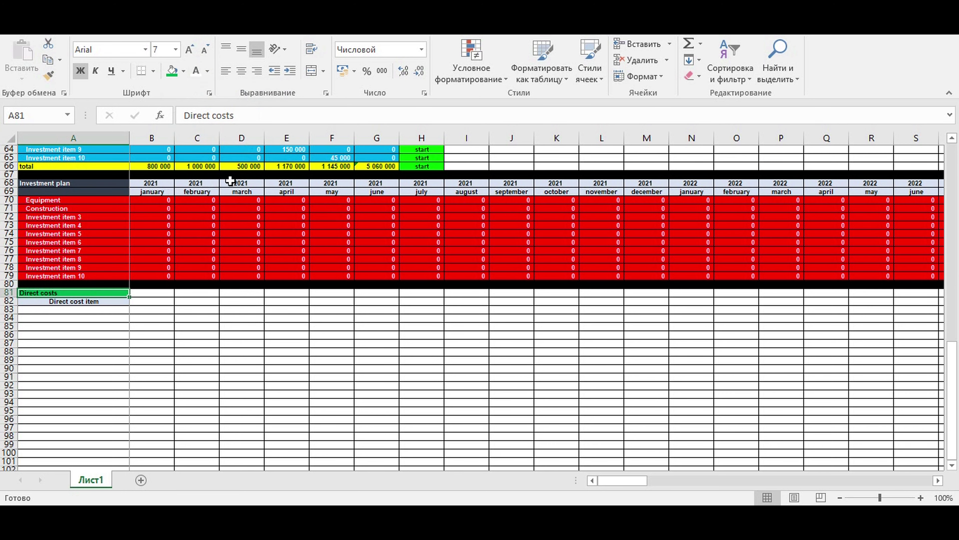
click(92, 308)
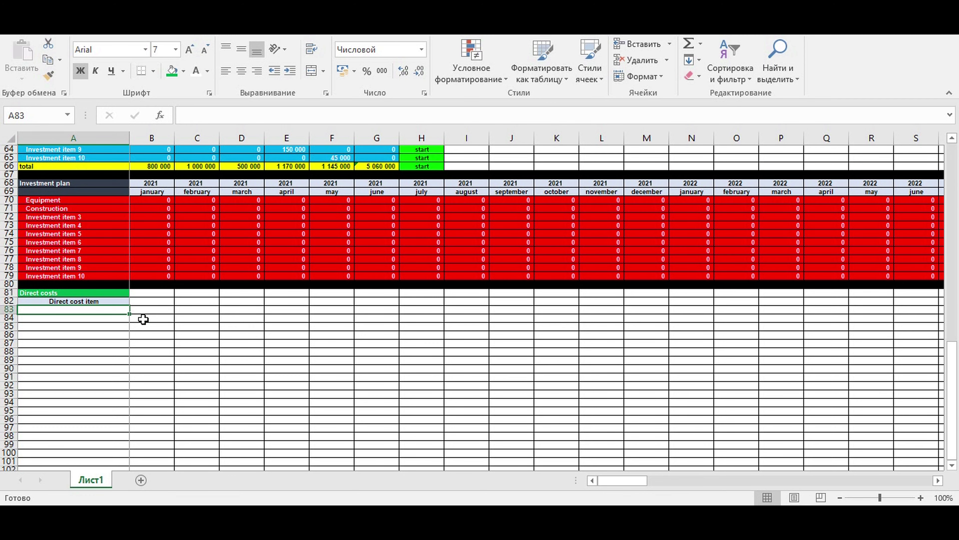
- Check the Chair and Table entries in the sales plan above
scroll(143, 319, up, 7)
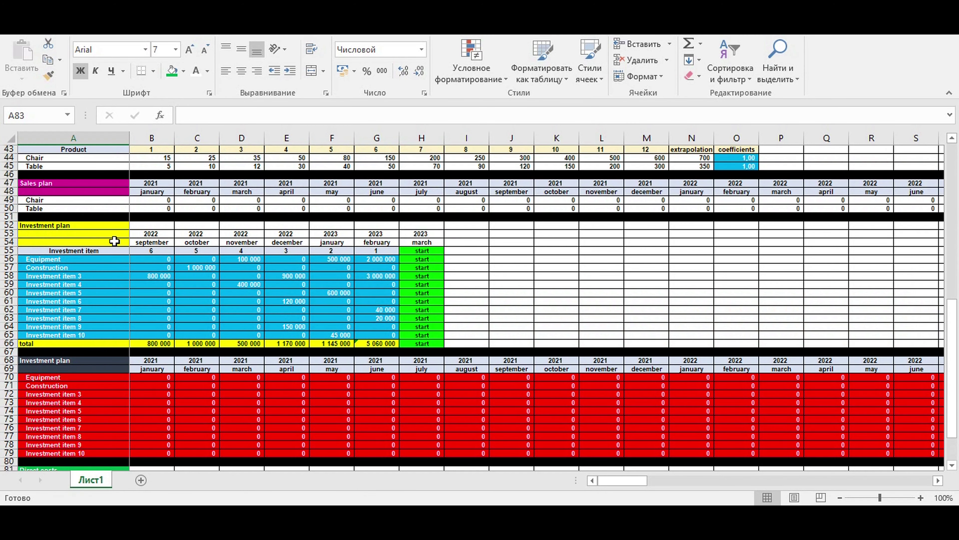
click(58, 200)
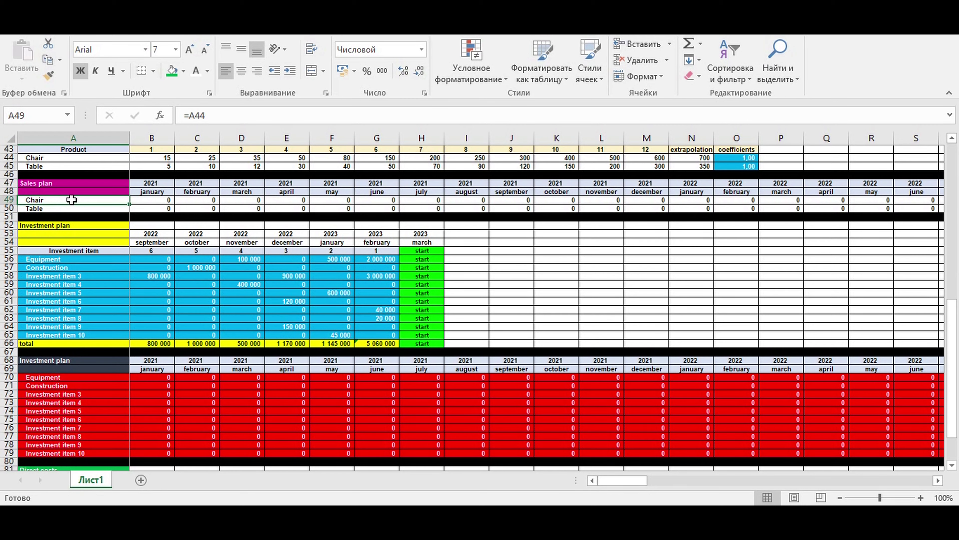
click(38, 210)
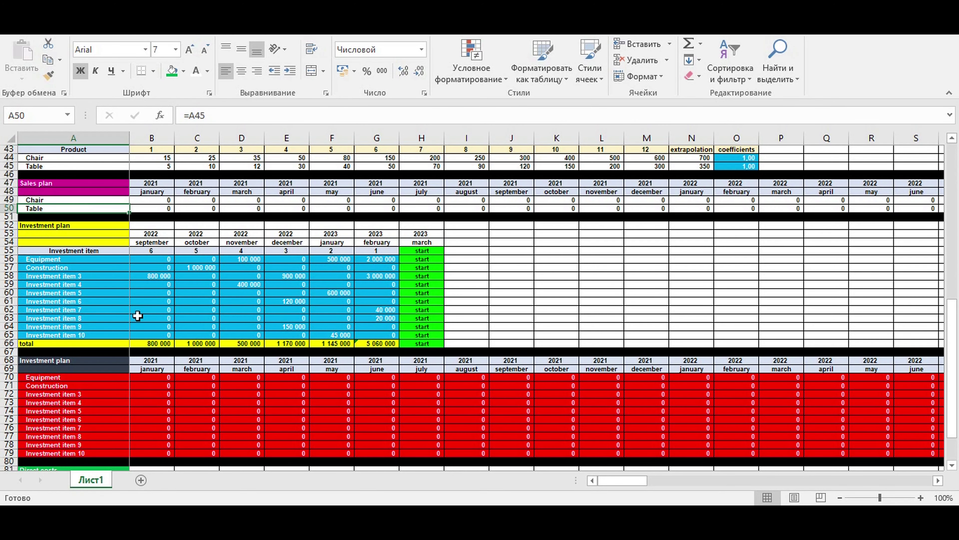
scroll(137, 313, down, 5)
scroll(133, 317, up, 7)
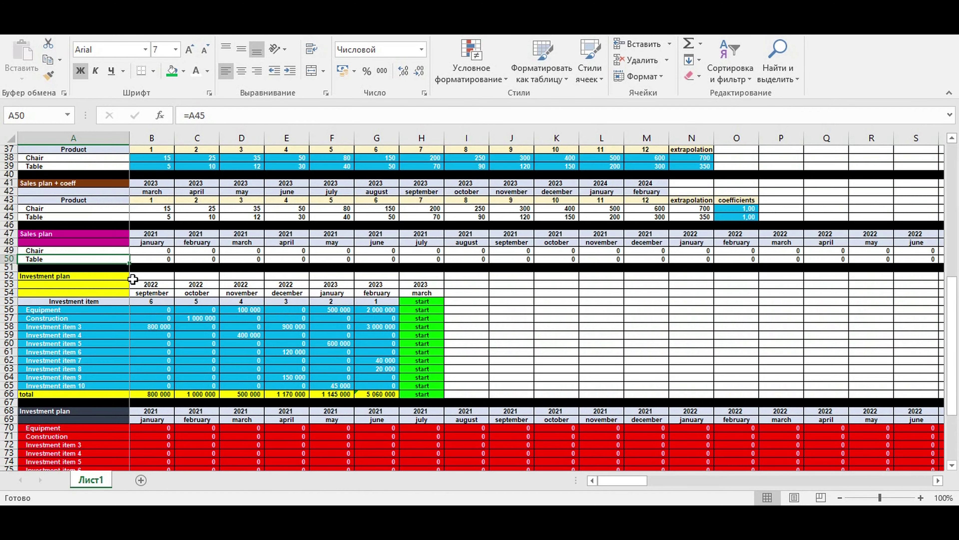
scroll(78, 264, down, 8)
- List Wood, Glue and Paint in A83:A85, then select row 86
click(68, 333)
text(Wood)
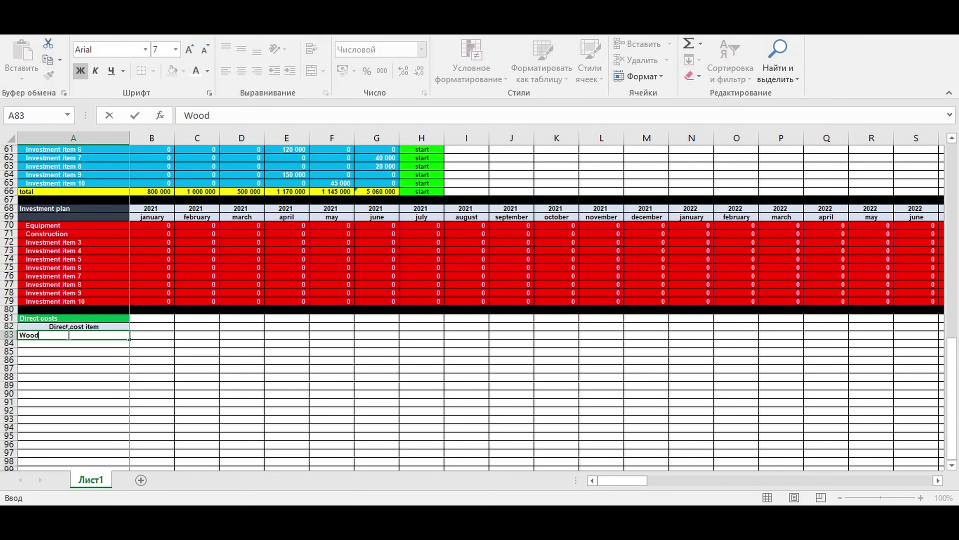
key(Return)
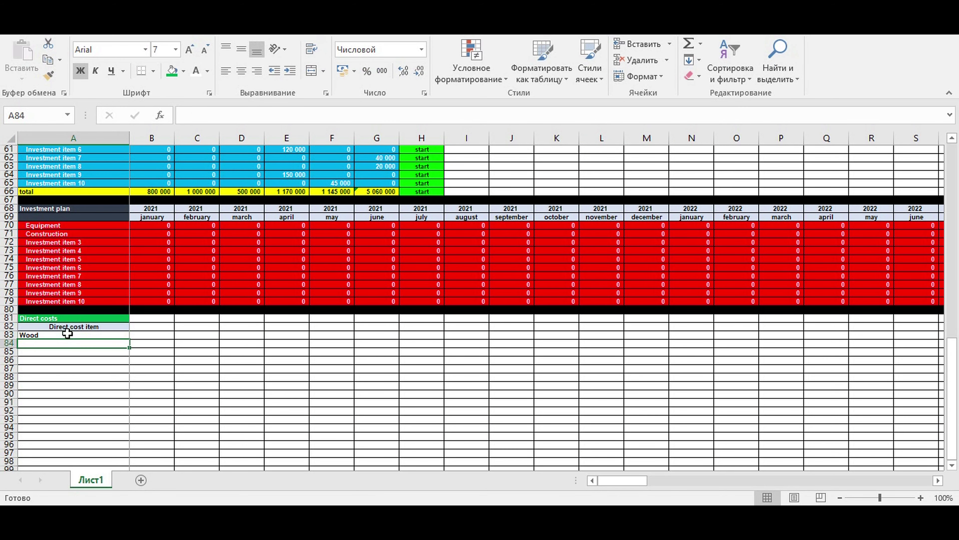
text(Glu)
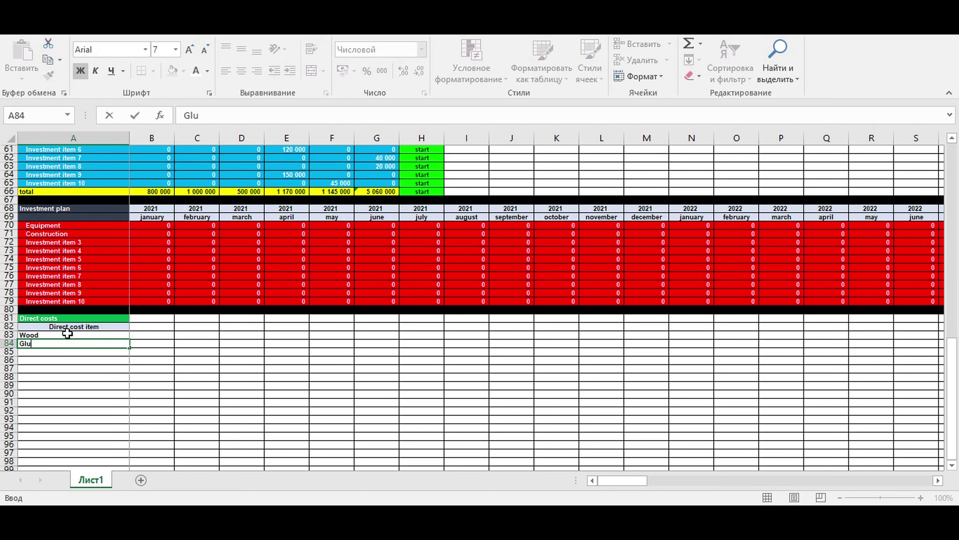
text(e)
key(Return)
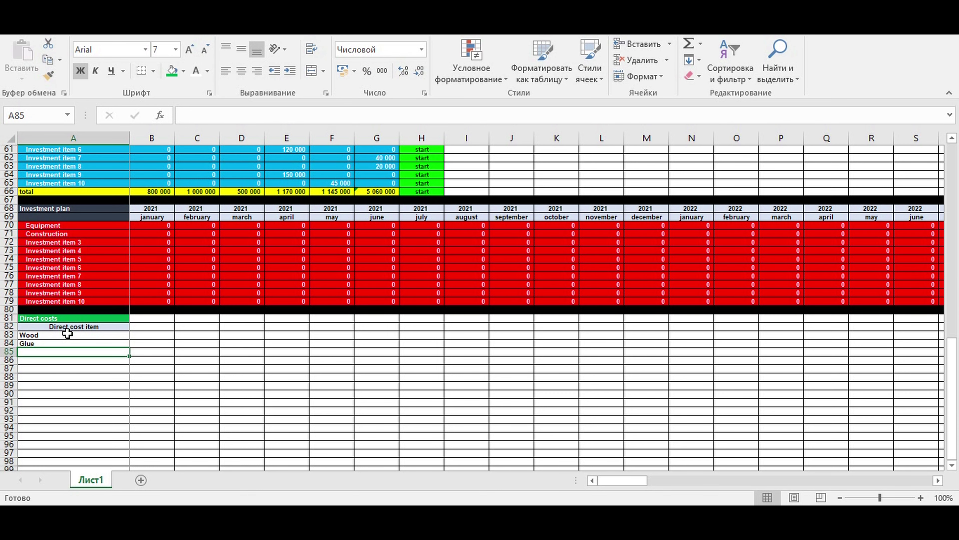
text(P)
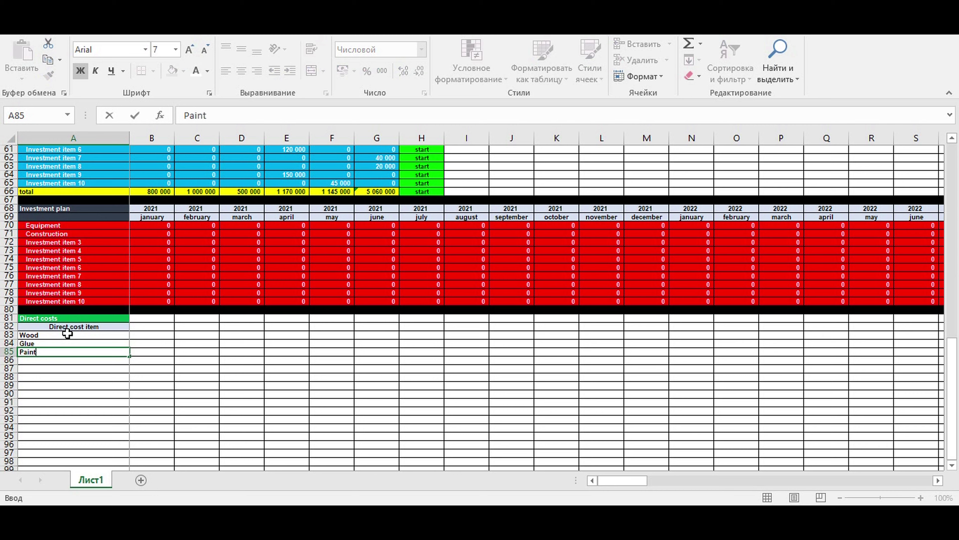
text(aint)
key(Return)
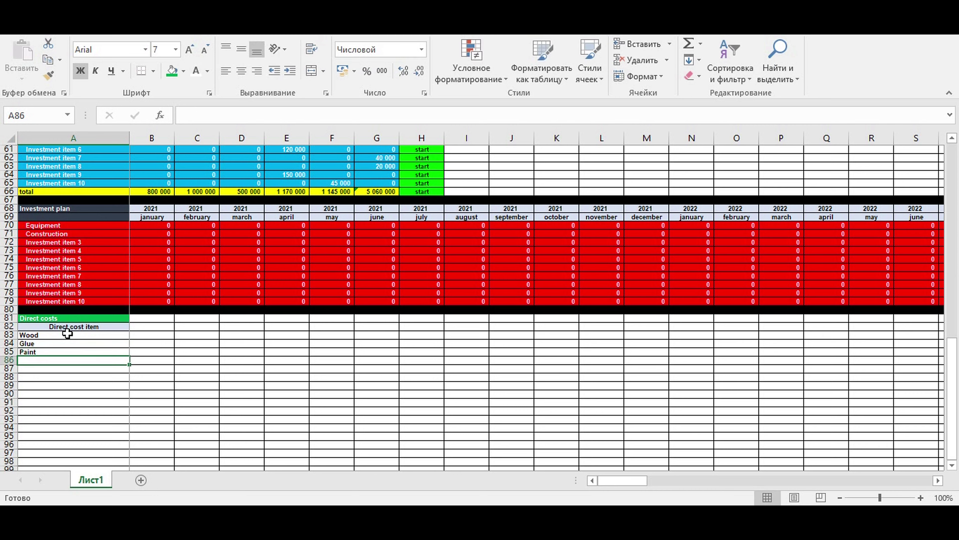
click(4, 361)
click(184, 70)
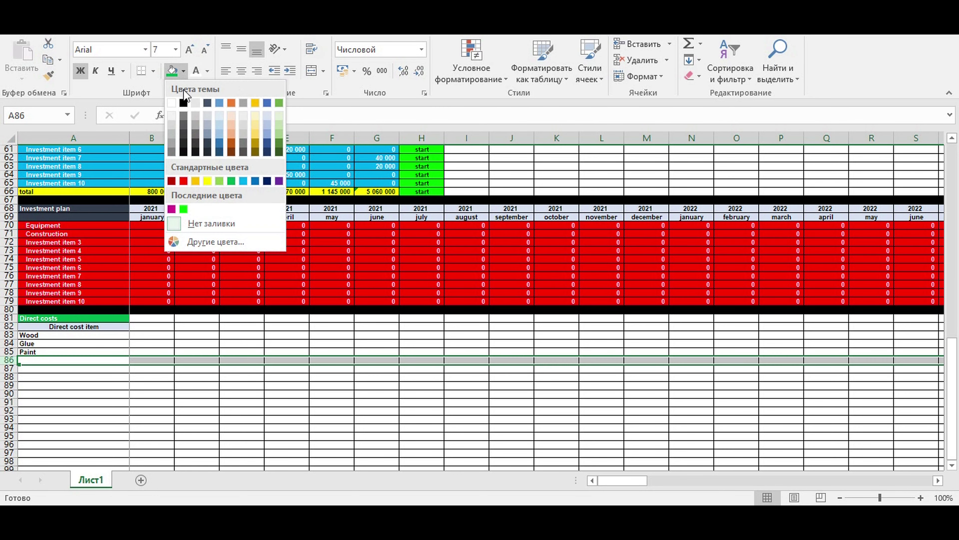
- Fill row 86 black, and indent Wood, Glue and Paint in white text on blue
click(183, 106)
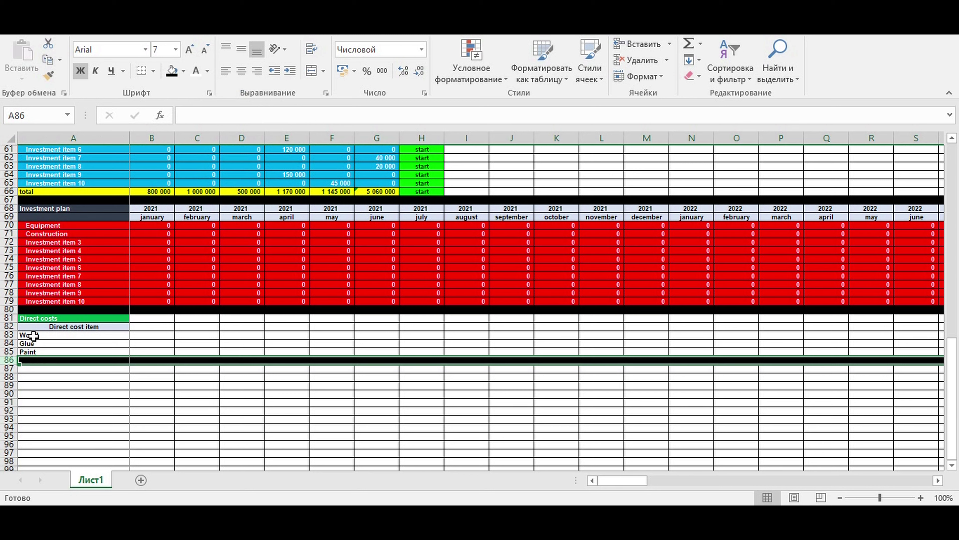
drag(30, 336, 34, 352)
click(290, 71)
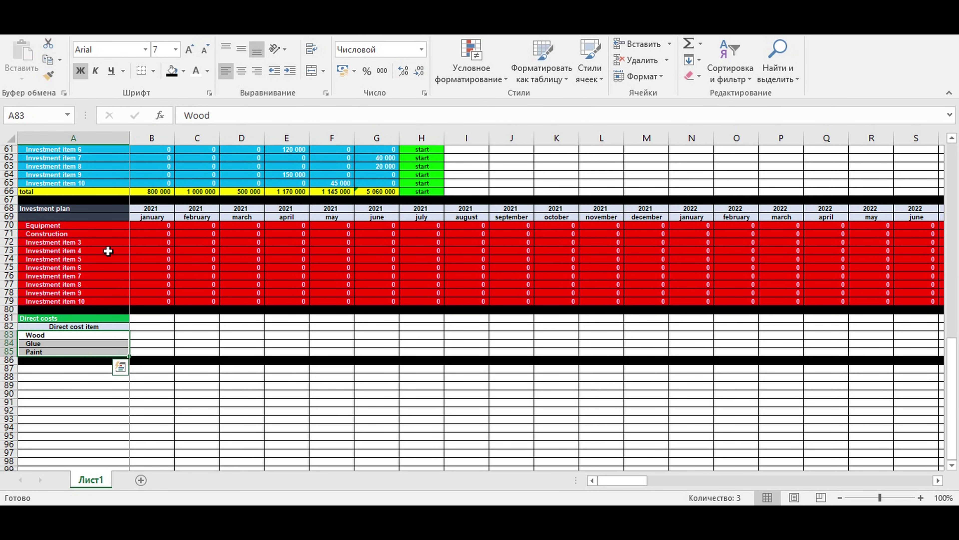
click(197, 74)
click(184, 70)
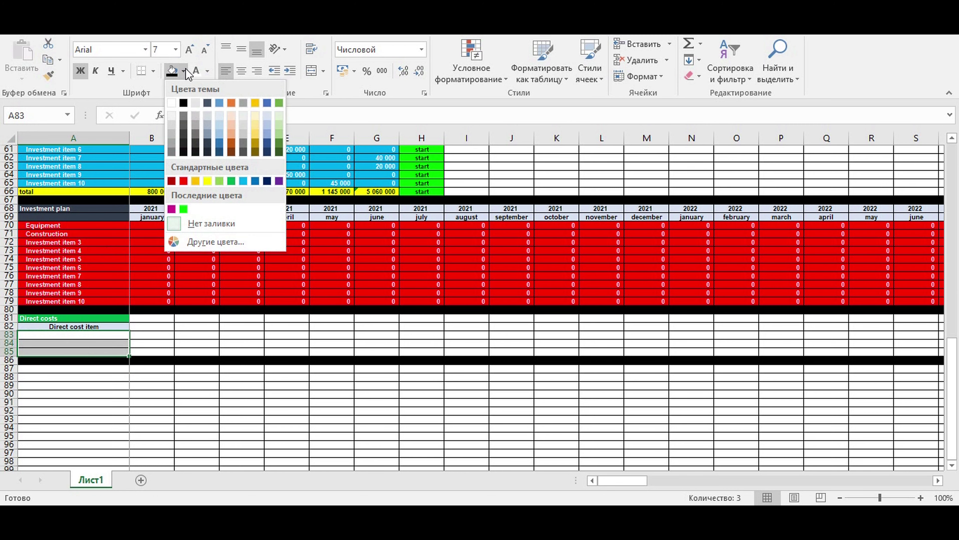
click(243, 181)
click(53, 401)
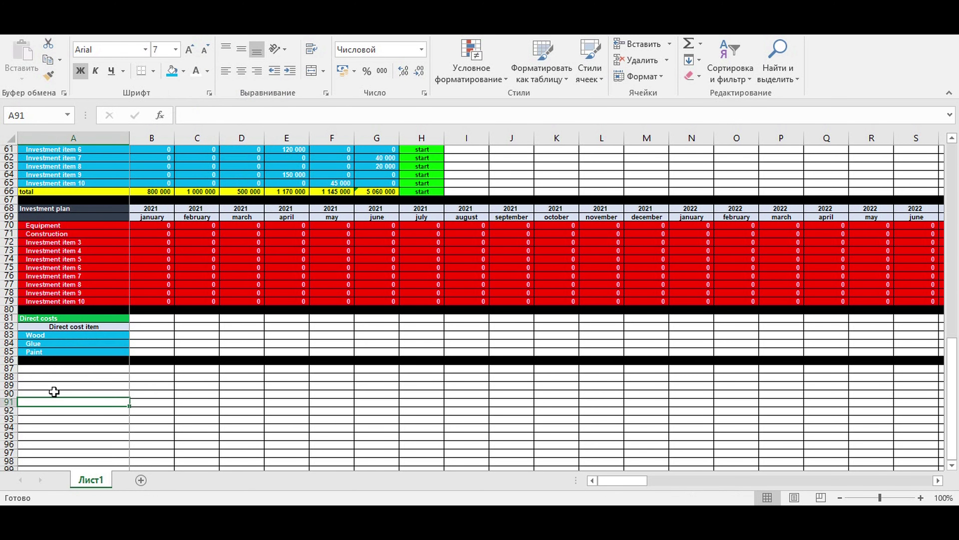
- Review the investment amounts and Chair and Table statuses further up the sheet
mouse_move(38, 335)
mouse_down()
mouse_move(37, 352)
mouse_move(55, 351)
mouse_up()
click(76, 386)
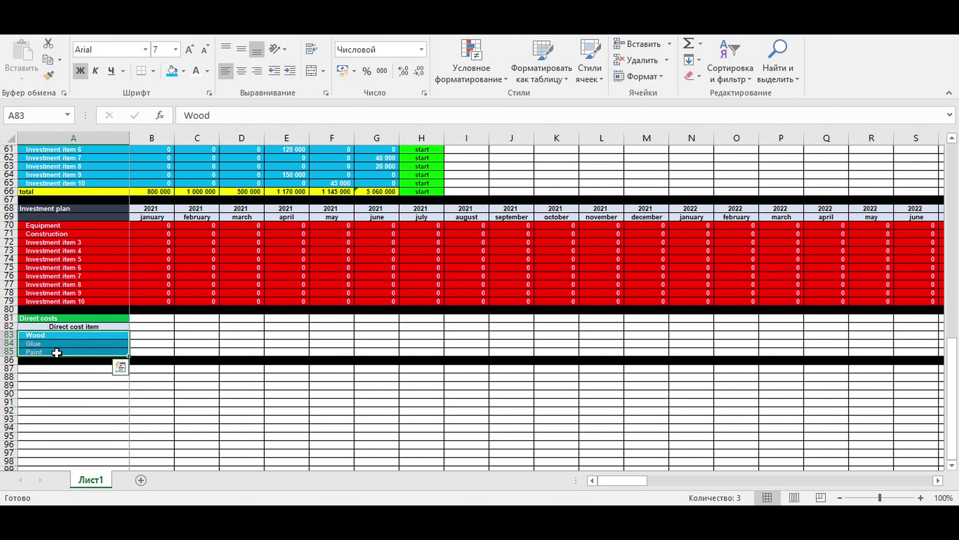
scroll(107, 280, up, 7)
drag(109, 284, 393, 360)
drag(736, 183, 736, 191)
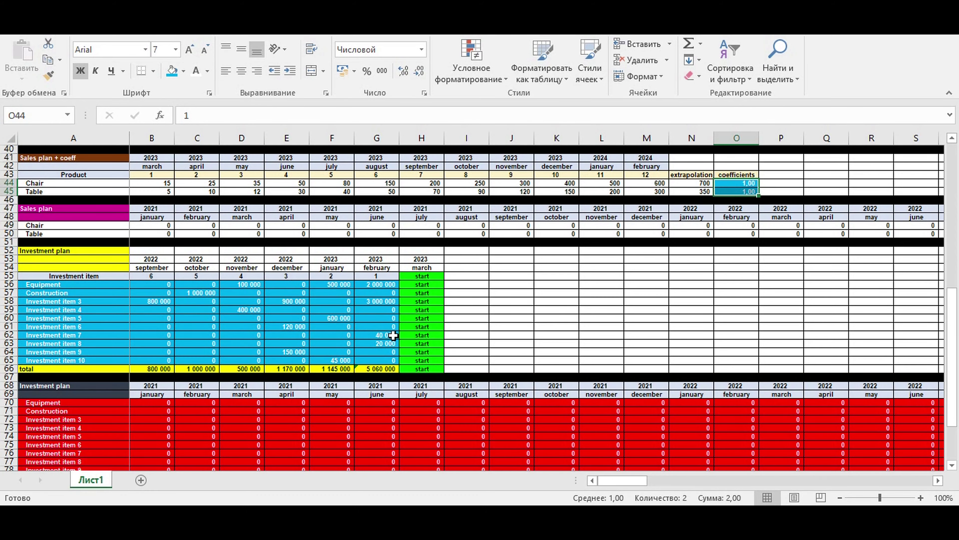
scroll(381, 326, up, 10)
drag(107, 335, 155, 345)
scroll(253, 296, up, 2)
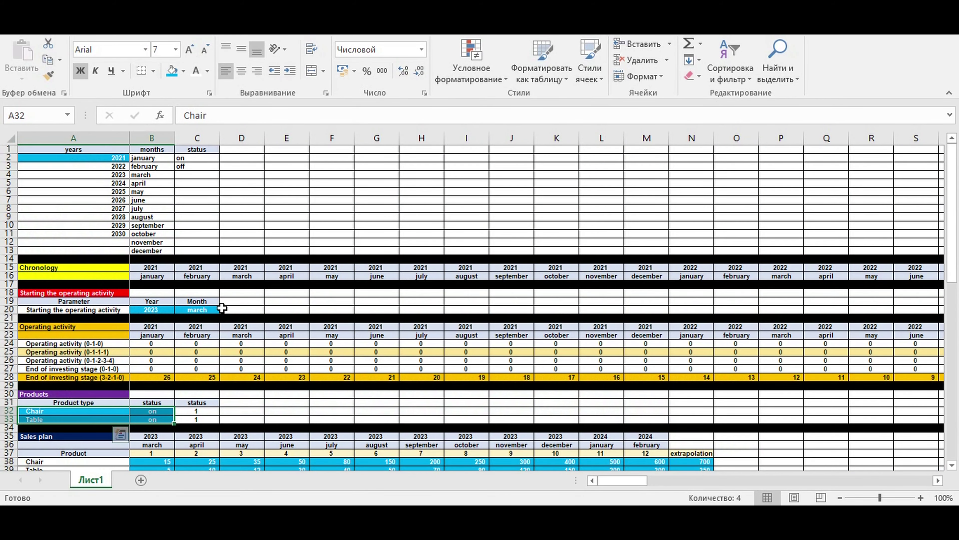
scroll(196, 309, down, 3)
scroll(223, 308, down, 8)
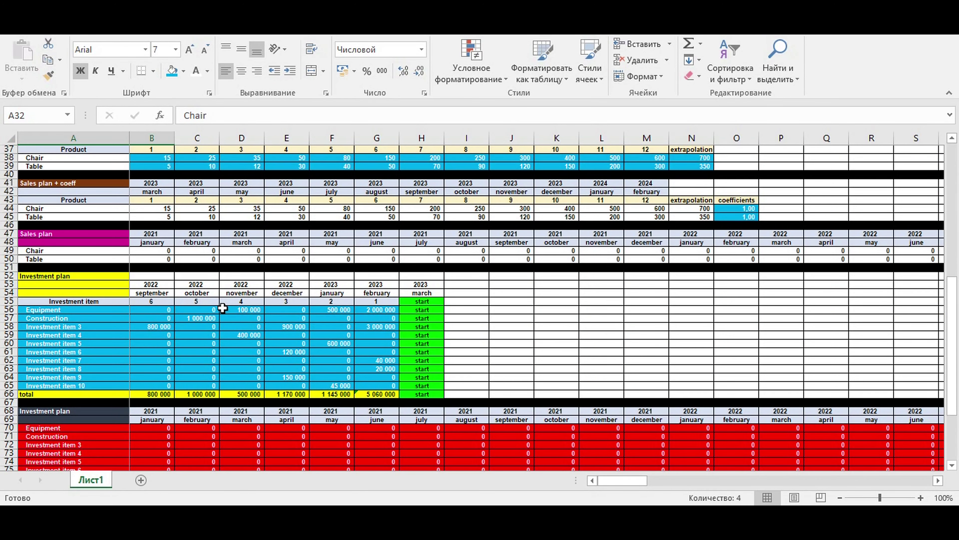
scroll(223, 308, down, 10)
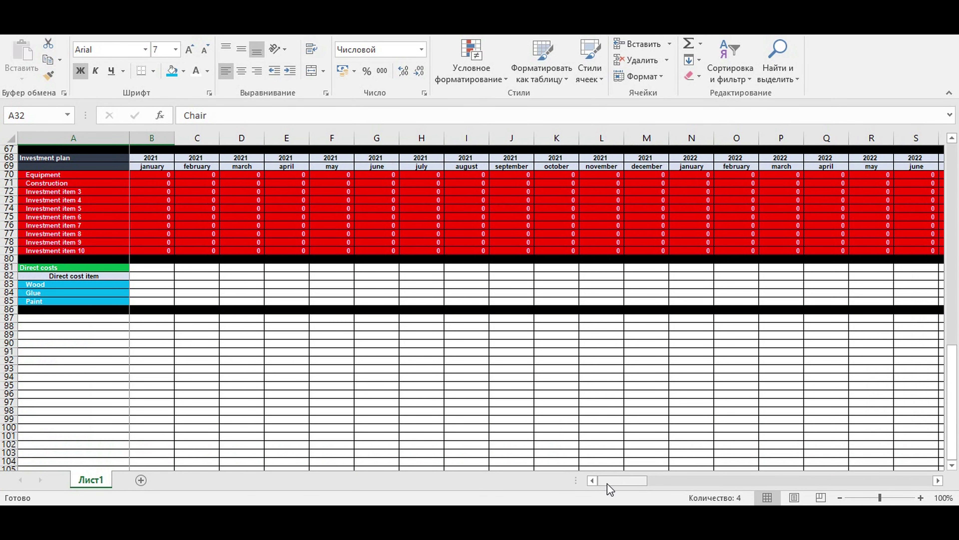
click(151, 338)
- Copy the header into B82 and rename it Metric
click(112, 275)
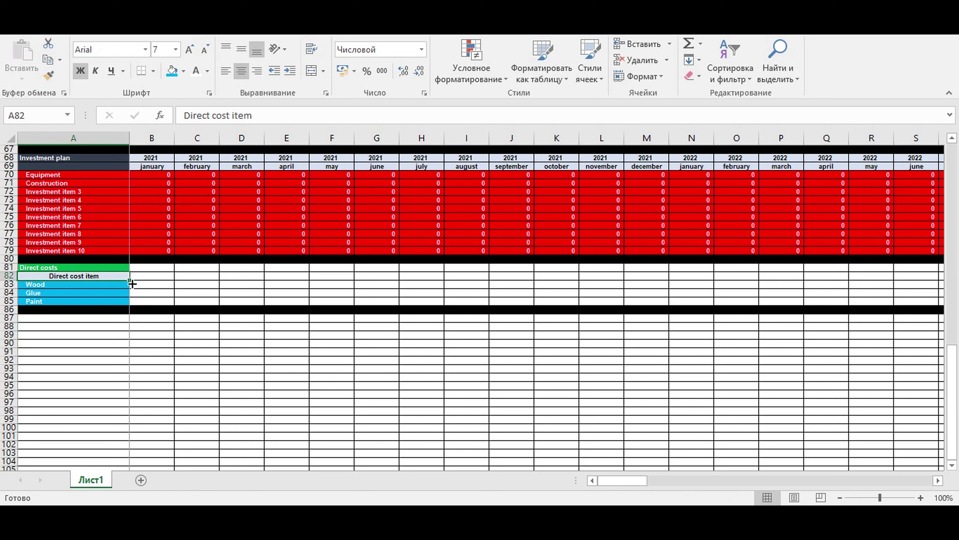
drag(129, 282, 154, 275)
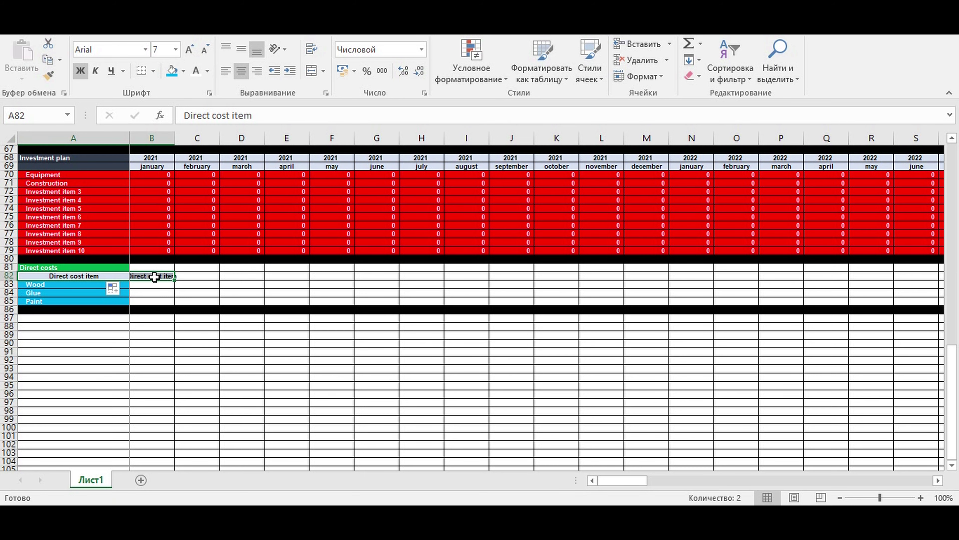
click(154, 276)
text(Me)
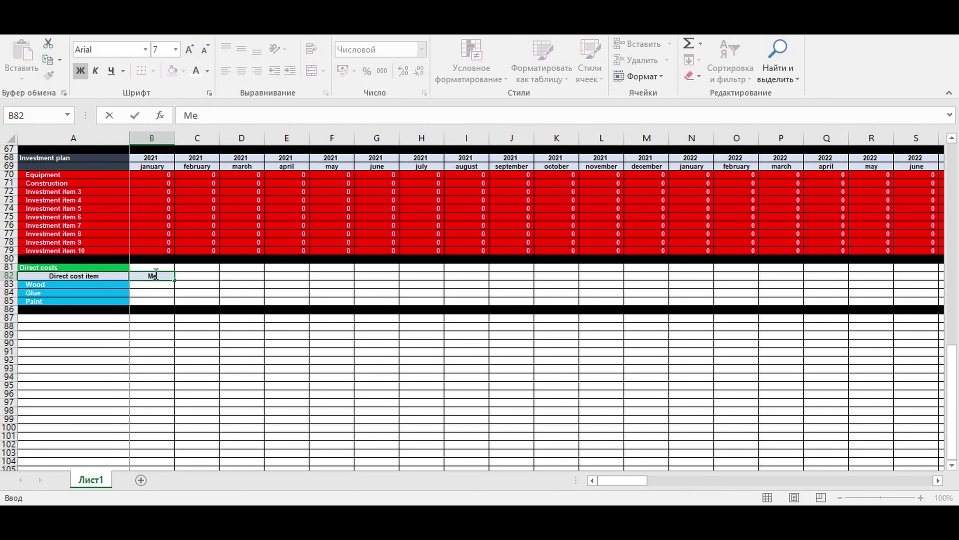
text(tric)
key(Return)
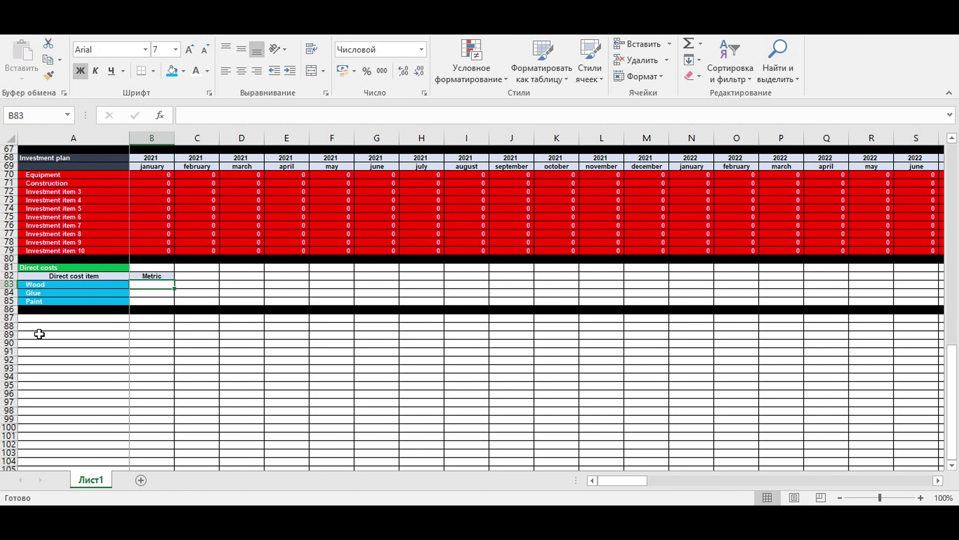
click(43, 283)
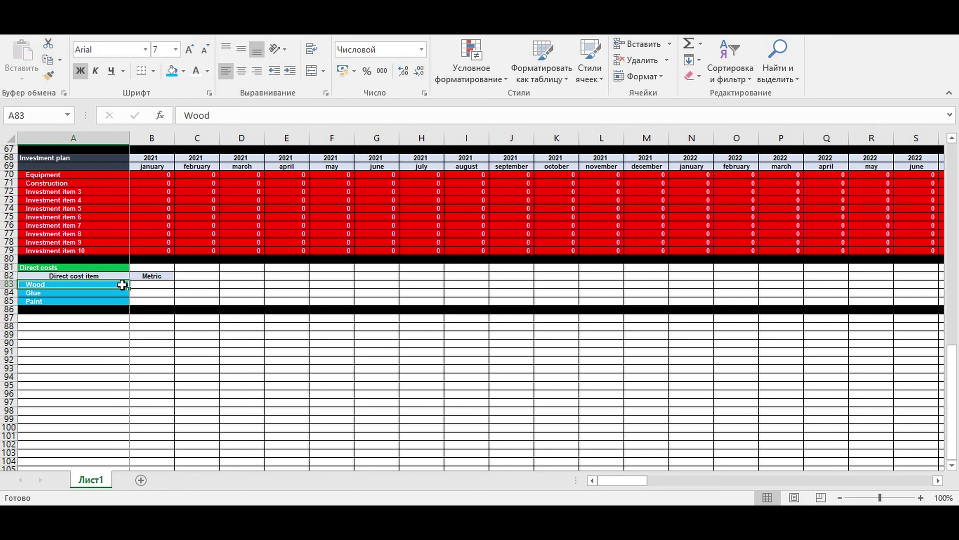
- Enter 'cubic meter' as Wood's unit in B83
click(140, 285)
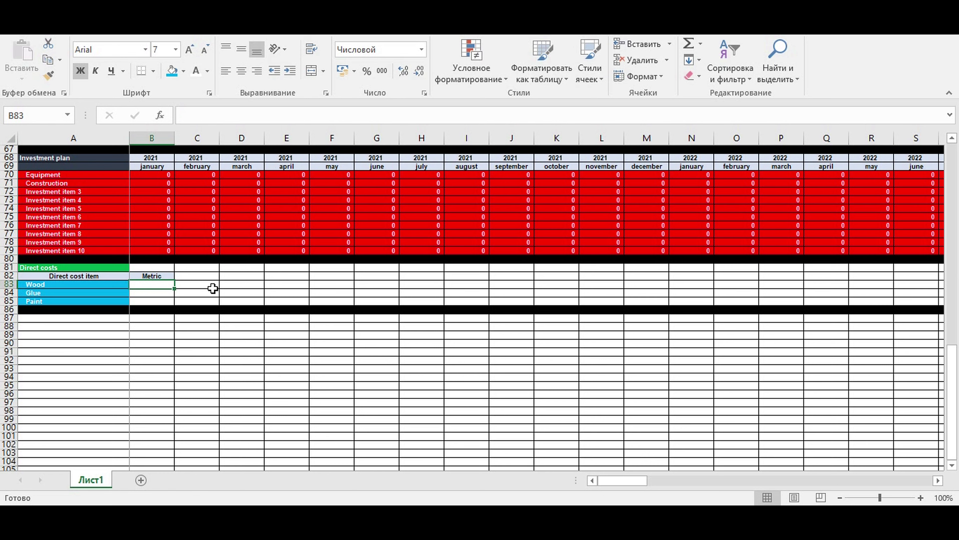
text(cu)
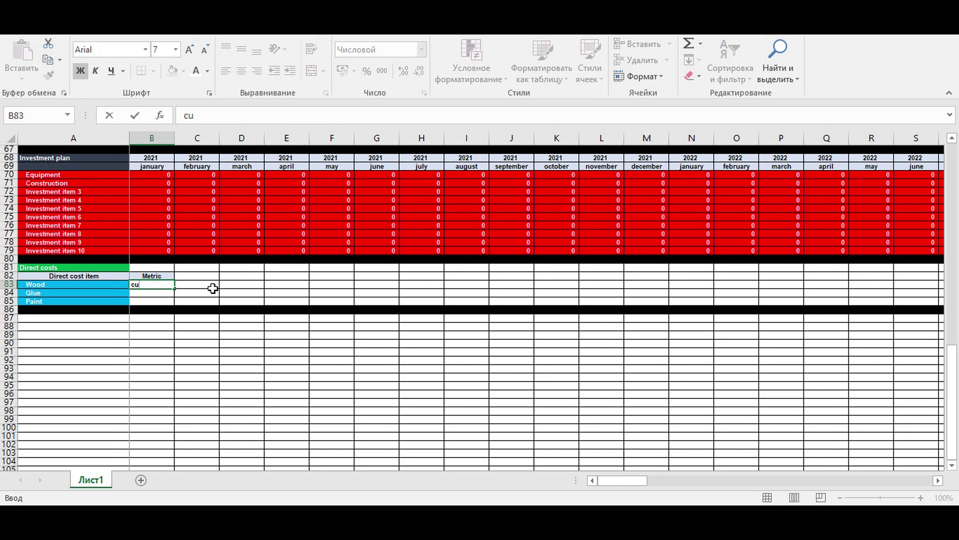
text(bic meter)
click(212, 115)
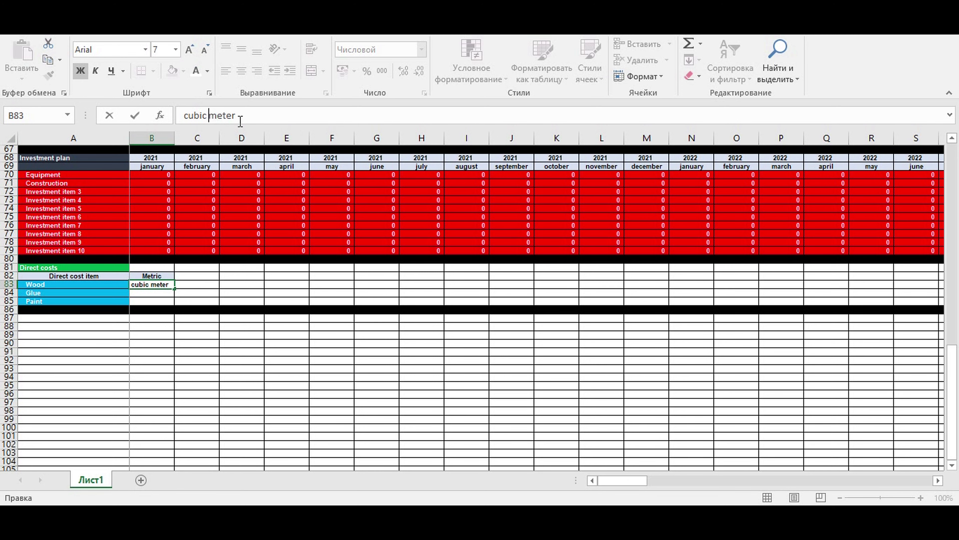
key(Return)
click(42, 294)
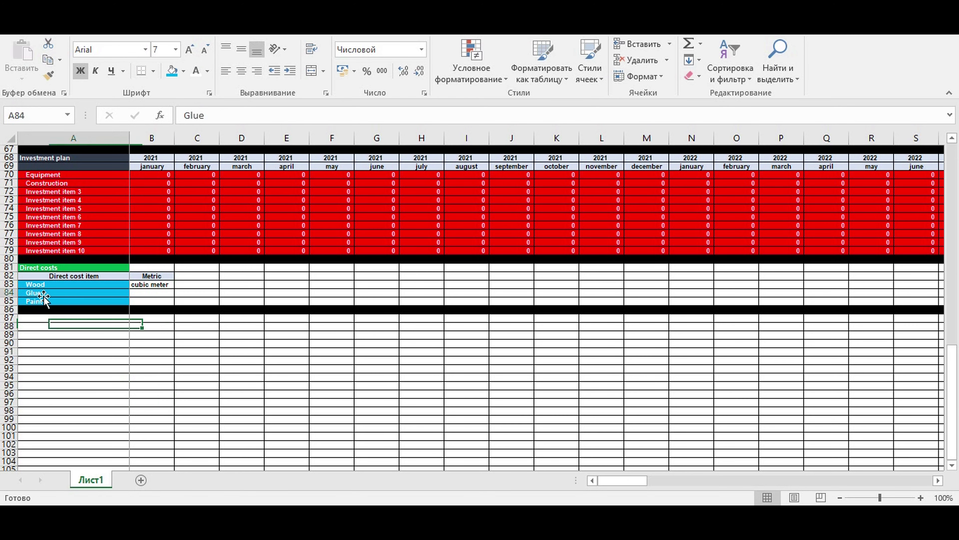
- Enter Liter for Glue in B84 and fill it down to Paint in B85
click(152, 292)
text(Liter)
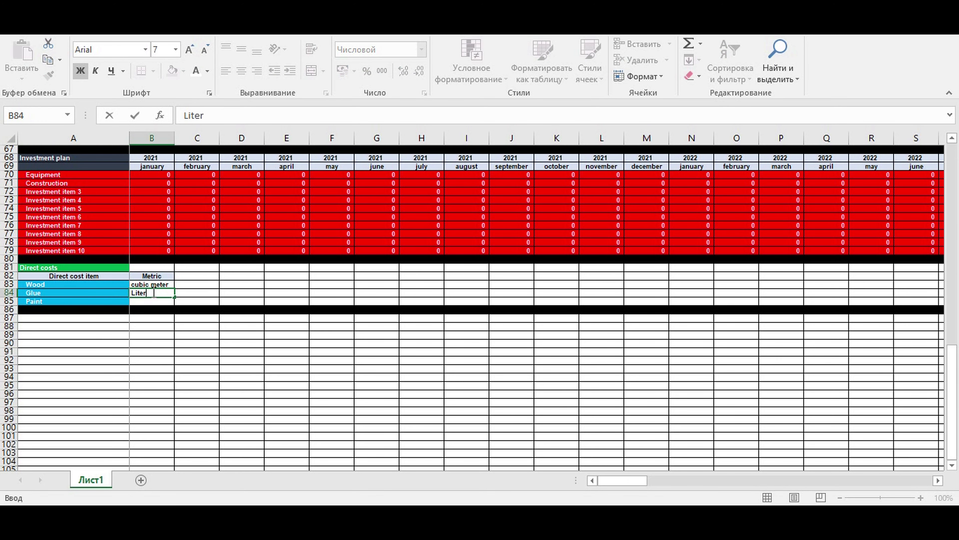
key(Return)
click(156, 294)
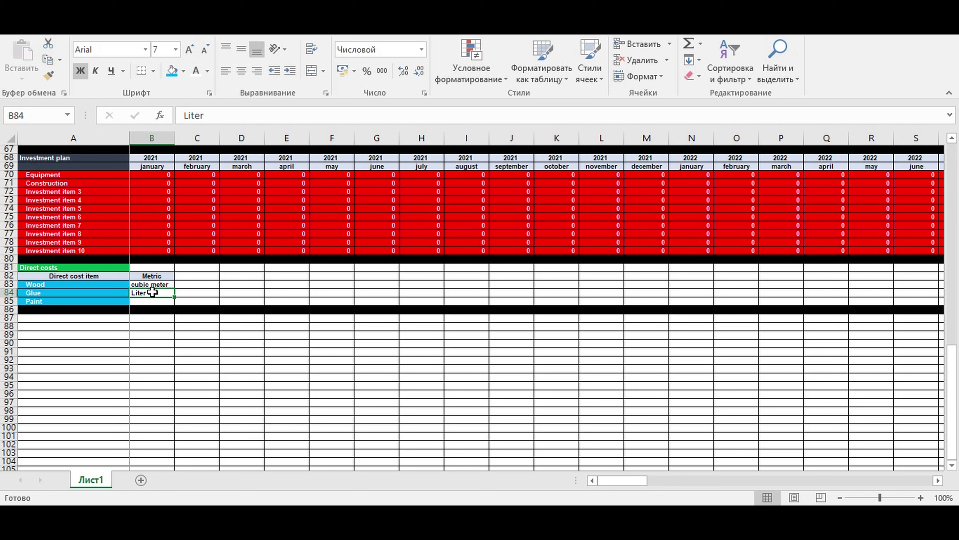
drag(176, 297, 152, 283)
click(152, 280)
click(189, 115)
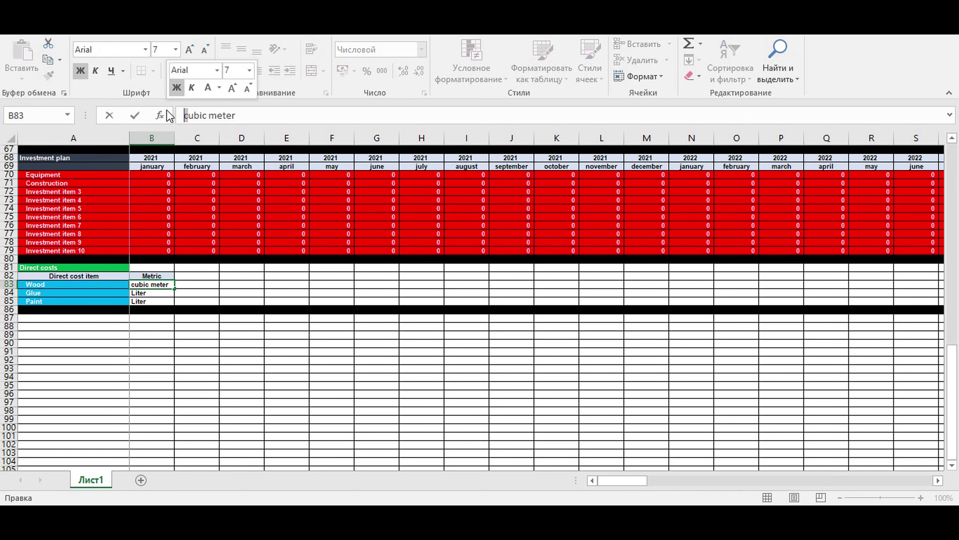
- Capitalise Wood's unit to 'Cubic meter' and shade B83:B85 blue
key(BackSpace)
text(C)
key(Return)
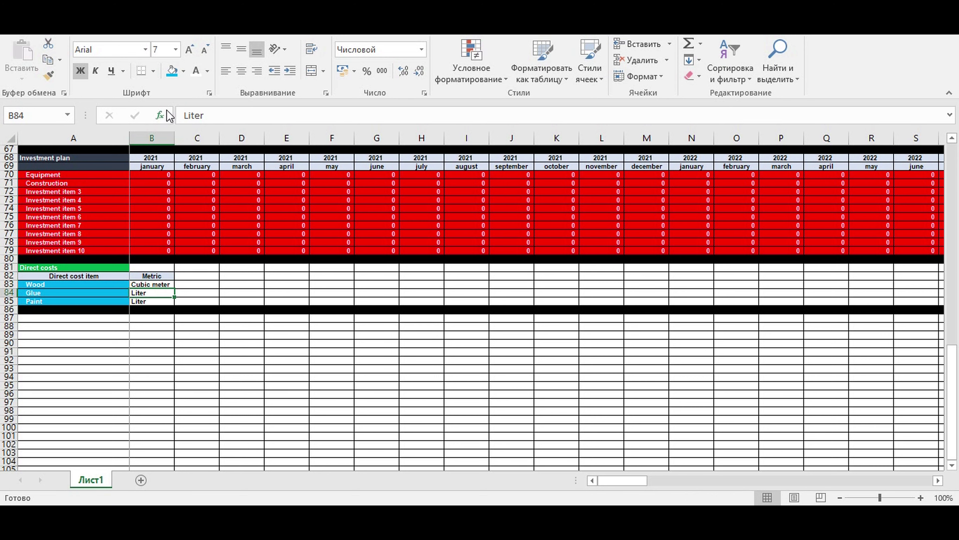
drag(143, 280, 149, 301)
click(172, 71)
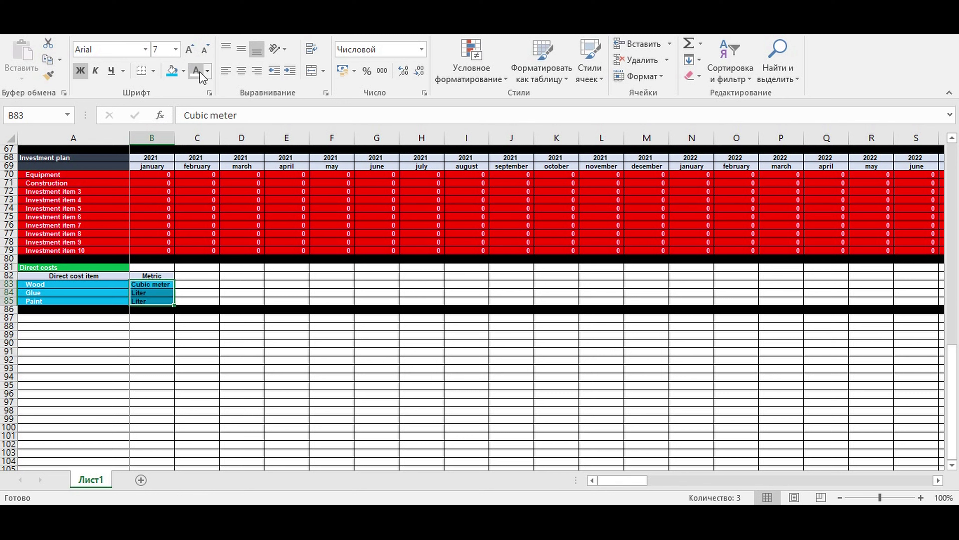
click(154, 355)
drag(150, 283, 152, 294)
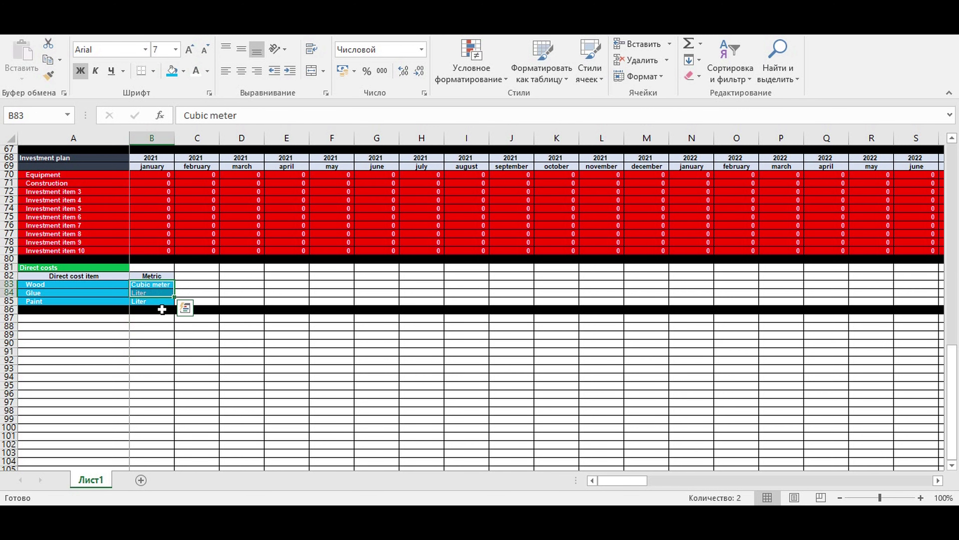
- Copy the Metric header into C82 and rename it Price
click(146, 275)
drag(174, 280, 198, 284)
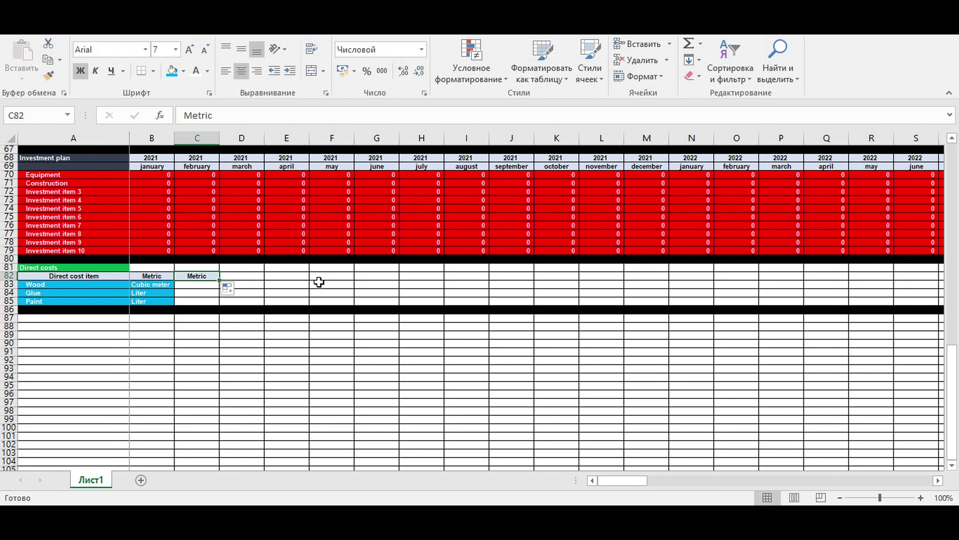
text(Price)
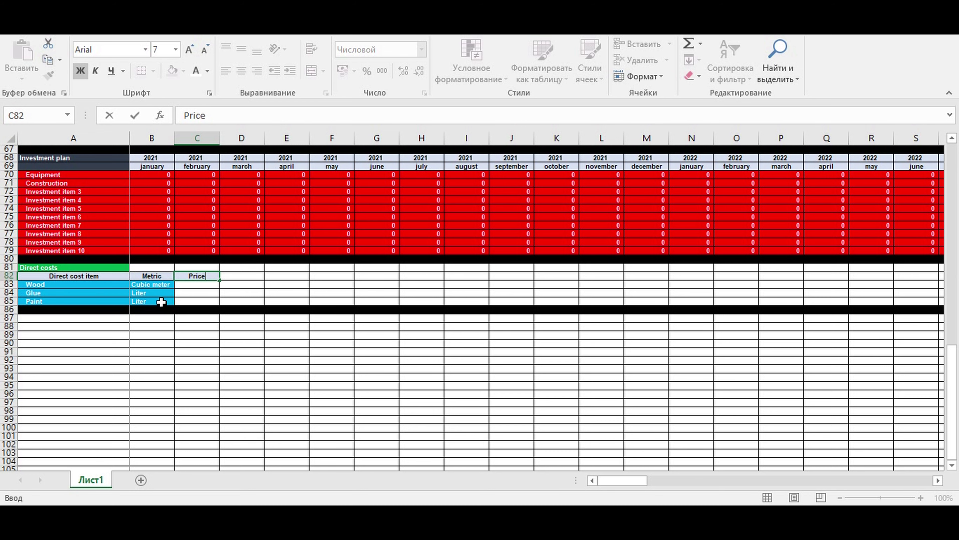
click(200, 286)
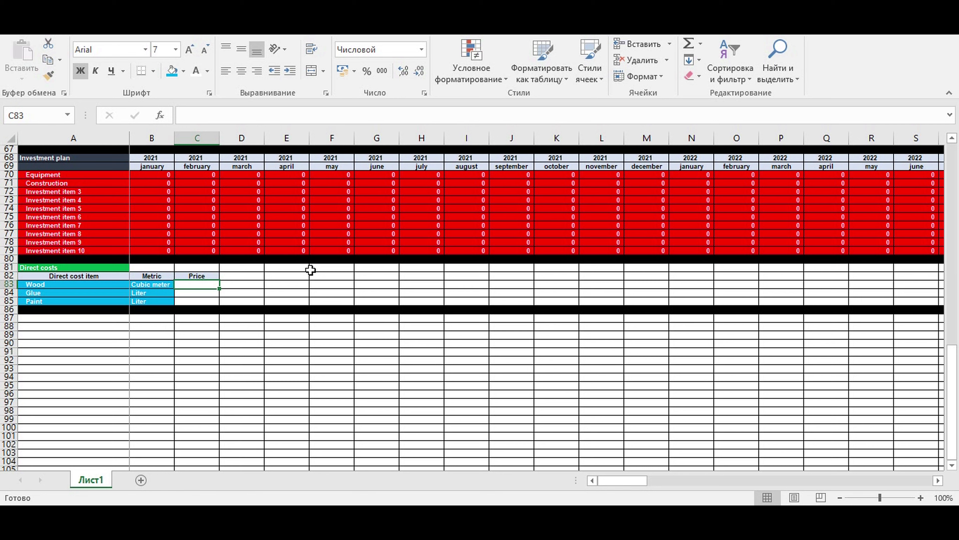
- Enter prices 20, 3 and 1,5 for Wood, Glue and Paint in C83:C85
text(20)
key(Return)
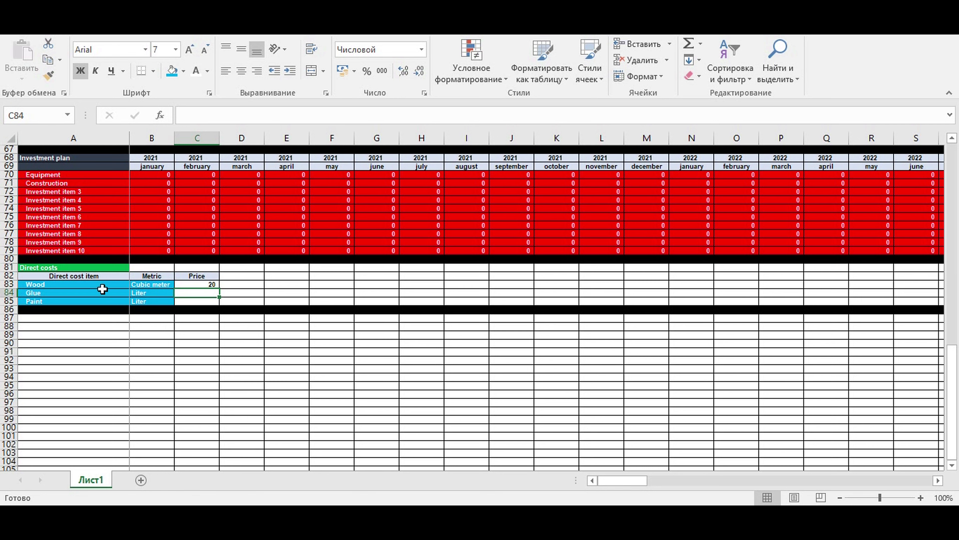
text(3)
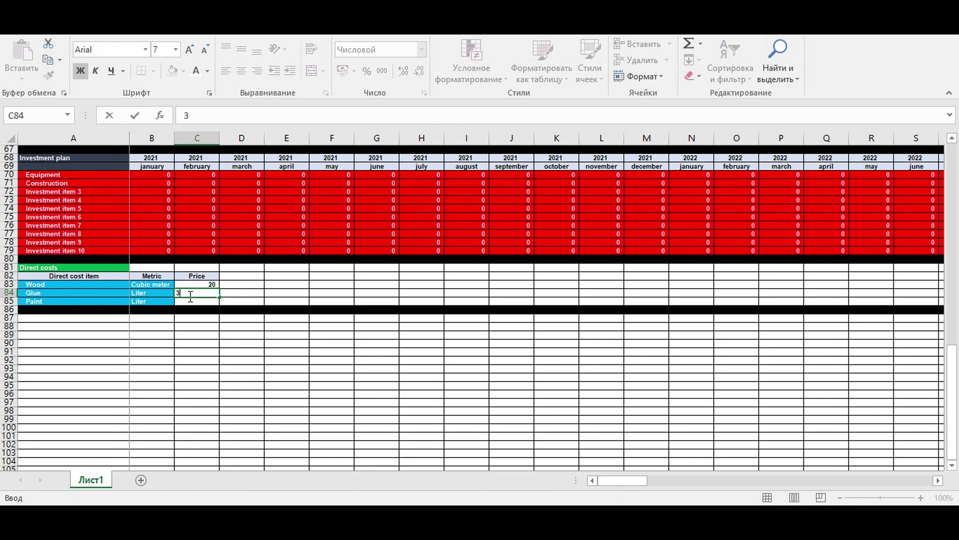
key(Return)
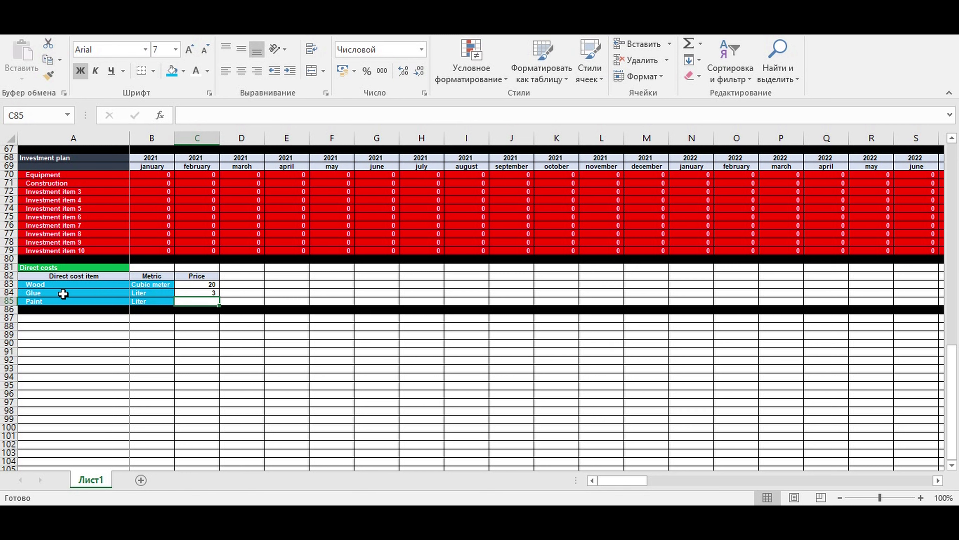
click(47, 293)
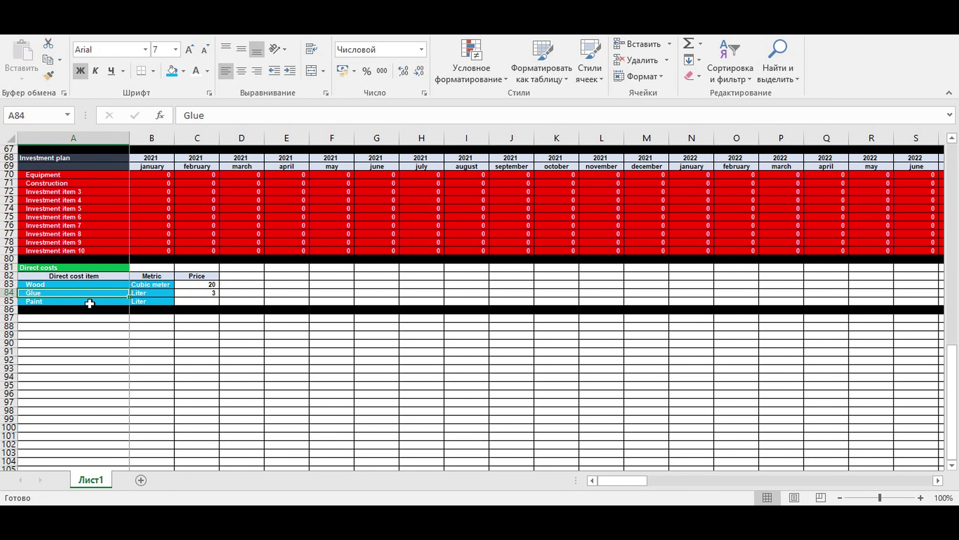
click(202, 301)
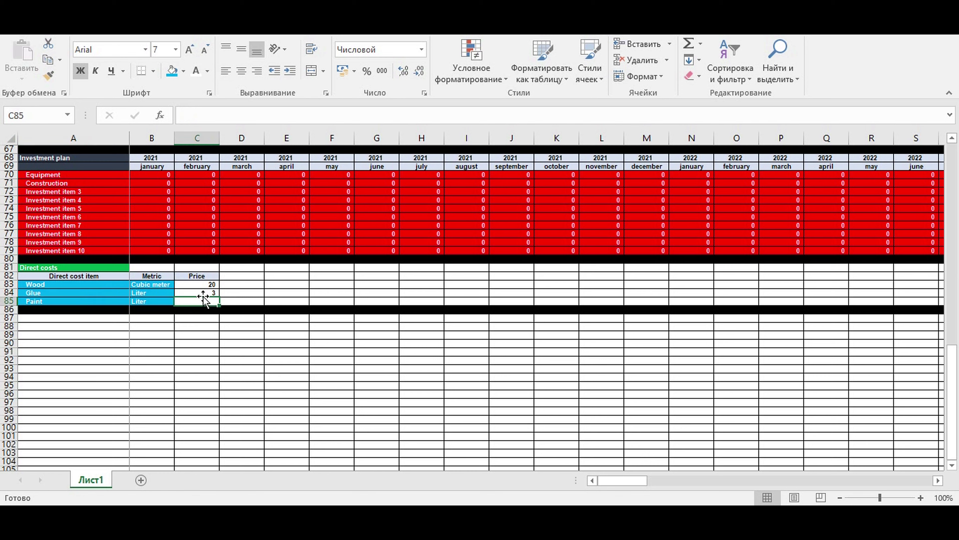
text(1,5)
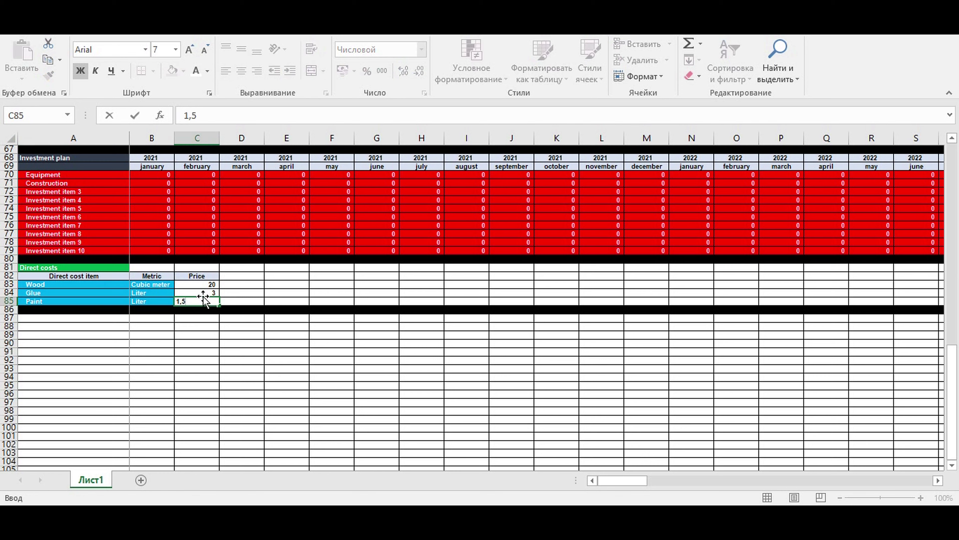
key(Return)
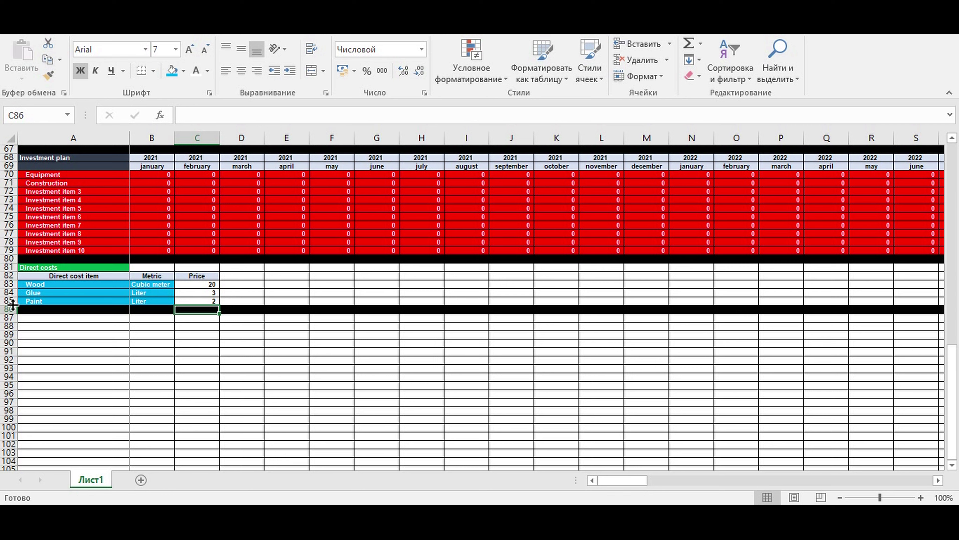
- Show the prices with two decimals (20,00, 3,00, 1,50) and shade them blue
drag(205, 285, 200, 299)
click(402, 77)
click(402, 79)
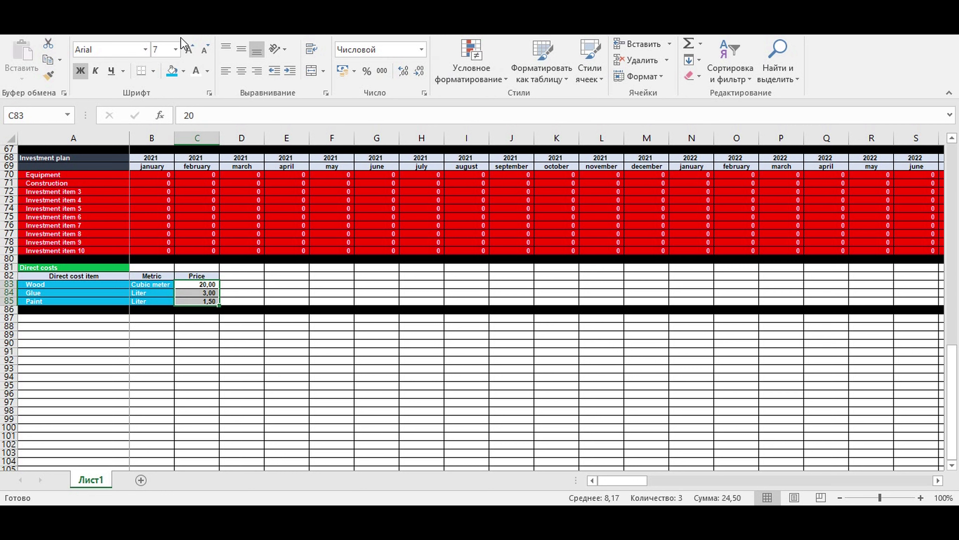
click(172, 71)
click(286, 360)
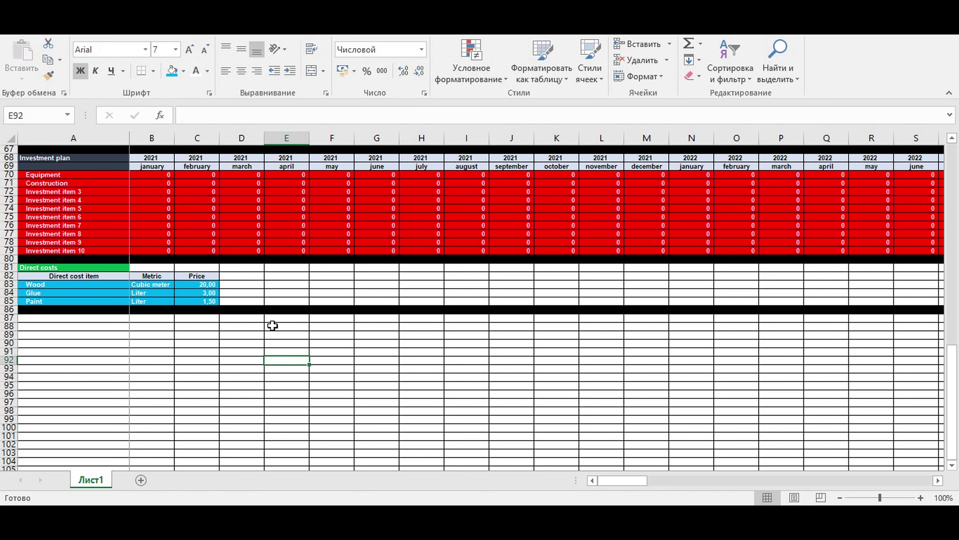
click(202, 276)
- Copy the Price header from C82 into D82 as a fourth column
drag(218, 279, 242, 281)
click(236, 275)
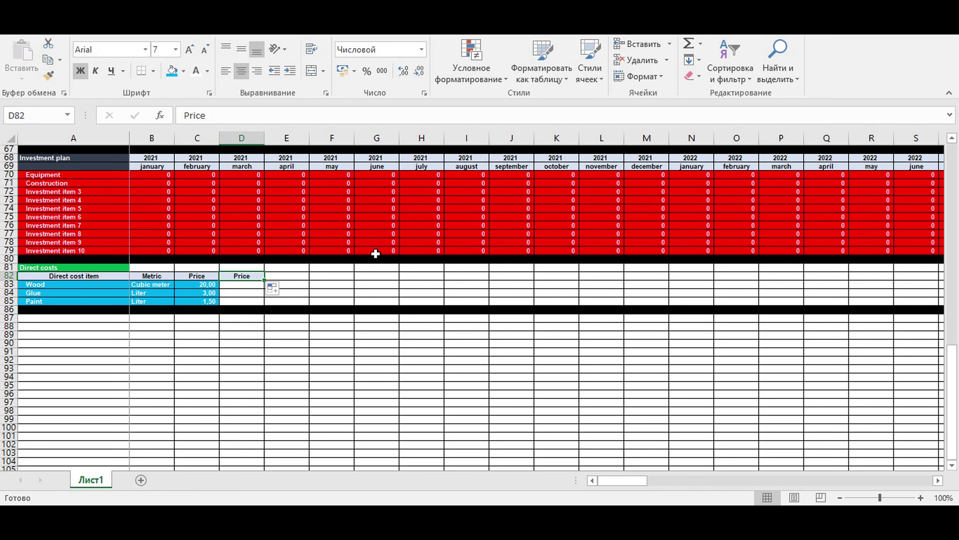
click(214, 317)
click(230, 285)
drag(31, 284, 31, 301)
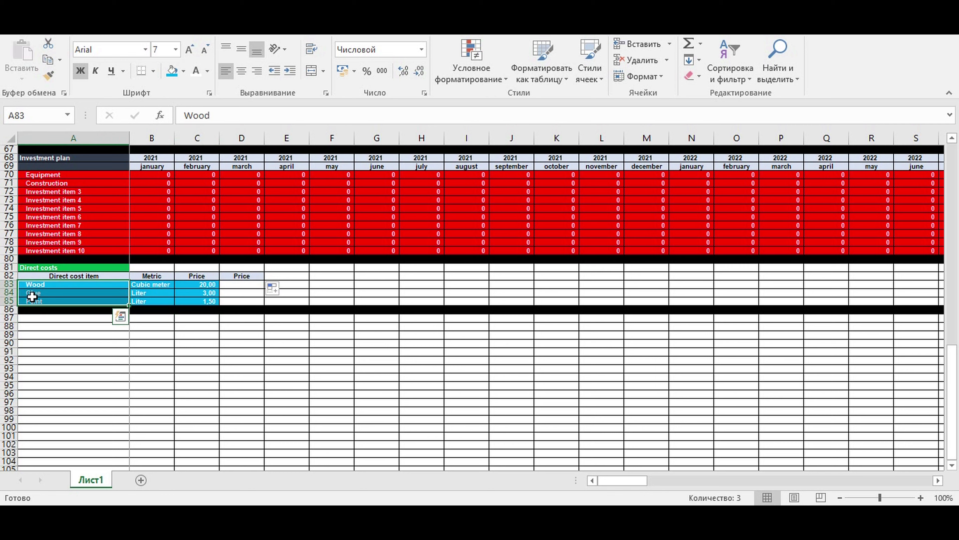
click(39, 285)
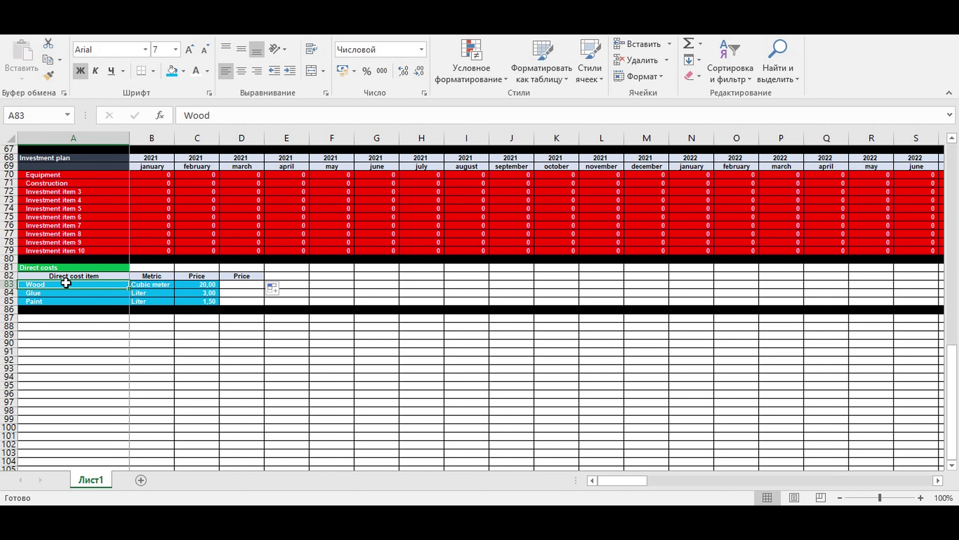
click(228, 283)
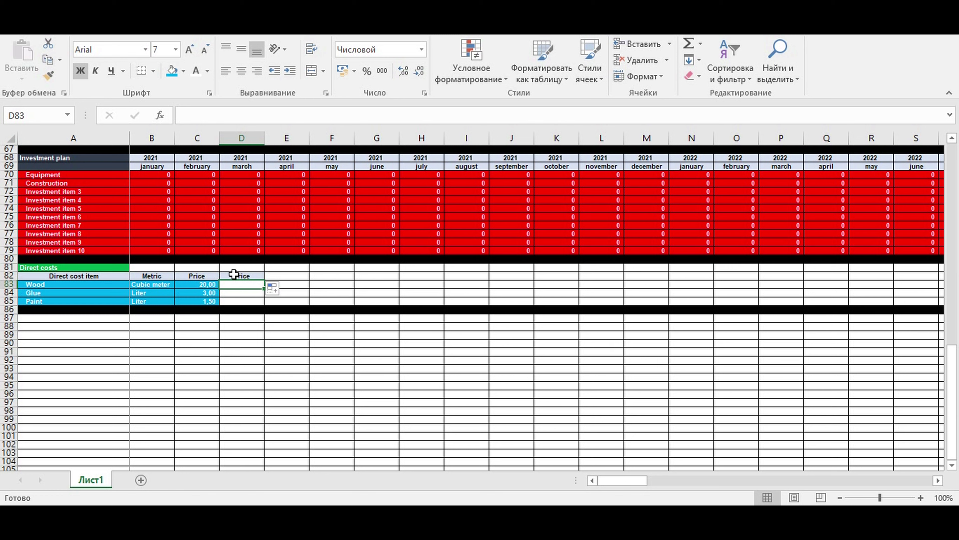
click(234, 274)
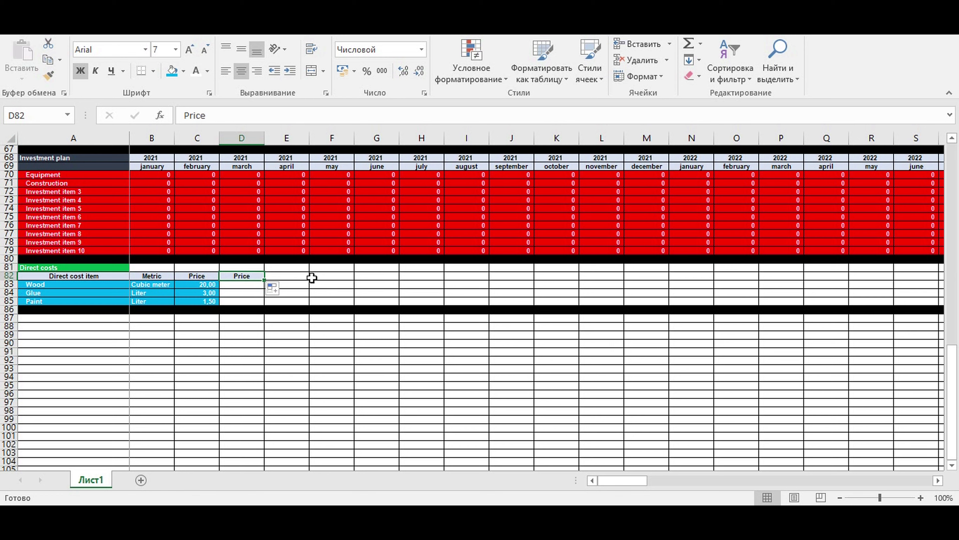
- Retitle D82 'Term of supply (month)' and widen column D to fit
text(Te)
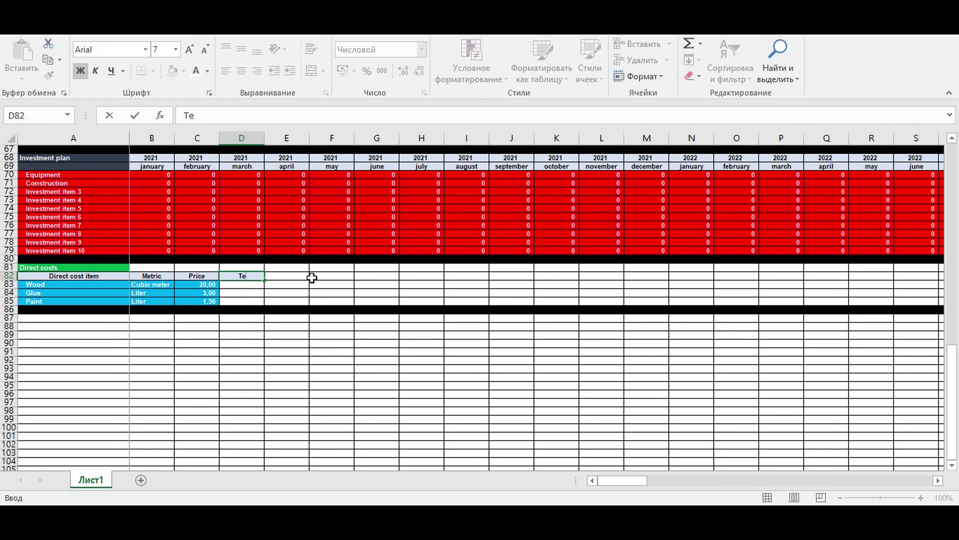
text(rm of supply)
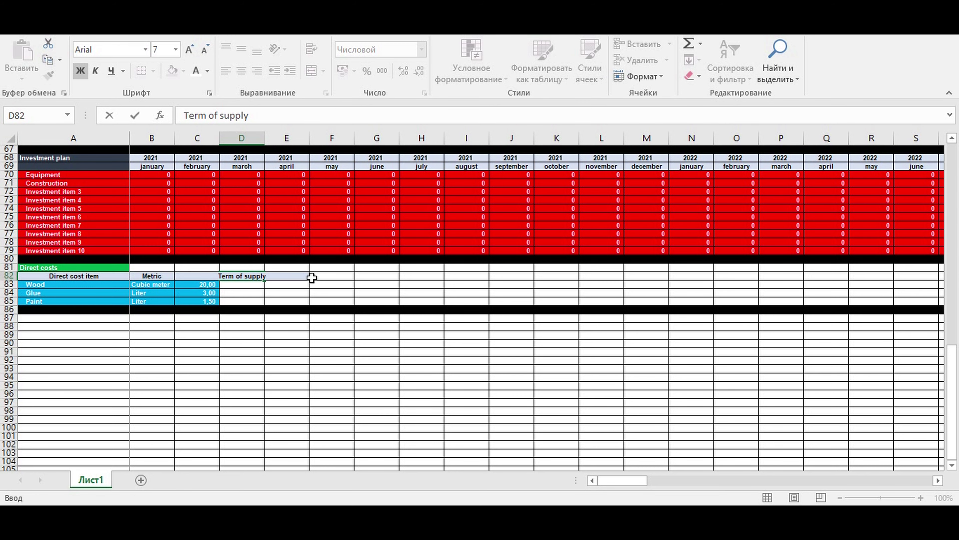
key(Return)
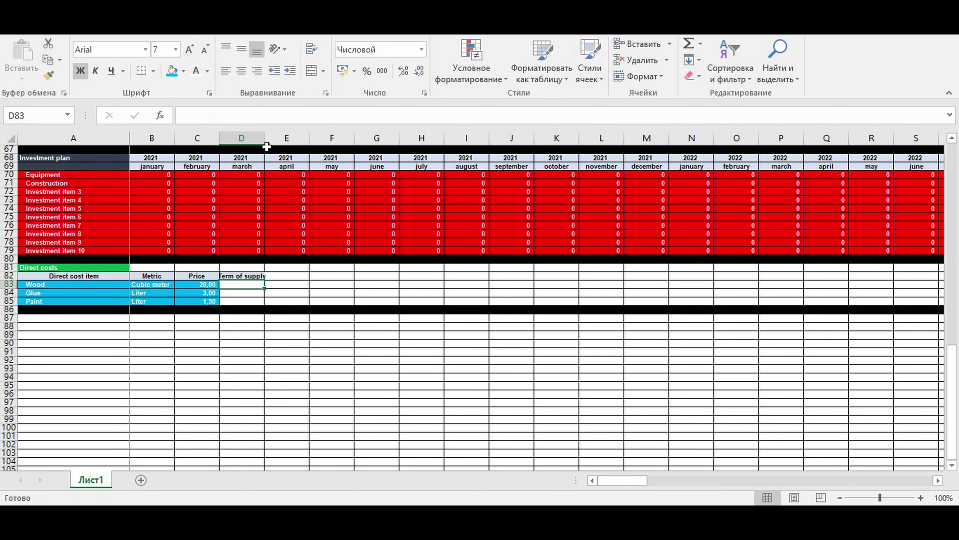
drag(261, 133, 268, 135)
click(241, 276)
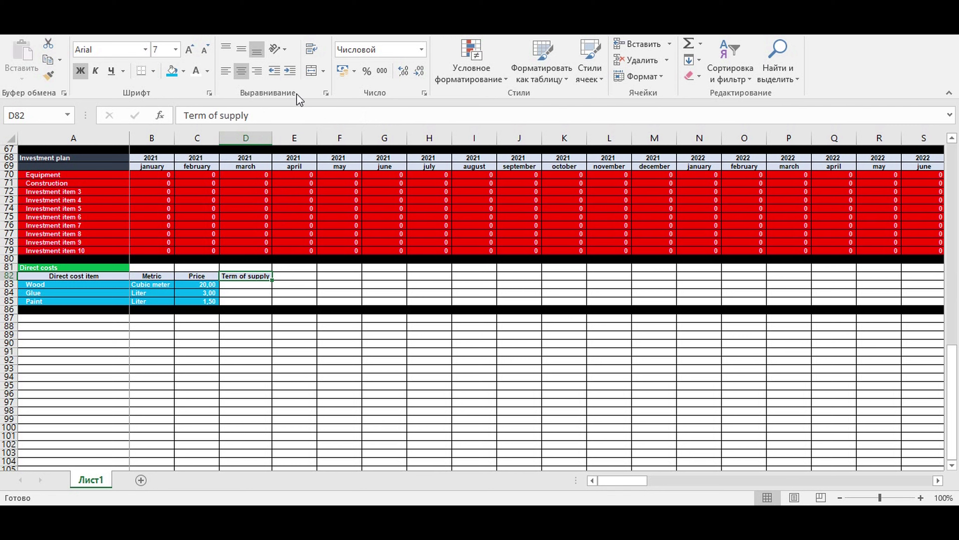
click(262, 114)
text(()
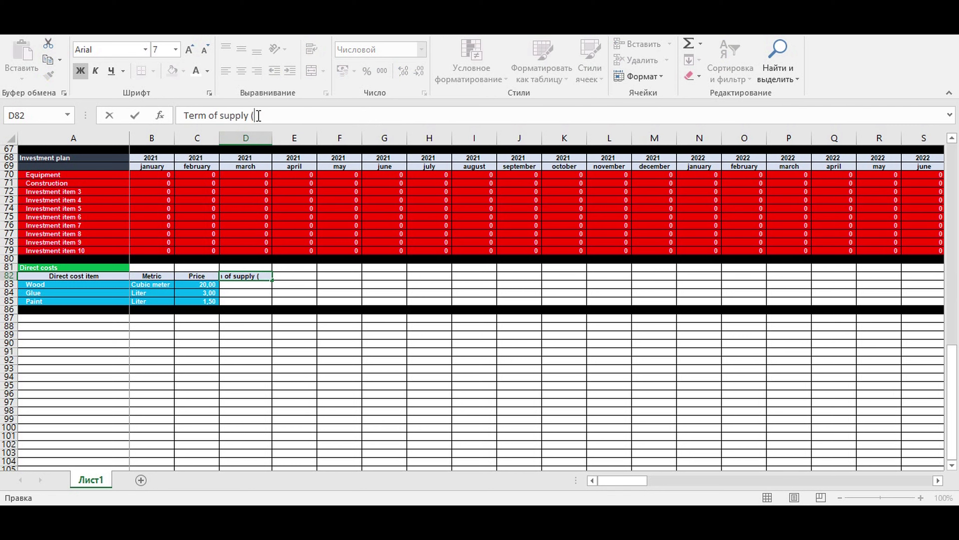
text(month))
key(Return)
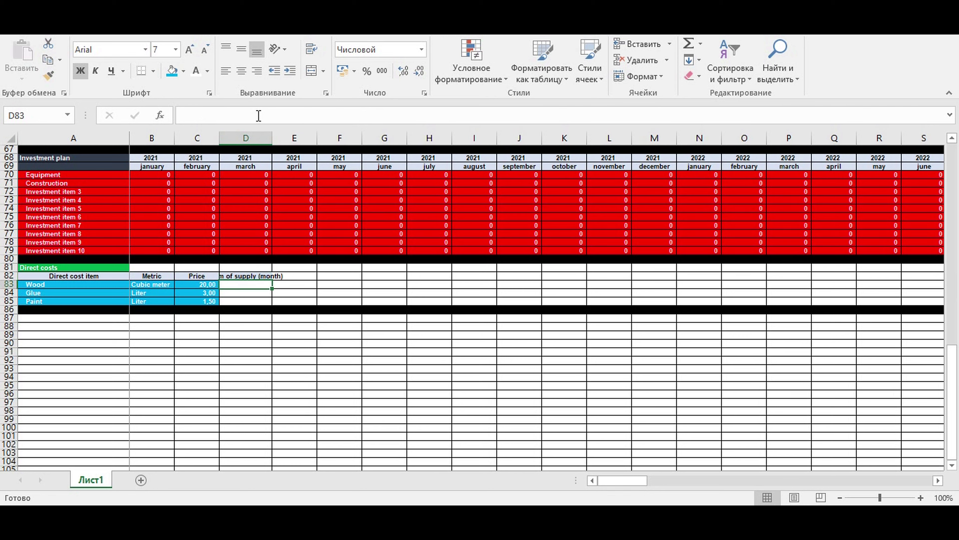
click(3, 276)
- Give row 82 centred horizontal and vertical alignment with wrap text on
right_click(7, 277)
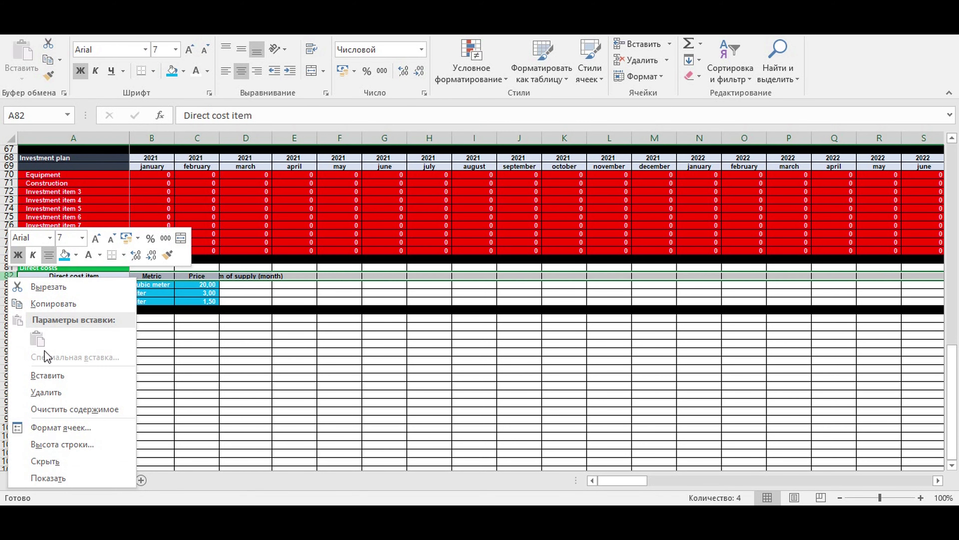
click(60, 428)
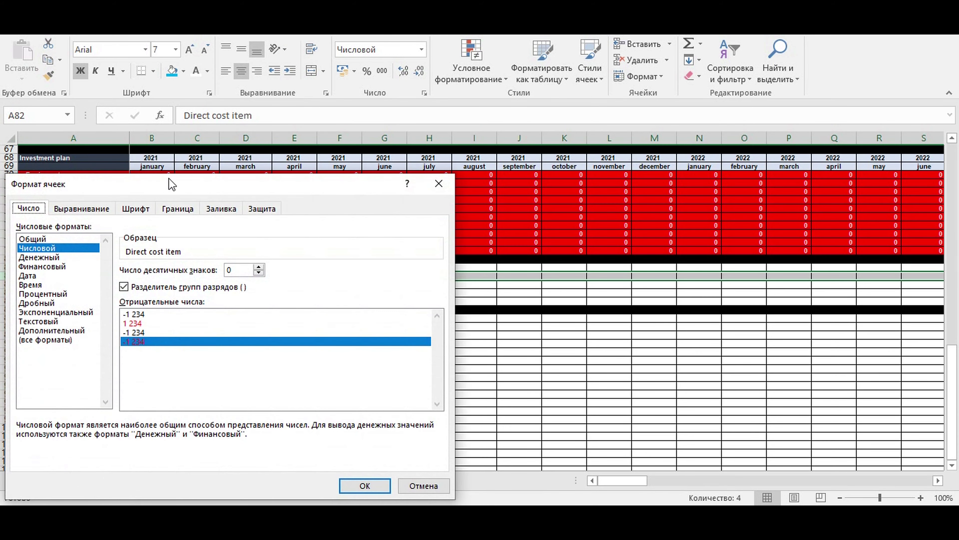
click(95, 209)
click(132, 254)
click(86, 287)
click(132, 283)
click(91, 305)
click(59, 332)
click(359, 487)
click(302, 377)
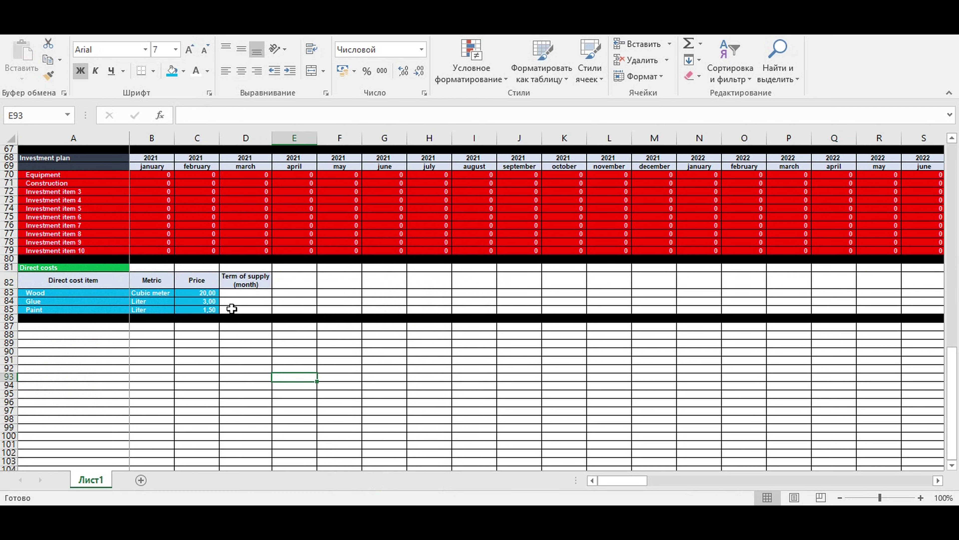
click(254, 293)
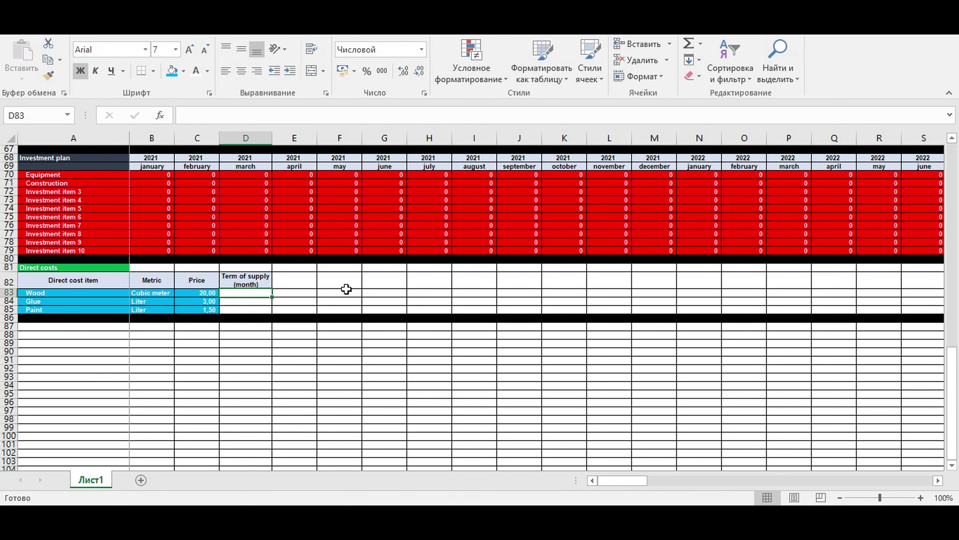
click(238, 354)
- Add '(0-3)' after '(month)' in the D82 heading
click(235, 291)
click(235, 282)
click(301, 114)
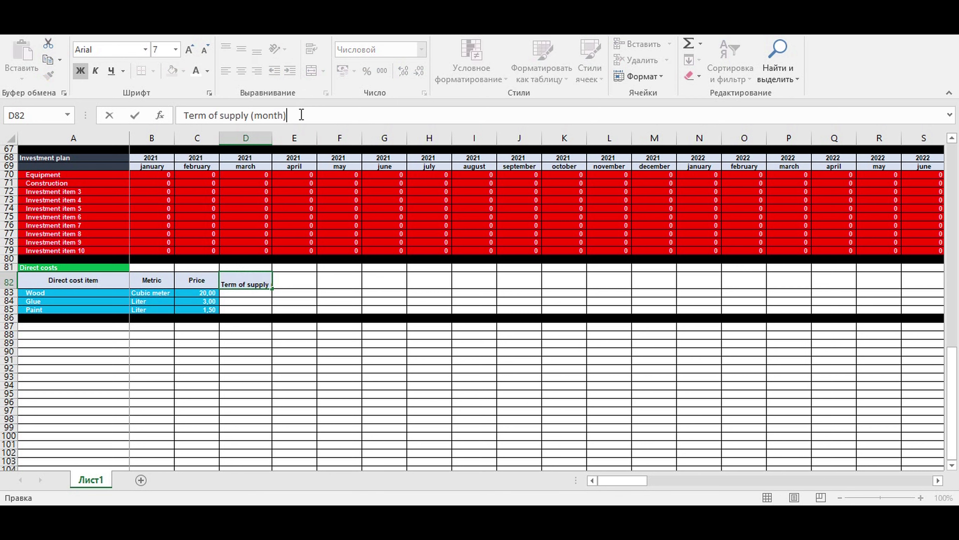
text(()
key(BackSpace)
text((0-3))
key(Return)
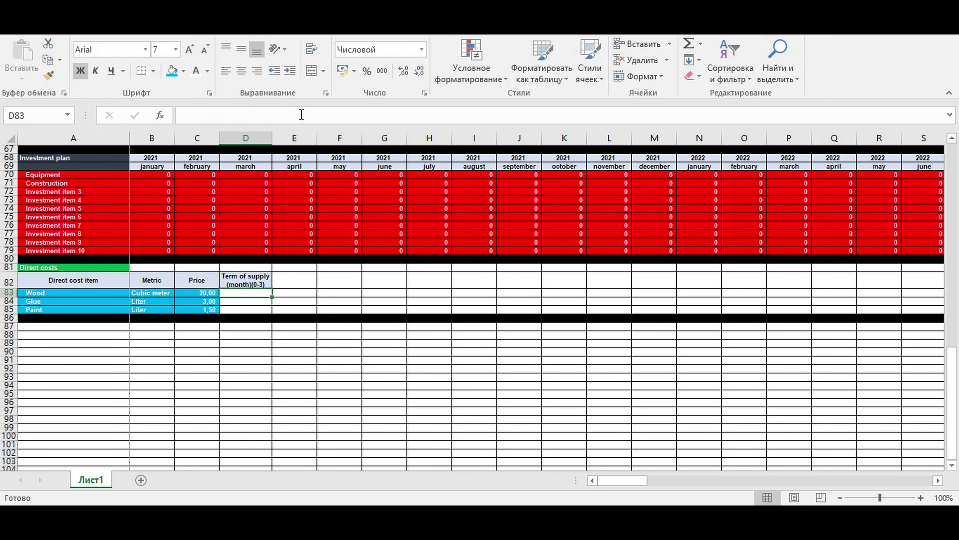
click(264, 278)
click(287, 117)
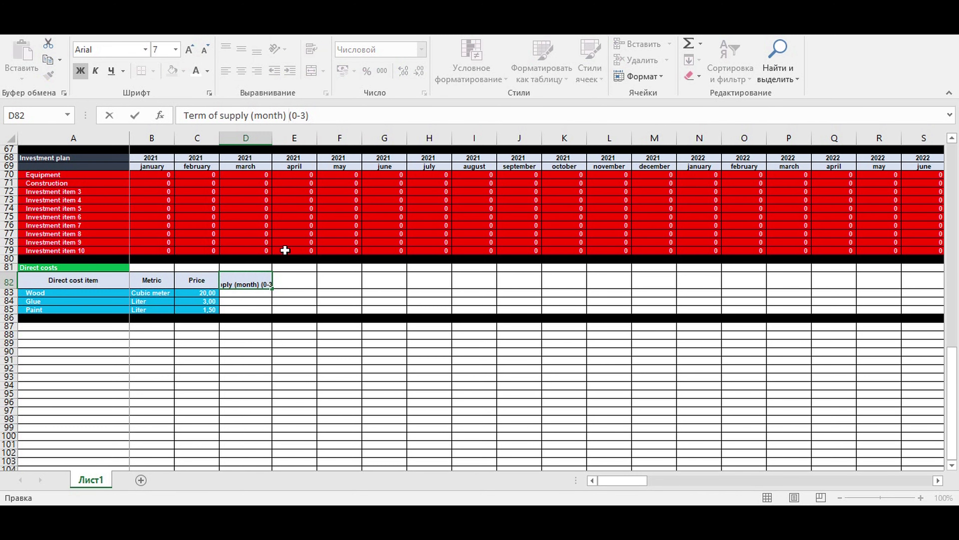
click(280, 342)
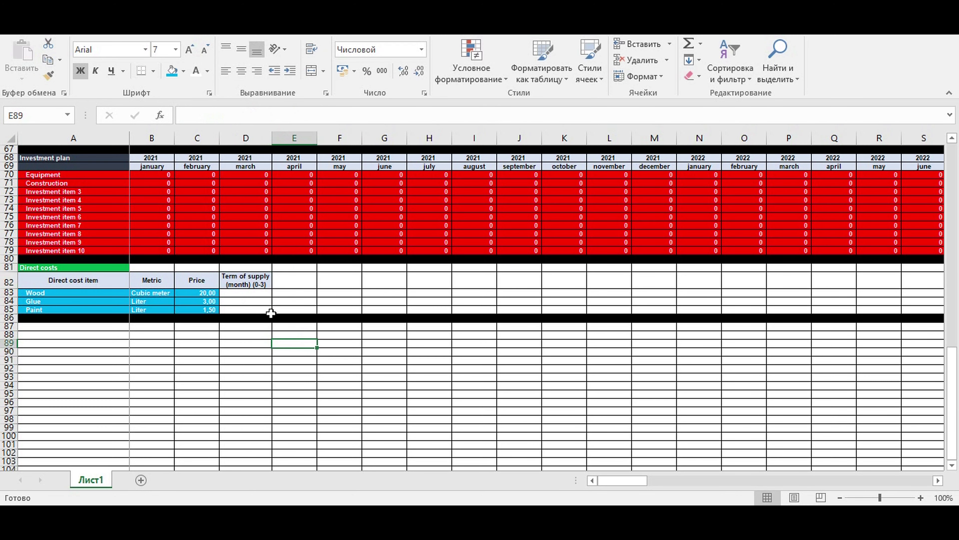
click(252, 291)
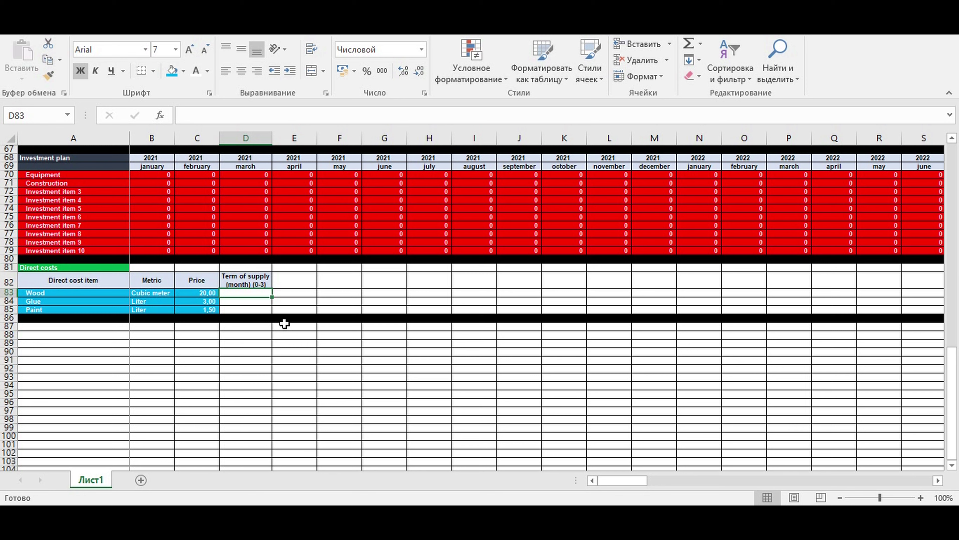
- Enter supply terms 1, 2 and 3 for Wood, Glue and Paint in D83:D85
text(0)
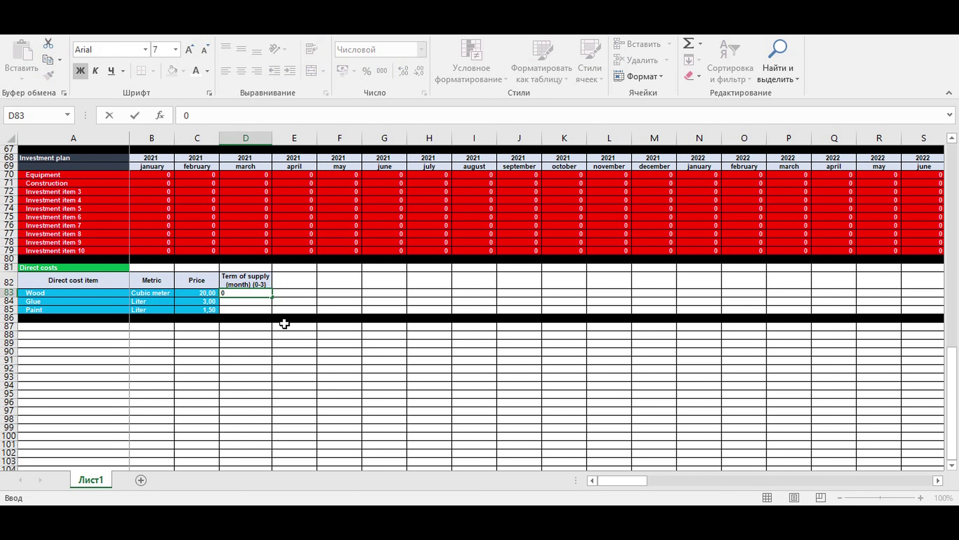
key(Return)
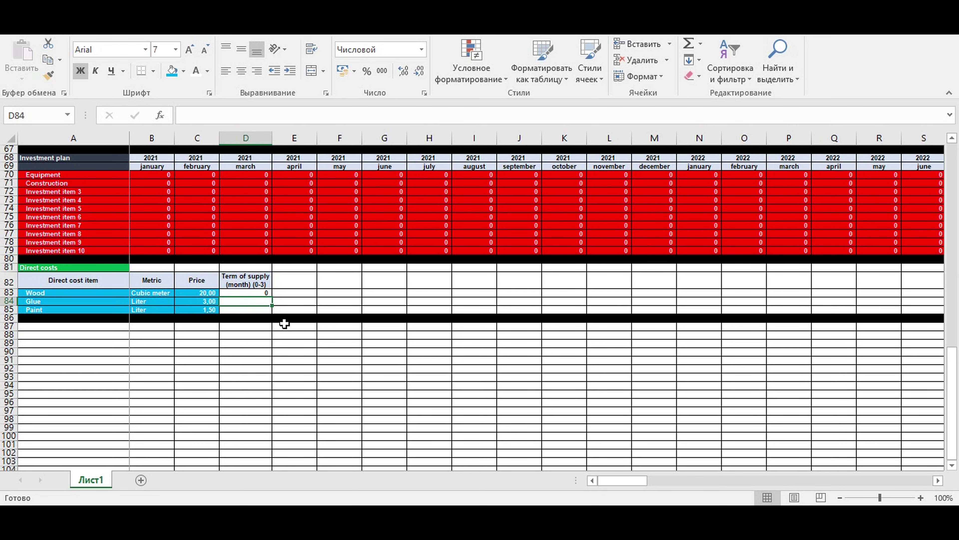
text(1)
key(Return)
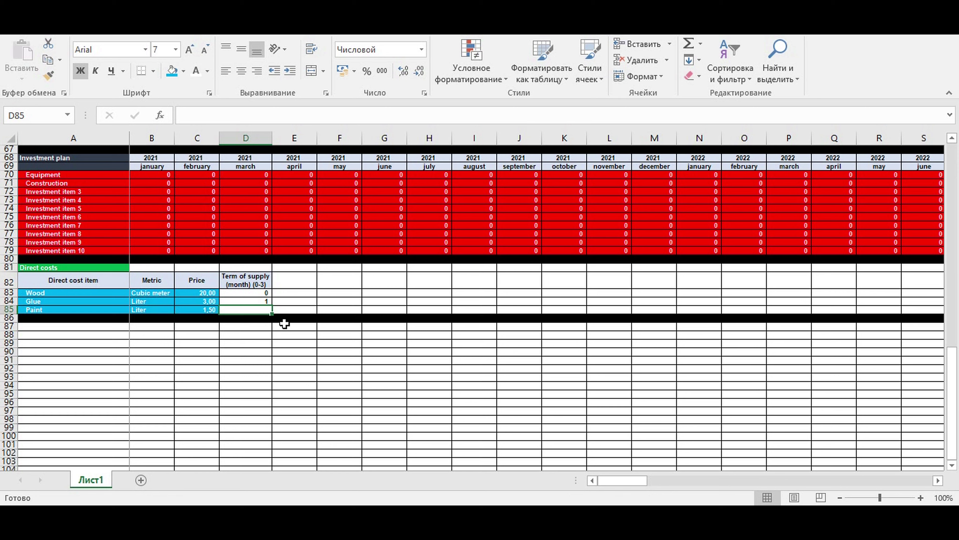
text(3)
key(Up)
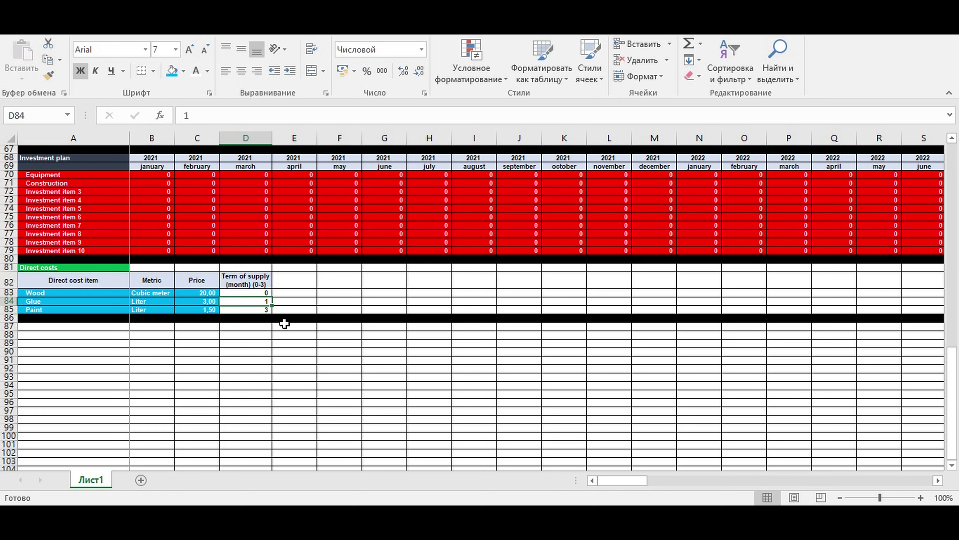
text(2)
key(Up)
text(1)
key(Up)
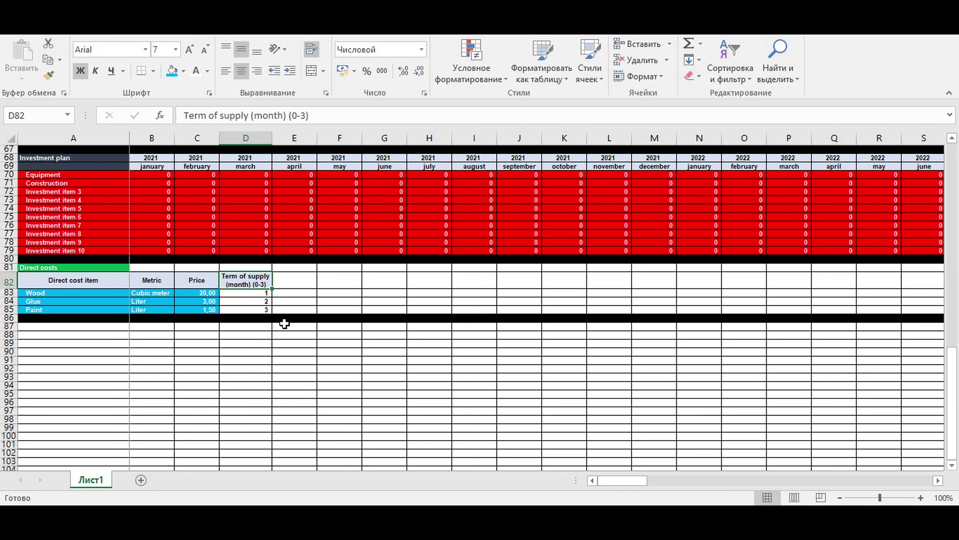
- Shade the three supply terms blue and copy the Term of supply heading into E82
drag(253, 293, 248, 309)
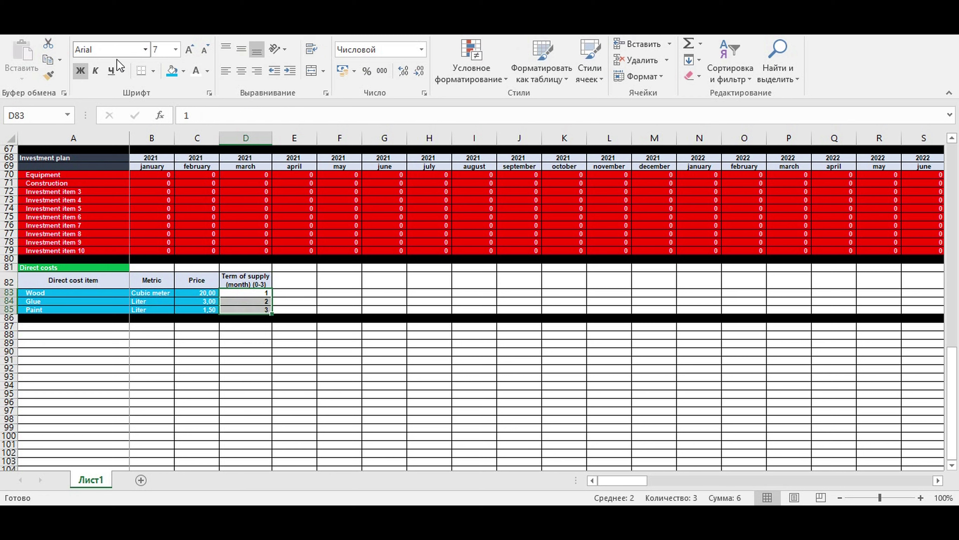
click(172, 71)
click(314, 317)
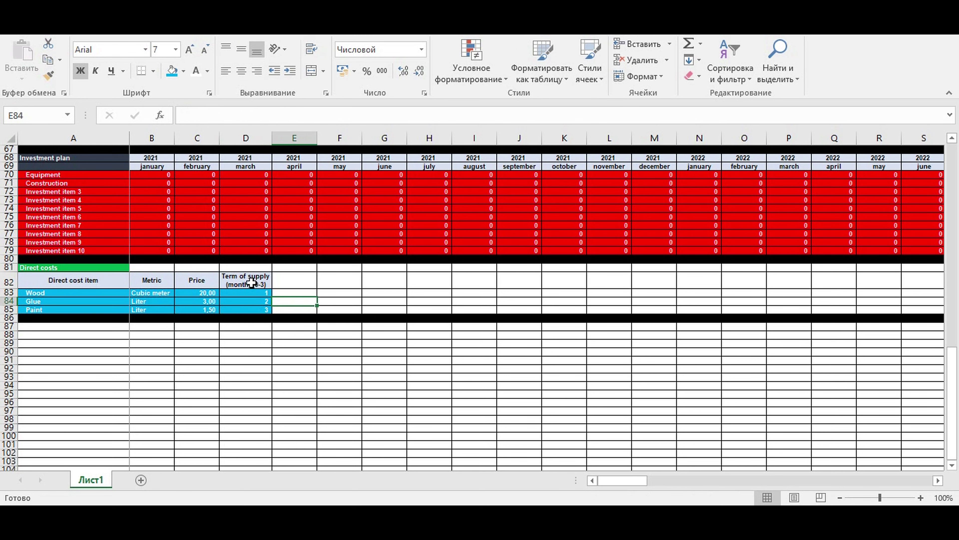
click(250, 279)
drag(273, 287, 313, 290)
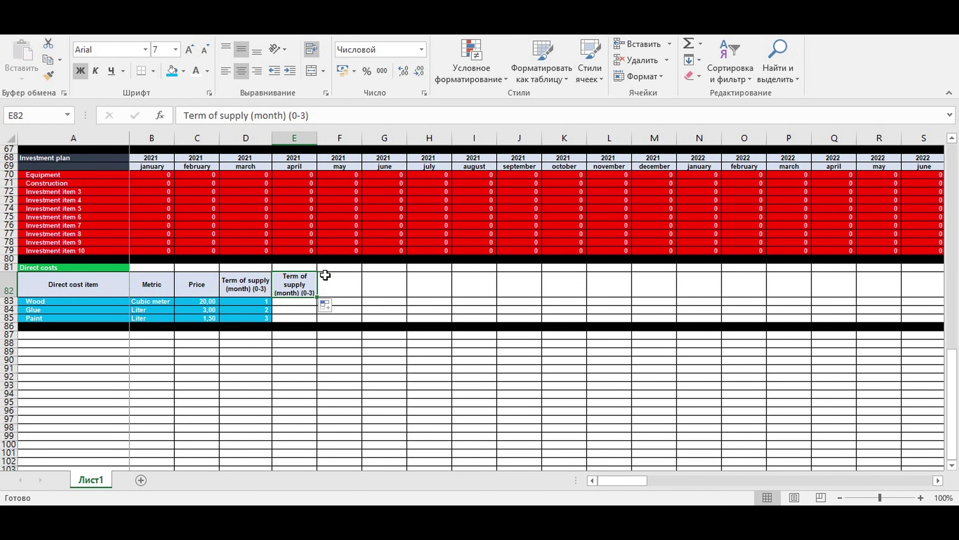
- Retitle the E82 heading as 'How often we buy (1-12)'
drag(38, 302, 37, 317)
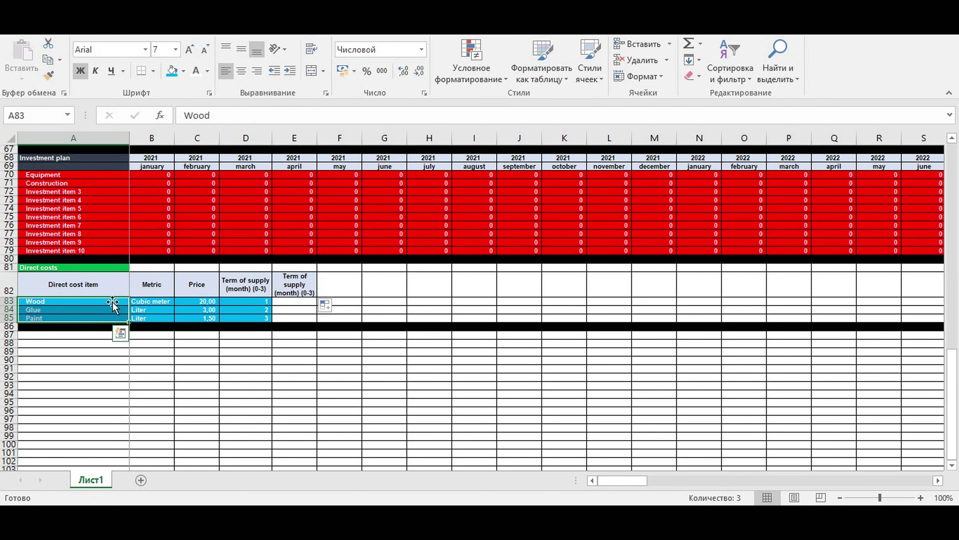
click(290, 303)
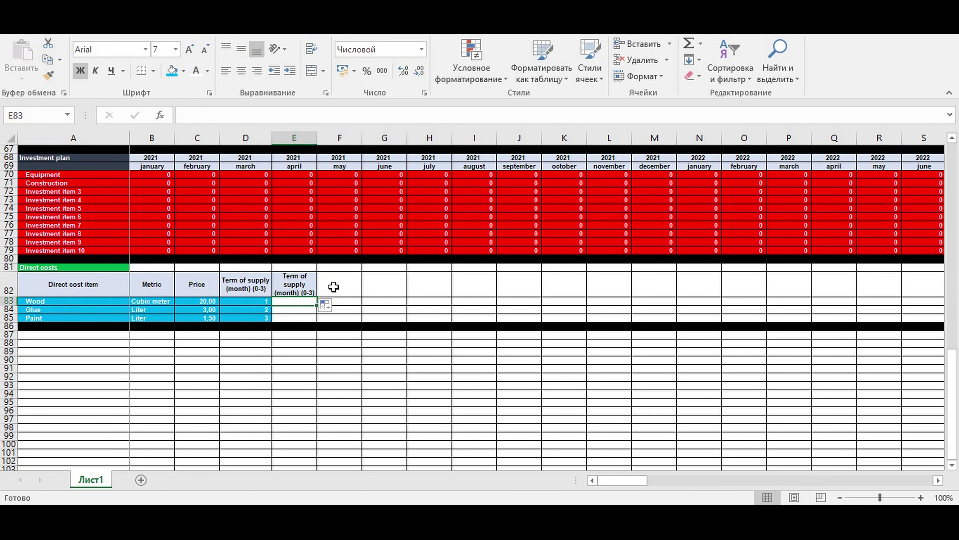
click(311, 279)
text(How )
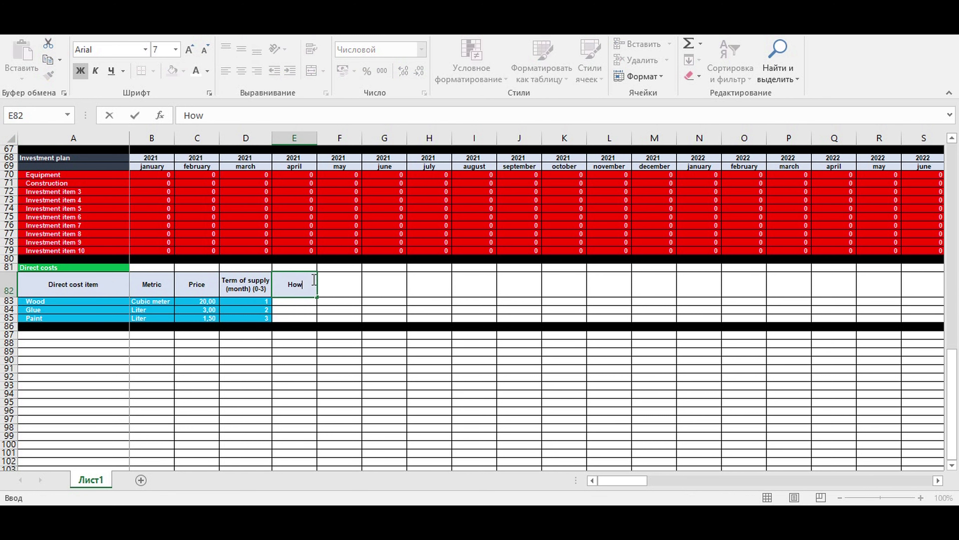
text(often we buy()
key(BackSpace)
text(()
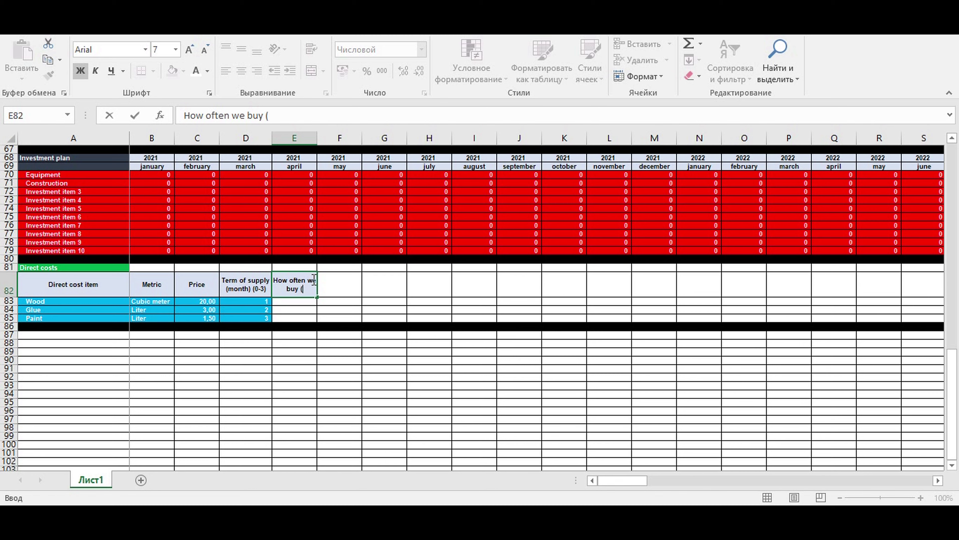
text(1-12))
key(Return)
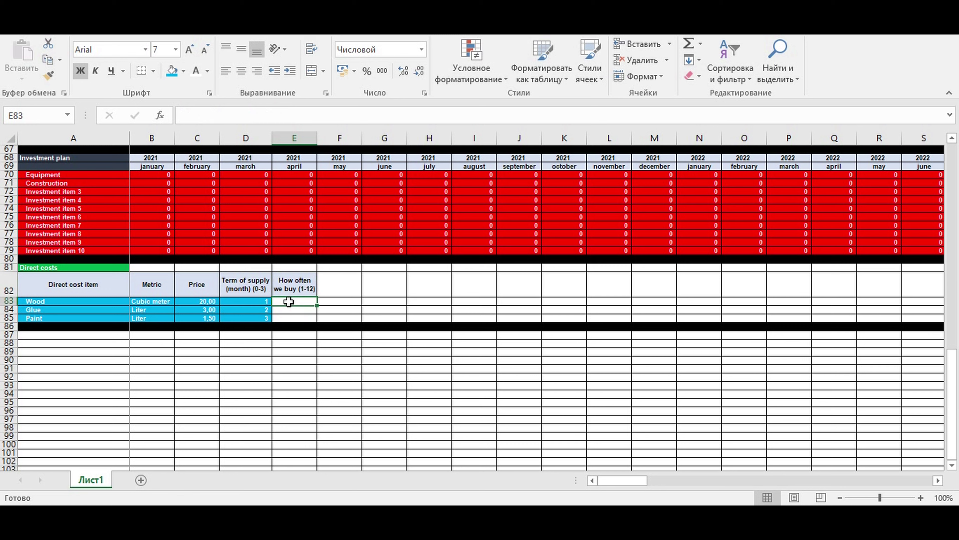
- Enter Wood's purchase frequency in E83, trying 1, 3 and 12 before settling on 6
text(1)
key(Return)
click(290, 301)
text(3)
key(Return)
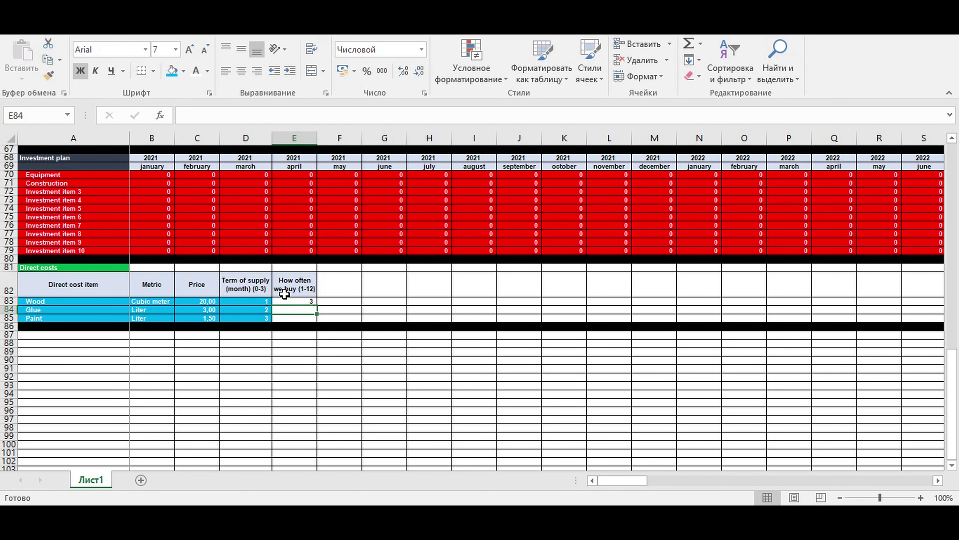
click(294, 299)
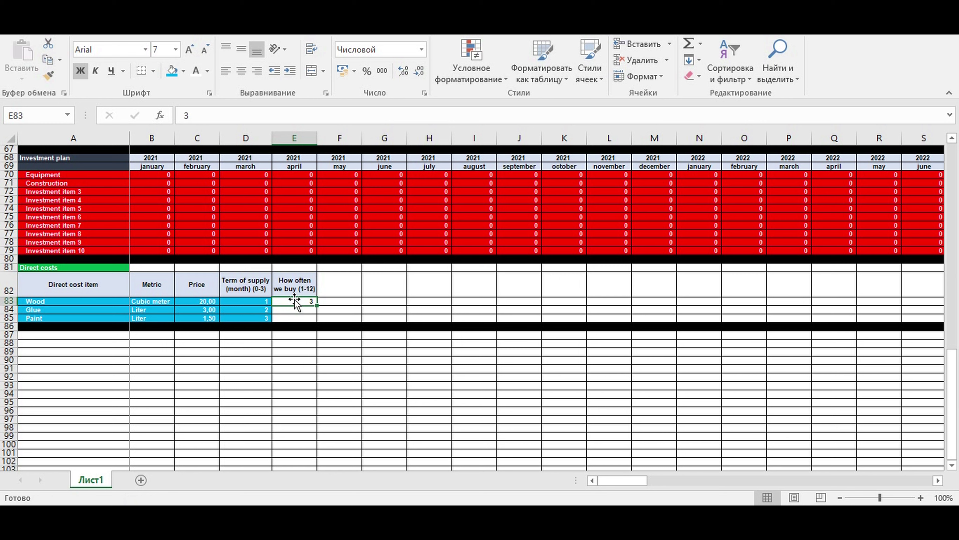
text(12)
key(Return)
click(299, 300)
text(6)
key(Return)
click(292, 301)
scroll(264, 288, up, 19)
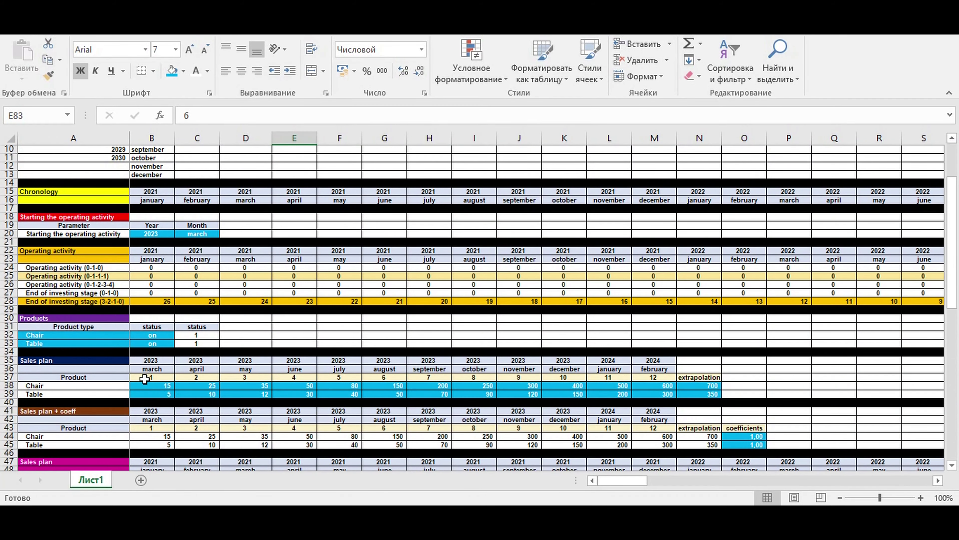
drag(145, 381, 698, 393)
scroll(482, 355, down, 20)
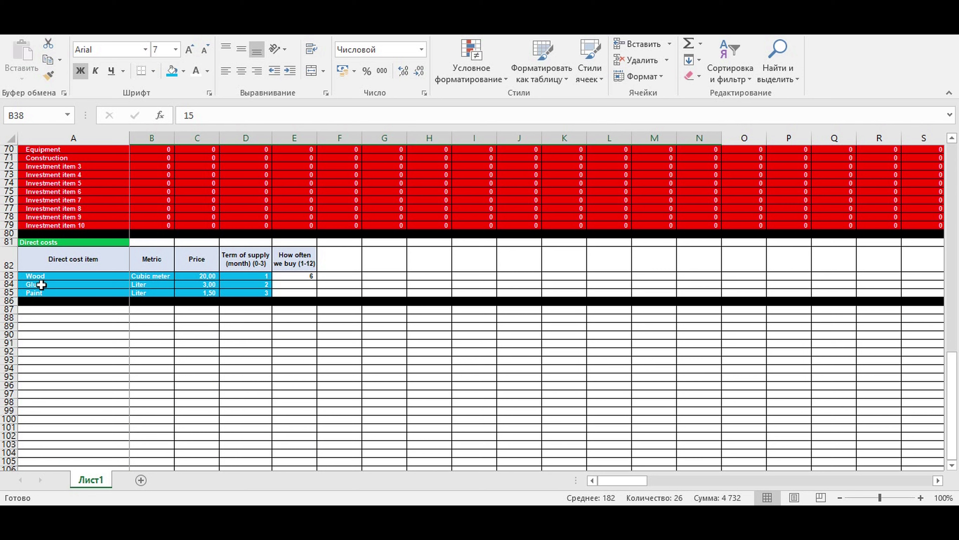
click(43, 294)
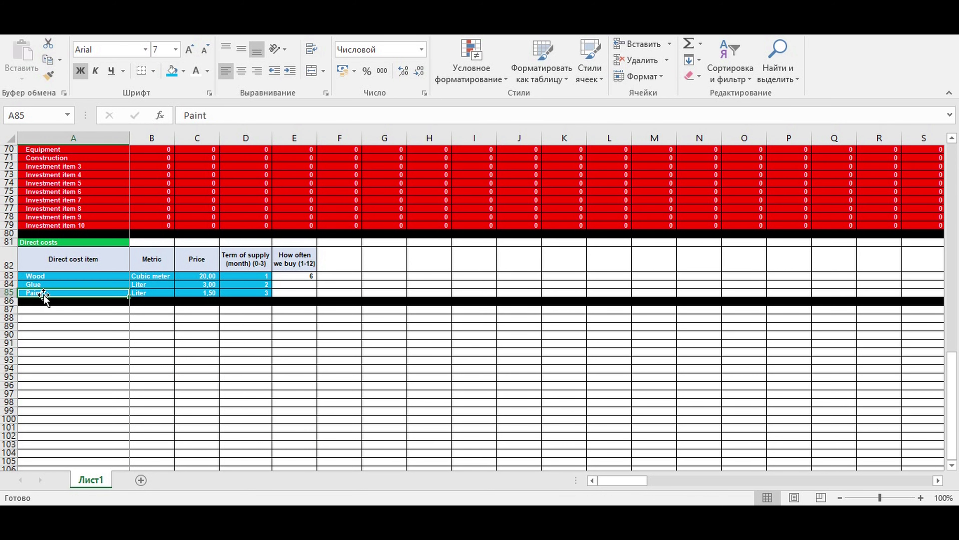
scroll(113, 303, up, 17)
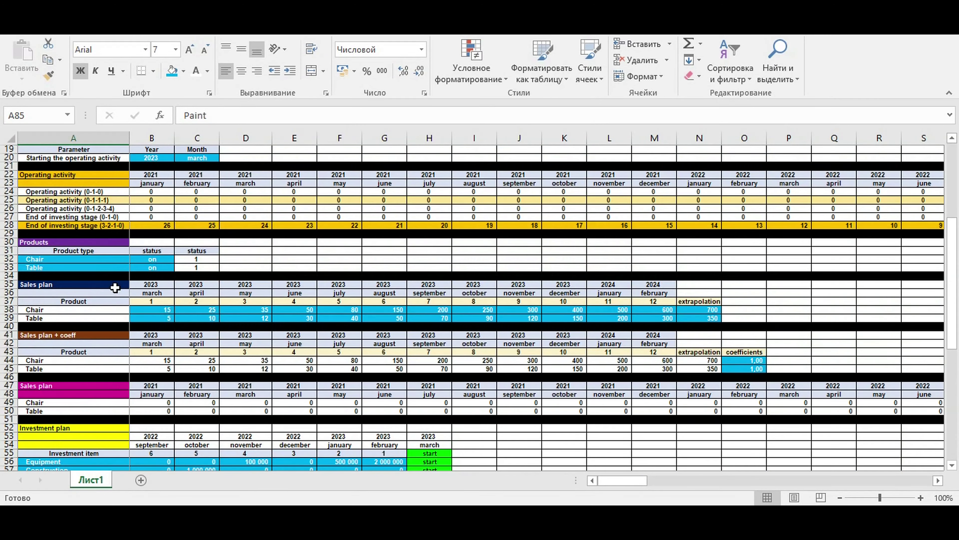
- Give Glue a purchase frequency of 2 and Paint a frequency of 3
drag(166, 311, 699, 318)
scroll(656, 331, down, 15)
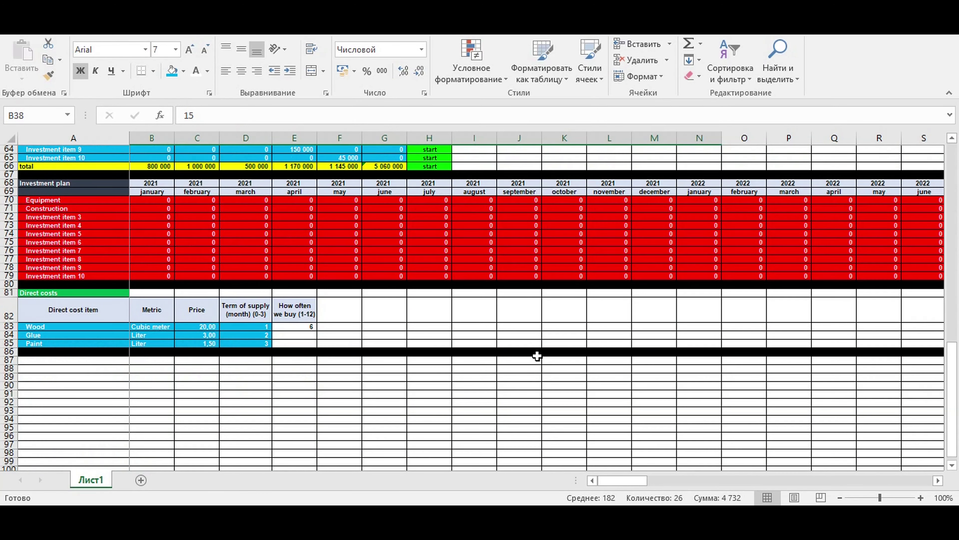
click(305, 337)
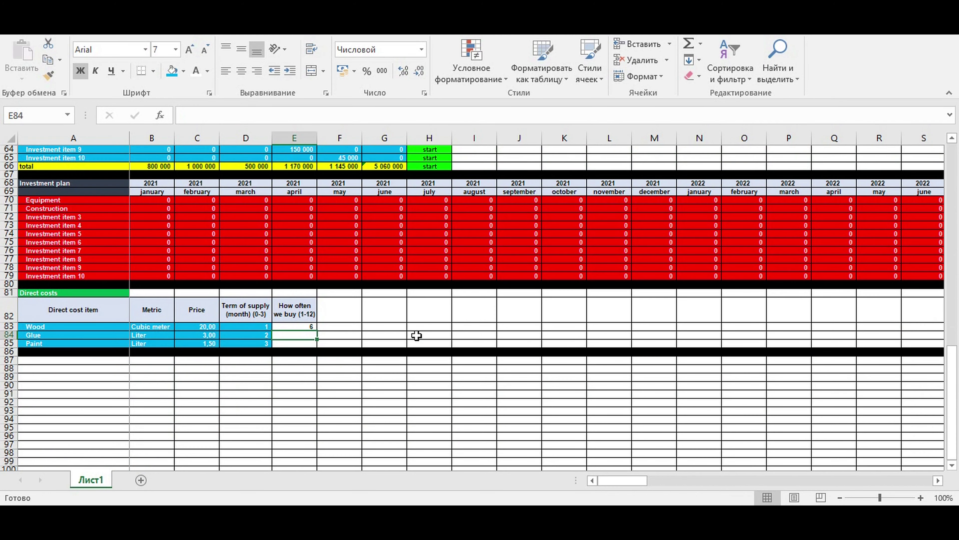
text(2)
key(Return)
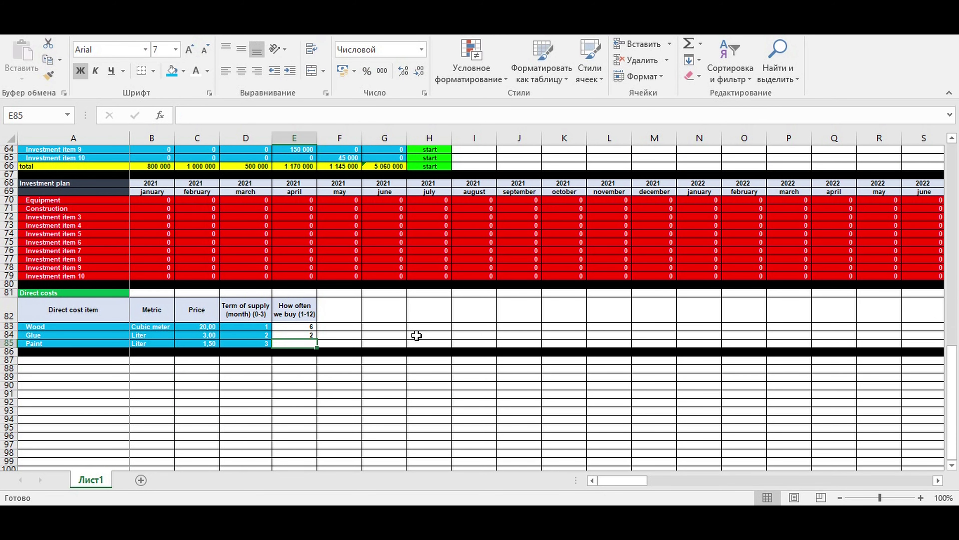
text(3)
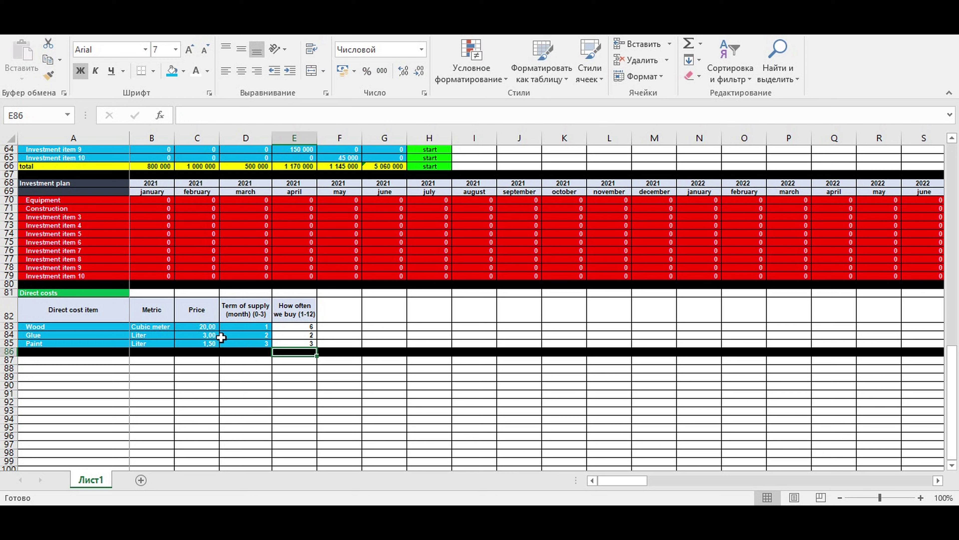
- Apply the table's blue fill and white font to the three purchase-frequency values
drag(304, 326, 295, 342)
click(295, 343)
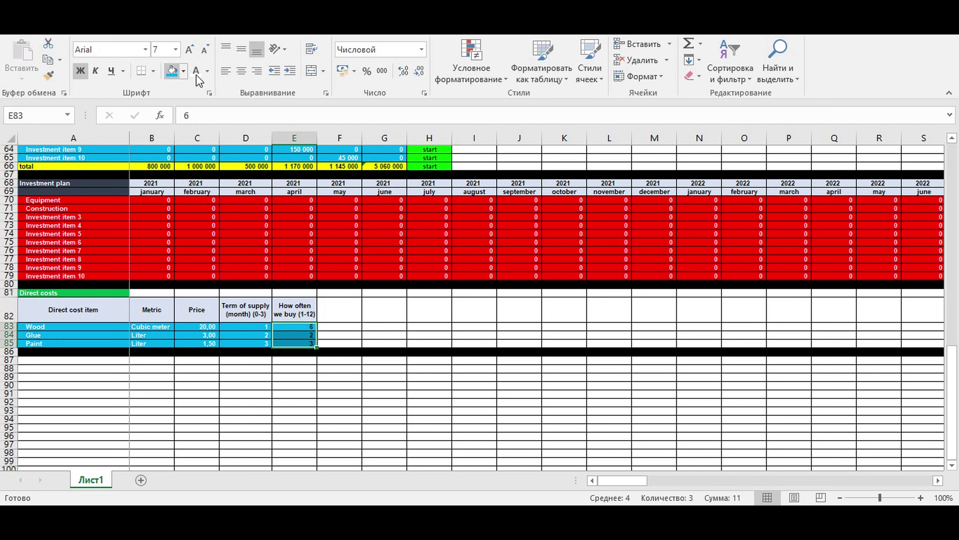
click(382, 266)
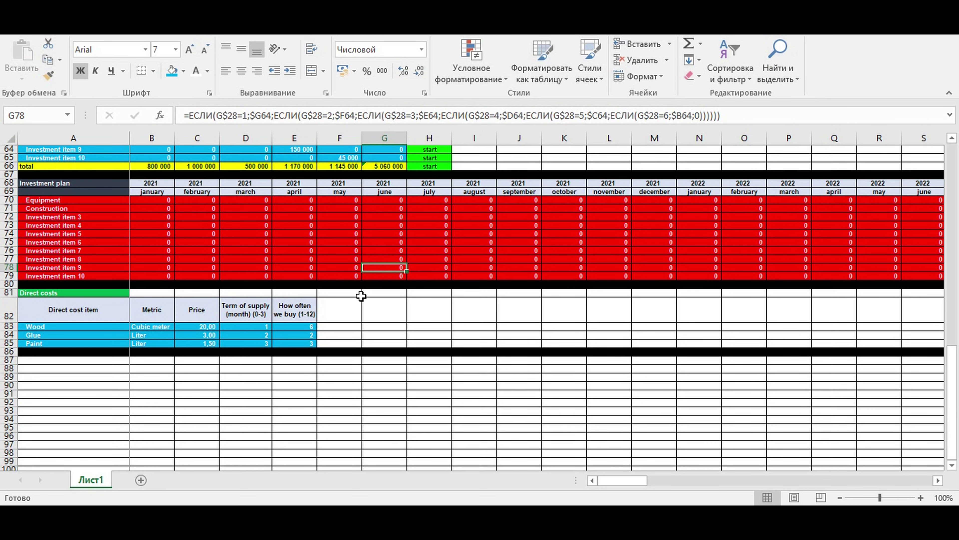
click(169, 407)
scroll(173, 381, down, 4)
click(148, 265)
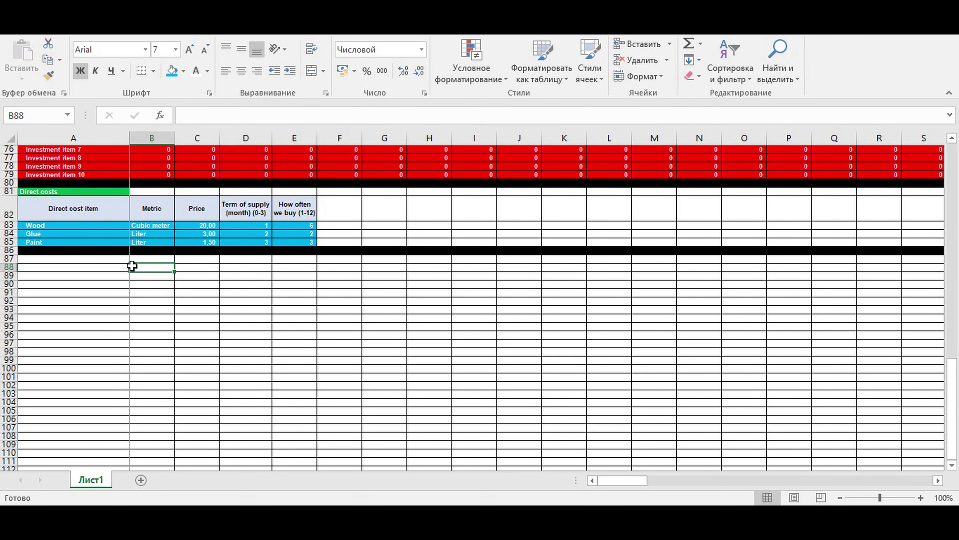
click(87, 260)
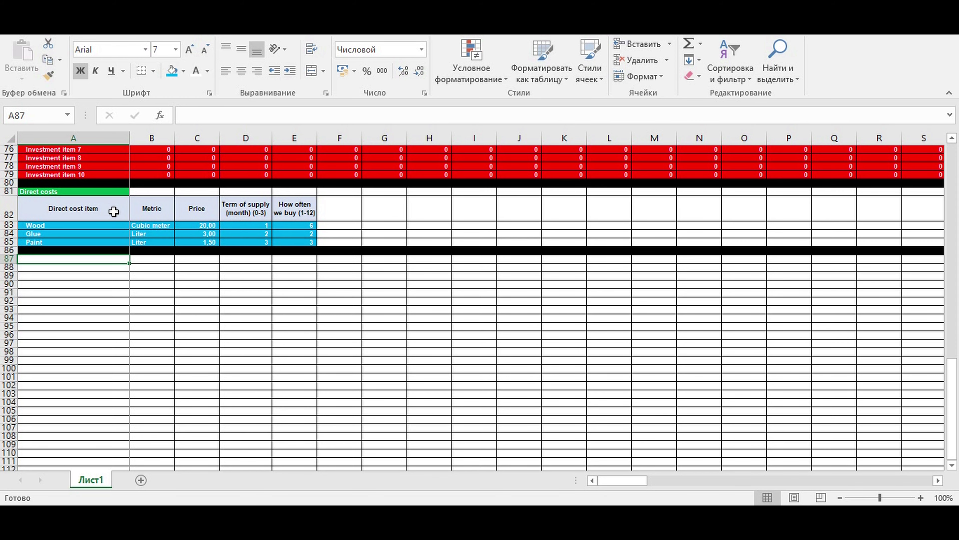
- Enter 'Direct cost consumption' in A87 and 'Direct cost item' in A88
scroll(121, 265, up, 12)
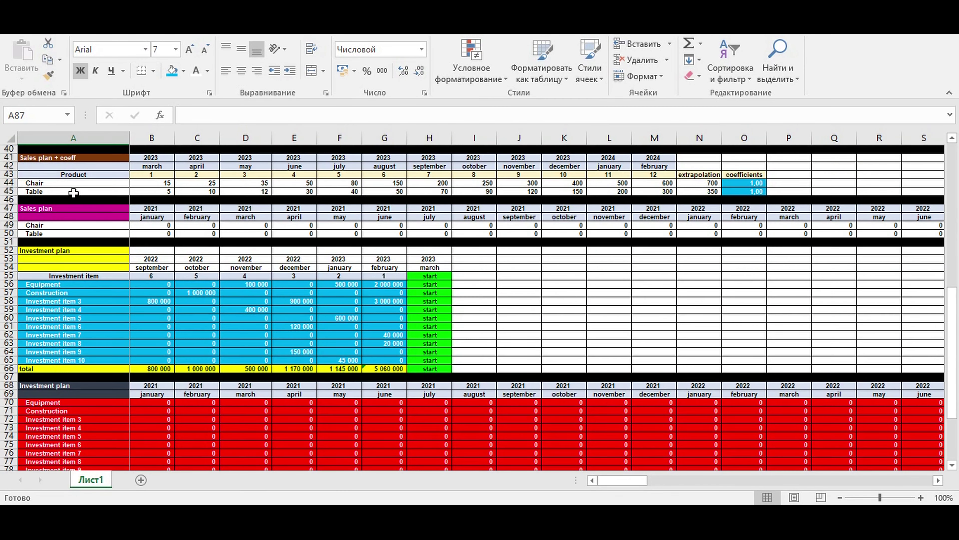
mouse_move(40, 182)
mouse_down()
mouse_move(38, 191)
mouse_move(57, 188)
mouse_up()
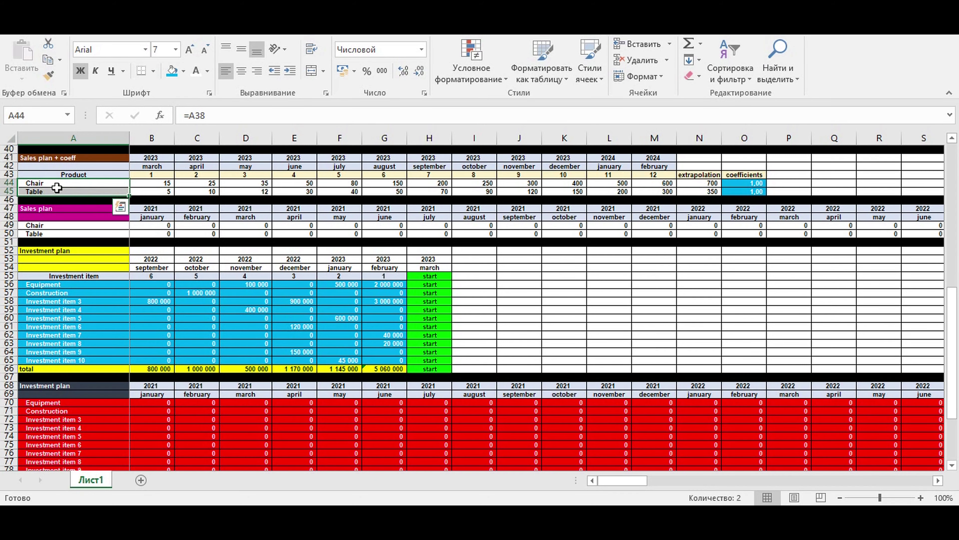
click(41, 192)
scroll(155, 322, down, 13)
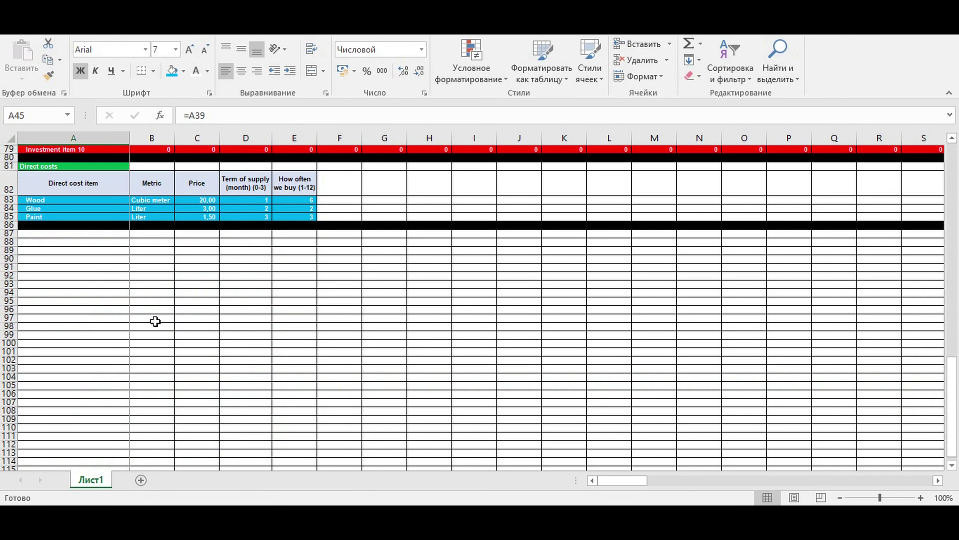
click(98, 233)
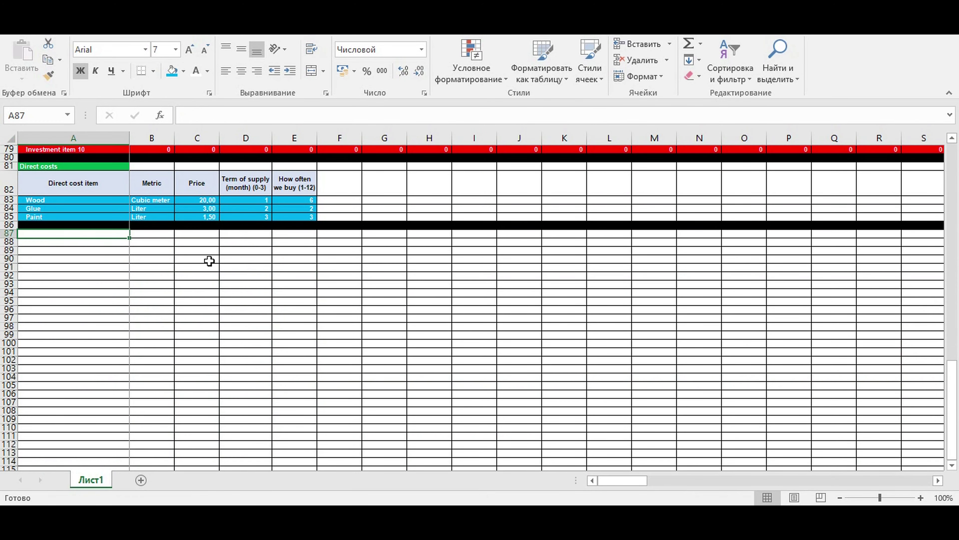
text(Direct cost consumpt)
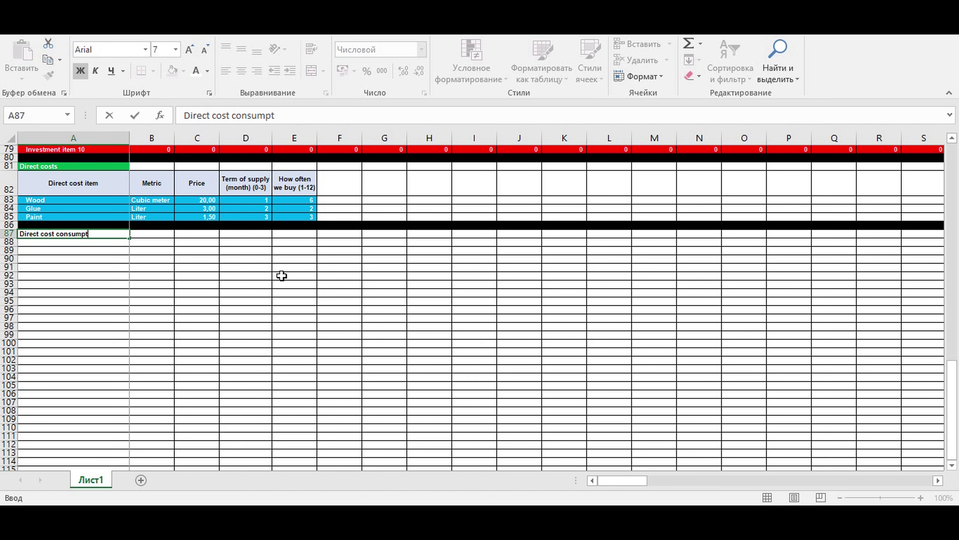
text(ion)
key(Return)
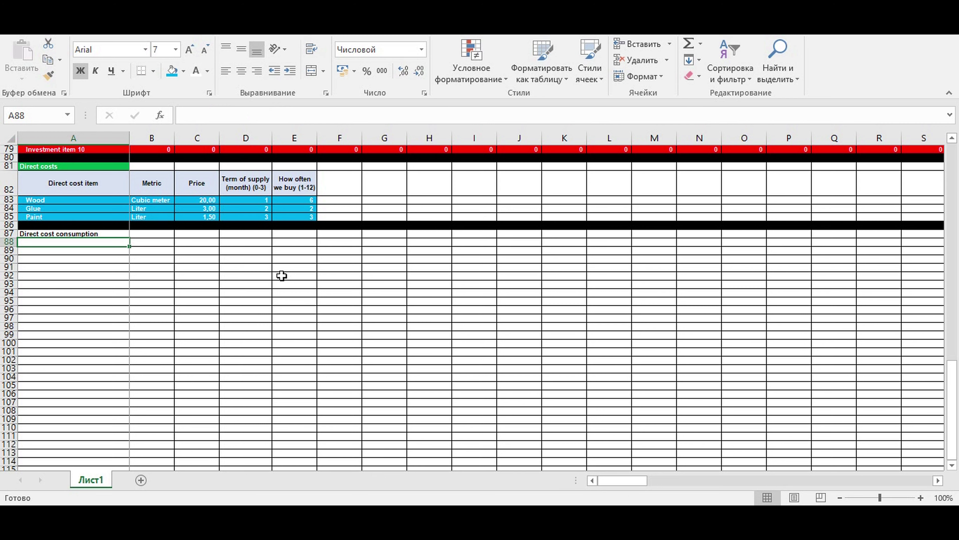
key(ctrl+apostrophe)
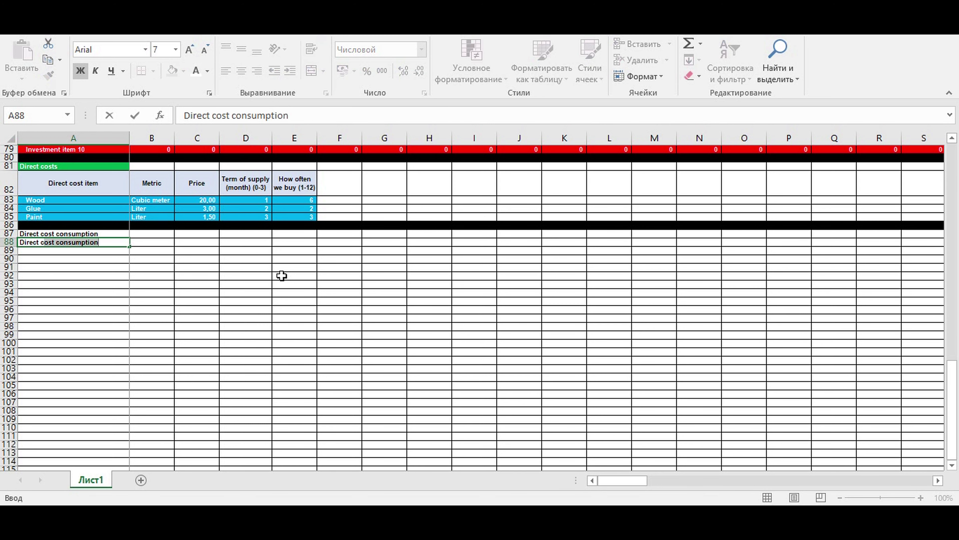
text(ite)
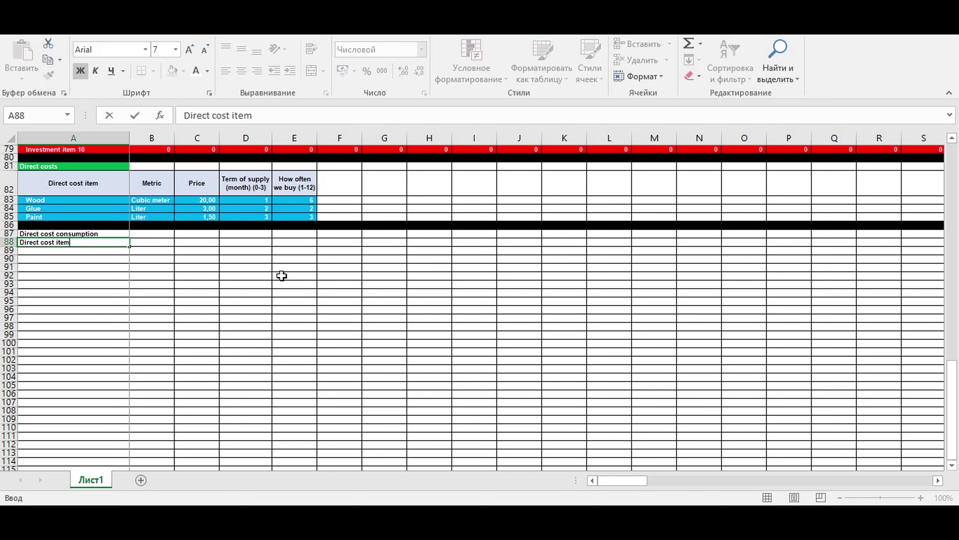
key(Return)
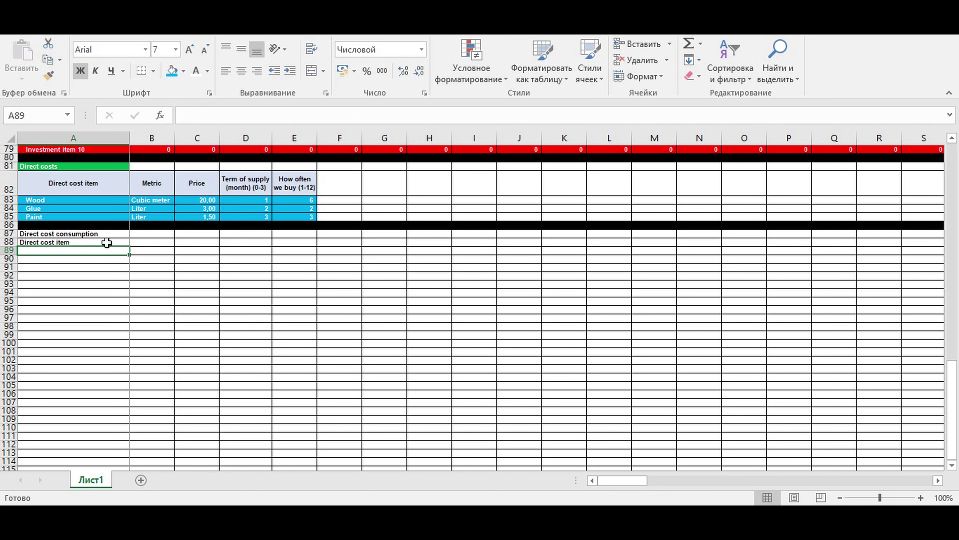
- Fill the Direct cost consumption heading with a custom pink shade
click(108, 234)
click(184, 71)
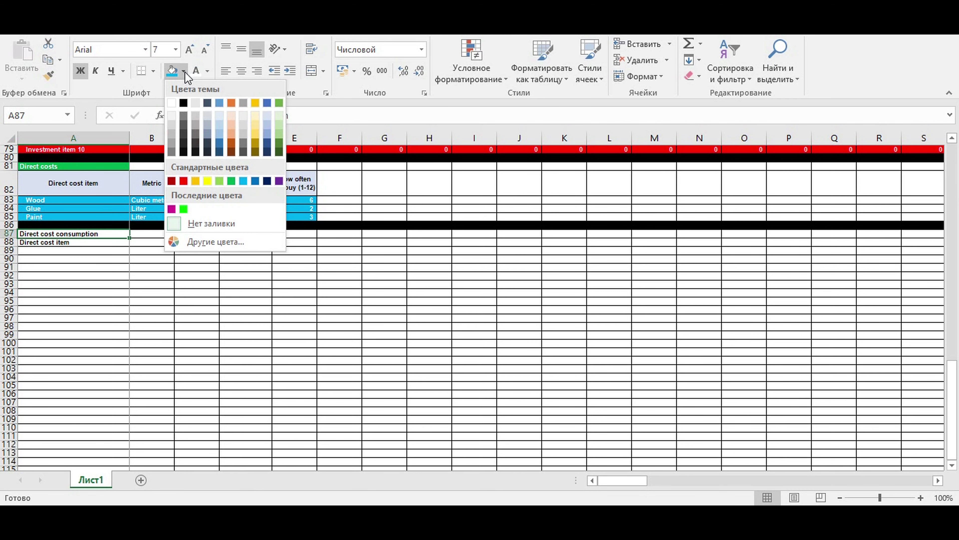
click(200, 242)
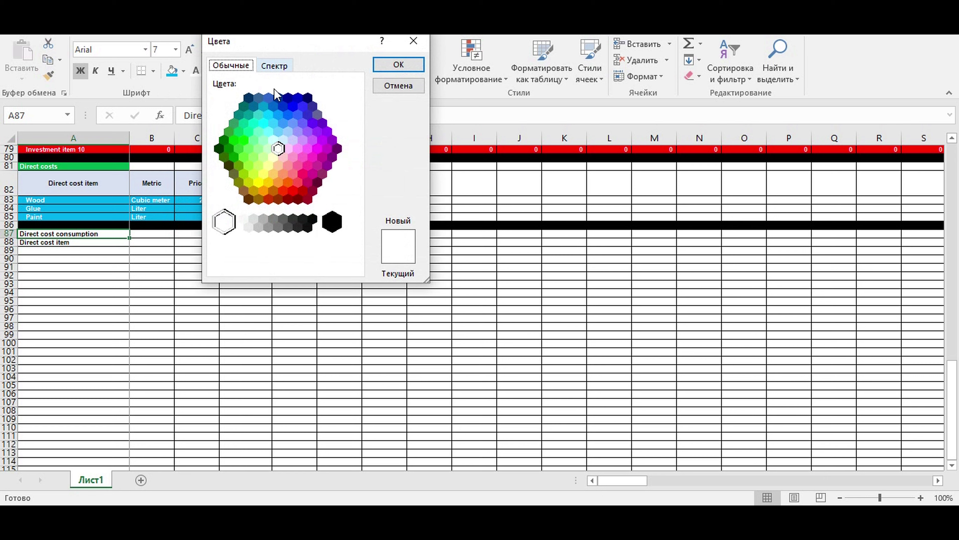
click(304, 173)
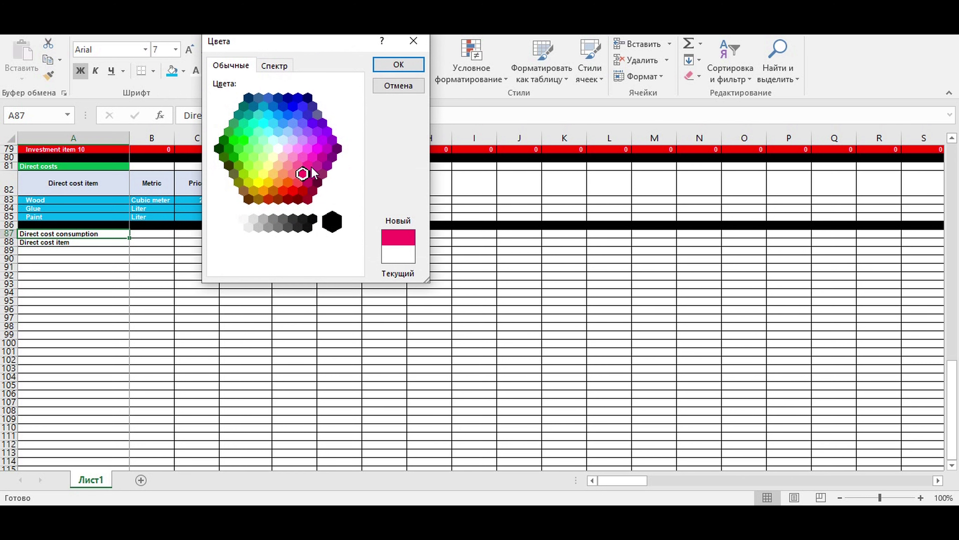
click(399, 65)
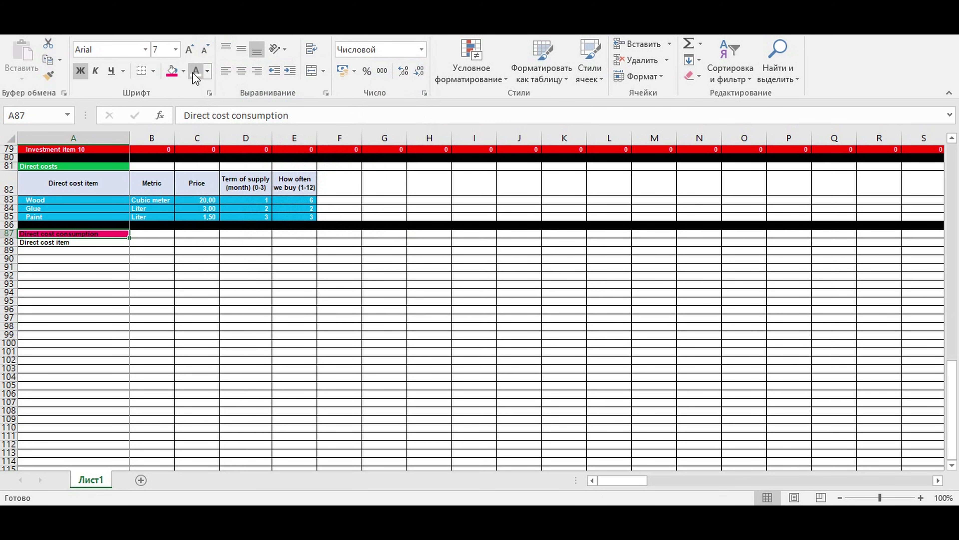
- Centre the Direct cost item label and fill it light blue
click(109, 242)
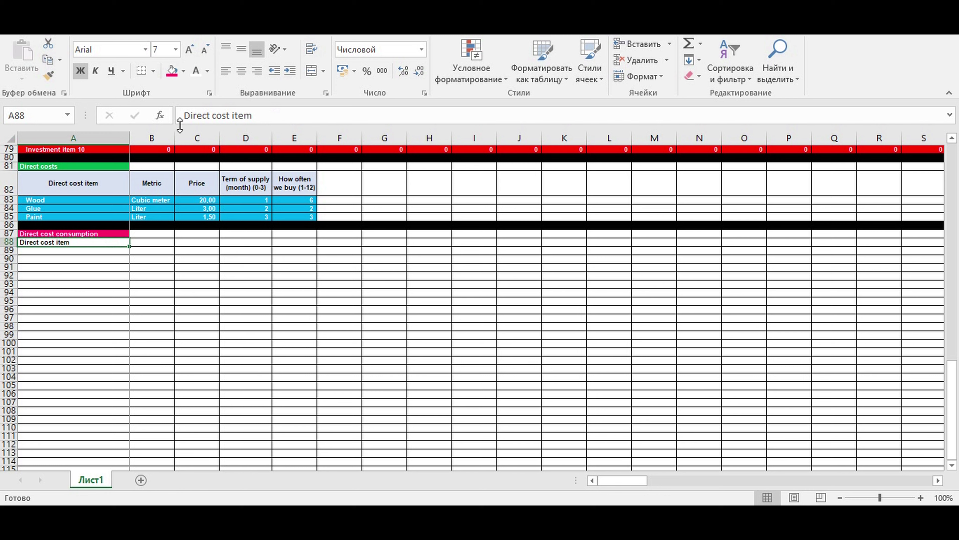
click(242, 71)
click(183, 71)
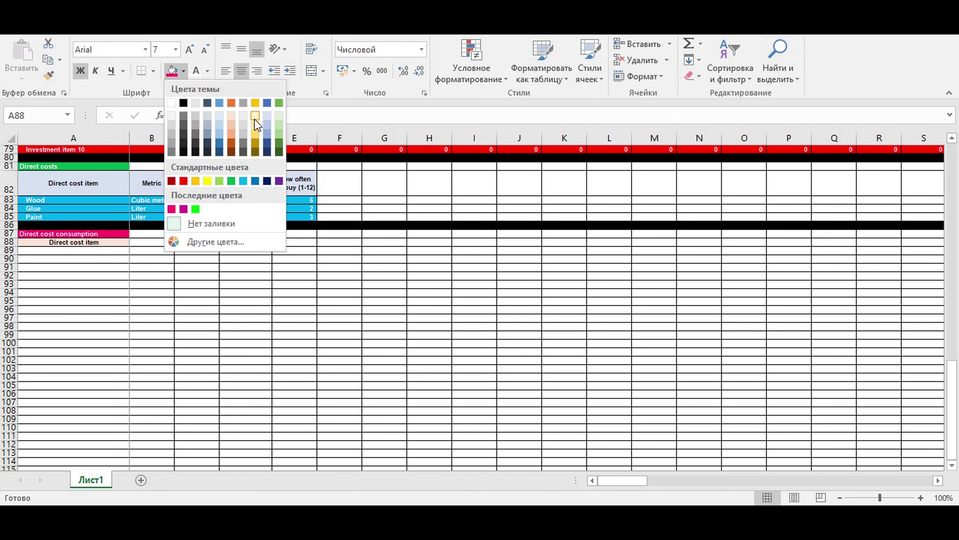
click(182, 189)
click(98, 250)
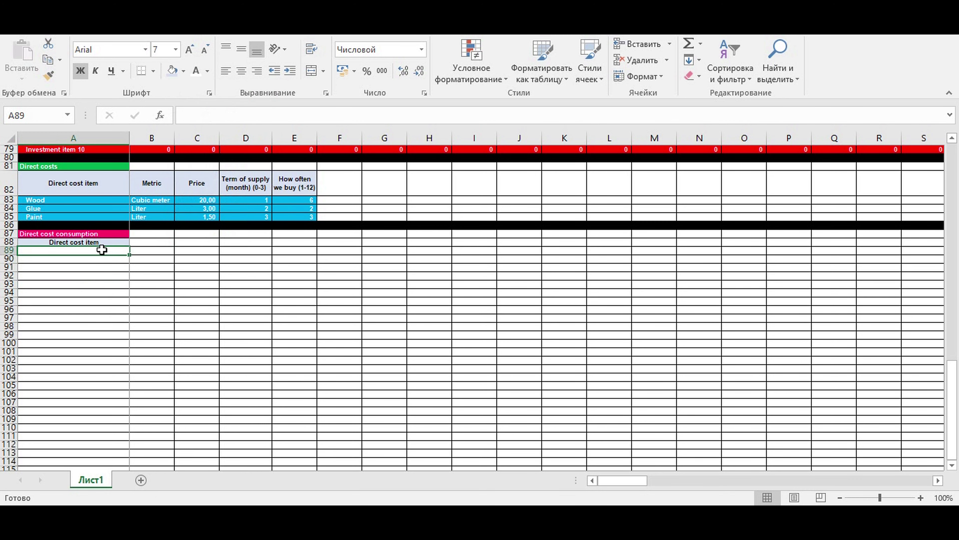
- Link A89:A91 to the Wood, Glue and Paint names and indent them
text(=)
click(34, 196)
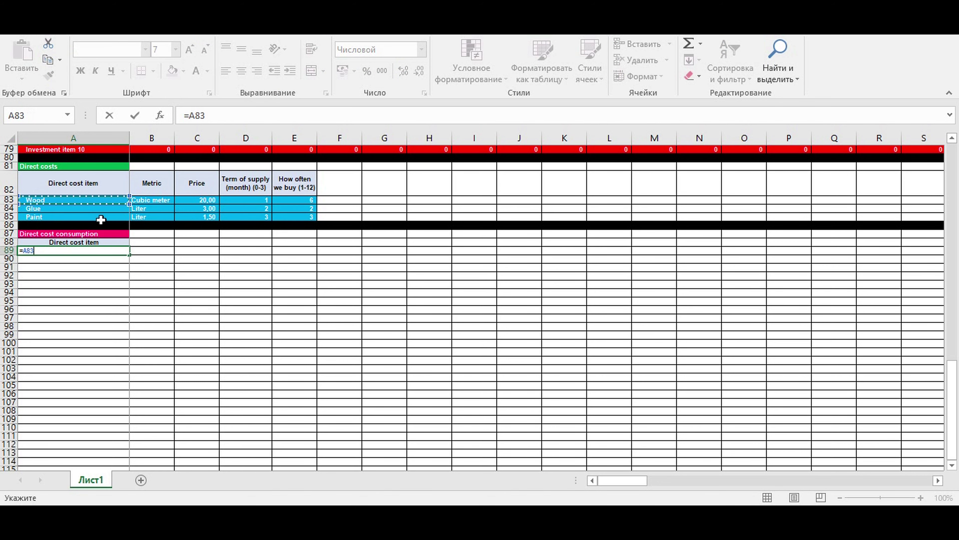
key(Return)
click(42, 249)
drag(129, 256, 129, 271)
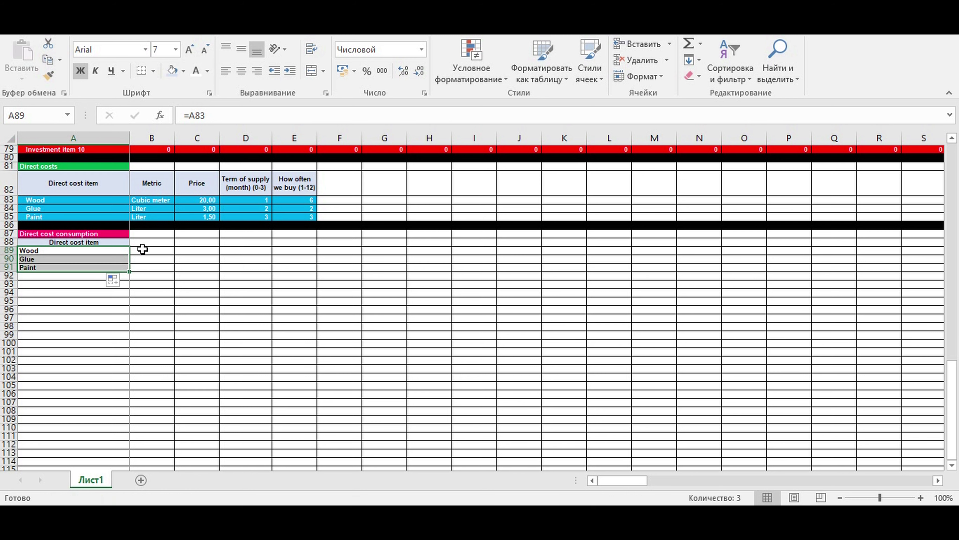
click(290, 72)
click(187, 320)
- Link B88 to the sales-plan Chair name and place the linked Table name in C88
click(156, 246)
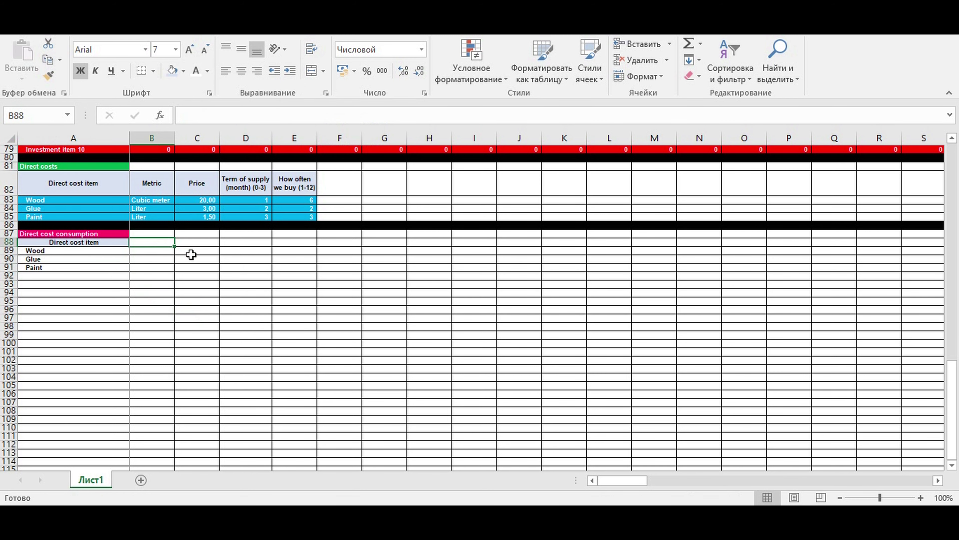
text(=)
scroll(227, 287, up, 13)
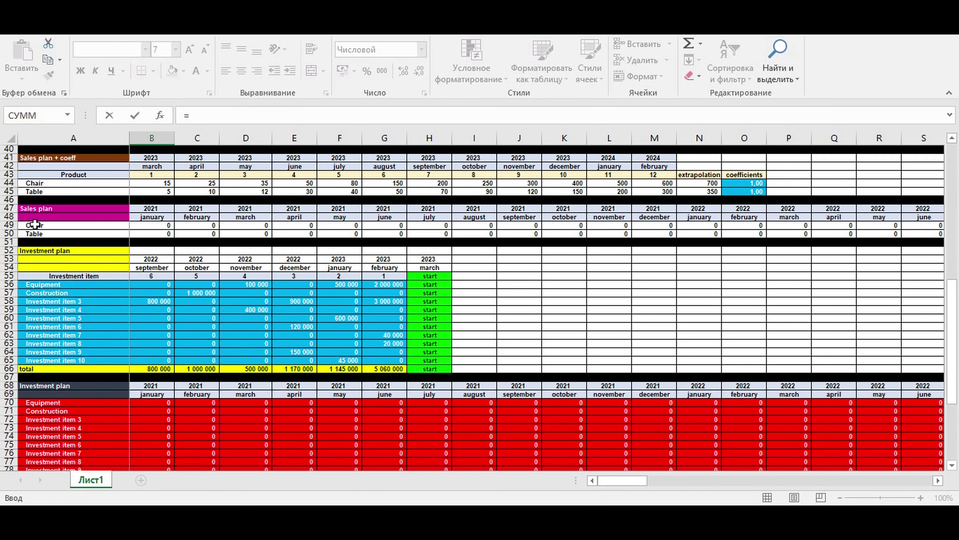
click(35, 224)
key(ctrl+Return)
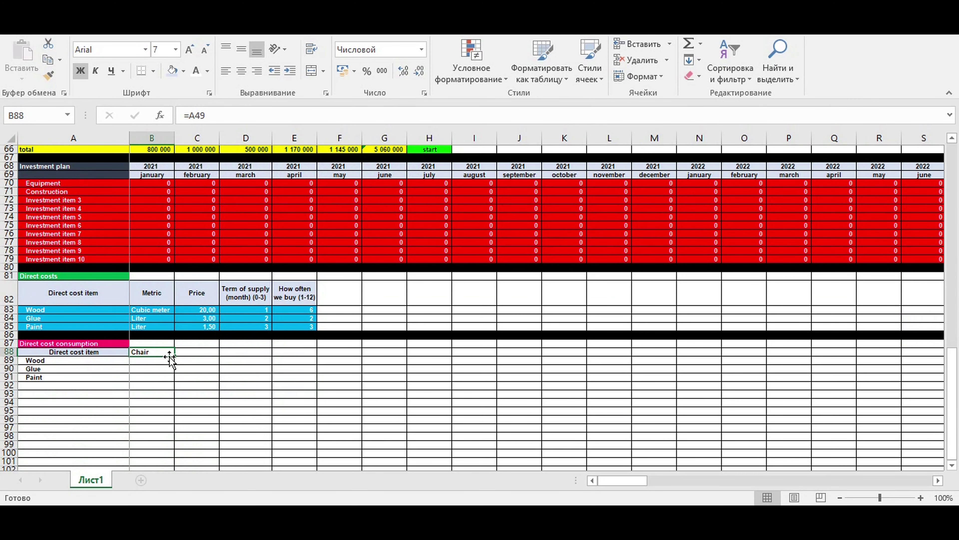
drag(174, 356, 166, 368)
click(146, 361)
key(ctrl+c)
click(180, 352)
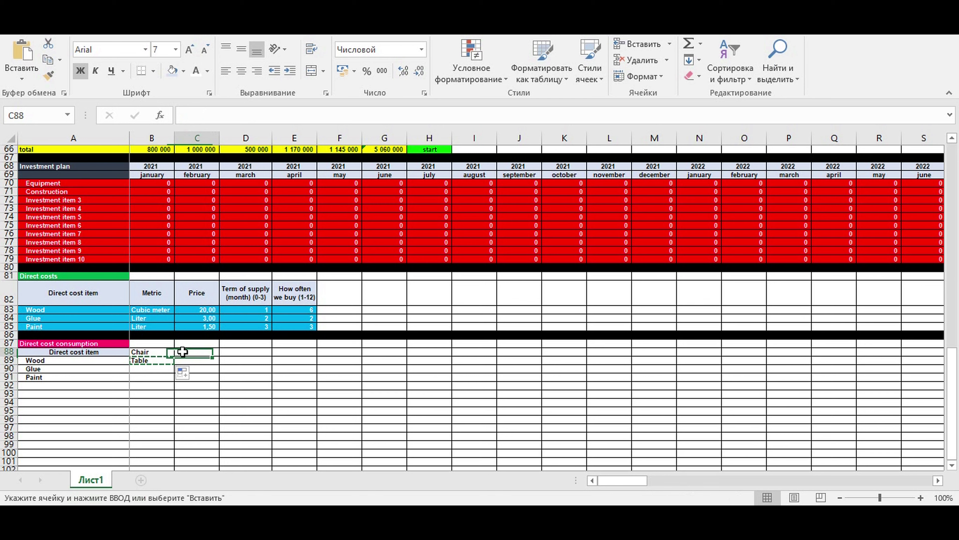
key(Escape)
- Centre the Chair and Table headers and give them a light fill
drag(156, 354, 189, 353)
click(241, 70)
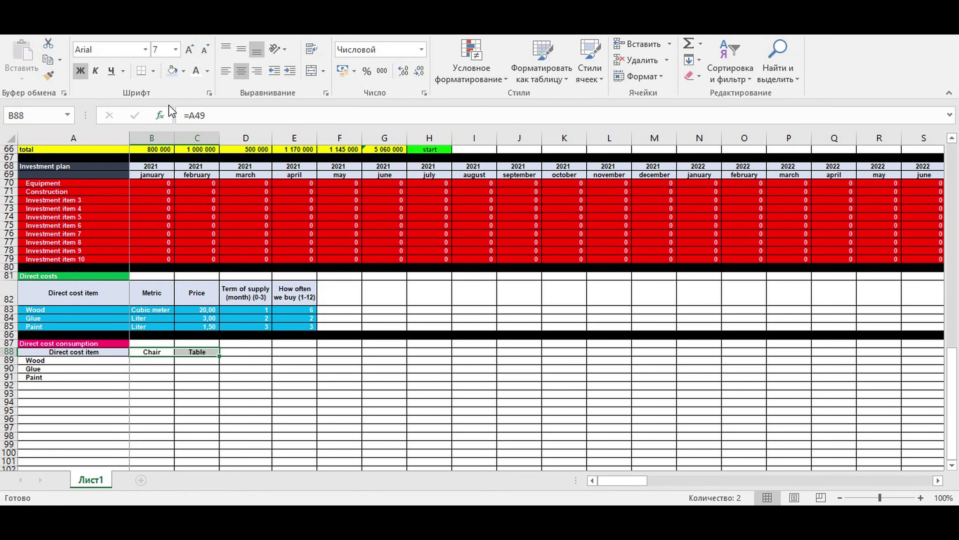
click(183, 72)
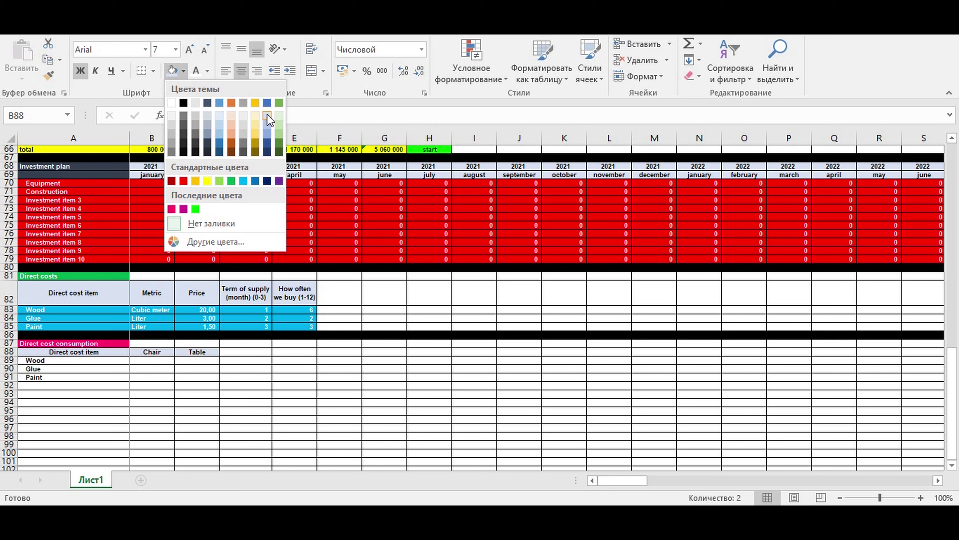
click(268, 115)
click(334, 378)
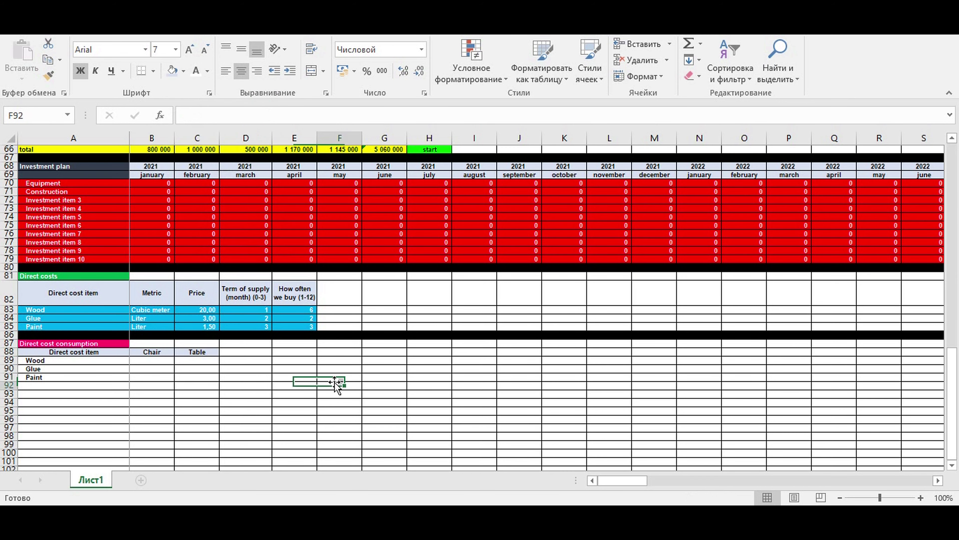
click(184, 401)
click(158, 368)
- Fill row 92 black as the consumption table's closing divider
click(9, 385)
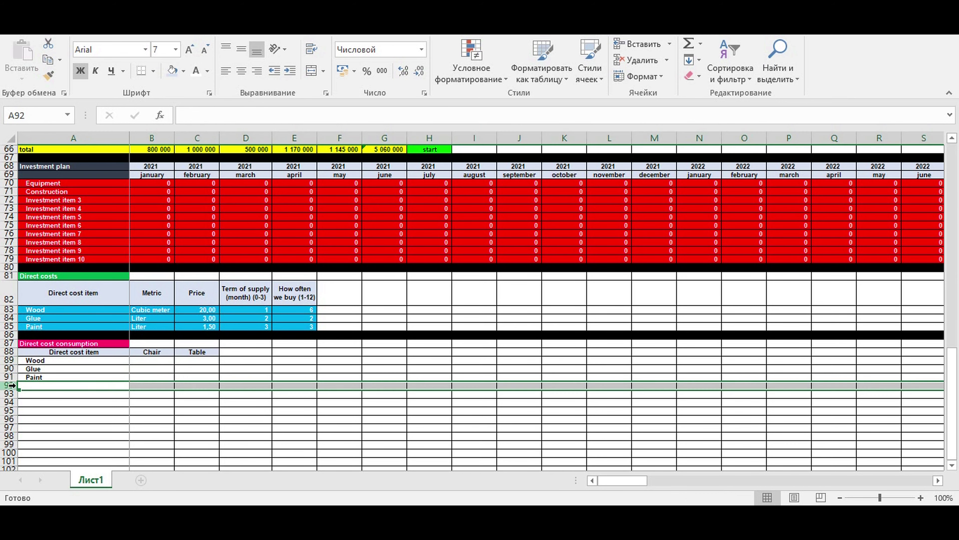
click(184, 71)
click(182, 89)
click(225, 352)
mouse_move(153, 360)
mouse_down()
mouse_move(193, 384)
mouse_move(180, 375)
mouse_up()
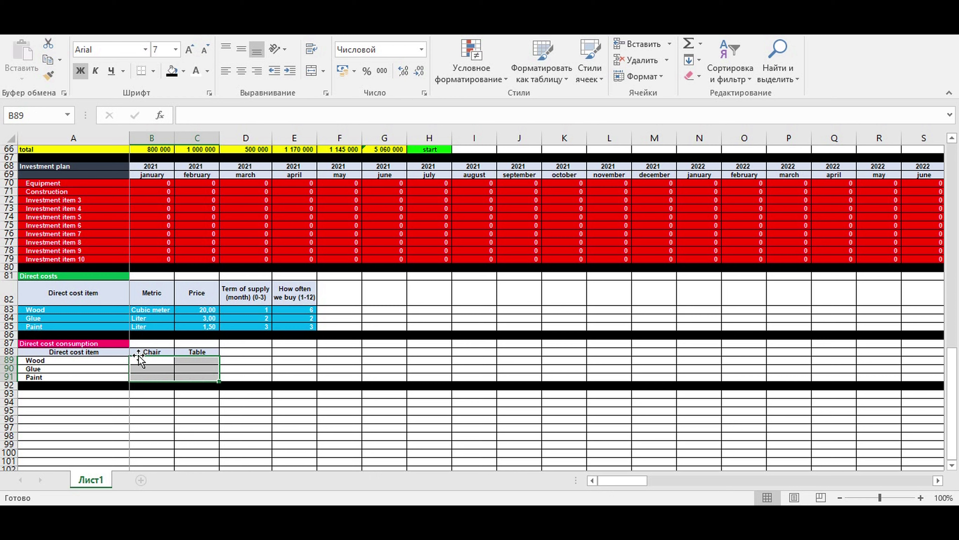
click(151, 352)
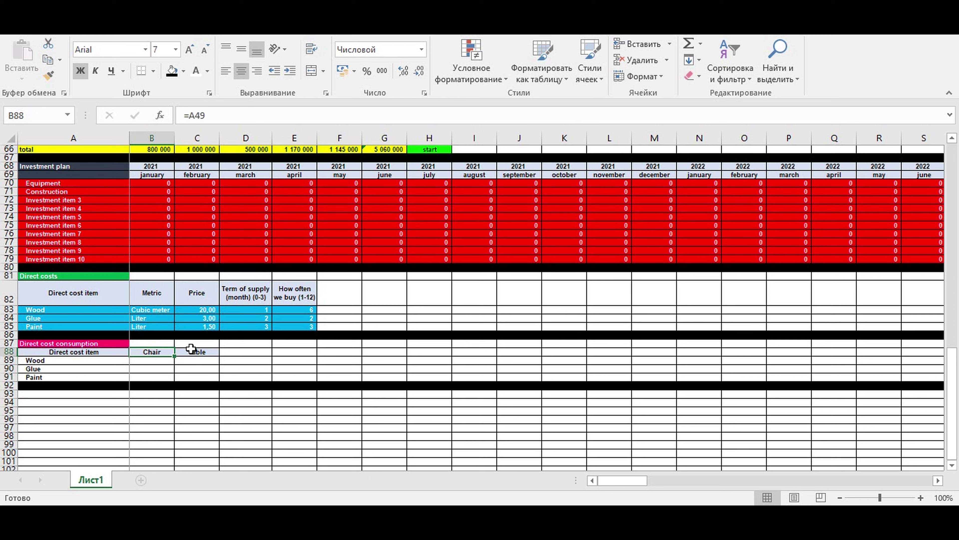
click(204, 351)
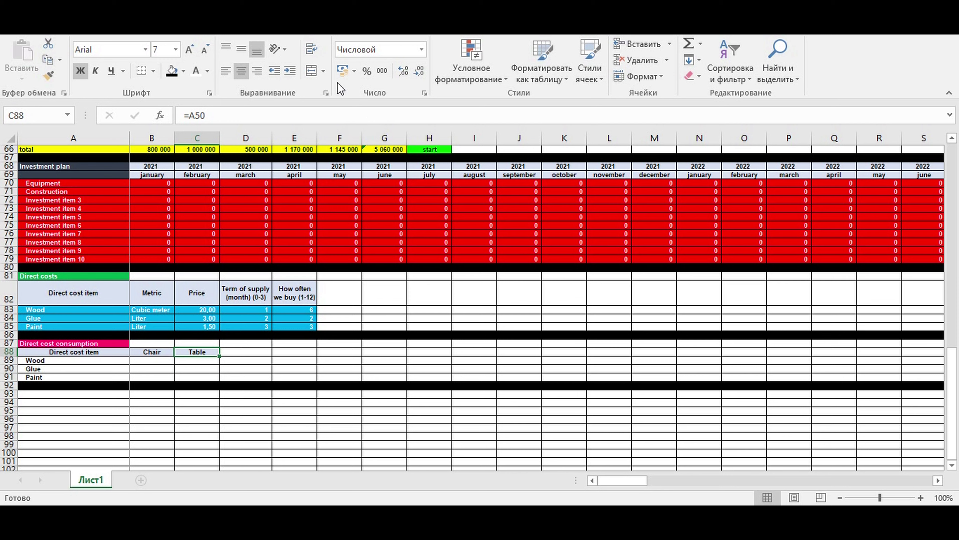
drag(153, 360, 185, 374)
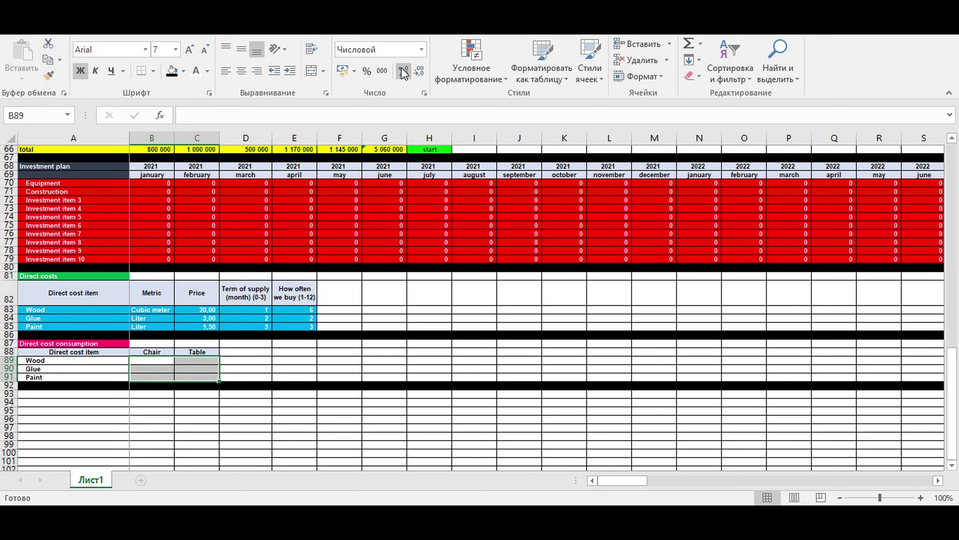
- Enter wood consumption of 3 for Chair and 7 for Table
click(146, 361)
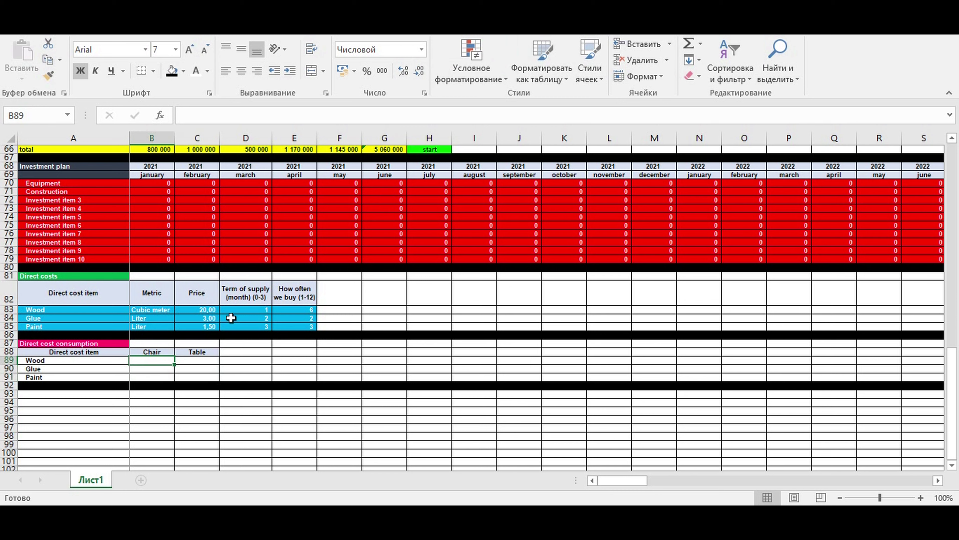
text(3)
key(Return)
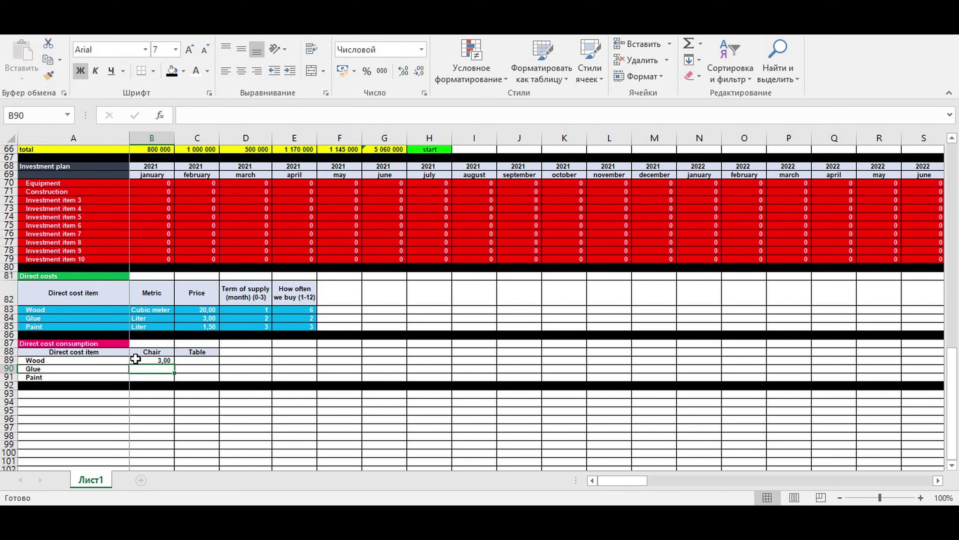
click(193, 361)
text(7)
key(Return)
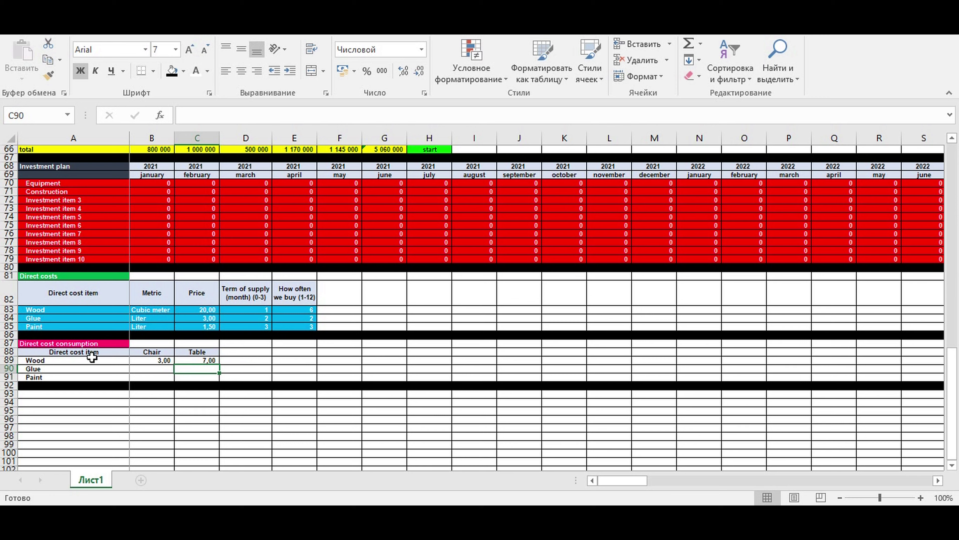
click(207, 353)
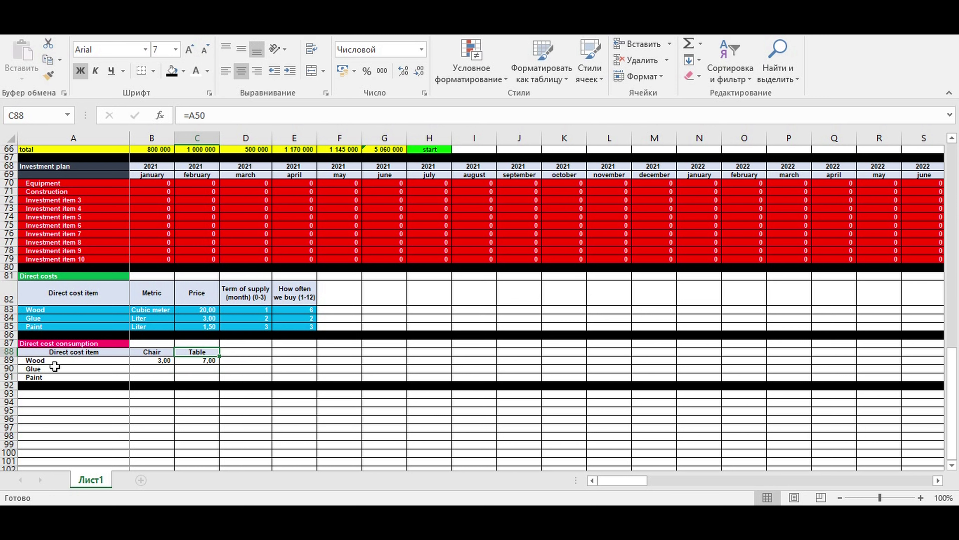
- Enter glue and paint consumption: 2,5 and 1,5 for Chair, 4 and 2,5 for Table
click(165, 369)
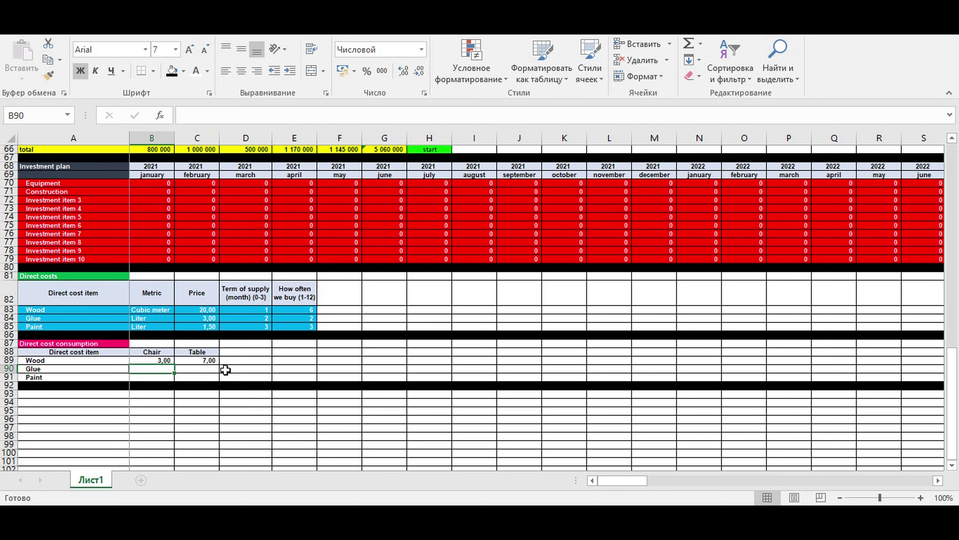
text(2,5)
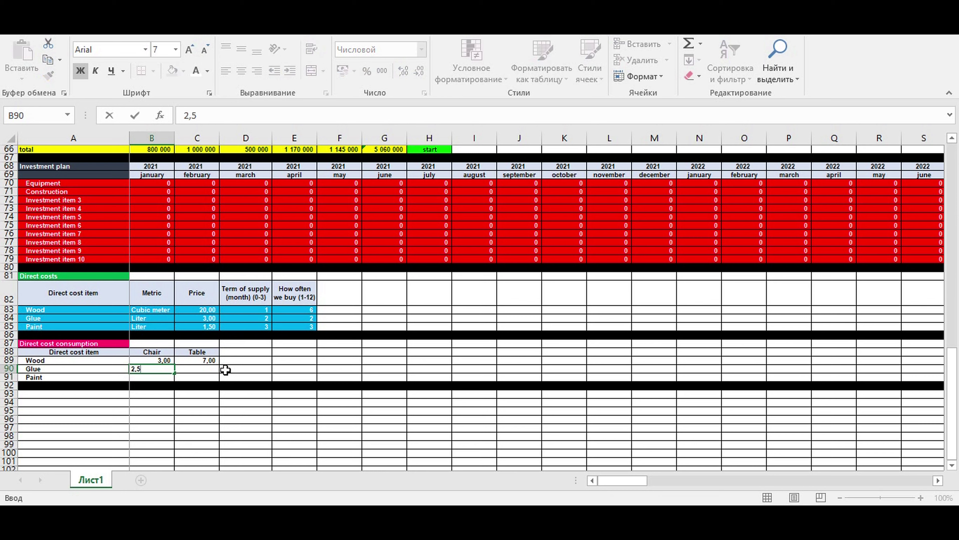
key(ctrl+Return)
key(Down)
text(1)
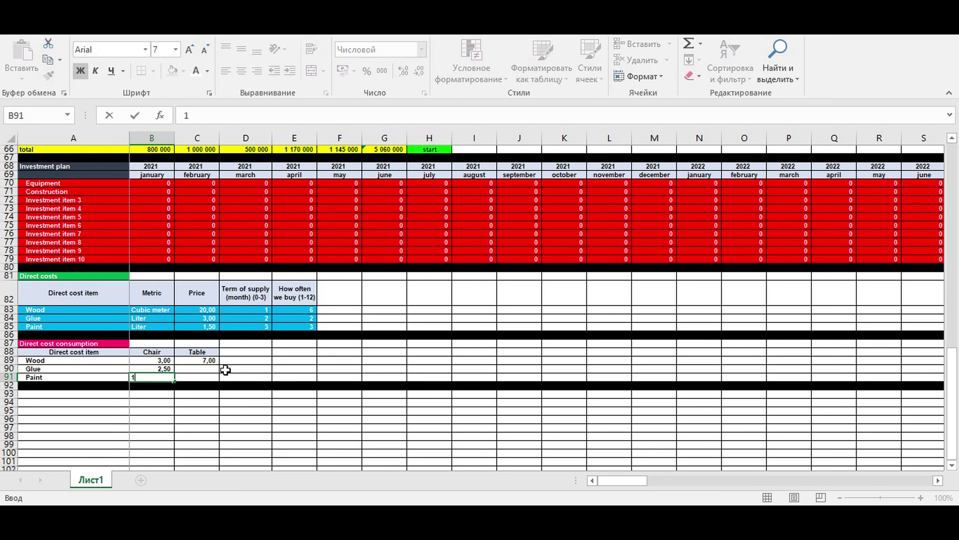
key(ctrl+Return)
key(Up)
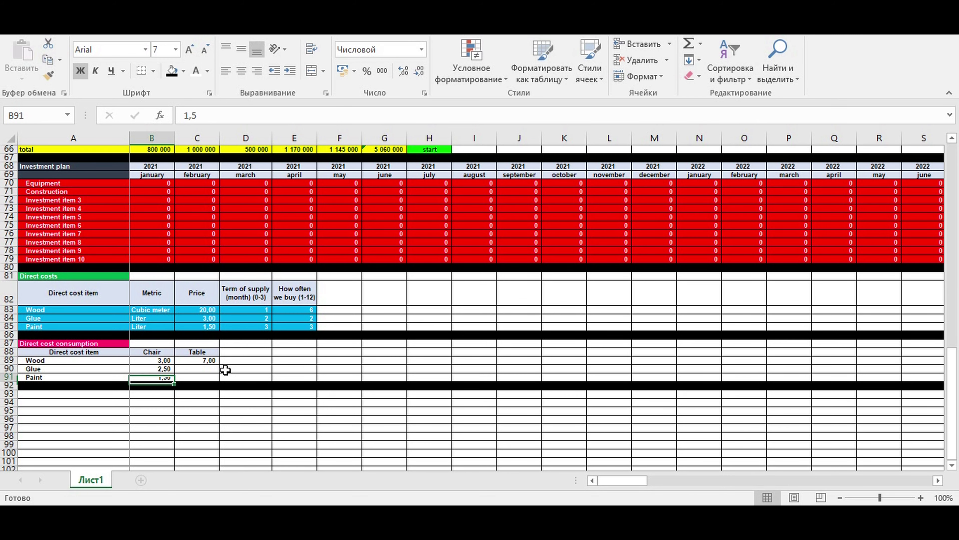
key(Right)
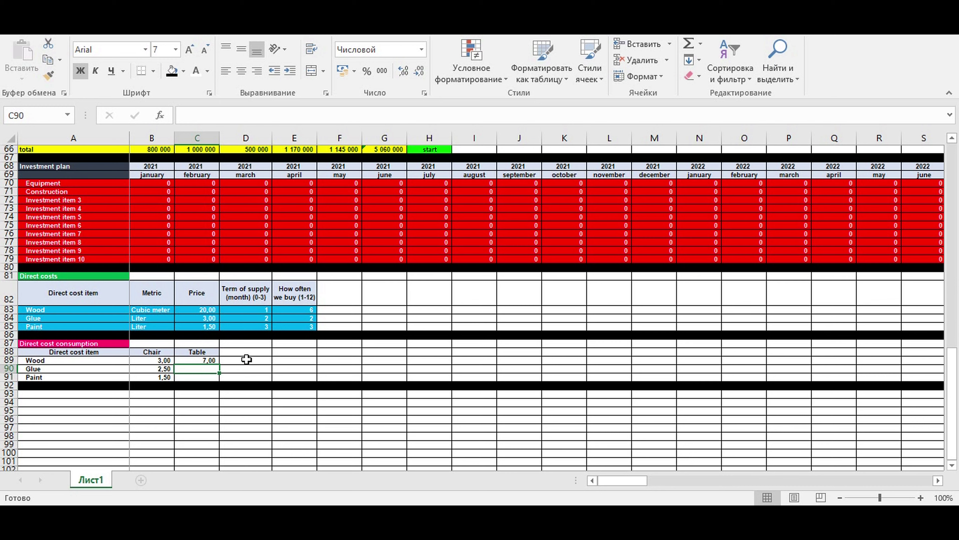
text(4)
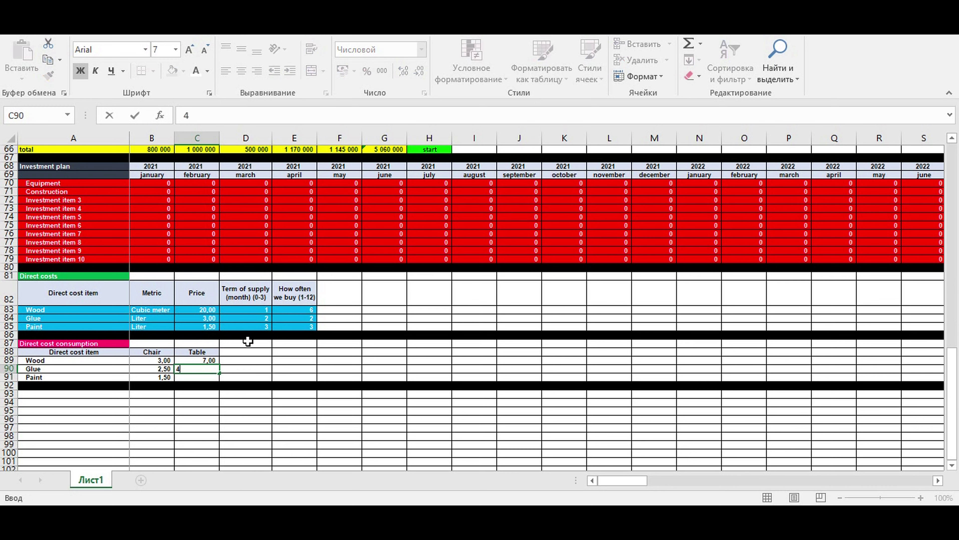
key(Return)
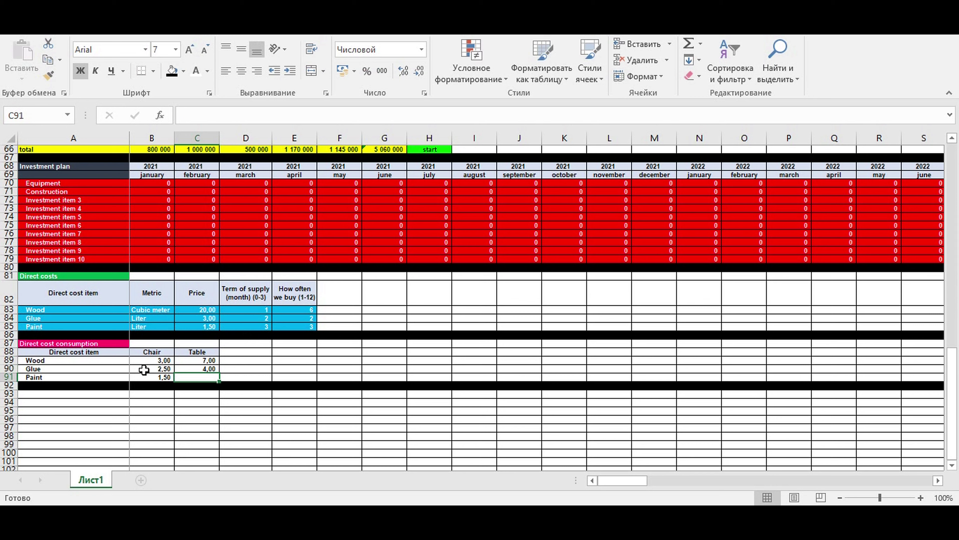
text(2,5)
key(Return)
drag(148, 359, 206, 377)
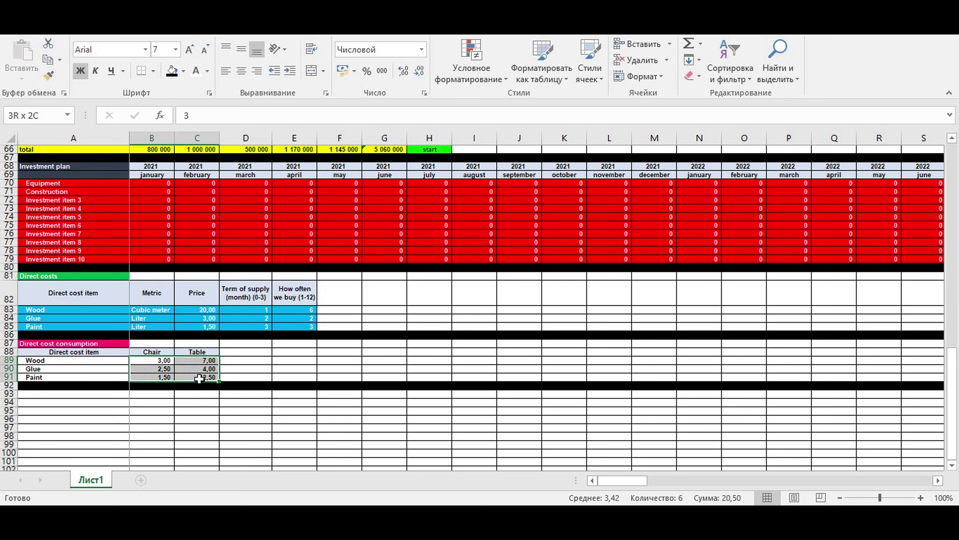
- Fill the six Chair and Table consumption values in B89:C91 light blue
click(183, 71)
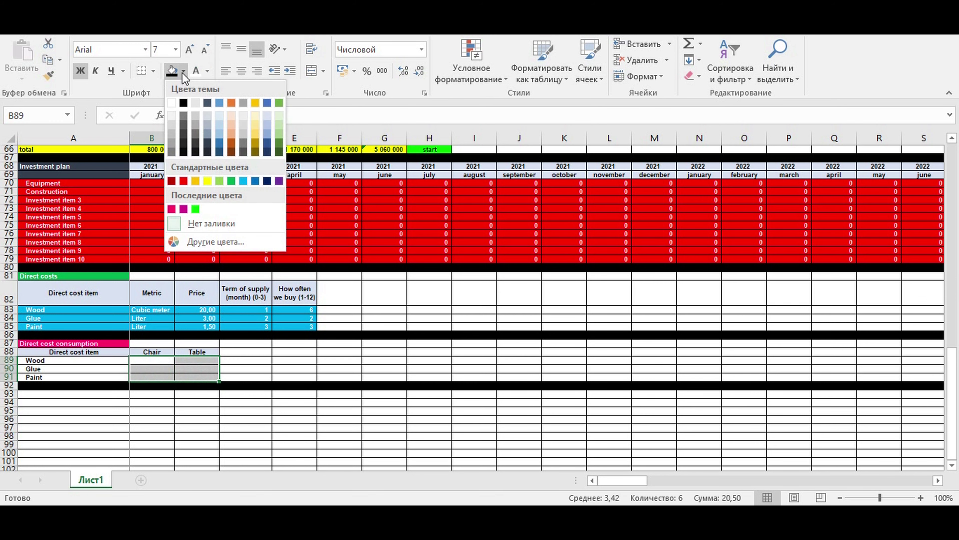
click(243, 181)
click(342, 360)
click(283, 399)
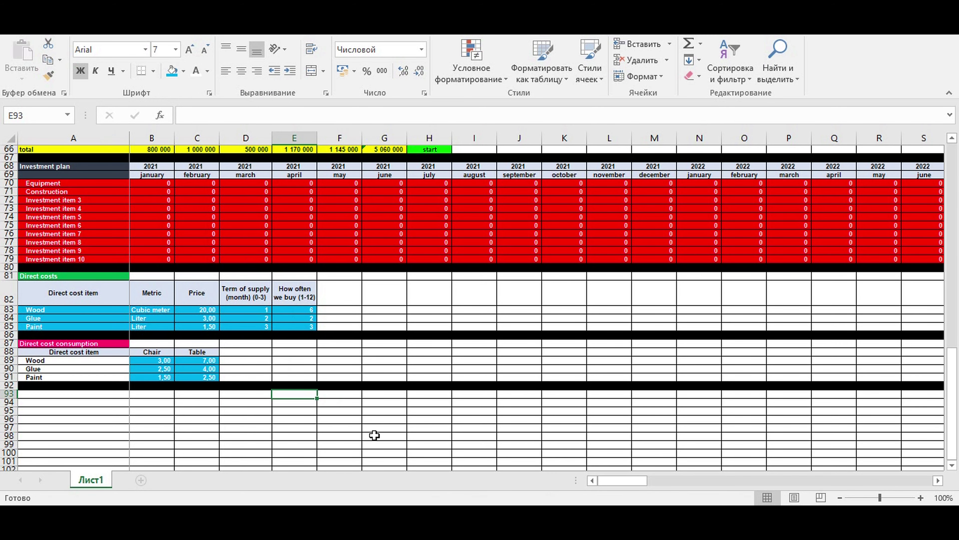
click(236, 418)
scroll(237, 402, down, 2)
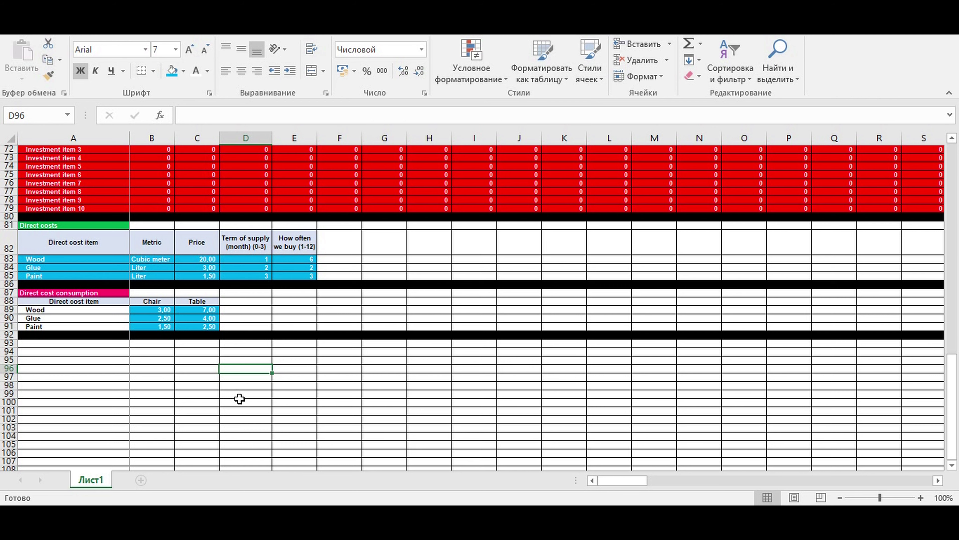
scroll(239, 398, up, 3)
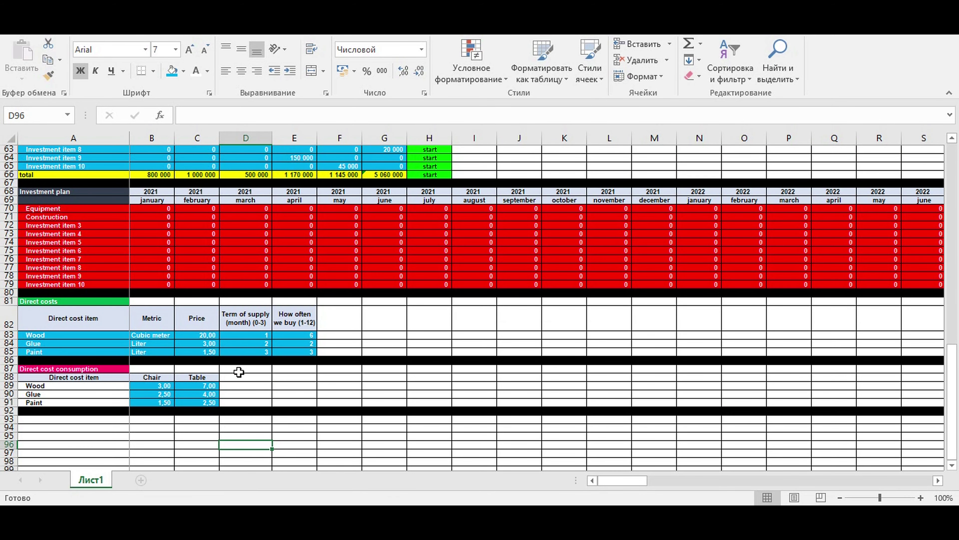
scroll(238, 372, up, 7)
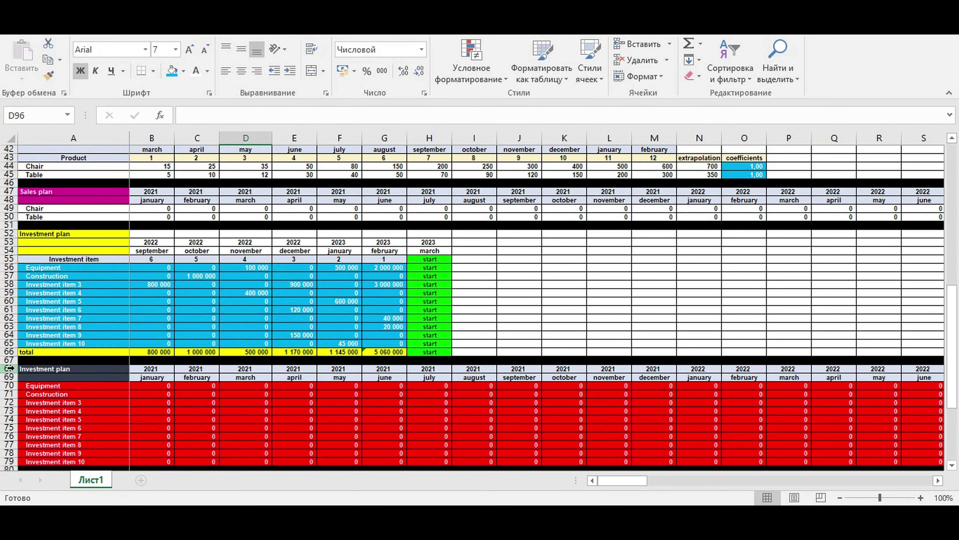
drag(7, 368, 9, 374)
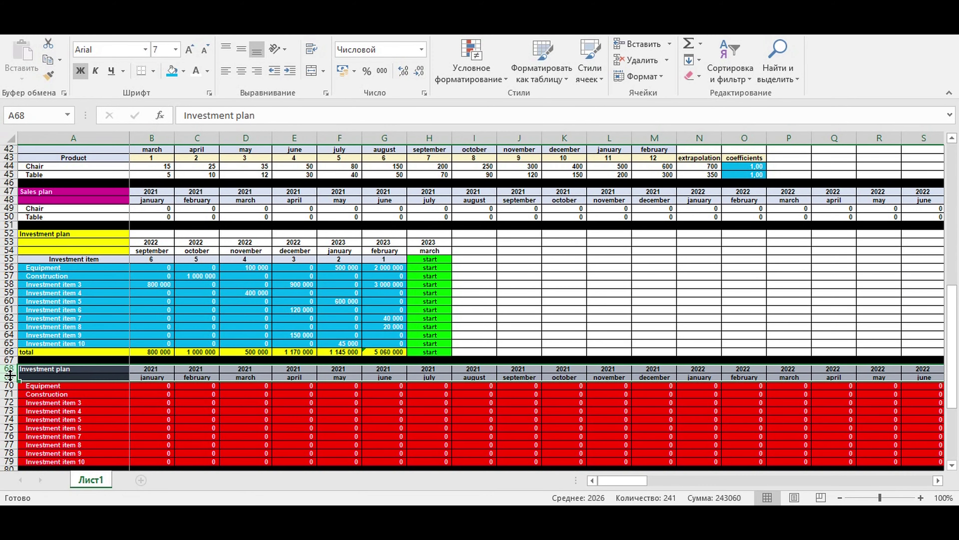
- Copy the investment plan date header rows 68:69 and paste them at A93
key(ctrl+c)
scroll(67, 298, down, 12)
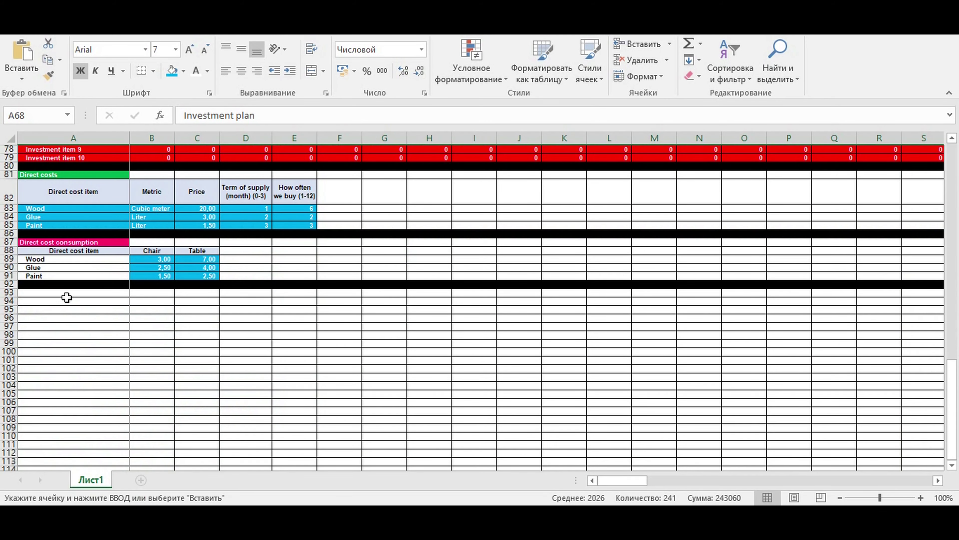
click(67, 294)
key(ctrl+v)
click(156, 327)
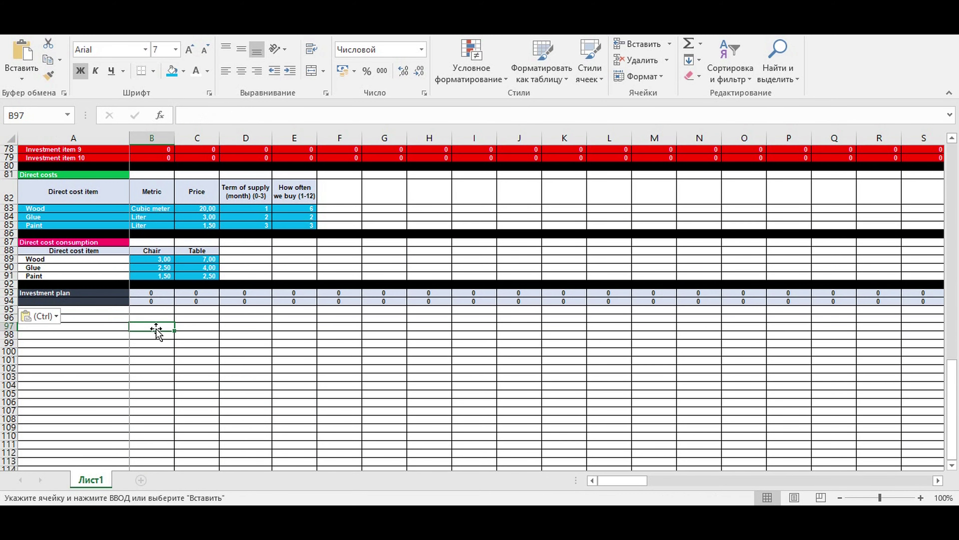
click(113, 294)
- Link B93 to =B68, then fill it to row 94 and across all columns
click(145, 292)
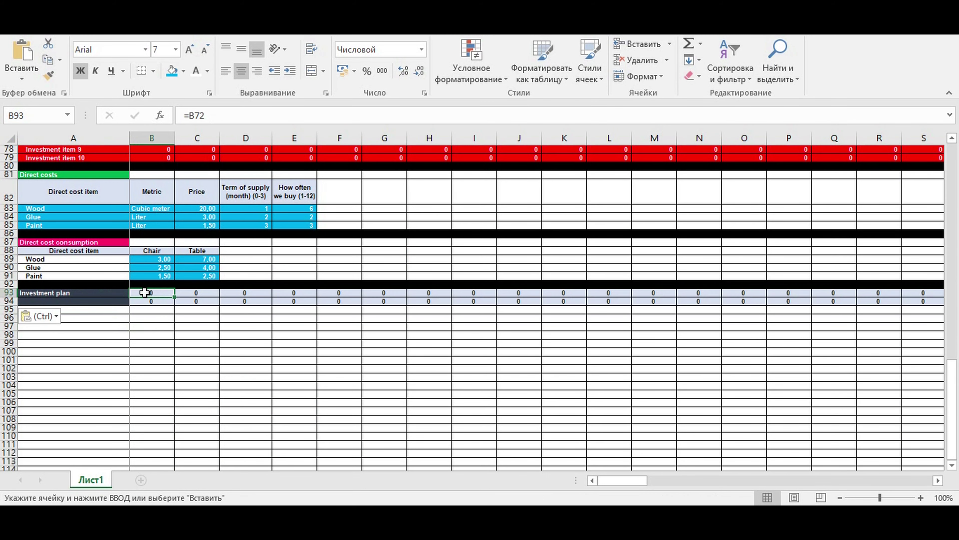
text(=)
scroll(154, 454, up, 7)
click(144, 242)
key(Return)
scroll(240, 302, down, 7)
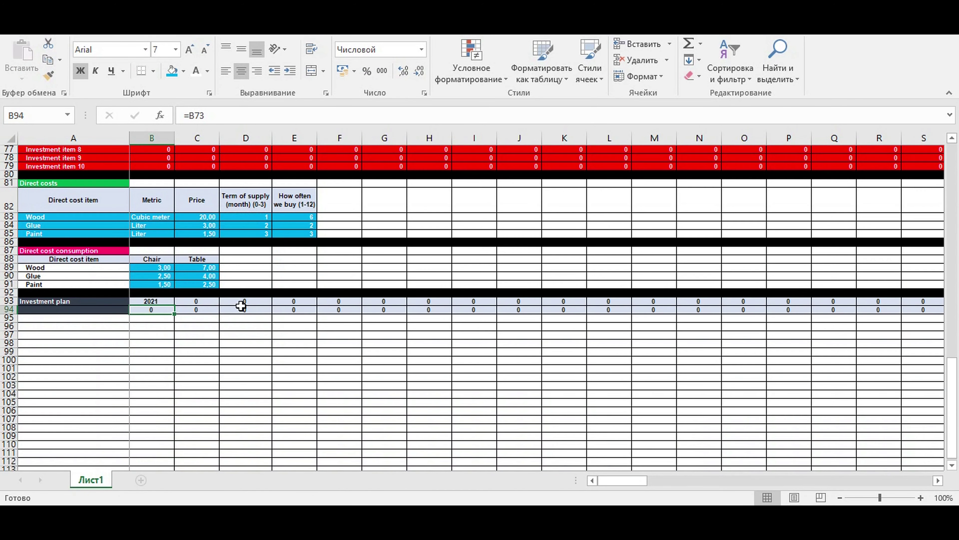
click(148, 301)
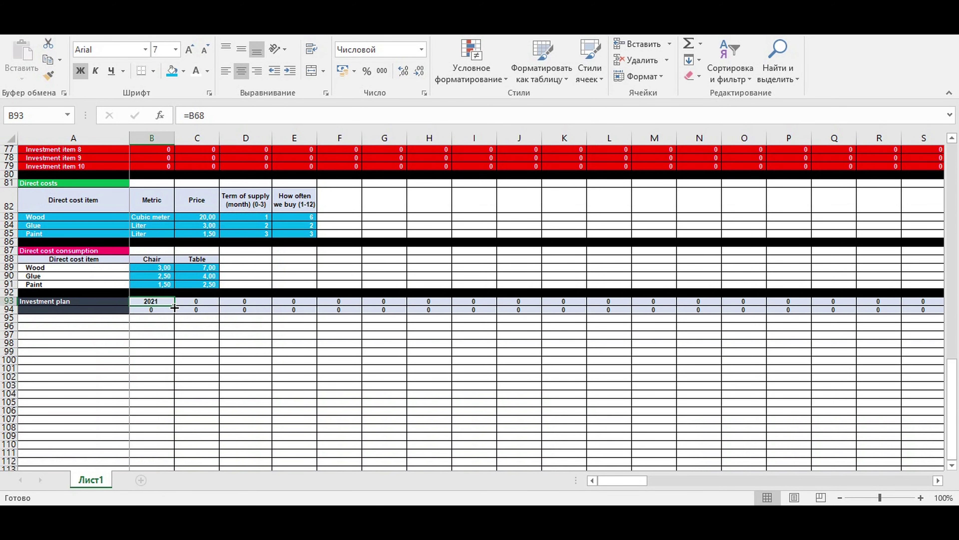
drag(175, 307, 172, 317)
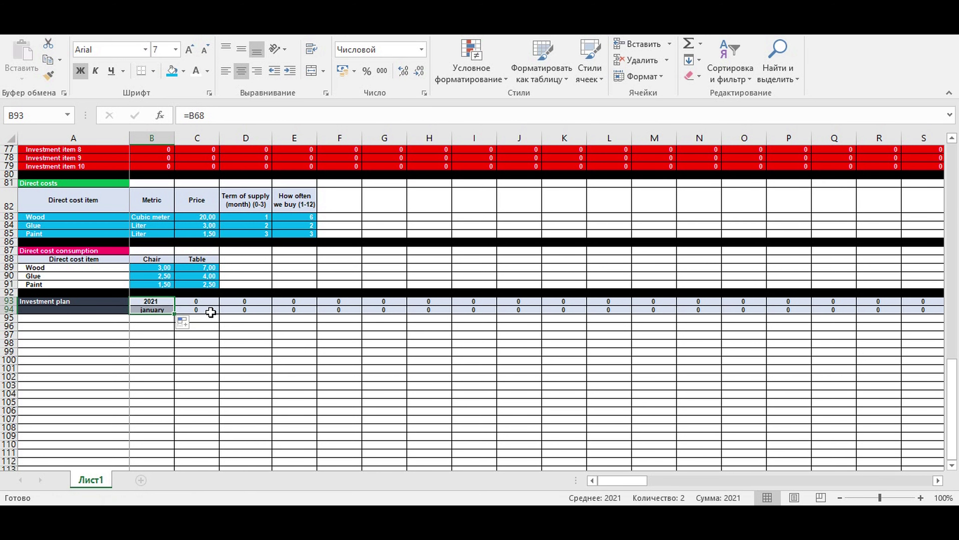
drag(173, 313, 841, 314)
drag(899, 480, 316, 498)
- Link the A93 block title to A87 so it reads Direct cost consumption
click(168, 377)
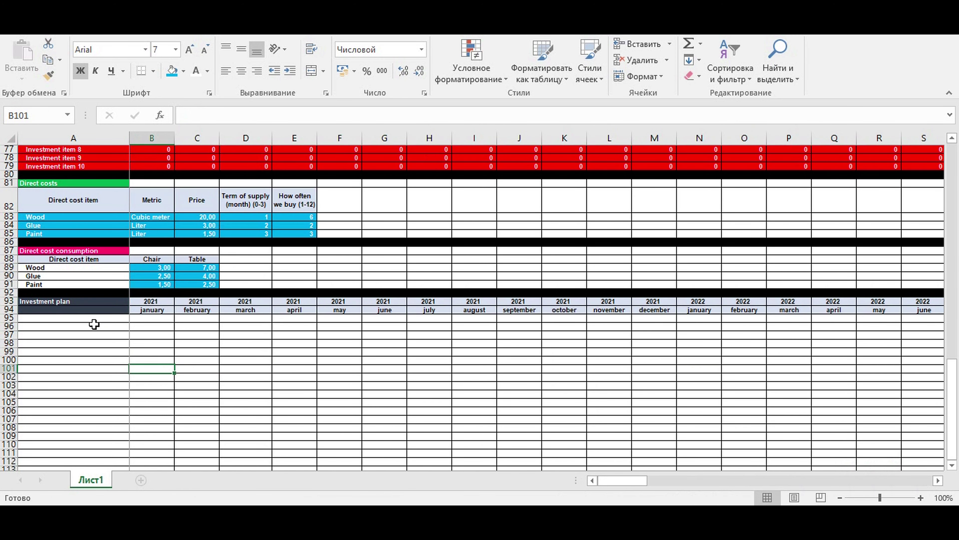
click(60, 299)
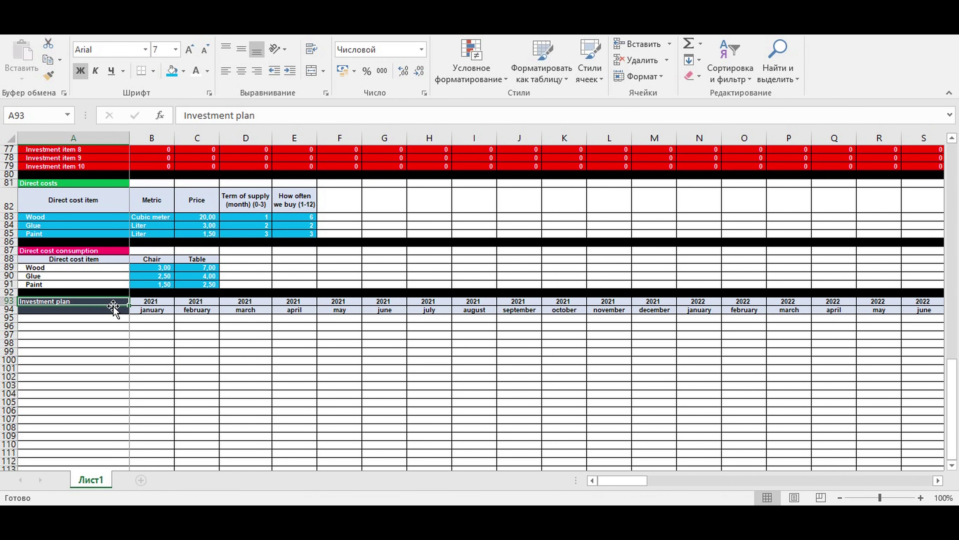
text(=)
click(44, 250)
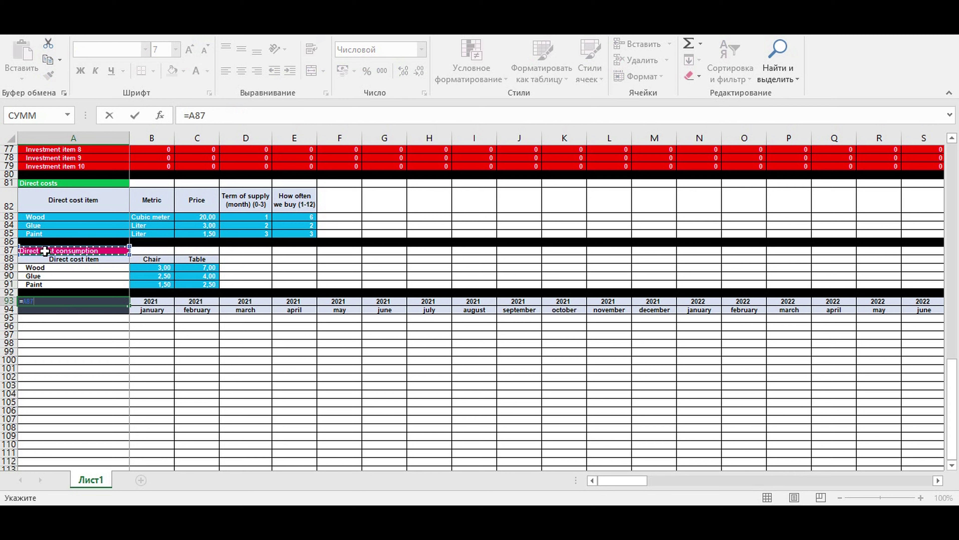
key(Return)
- Review the consumption table's title and chair and table values, then start a formula in A94
click(179, 393)
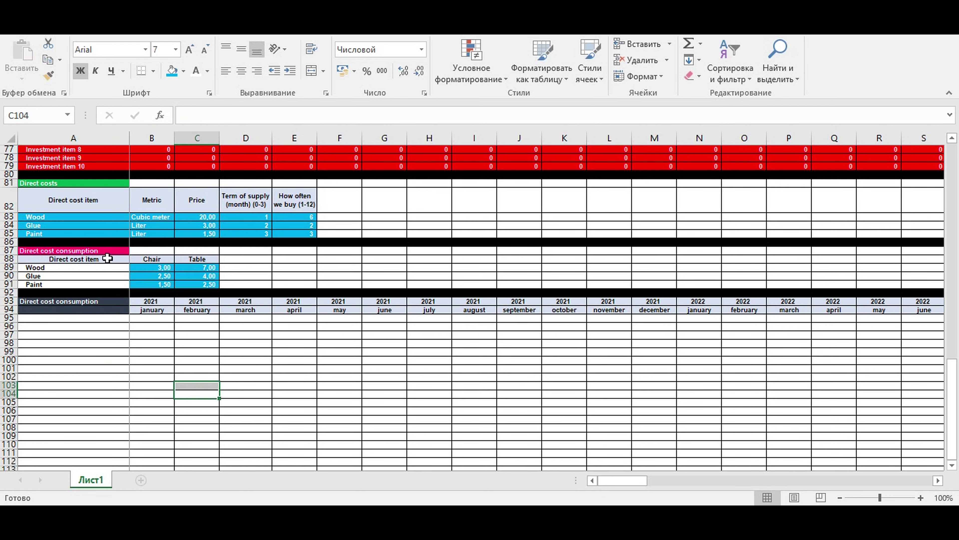
click(90, 249)
drag(151, 267, 193, 281)
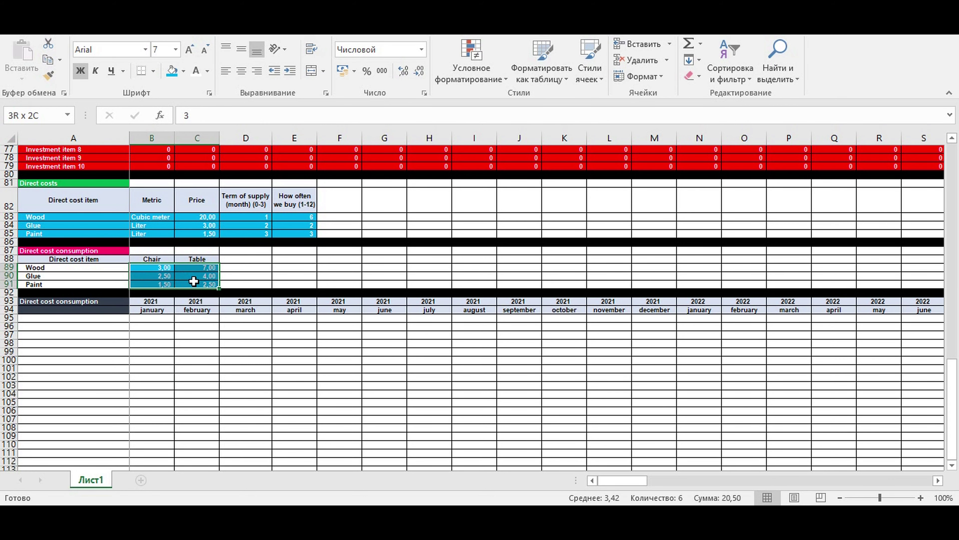
click(106, 251)
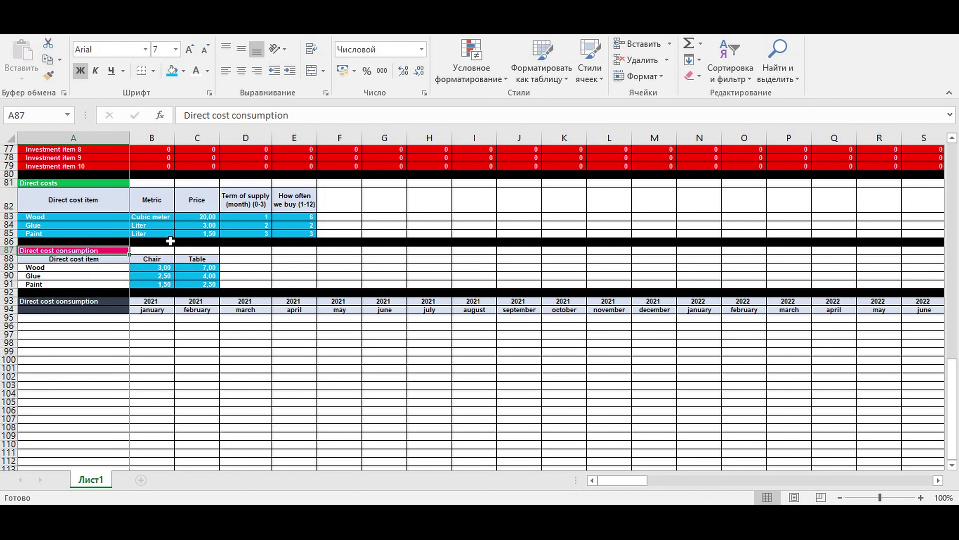
drag(154, 267, 202, 285)
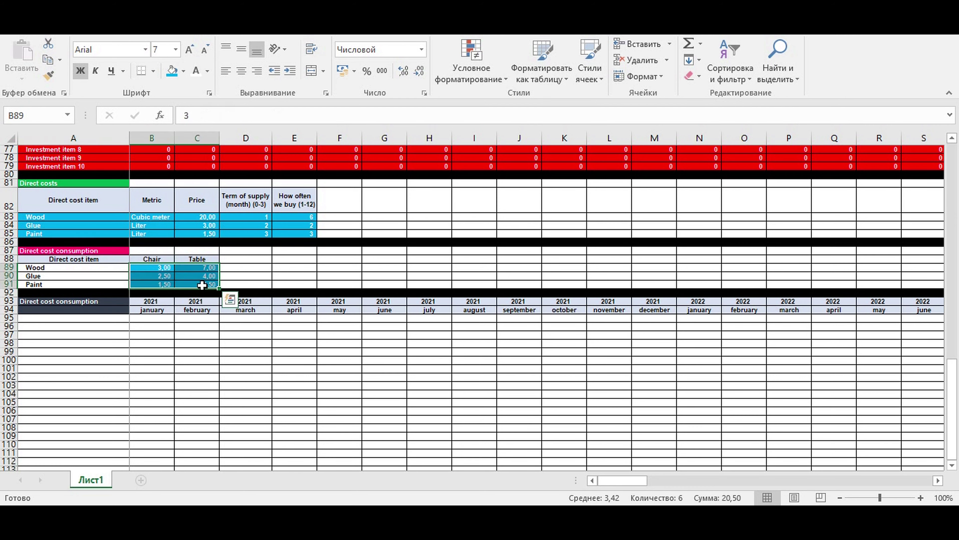
click(61, 310)
text(=)
scroll(108, 303, up, 3)
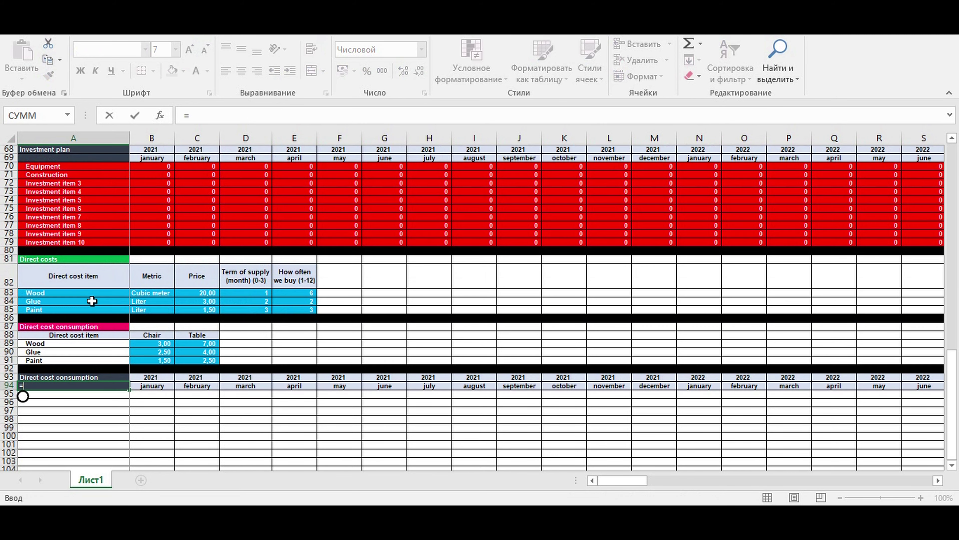
- Link A94 to the Chair name (=A49) and give it yellow fill with black text
scroll(182, 286, up, 3)
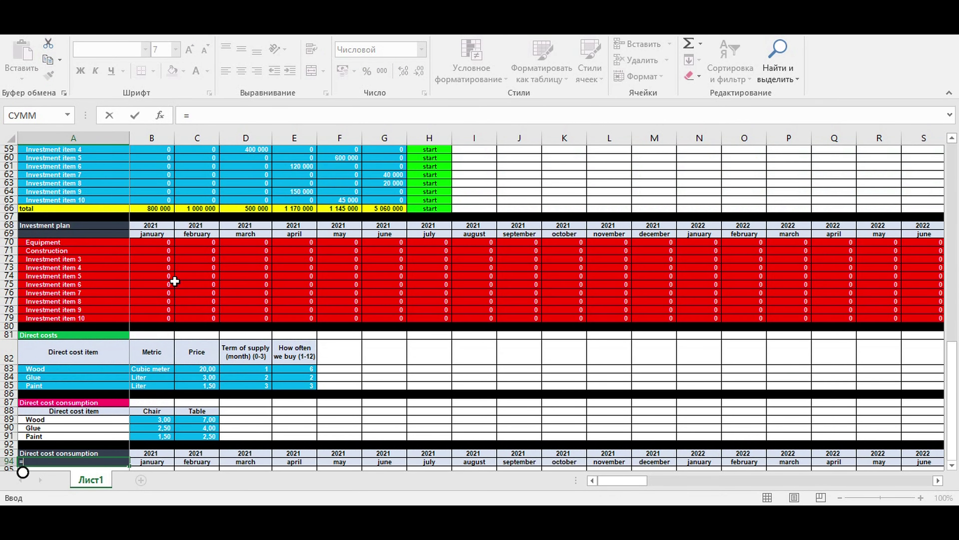
scroll(184, 314, up, 6)
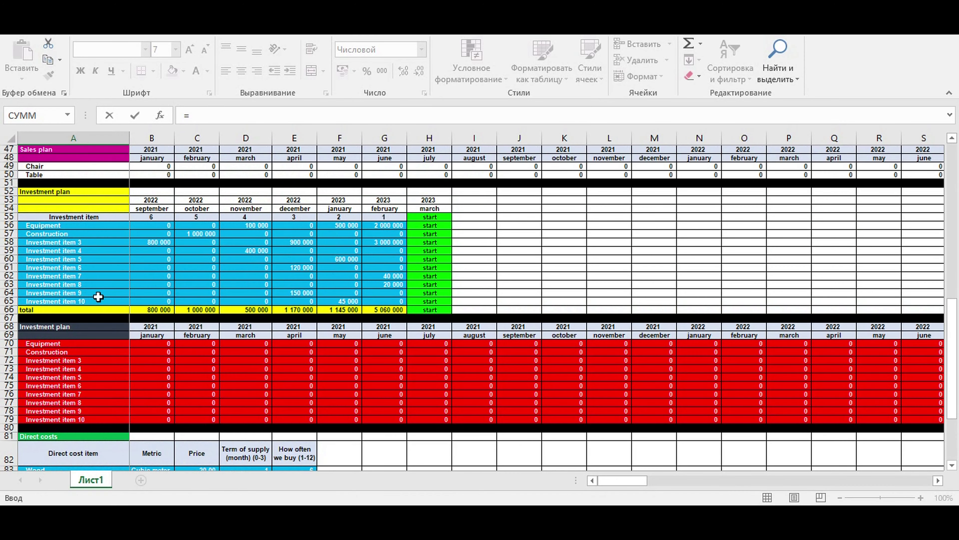
click(40, 218)
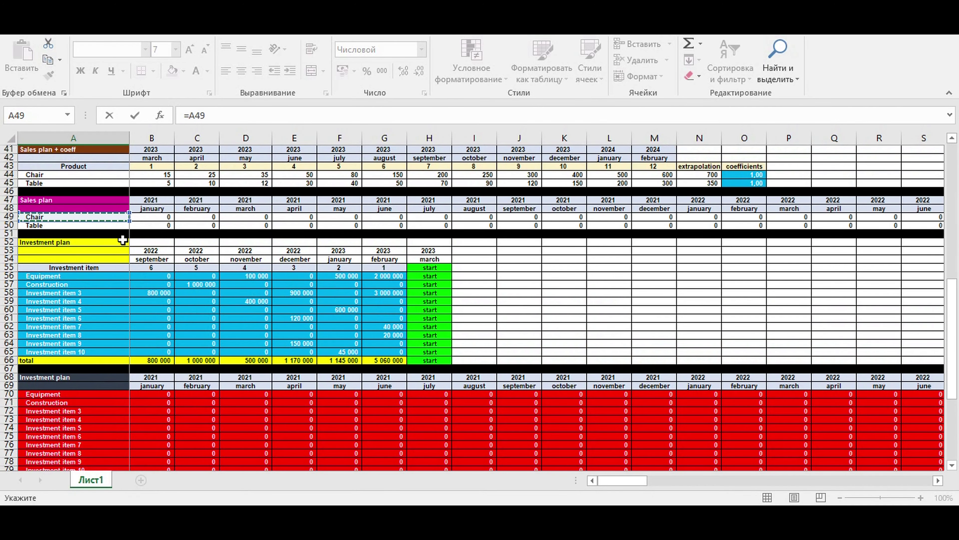
key(Return)
scroll(56, 302, down, 10)
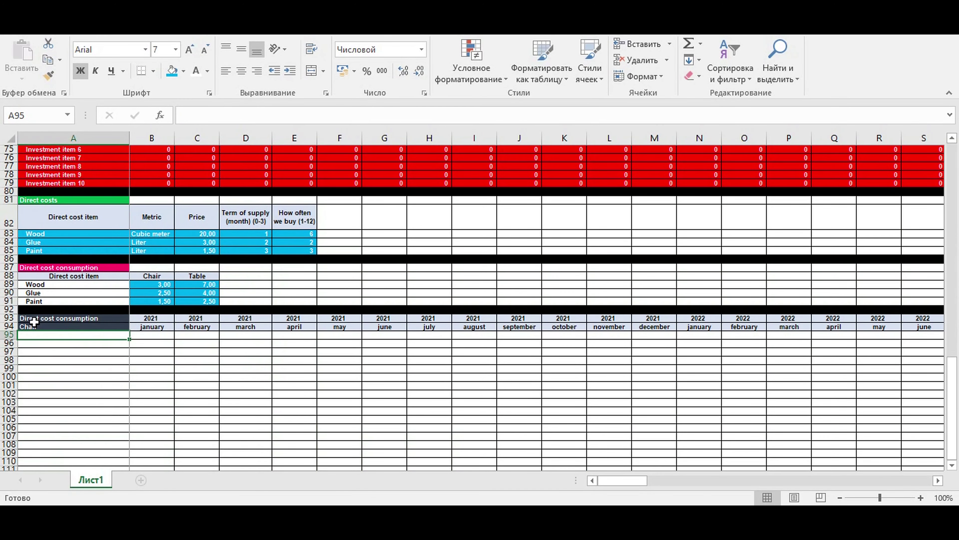
click(34, 327)
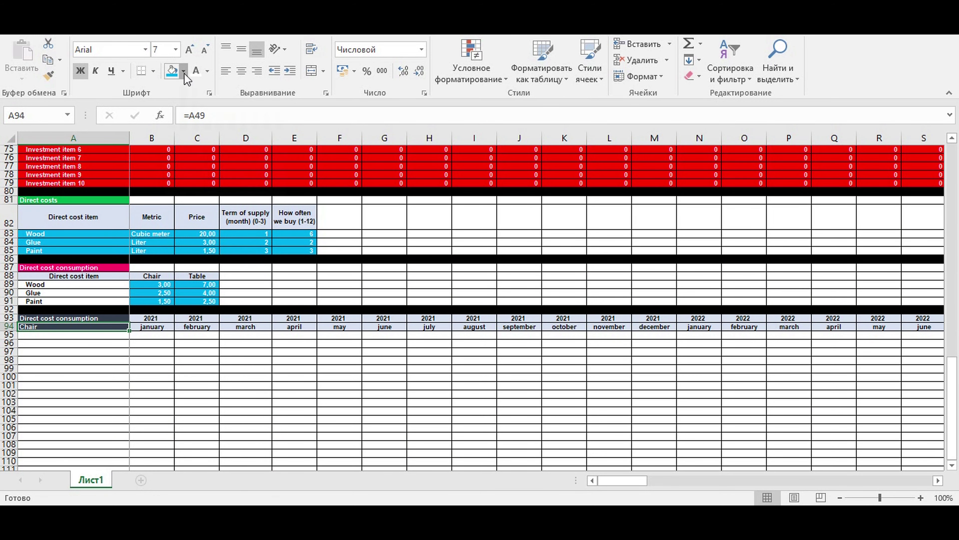
click(183, 71)
click(205, 180)
click(207, 71)
click(206, 116)
- Link A95 to Wood (=A89), fill down to Glue and Paint, and indent them
click(80, 335)
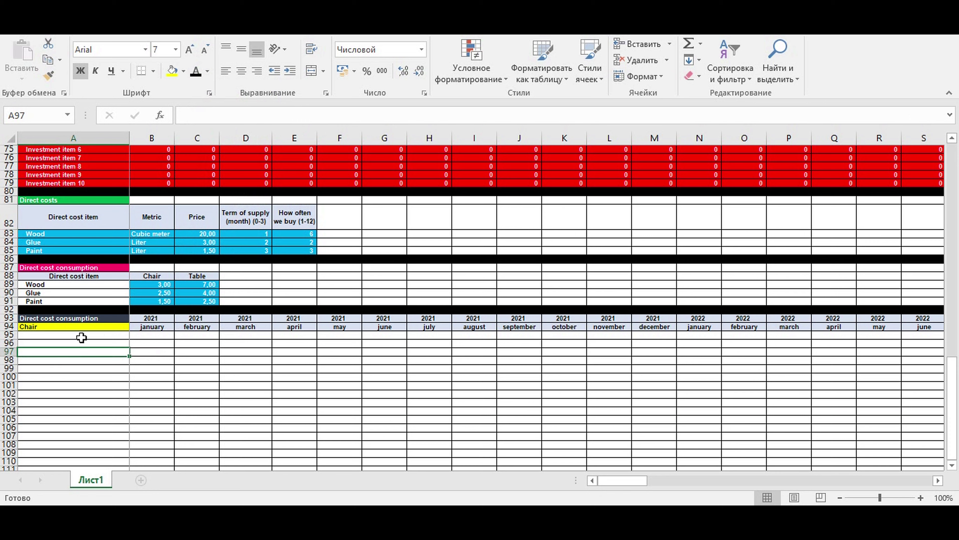
text(=)
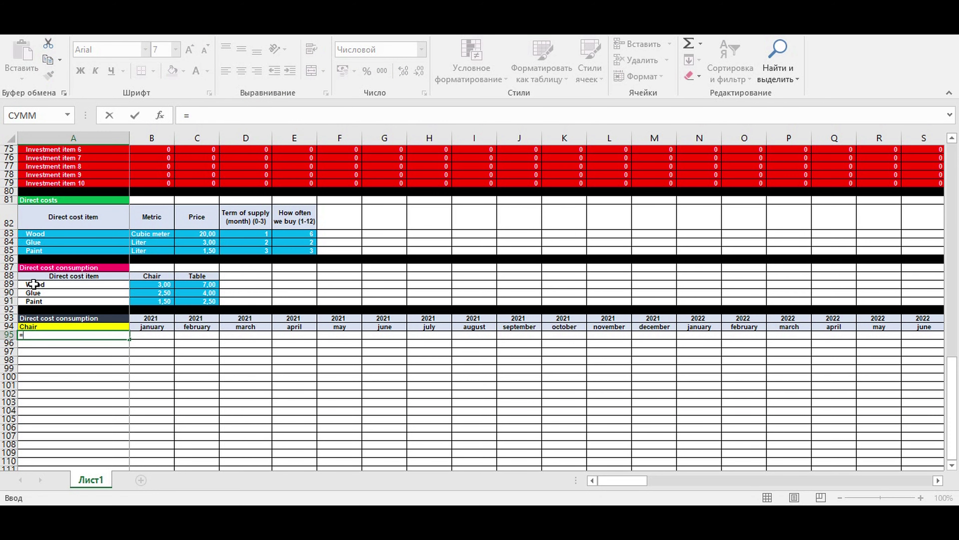
click(33, 284)
key(Return)
click(60, 336)
drag(131, 341, 129, 356)
click(290, 72)
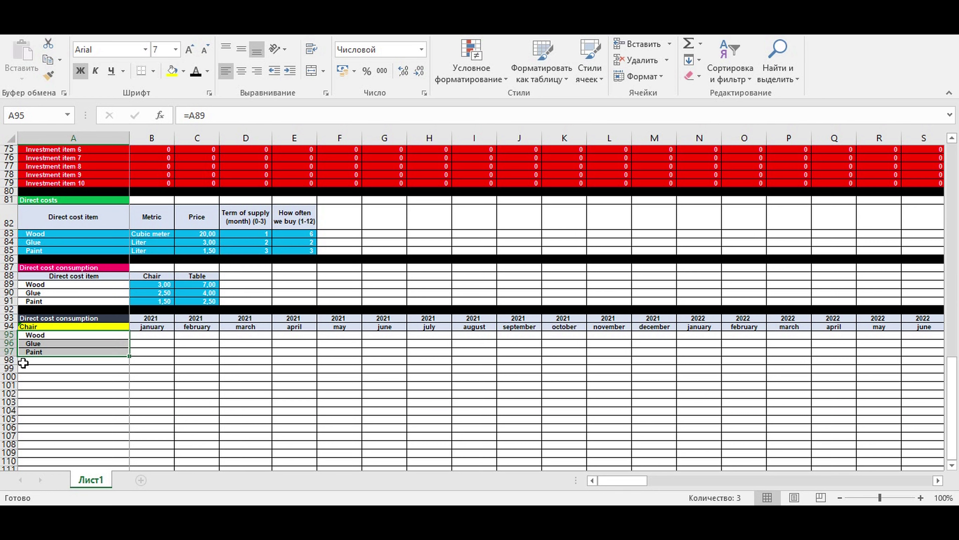
- Fill row 98 black as a separator, then start a formula in B95
click(9, 360)
click(183, 71)
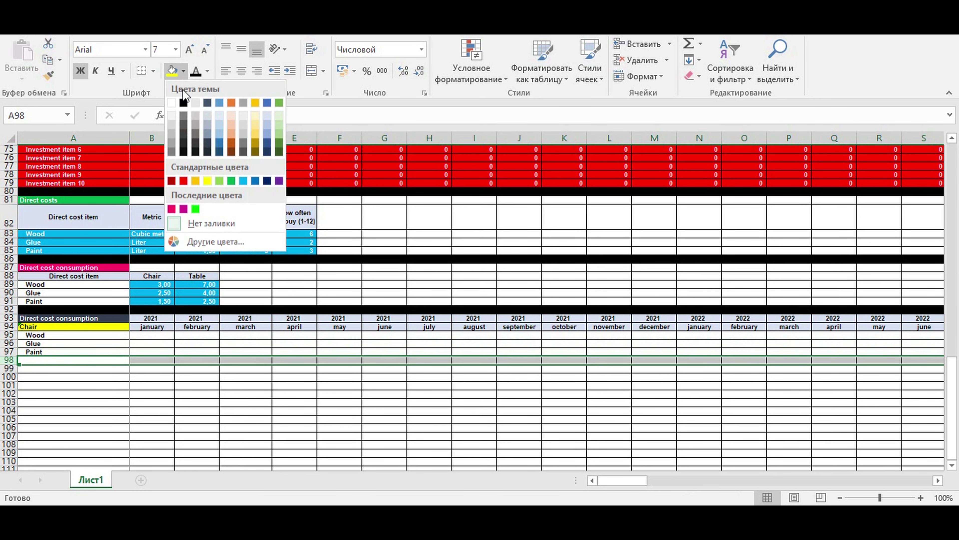
click(187, 101)
click(199, 368)
click(148, 335)
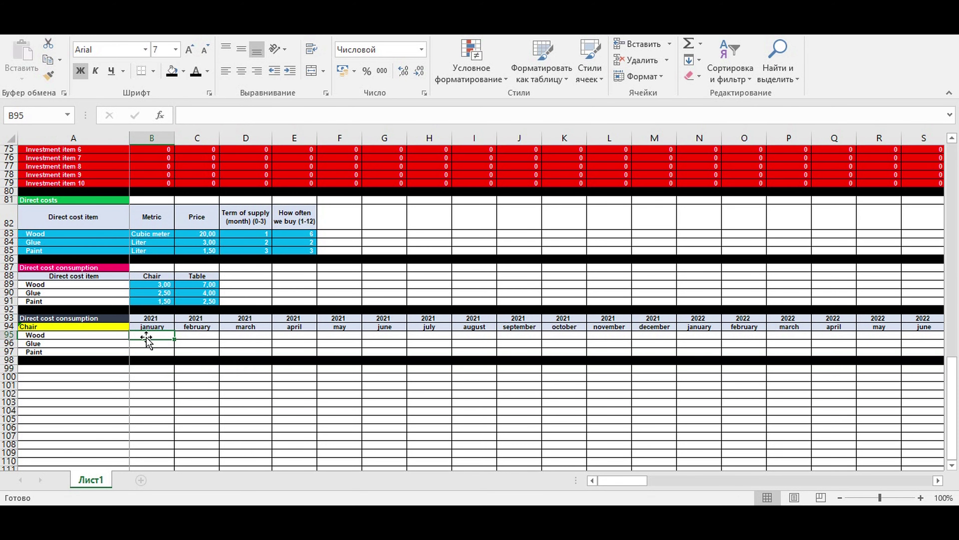
text(=)
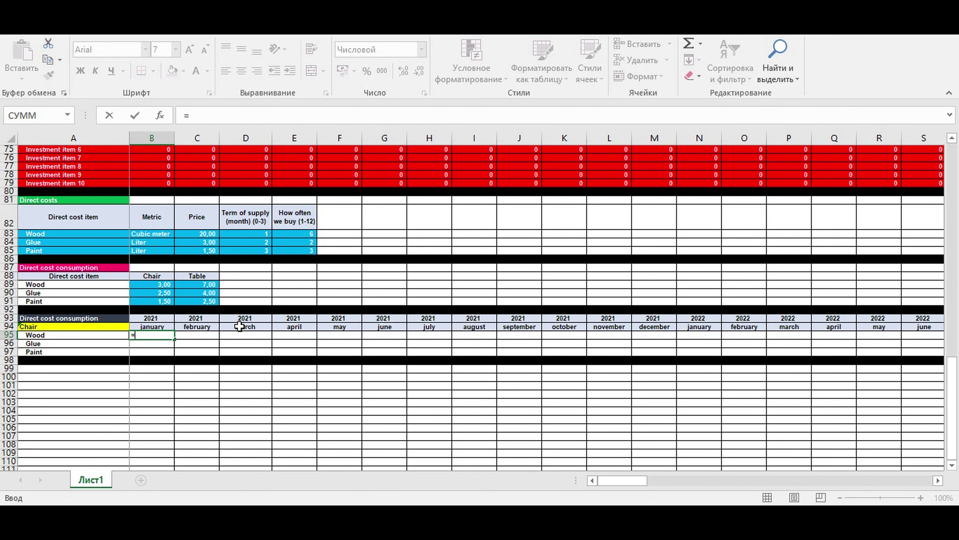
- Enter =B$49*$B89 in B95 for January Chair wood consumption
scroll(241, 328, up, 13)
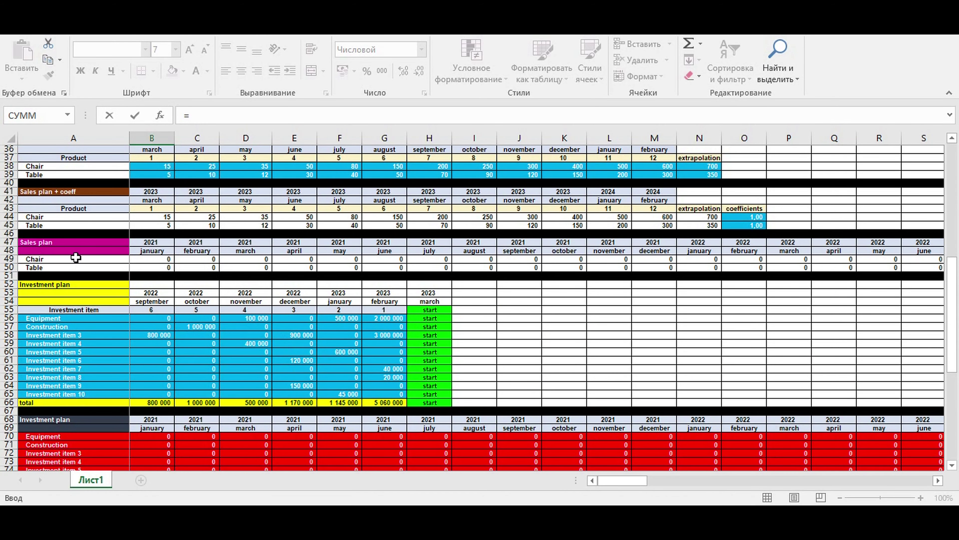
click(143, 256)
click(194, 115)
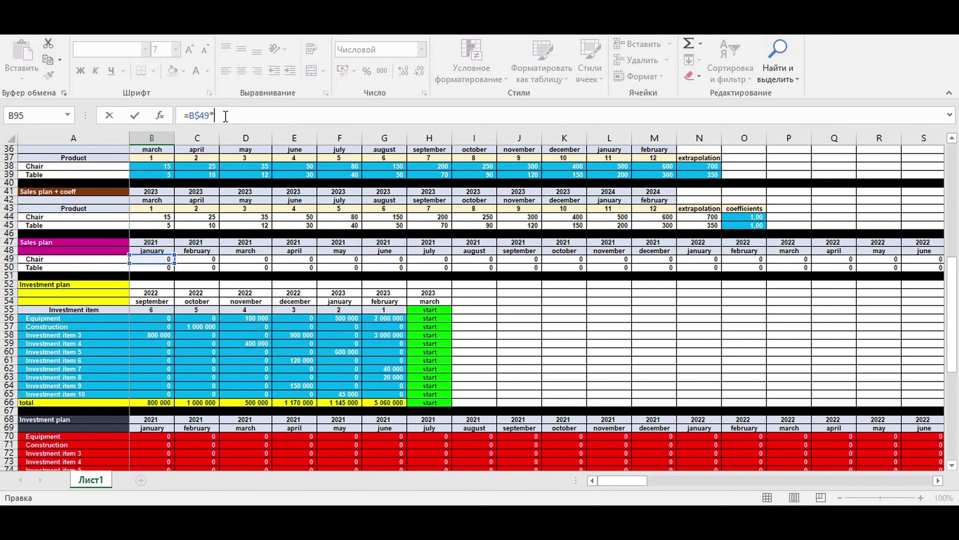
drag(958, 300, 953, 416)
click(152, 385)
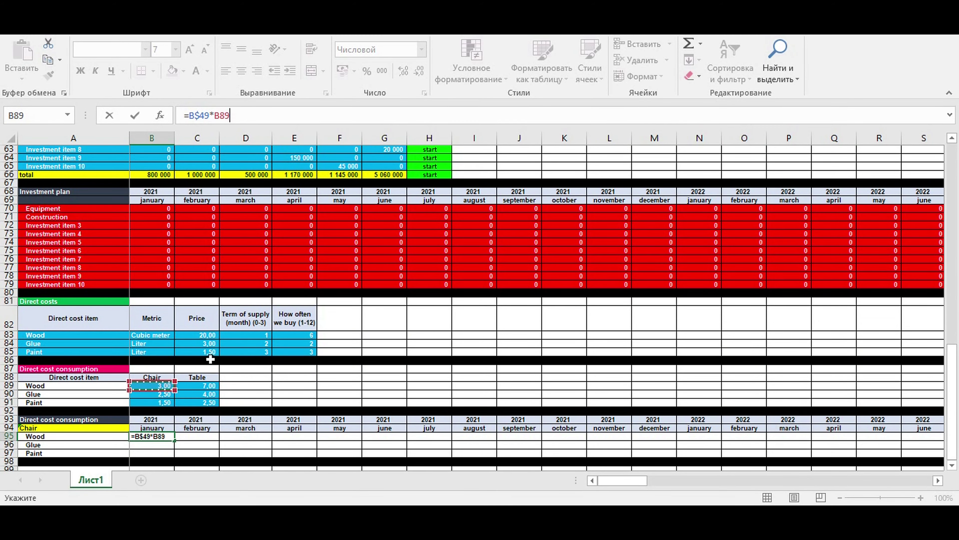
click(214, 116)
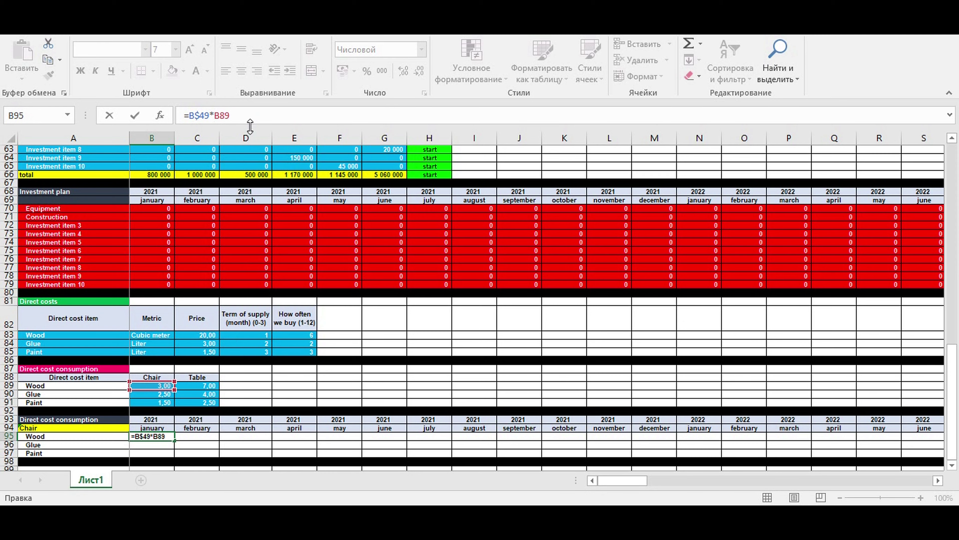
text($)
key(Return)
- Fill the B95 formula down to B97 and right through column DQ
scroll(230, 307, down, 4)
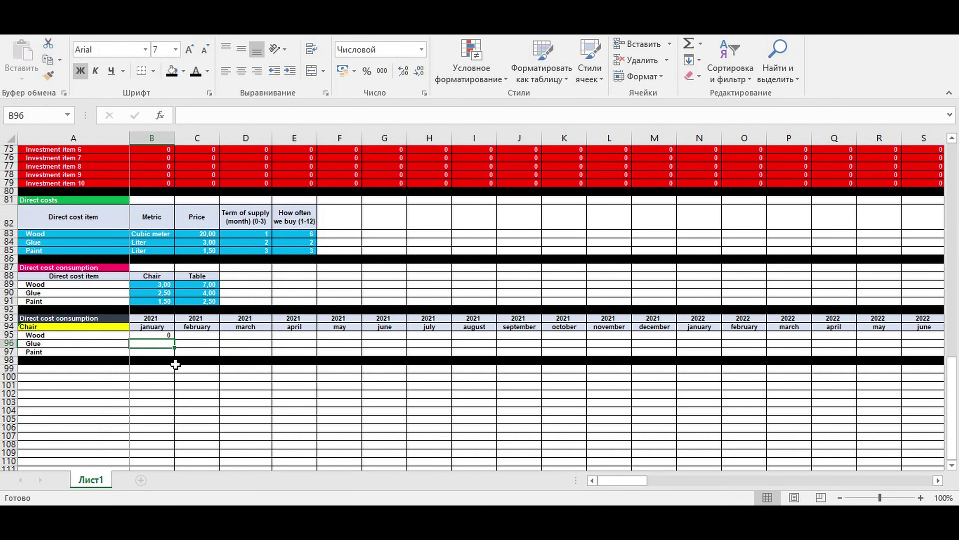
click(157, 335)
drag(174, 339, 884, 352)
click(119, 361)
drag(956, 283, 757, 356)
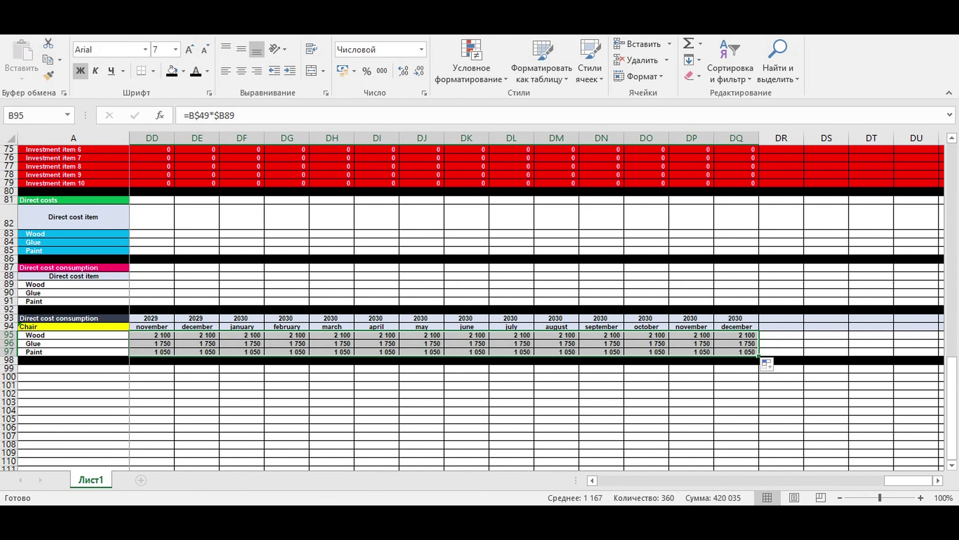
drag(907, 481, 621, 480)
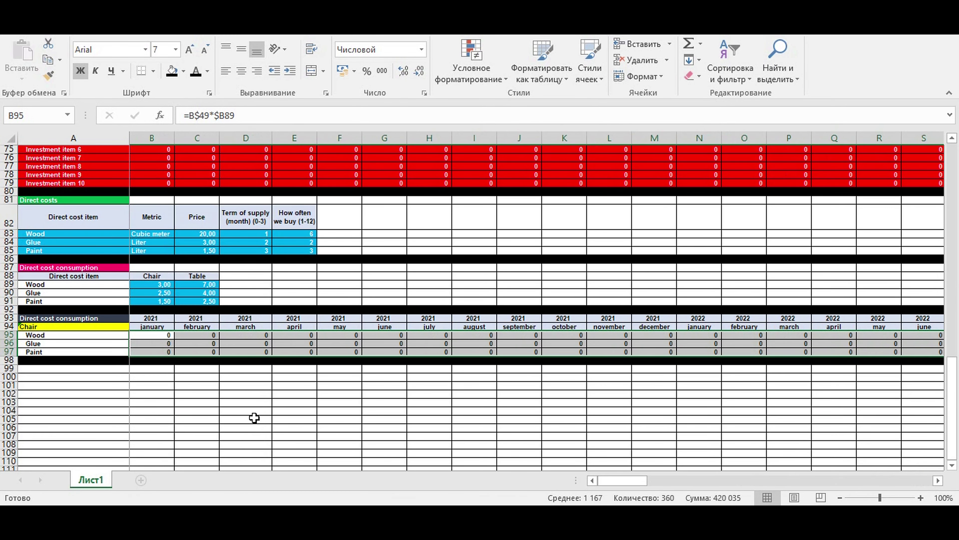
click(148, 416)
drag(10, 318, 9, 360)
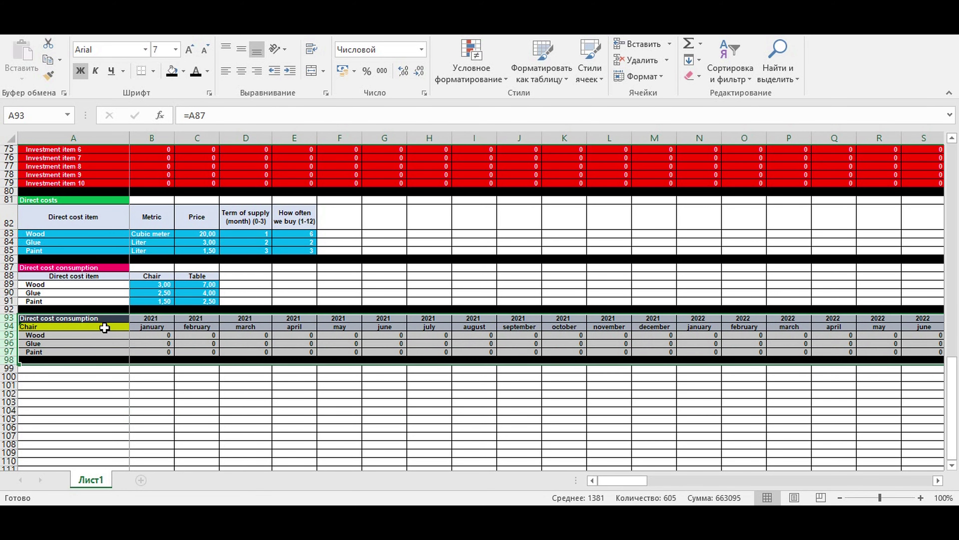
- Copy the Chair block to row 99 and link its A100 label to Table (=C88)
scroll(112, 327, down, 1)
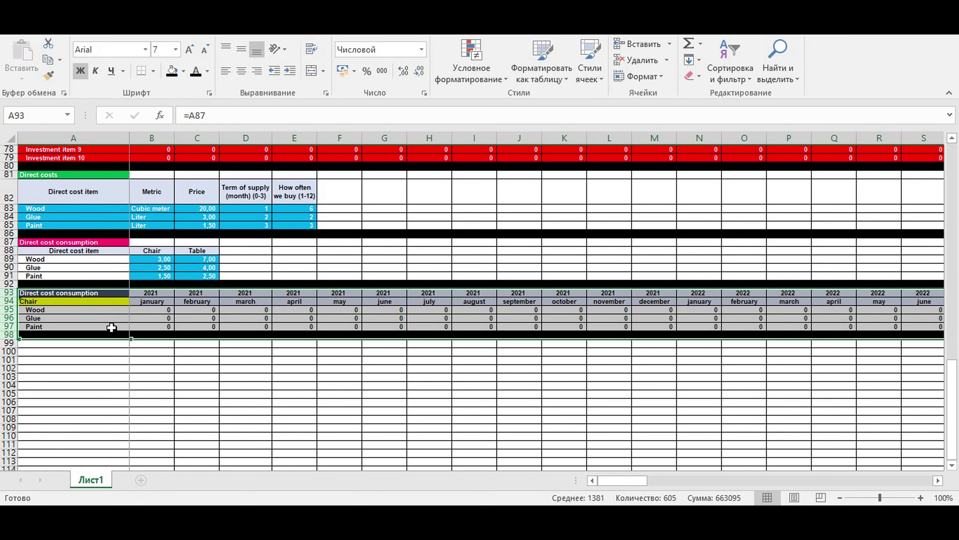
key(ctrl+c)
click(42, 343)
key(ctrl+v)
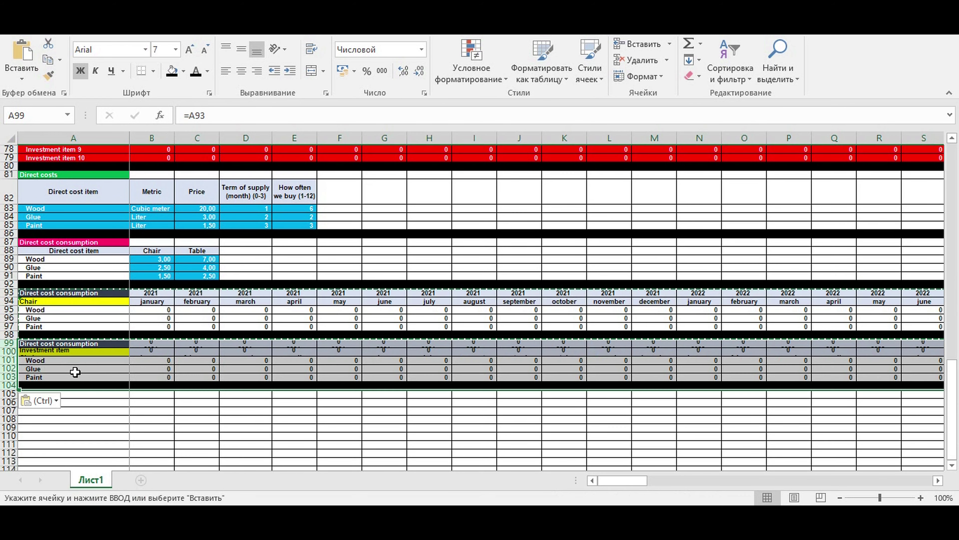
click(56, 352)
text(=)
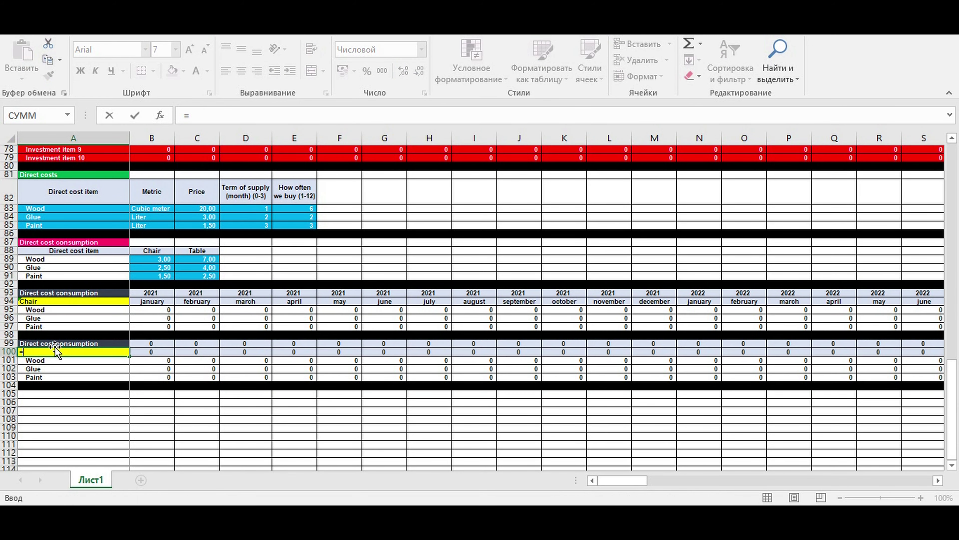
scroll(57, 351, up, 2)
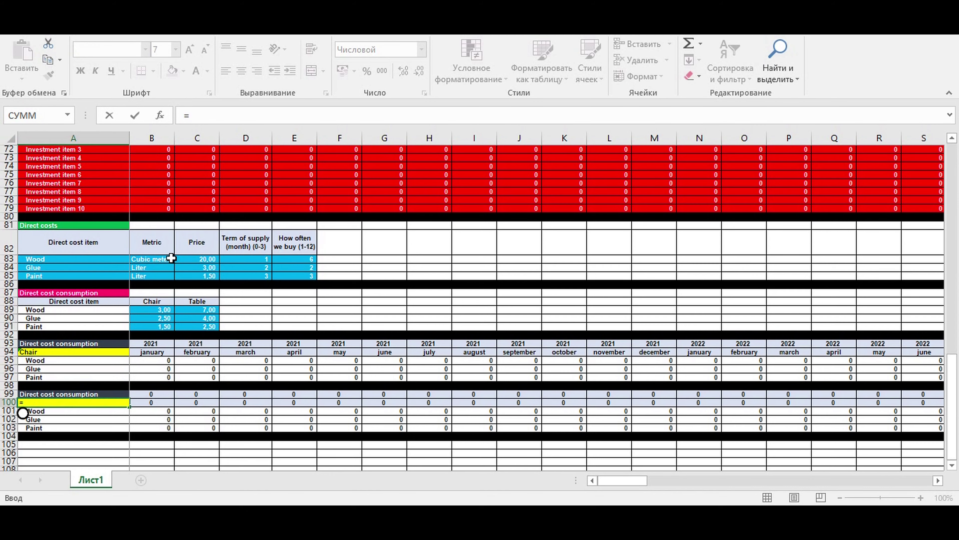
click(193, 299)
key(Return)
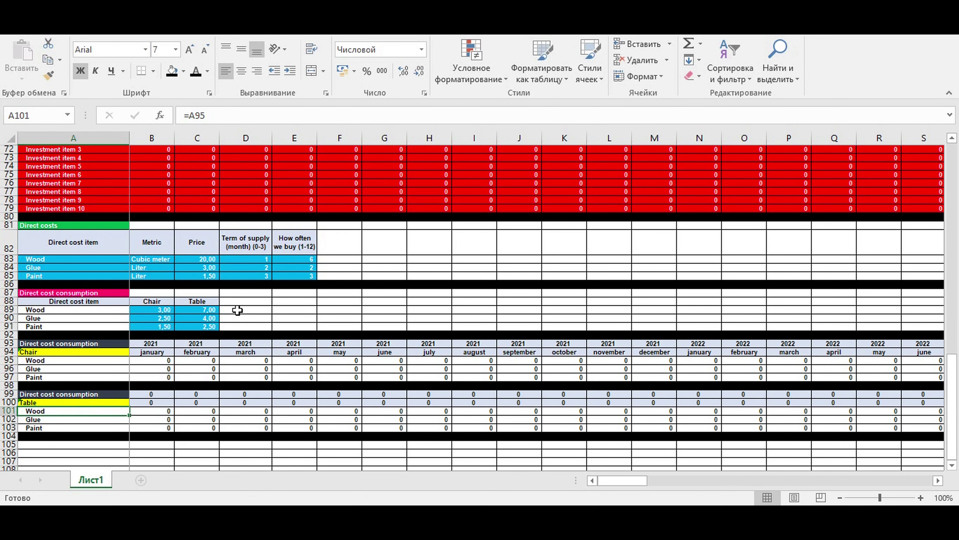
- Link B99 to =B93 and fill the year/month headers down and across
scroll(231, 315, down, 3)
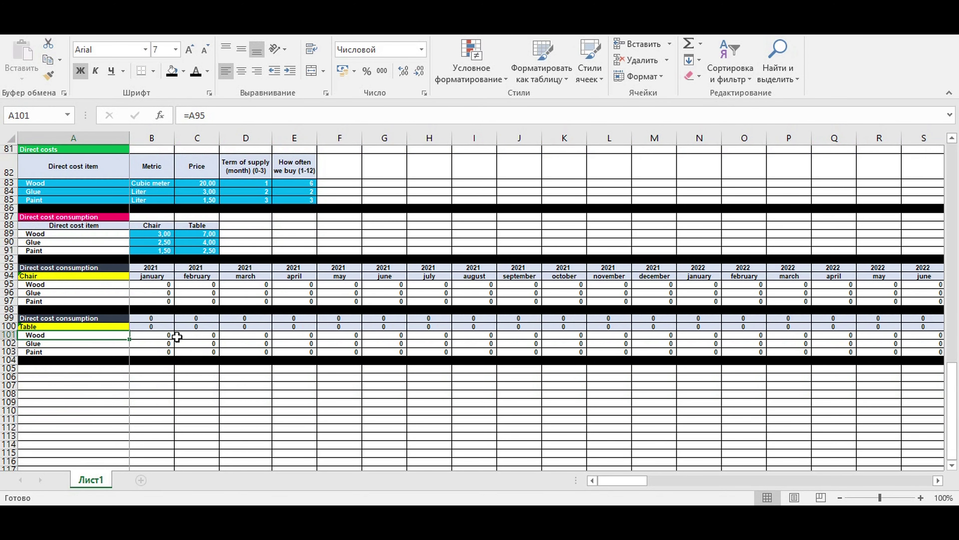
click(178, 335)
click(152, 319)
text(=)
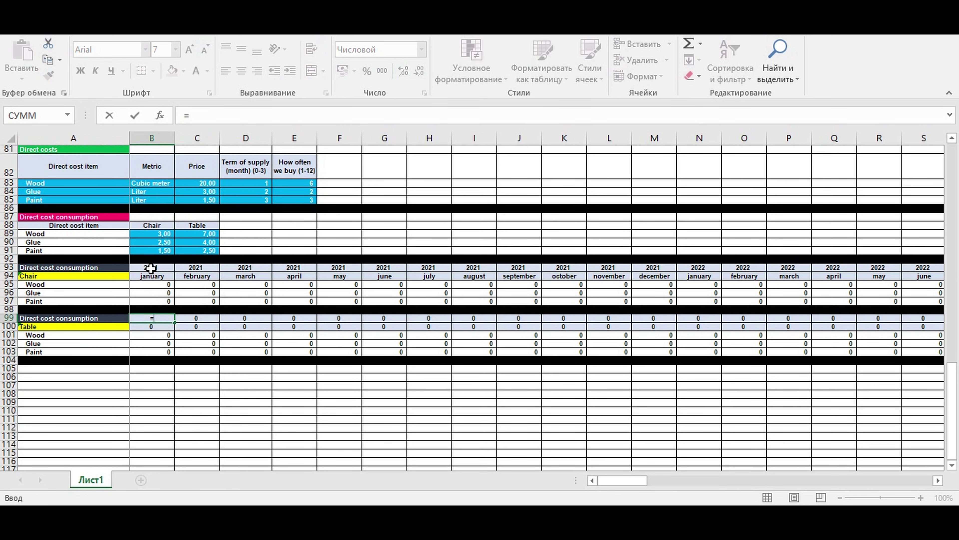
click(151, 267)
key(Return)
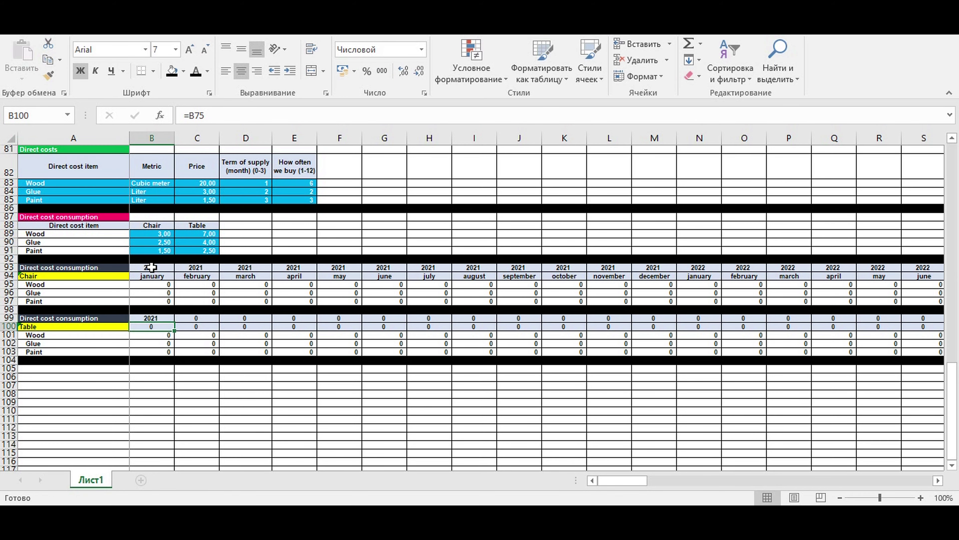
click(149, 318)
drag(175, 322, 882, 340)
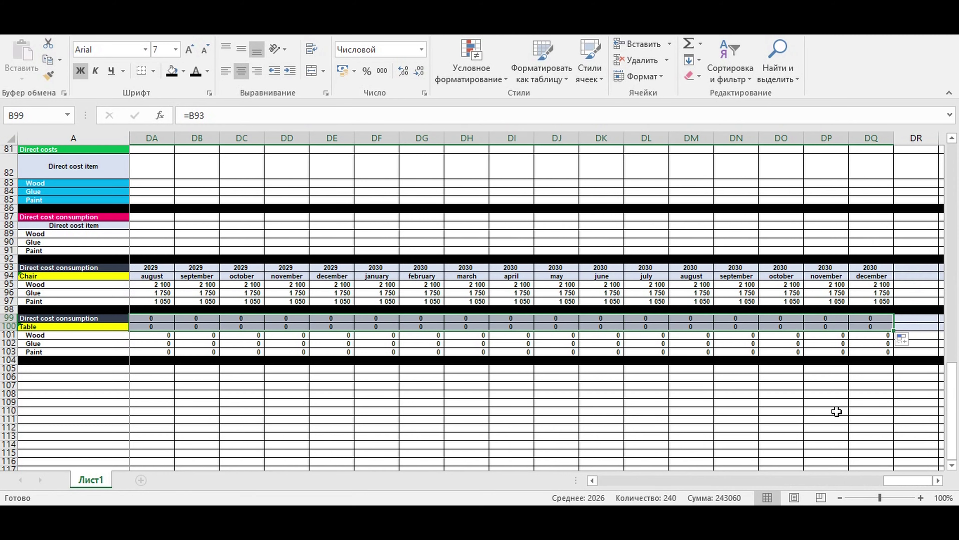
drag(884, 480, 477, 481)
- Enter =$C89*B$50 in B101 for January Table wood consumption
click(154, 336)
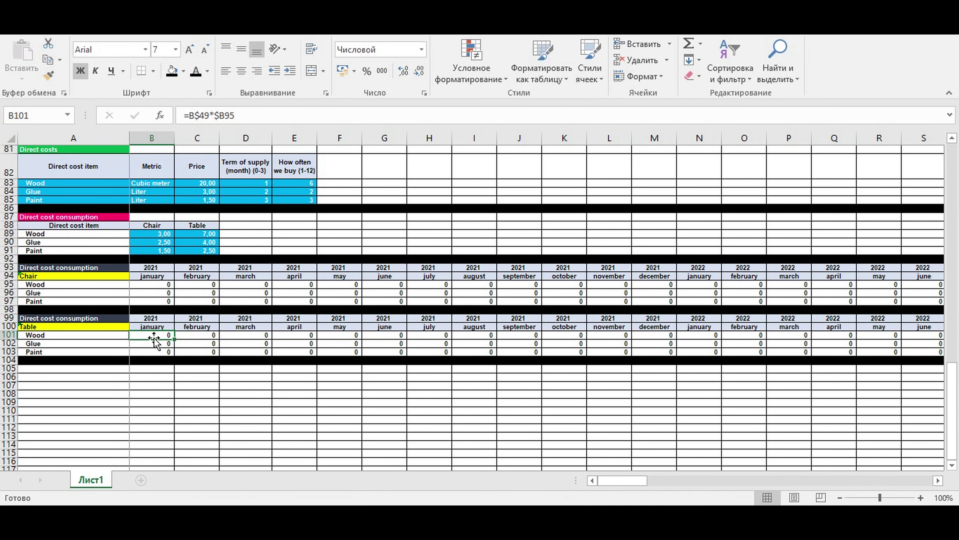
text(=)
click(193, 233)
click(190, 115)
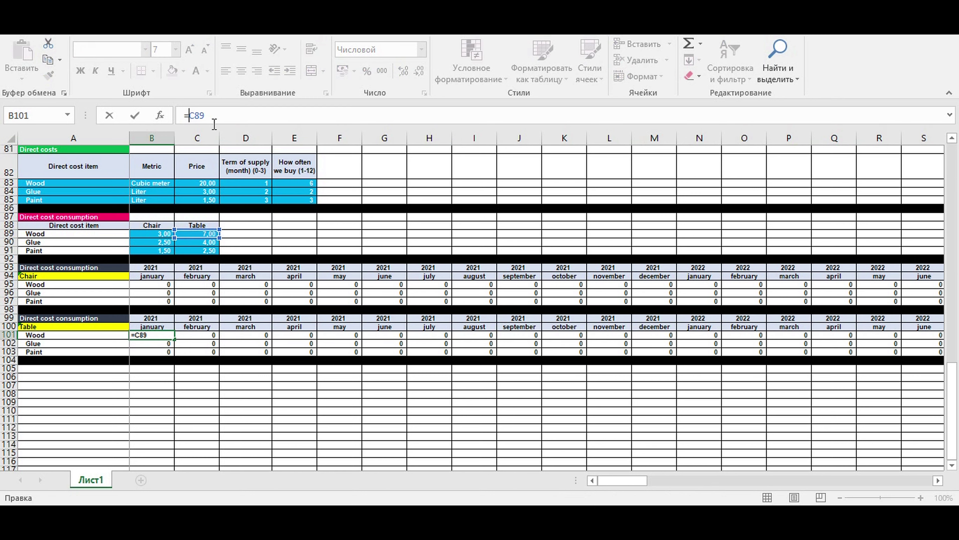
text($)
drag(953, 368, 948, 260)
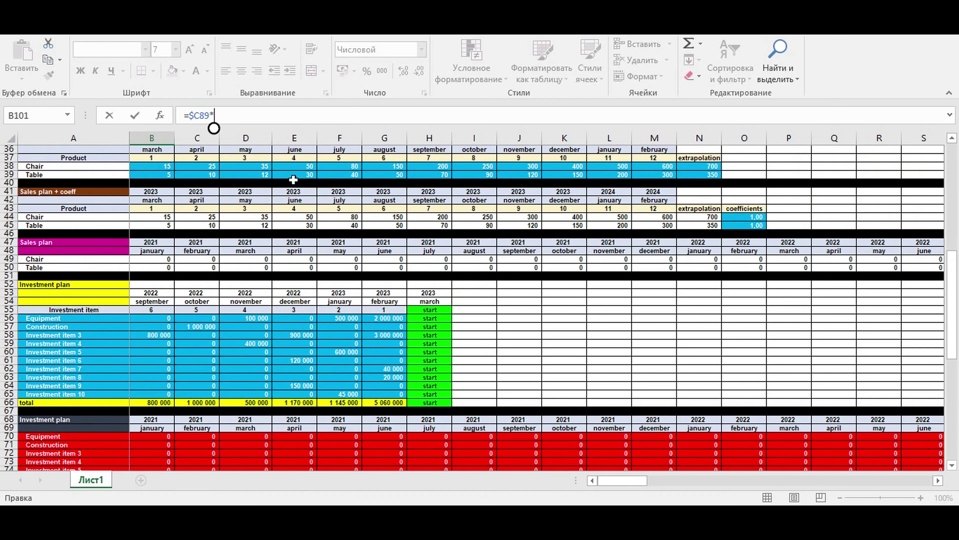
click(155, 266)
click(221, 115)
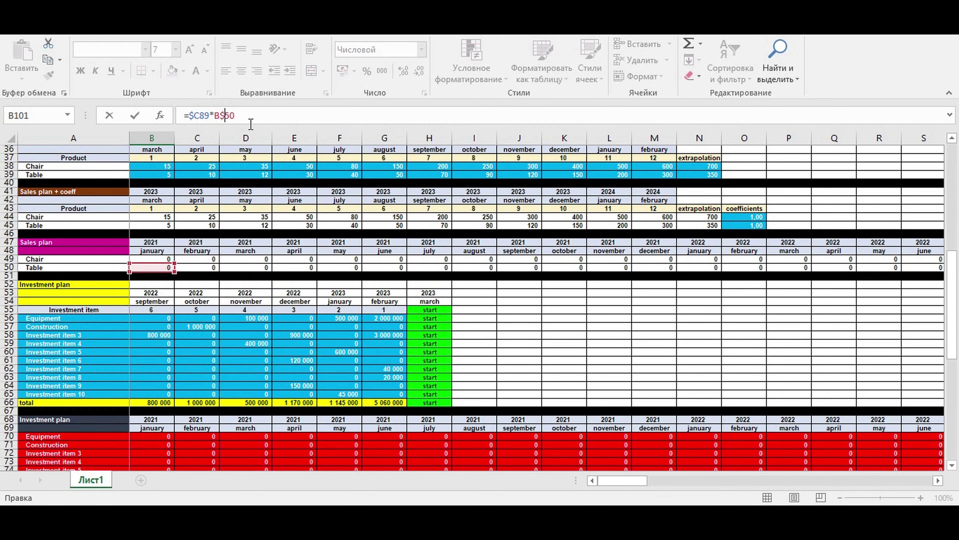
key(Return)
- Fill the Table formula across B101:DQ103 for Wood, Glue and Paint
scroll(151, 357, down, 4)
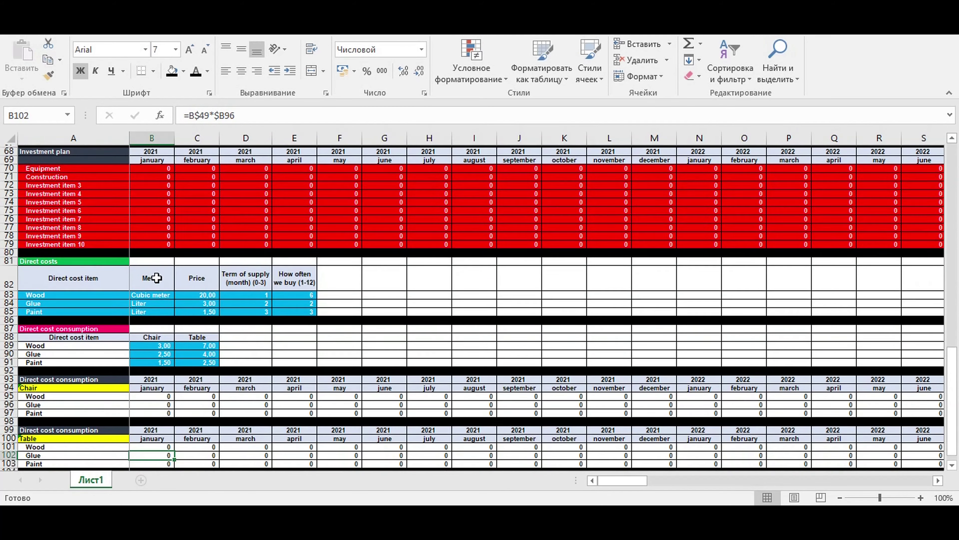
click(151, 352)
drag(175, 355, 877, 375)
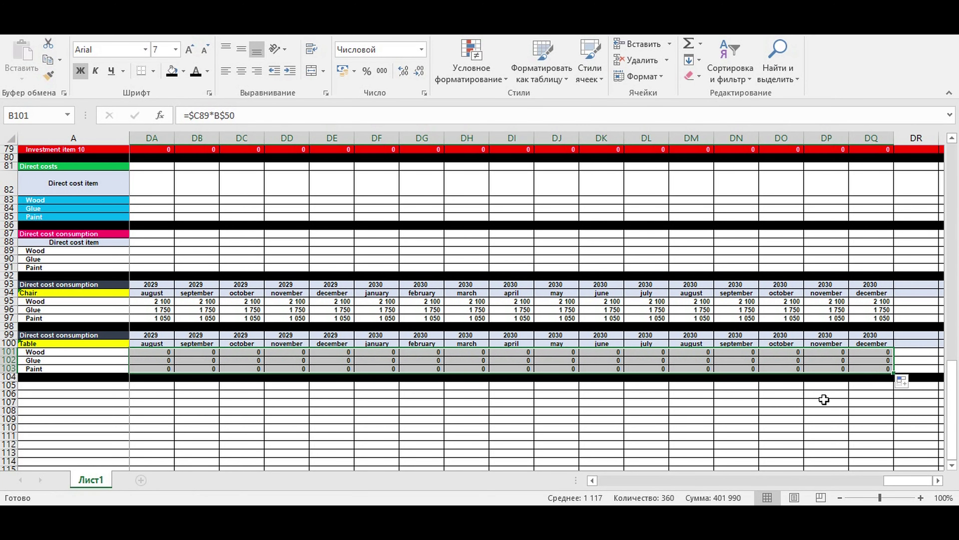
click(593, 409)
drag(907, 480, 453, 495)
click(347, 429)
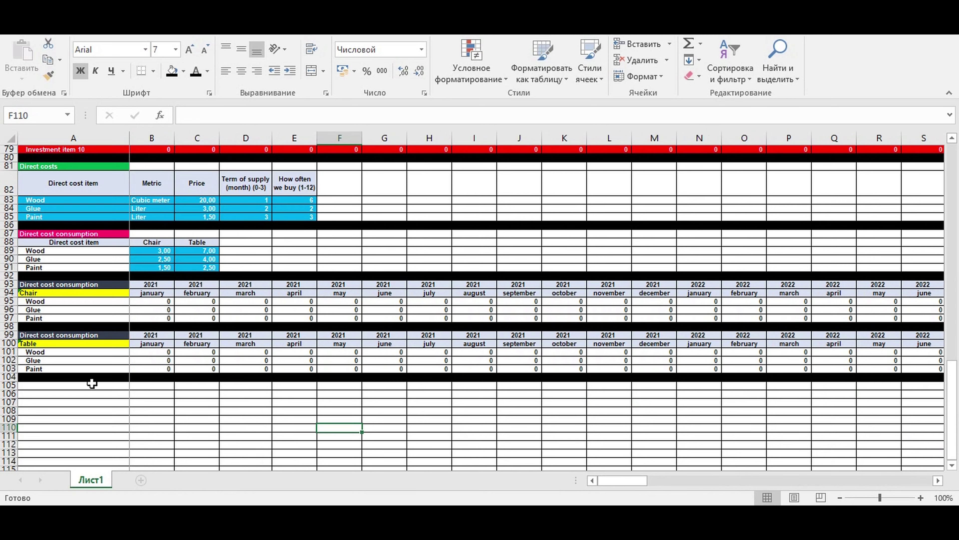
- Copy the Table block rows 99–104 and paste them at A105
drag(8, 335, 8, 378)
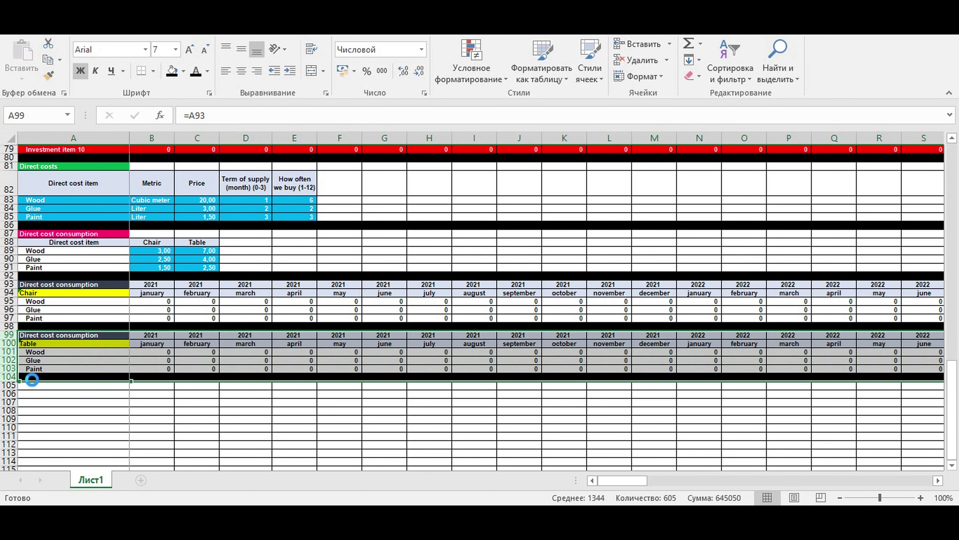
key(ctrl+c)
click(30, 385)
key(ctrl+v)
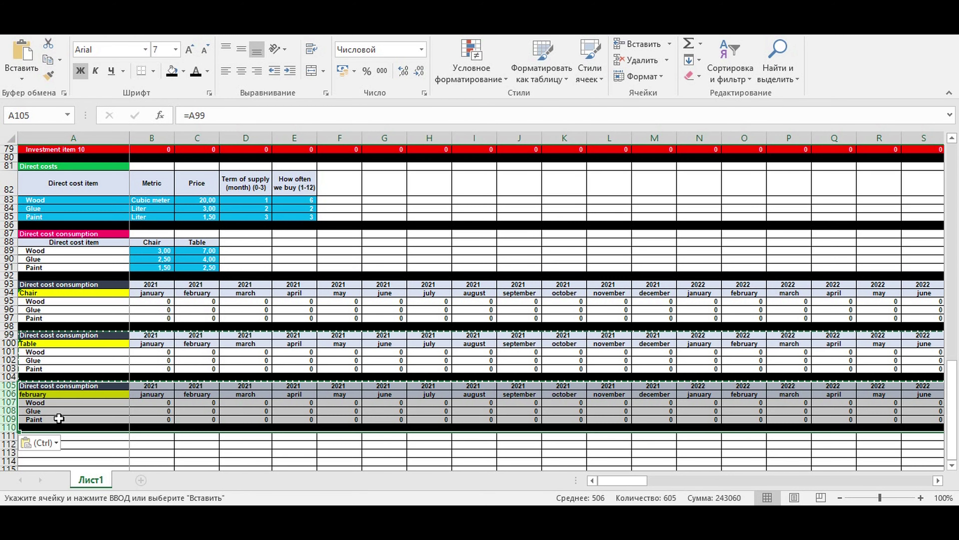
click(79, 405)
click(76, 385)
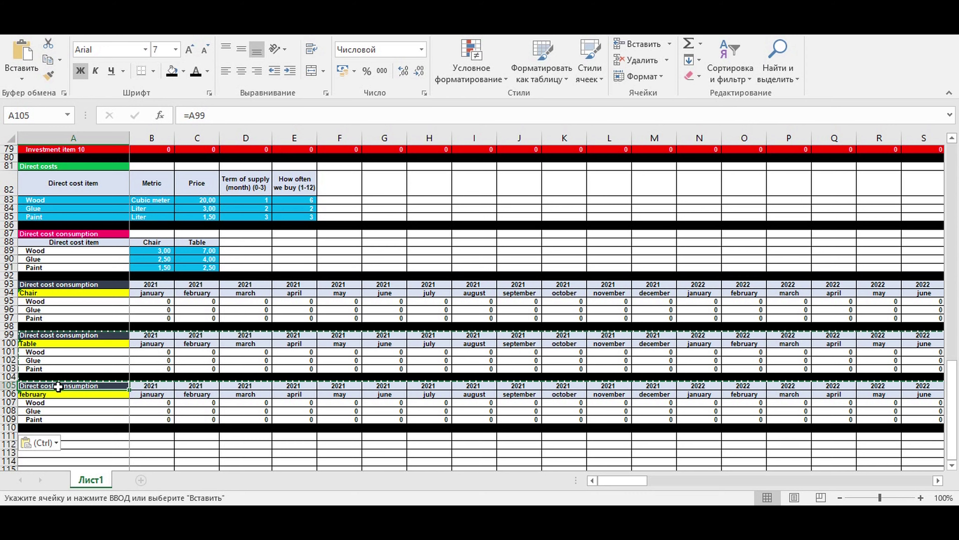
- Replace the A106 label with 'Natural metric total'
click(53, 395)
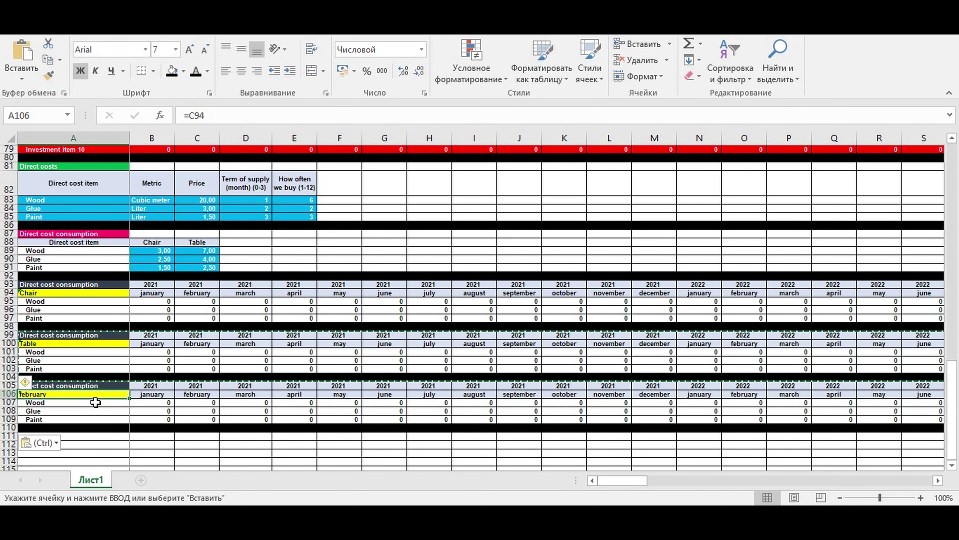
key(BackSpace)
key(Escape)
key(Delete)
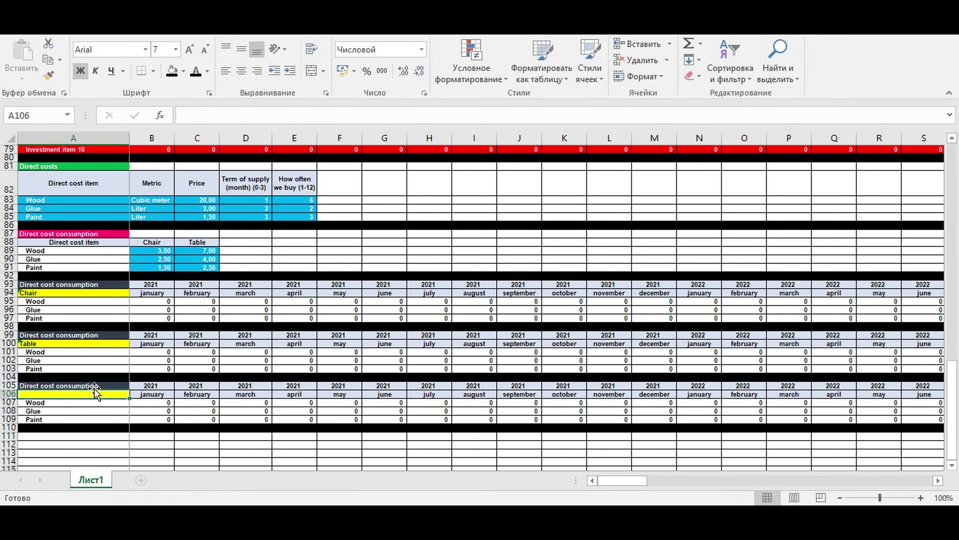
text(Na)
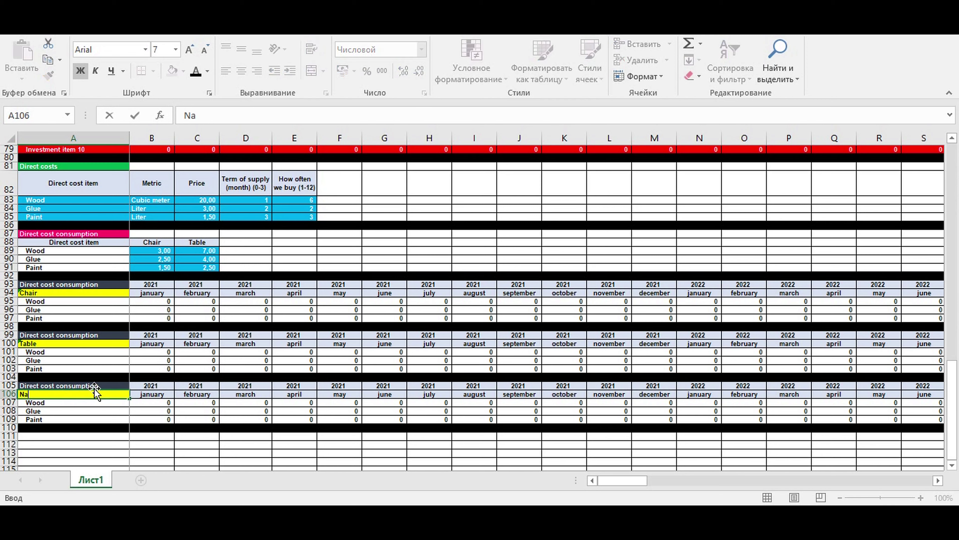
text(tural metric total)
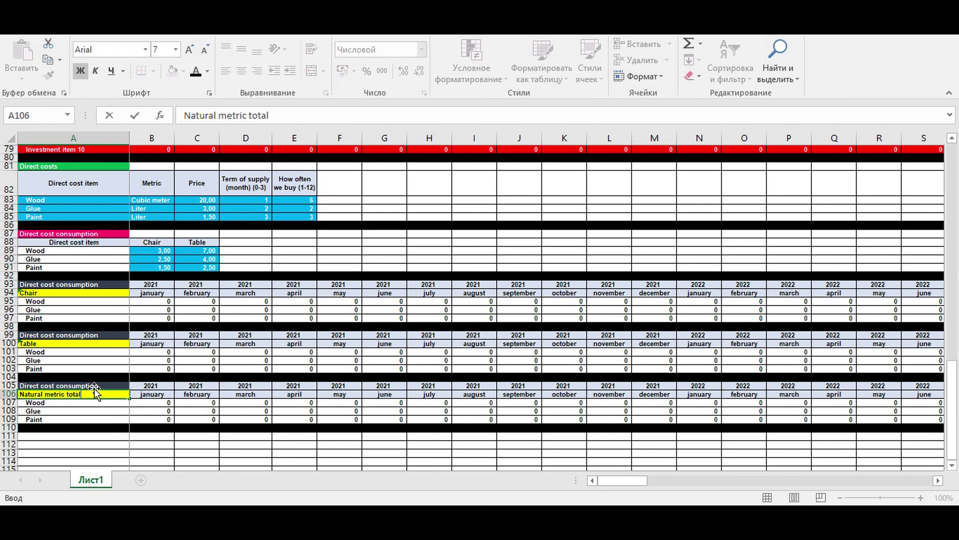
key(Return)
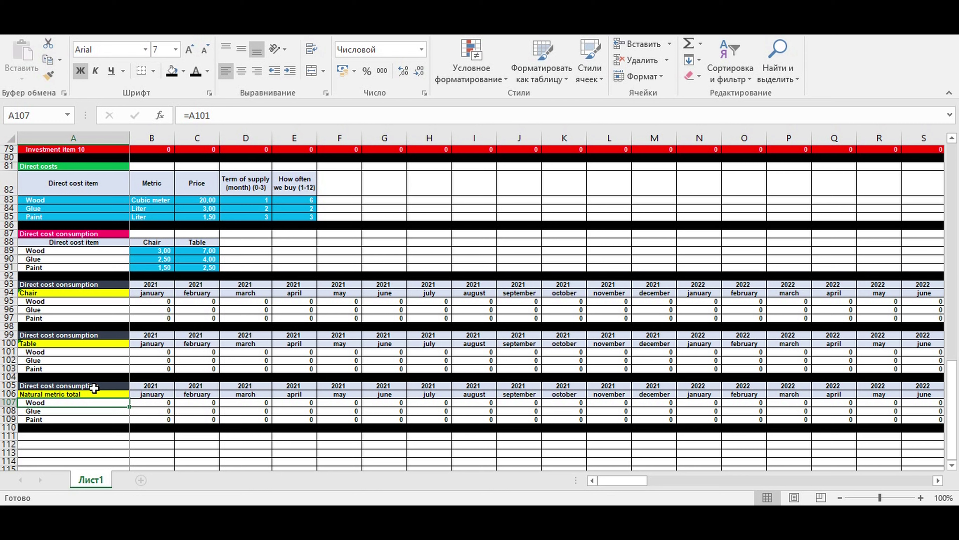
click(102, 385)
click(183, 71)
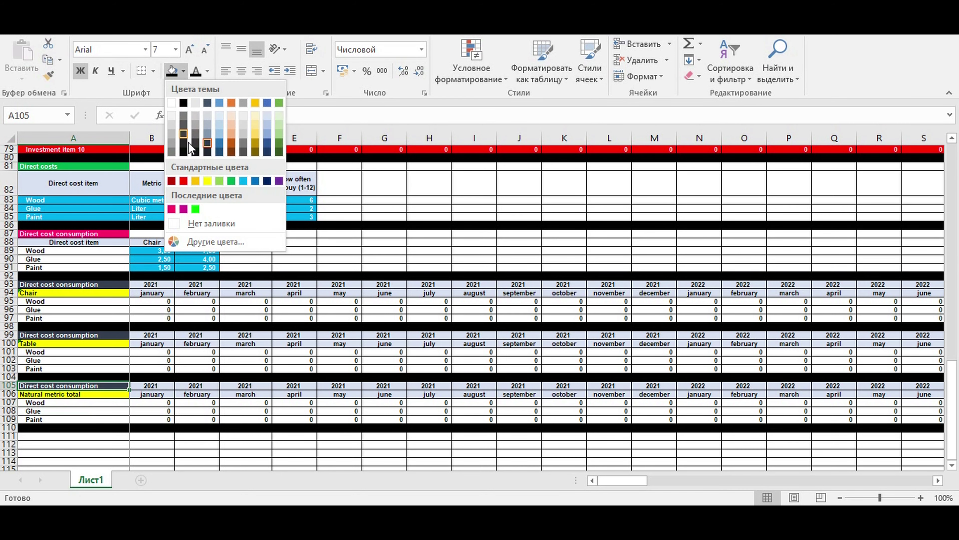
- Make the total block's title red and enter =B95+B101 in B107
click(183, 181)
click(261, 402)
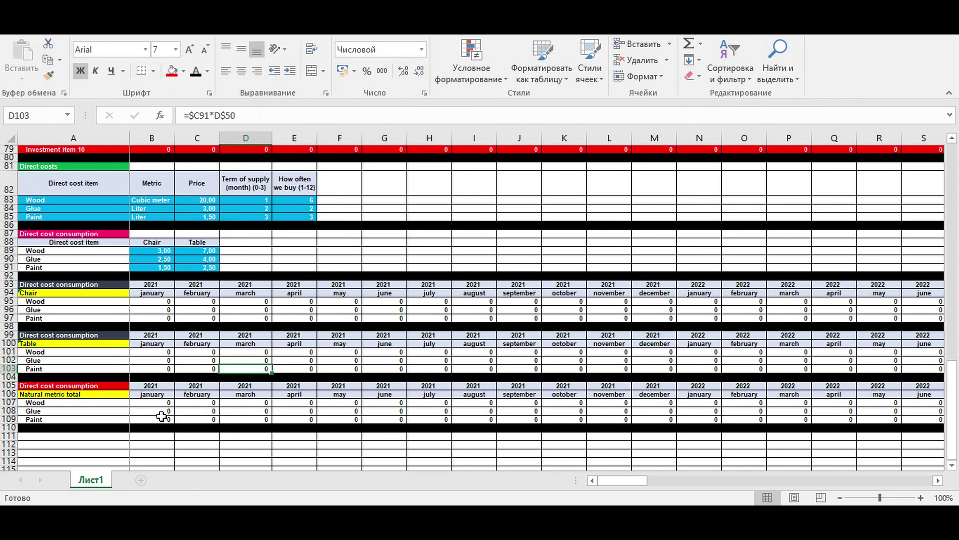
click(144, 402)
text(=)
click(152, 302)
text(+)
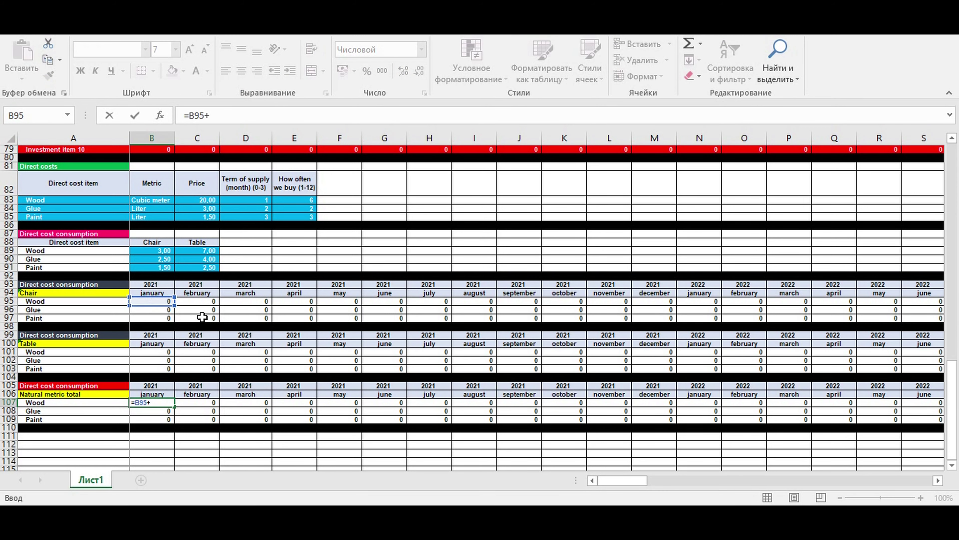
click(150, 352)
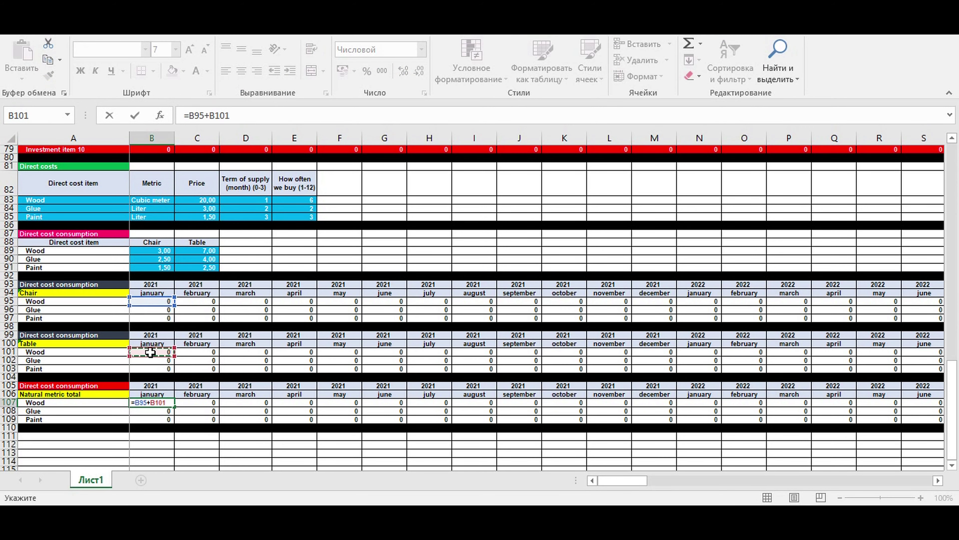
key(Return)
- Fill the total formula down to B109 and across to December 2030
click(161, 402)
drag(176, 405, 174, 424)
drag(315, 403, 890, 394)
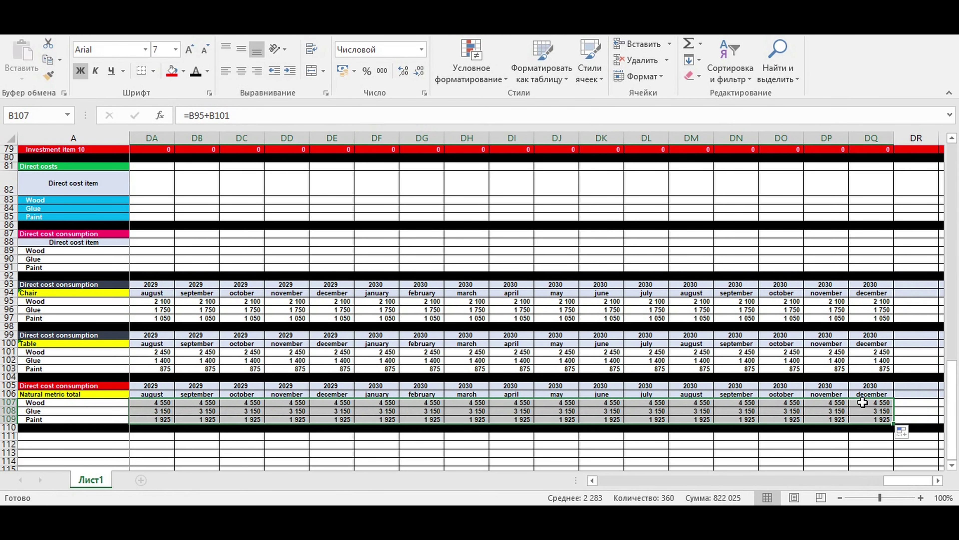
drag(900, 485, 648, 487)
drag(657, 488, 658, 487)
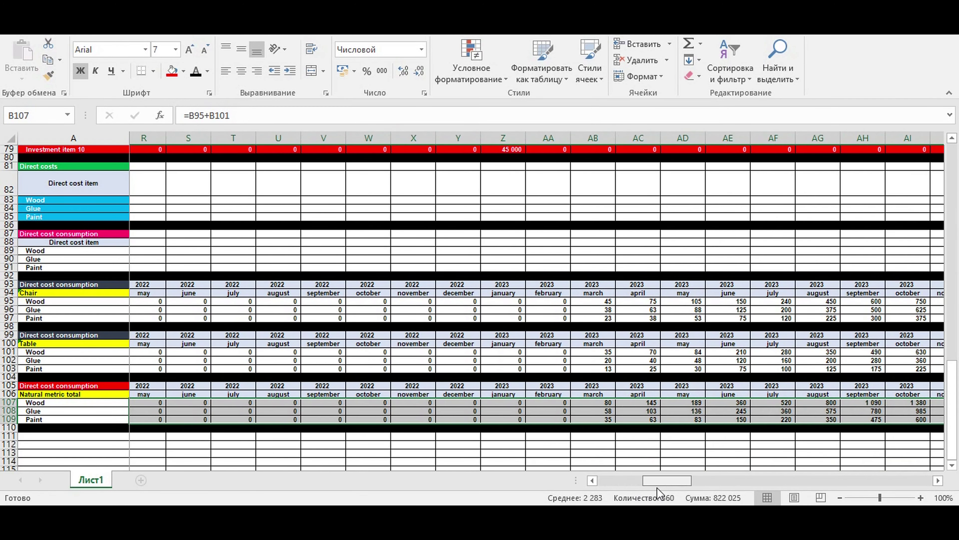
drag(604, 403, 611, 418)
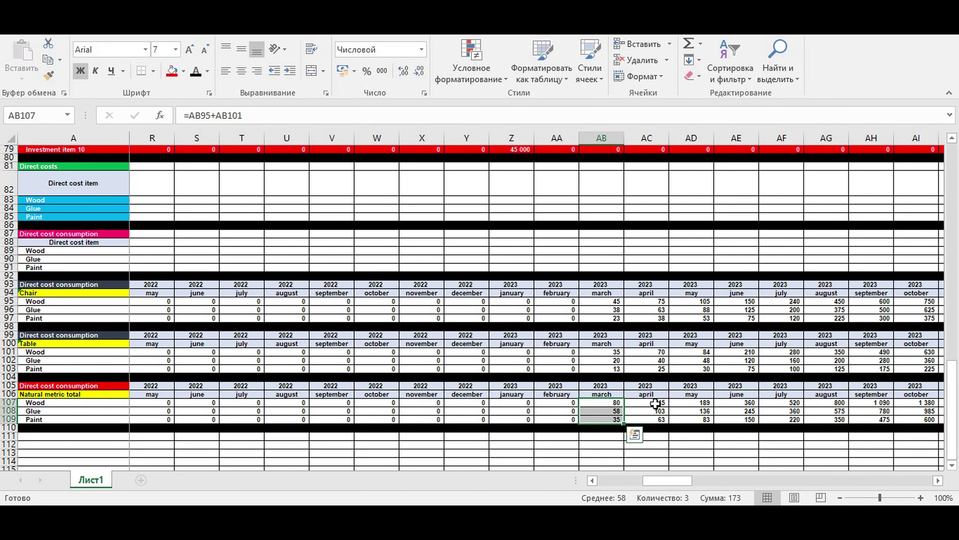
scroll(632, 381, up, 15)
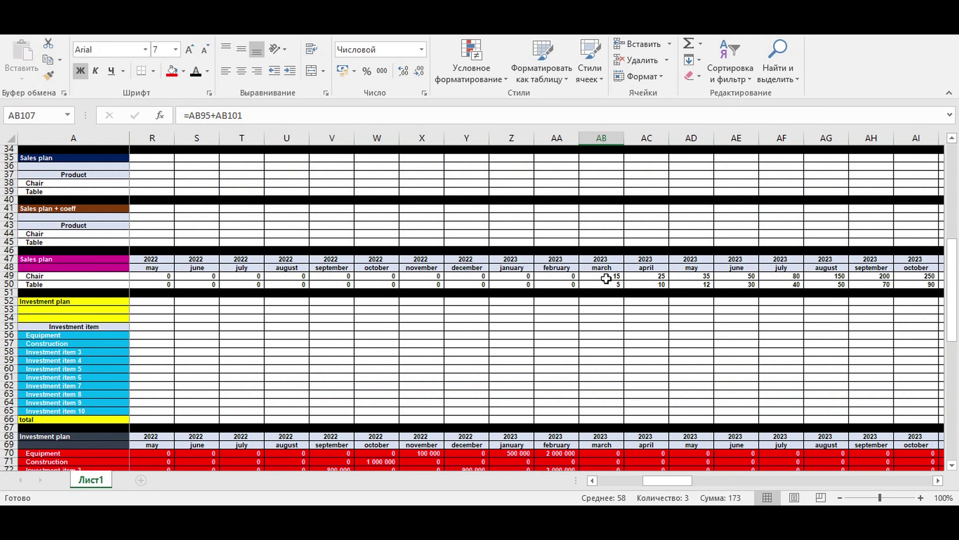
drag(606, 279, 607, 285)
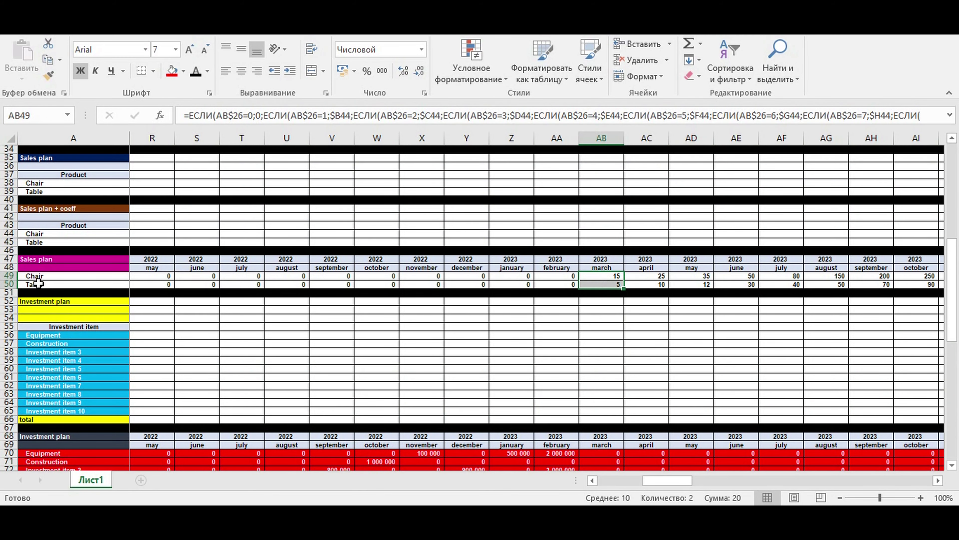
scroll(621, 298, down, 15)
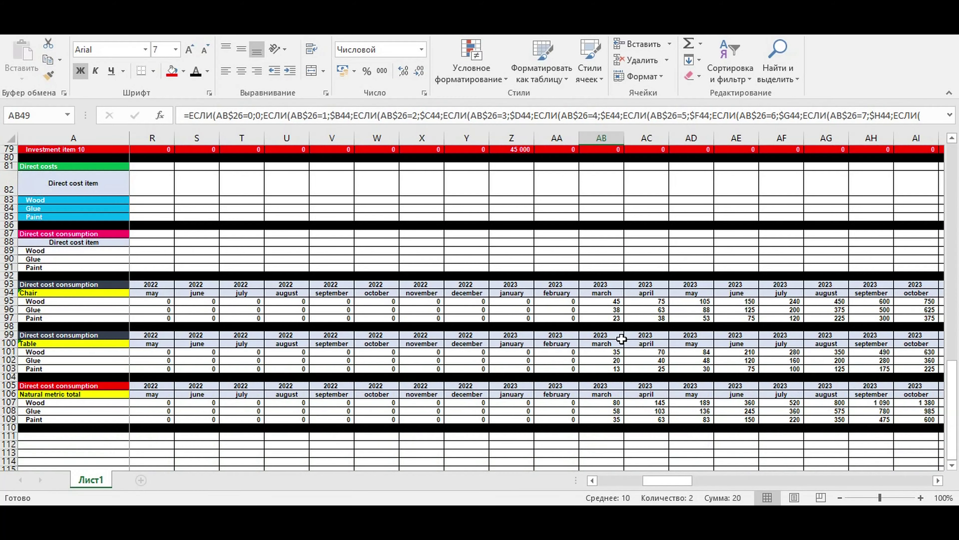
click(597, 402)
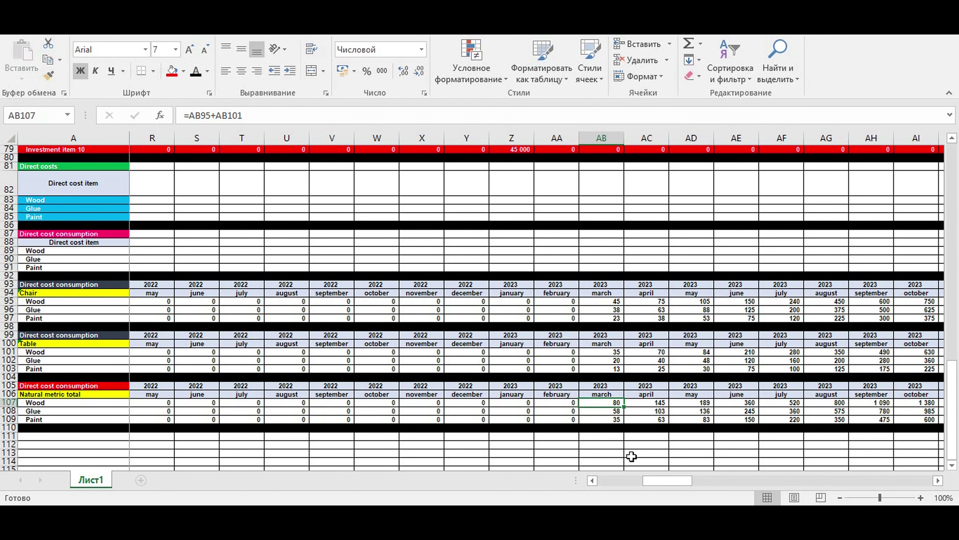
click(606, 410)
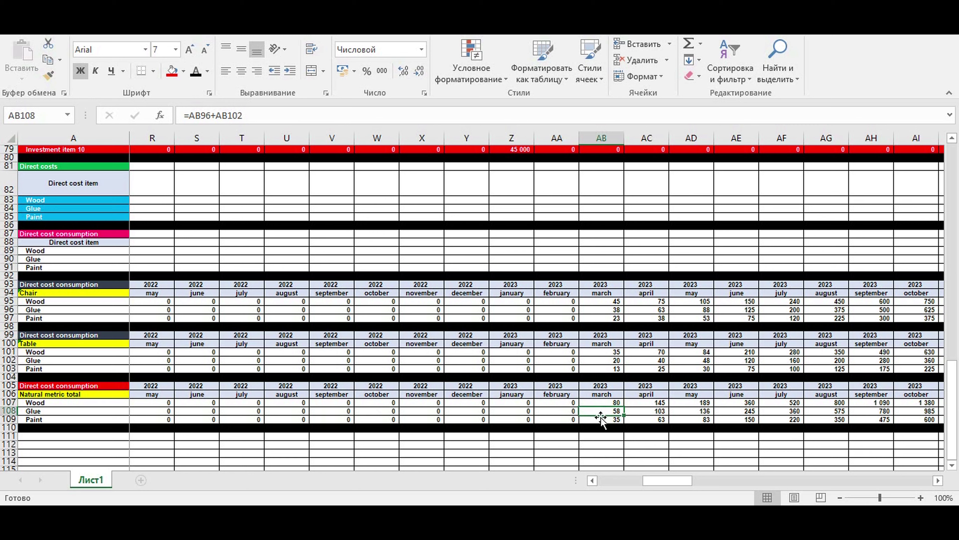
click(607, 420)
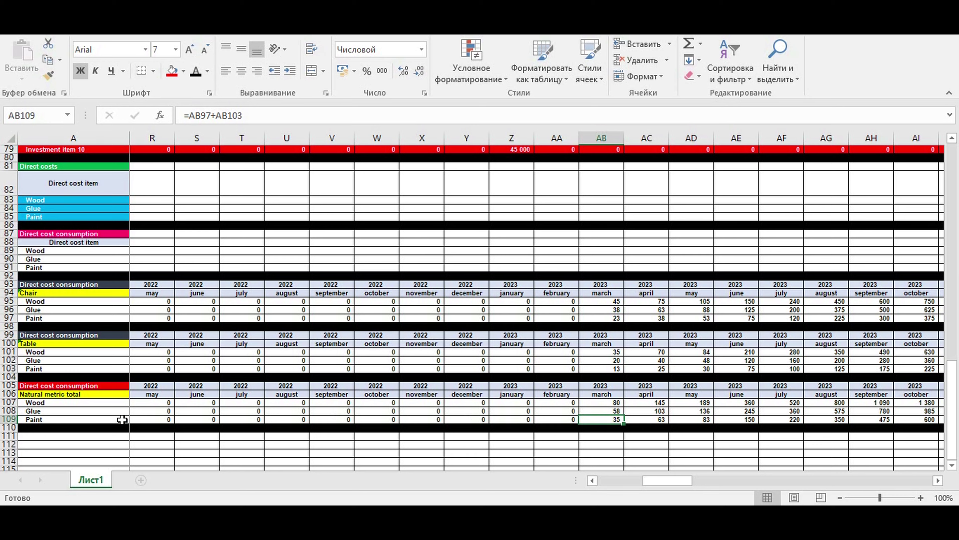
drag(653, 482, 609, 481)
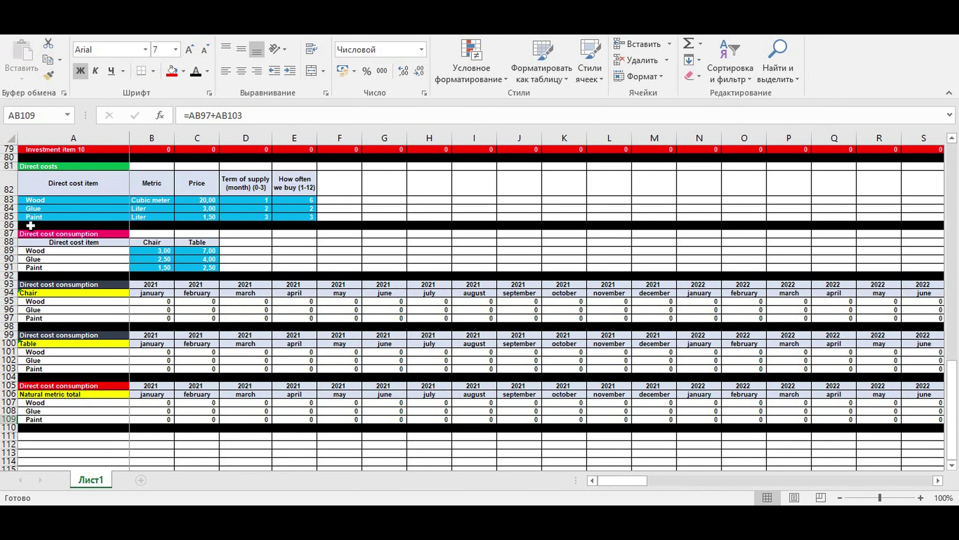
- Set the operating activity start to October 2021, with year 2021 in B20 and october in C20
scroll(77, 228, up, 10)
scroll(77, 228, up, 14)
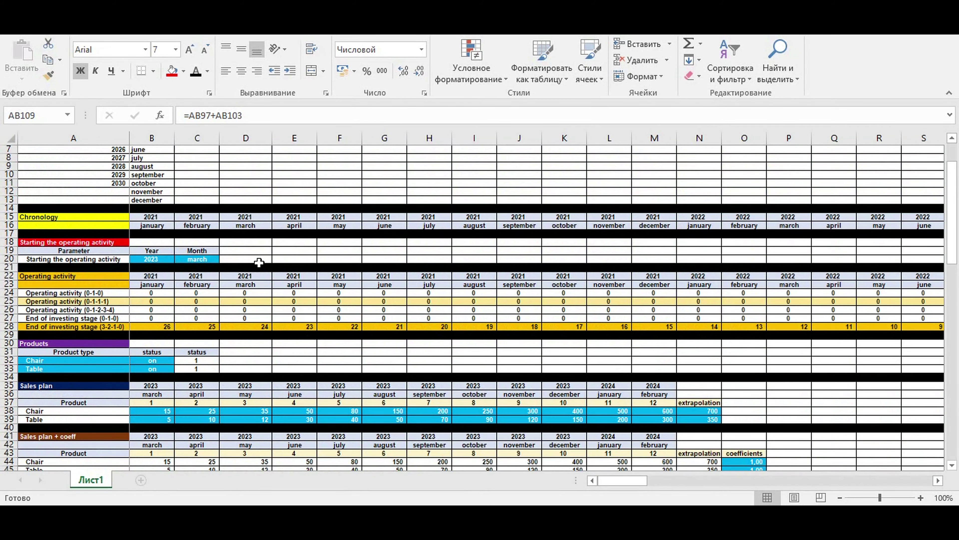
click(163, 258)
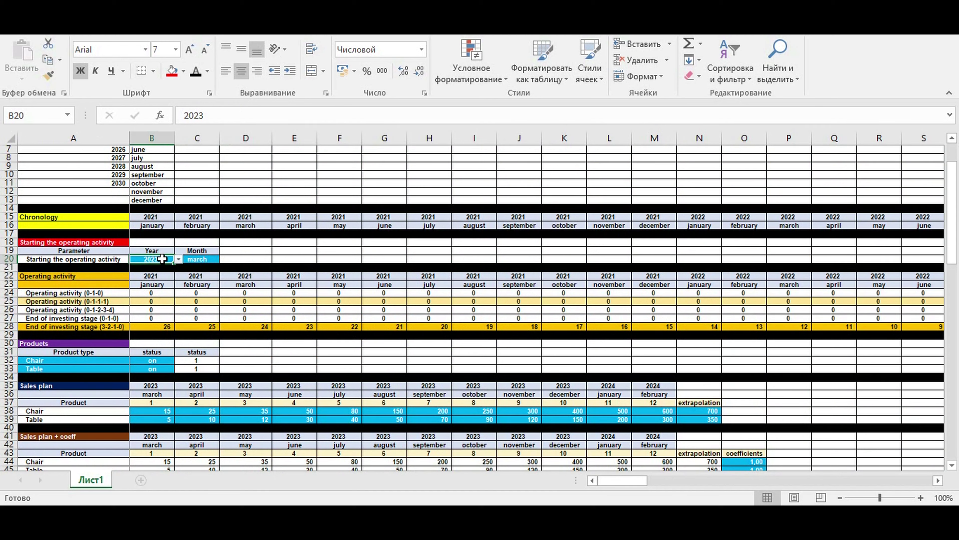
click(178, 259)
scroll(169, 282, up, 1)
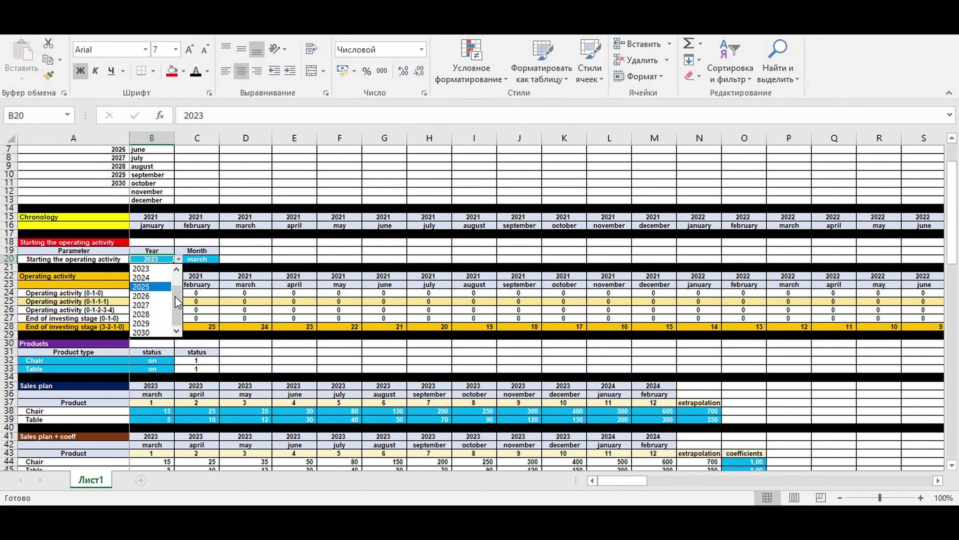
click(157, 268)
click(199, 261)
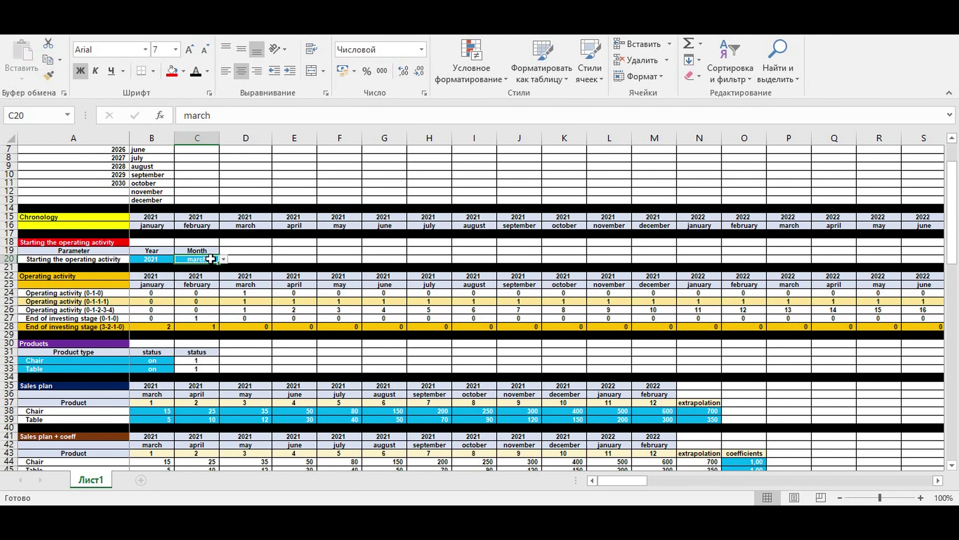
click(224, 259)
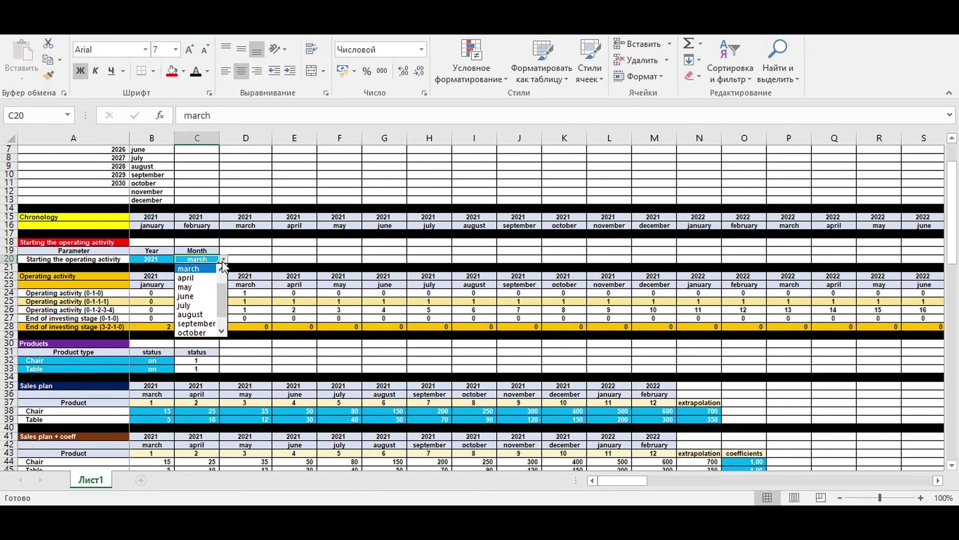
click(202, 332)
- Review the Natural metric totals, which now begin at 80, 58 and 35
scroll(362, 287, down, 20)
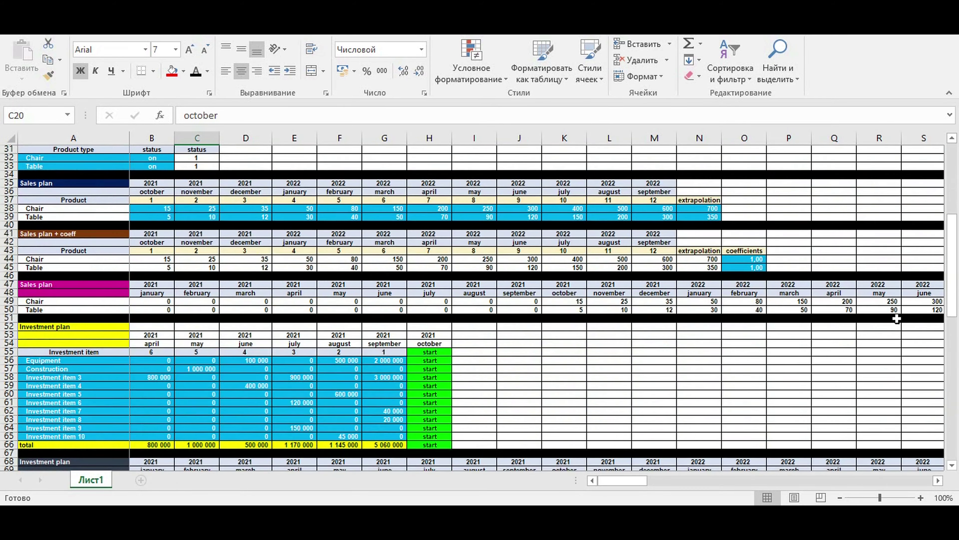
scroll(595, 317, up, 1)
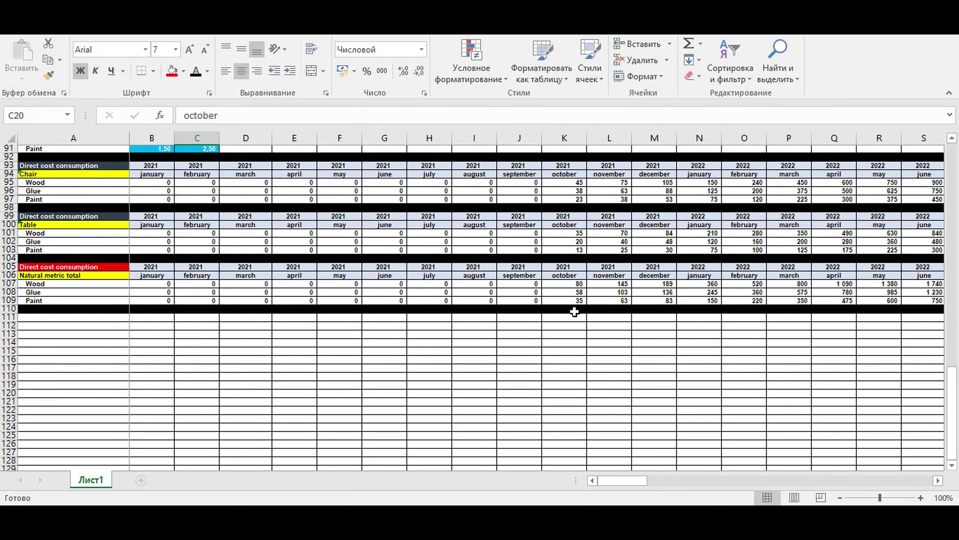
drag(570, 284, 834, 301)
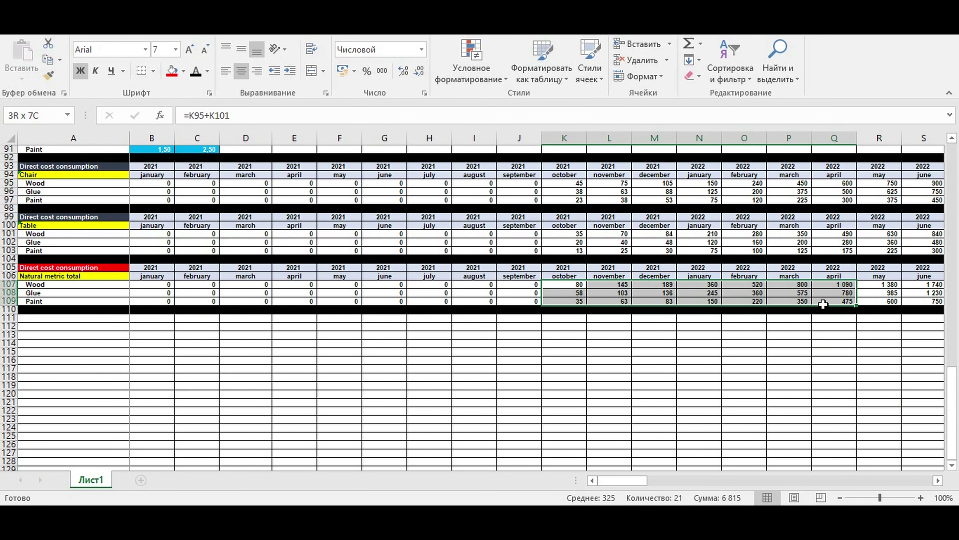
click(502, 378)
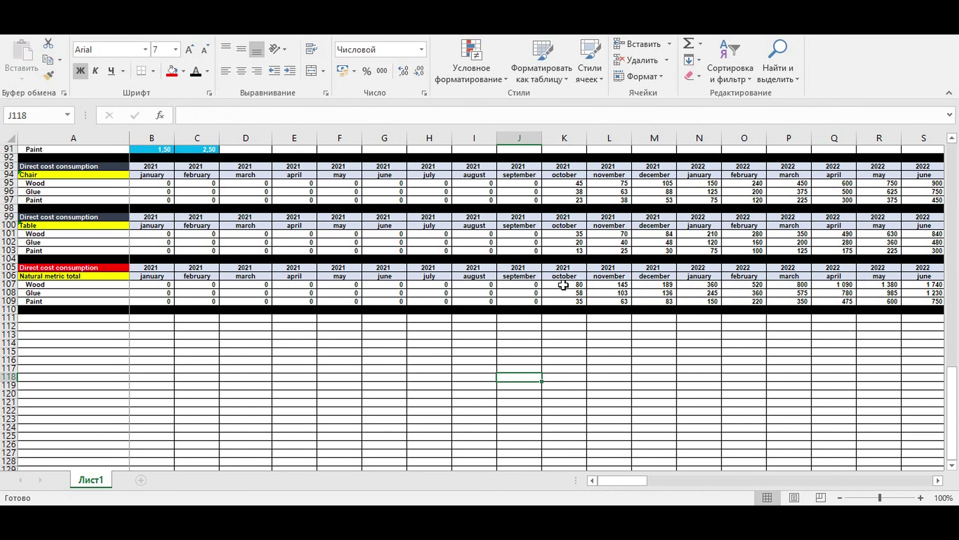
drag(563, 288, 562, 300)
click(430, 369)
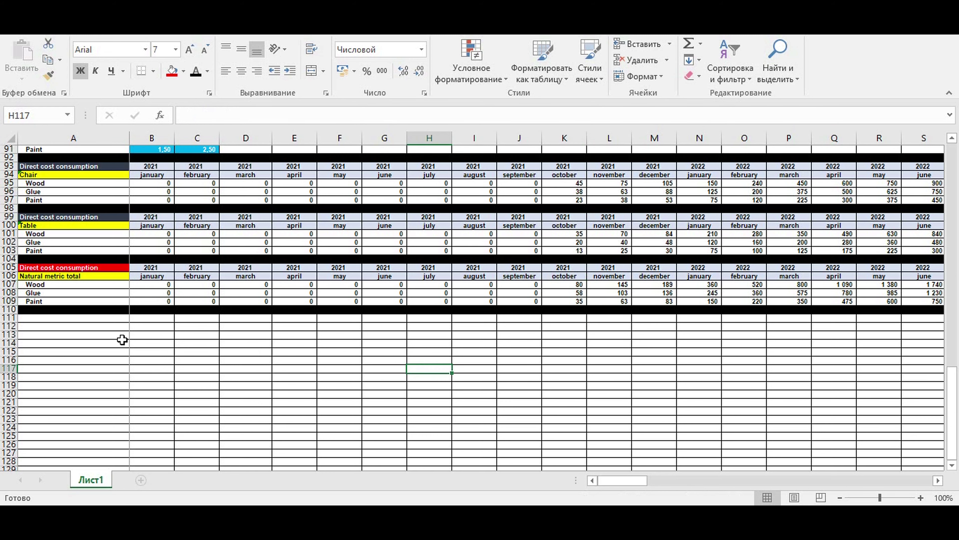
- Copy rows 105–110 of the natural total block and paste a duplicate starting at row 111
drag(2, 268, 23, 305)
key(ctrl+c)
click(40, 317)
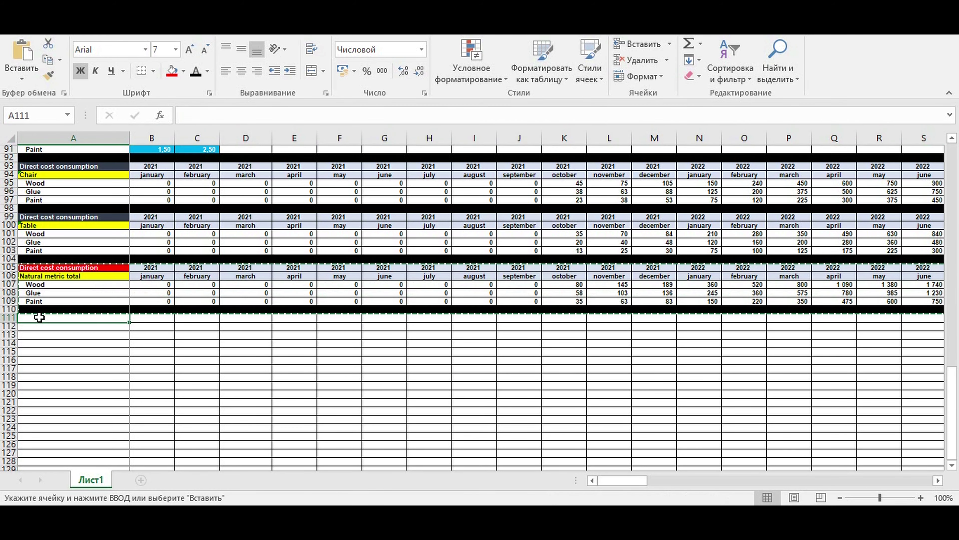
key(ctrl+v)
click(66, 396)
- Replace the duplicate block's A111 title formula with a new typed title
click(39, 321)
drag(211, 115, 97, 113)
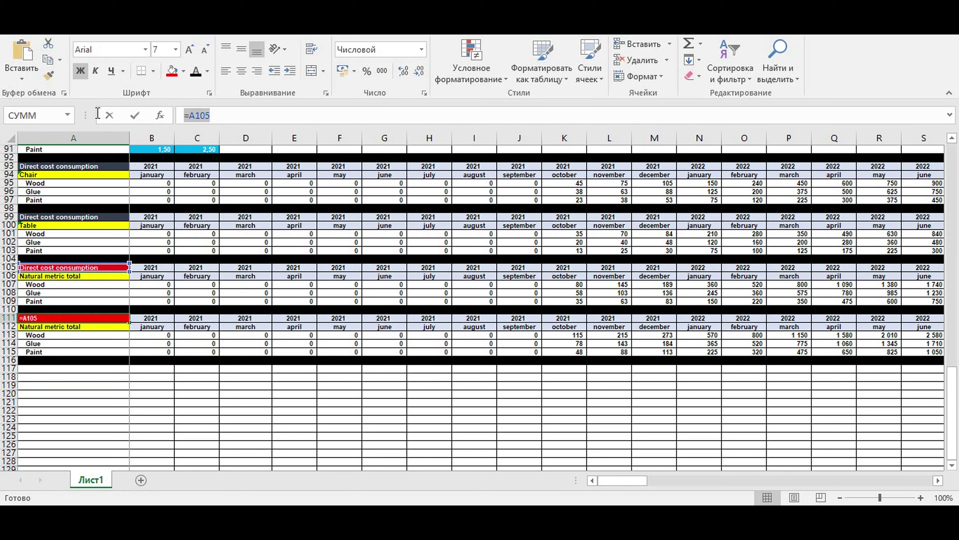
text(D)
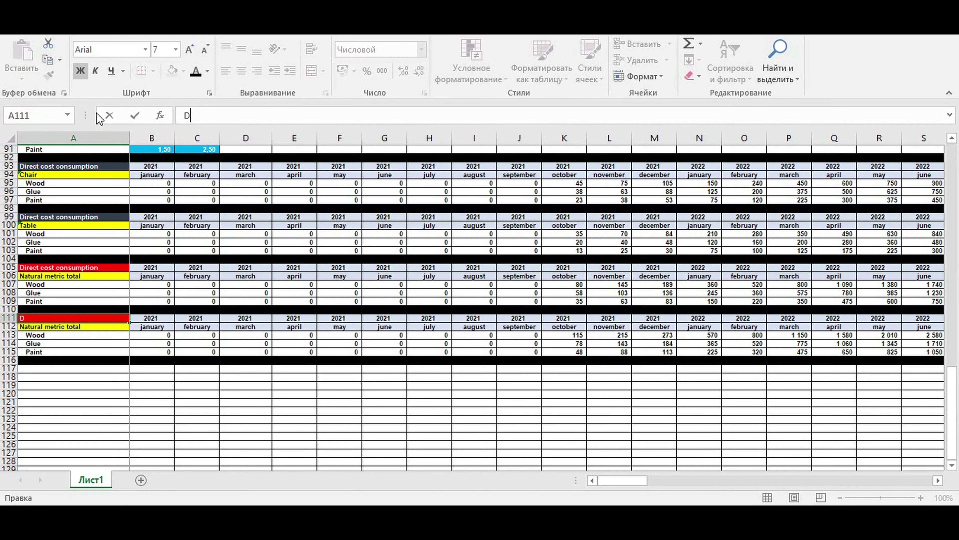
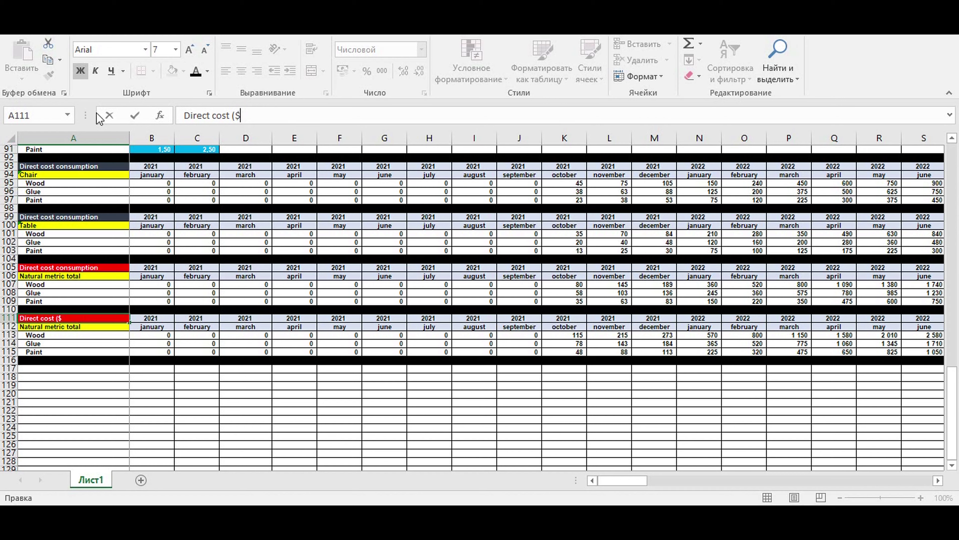
- Retitle A111 as 'Direct cost ($/month) calculation' and delete the subtitle in A112
text(month) calculation)
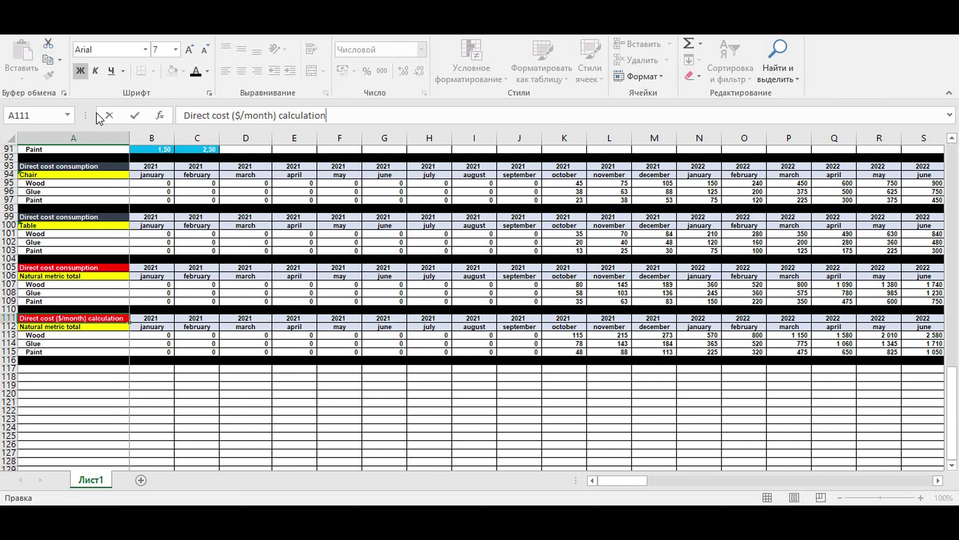
key(Return)
key(Delete)
click(78, 352)
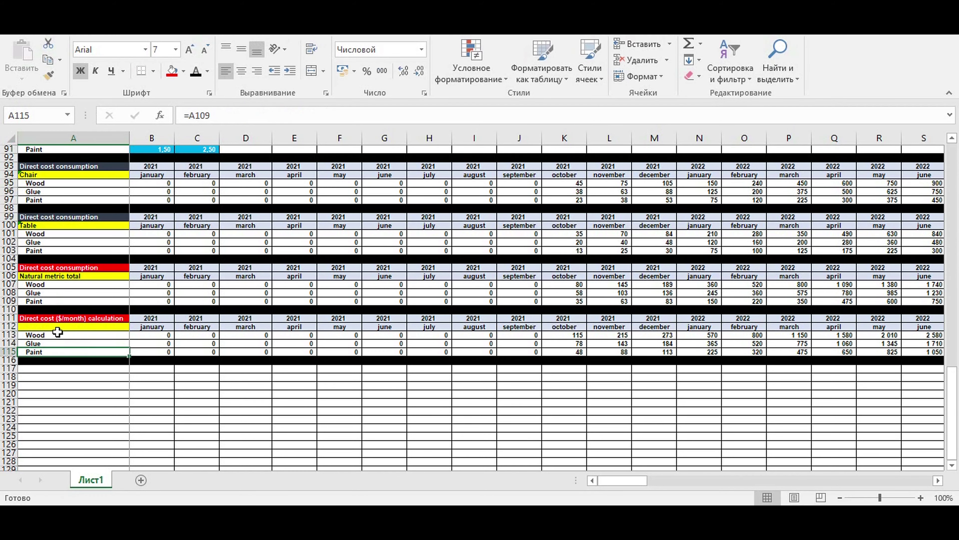
- Give the header cells A111:A112 a dark green fill
drag(39, 316, 38, 327)
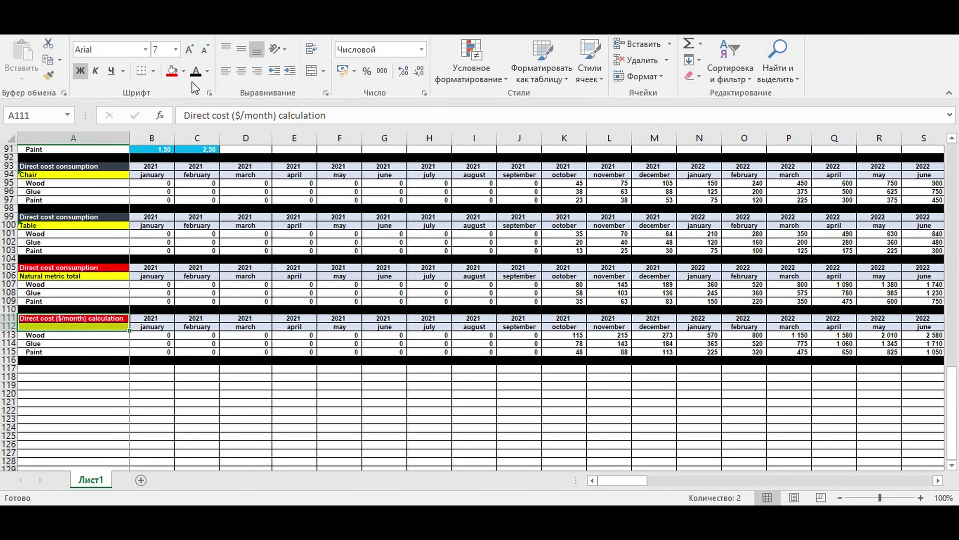
click(184, 72)
click(273, 157)
click(97, 361)
click(108, 410)
click(151, 336)
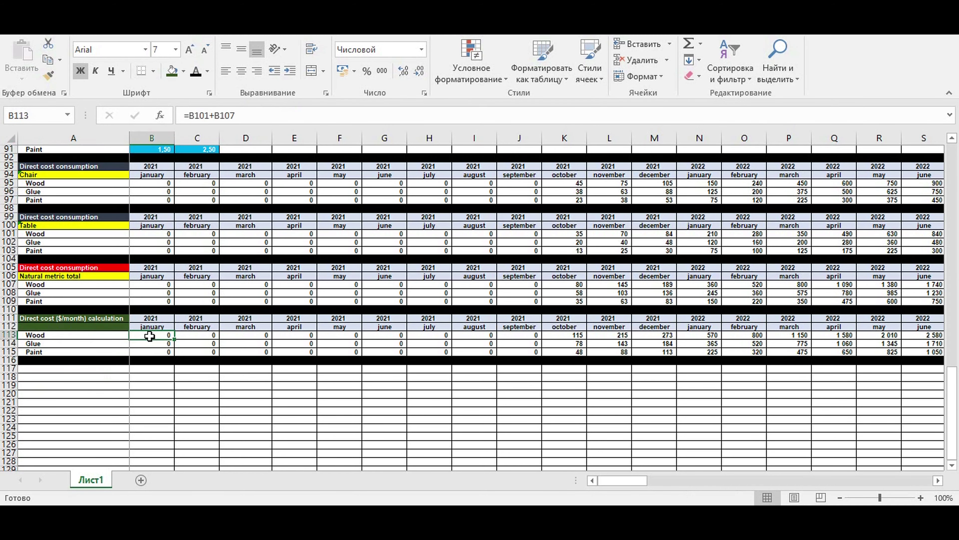
- Enter =B107*$C83 in B113 to cost January's Wood consumption
text(=)
click(154, 285)
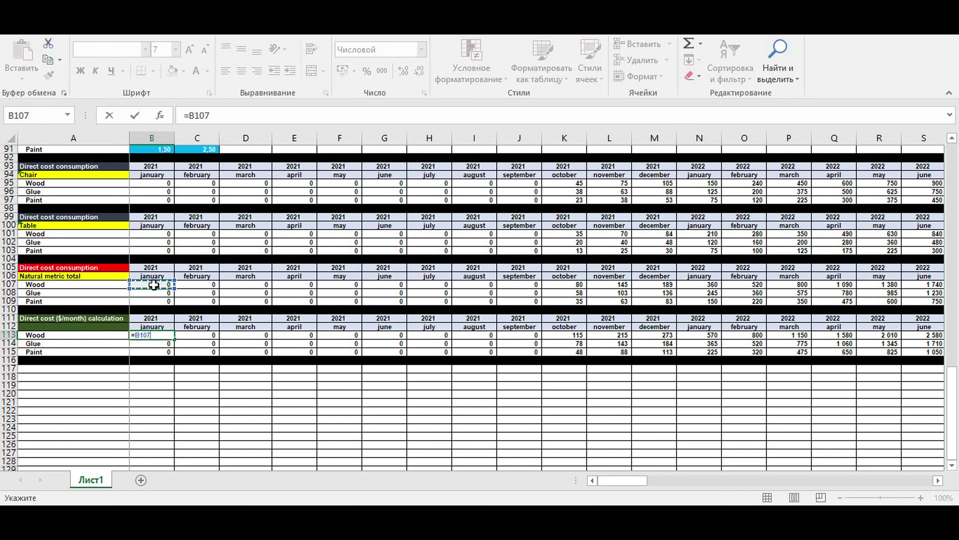
text(*)
scroll(187, 300, up, 4)
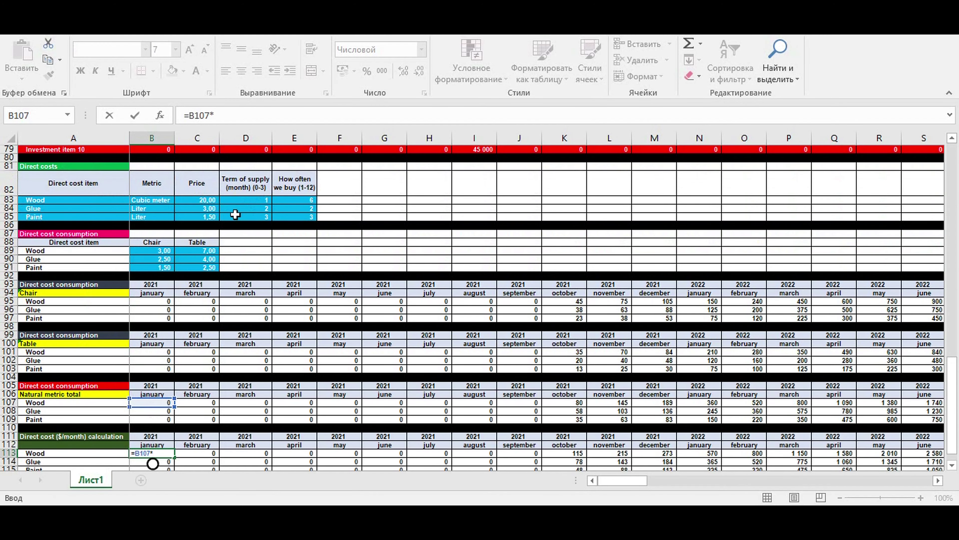
click(197, 200)
click(215, 115)
text($C83)
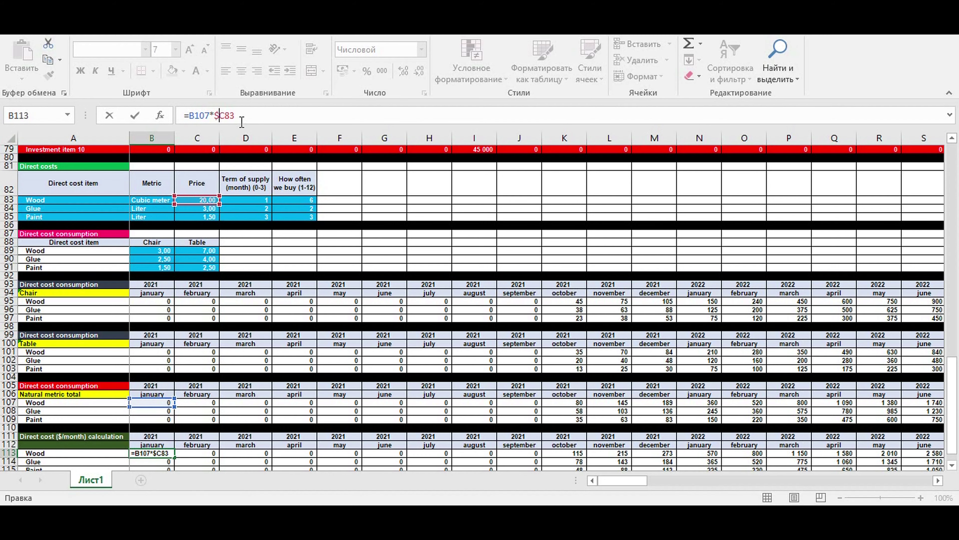
key(Return)
- Fill the cost formula down to Glue and Paint and across every month column
scroll(236, 189, down, 5)
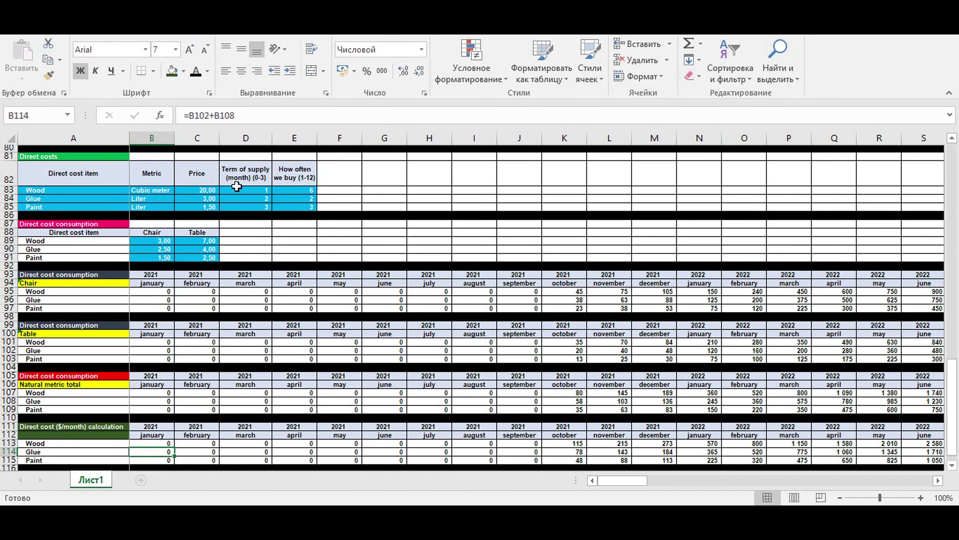
click(157, 309)
drag(173, 315, 801, 330)
click(781, 366)
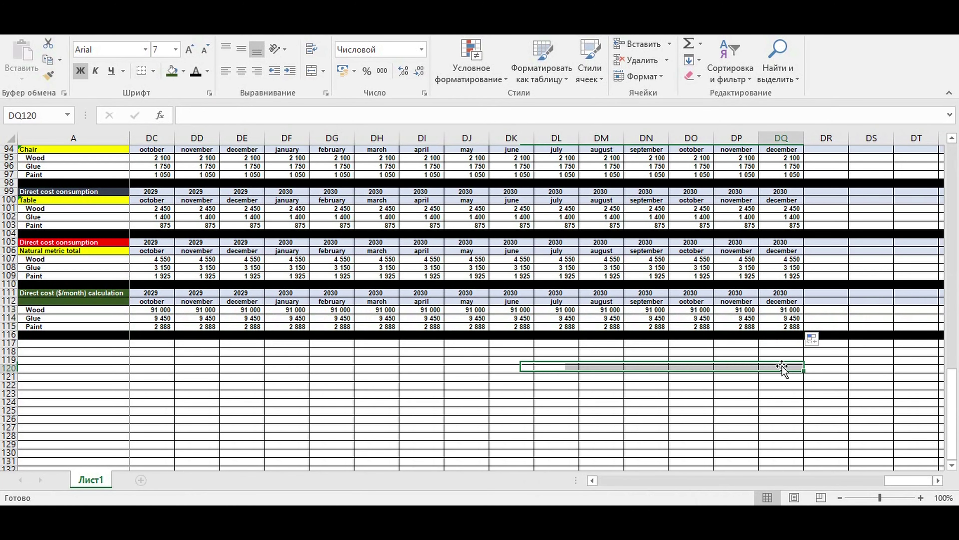
click(544, 361)
- Add a formula in DR113 referencing December 2030's Wood cost, copied down through Paint
click(827, 309)
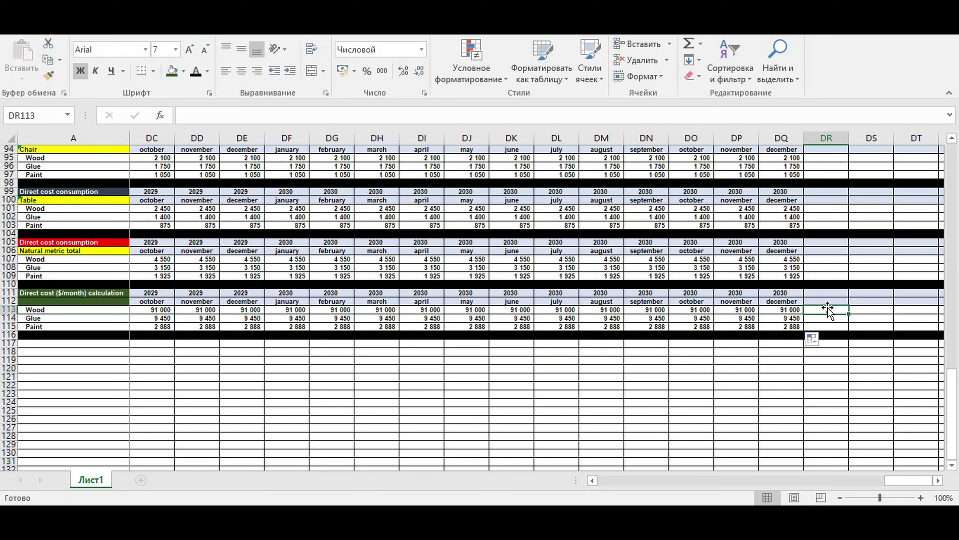
text(=)
click(781, 310)
key(Return)
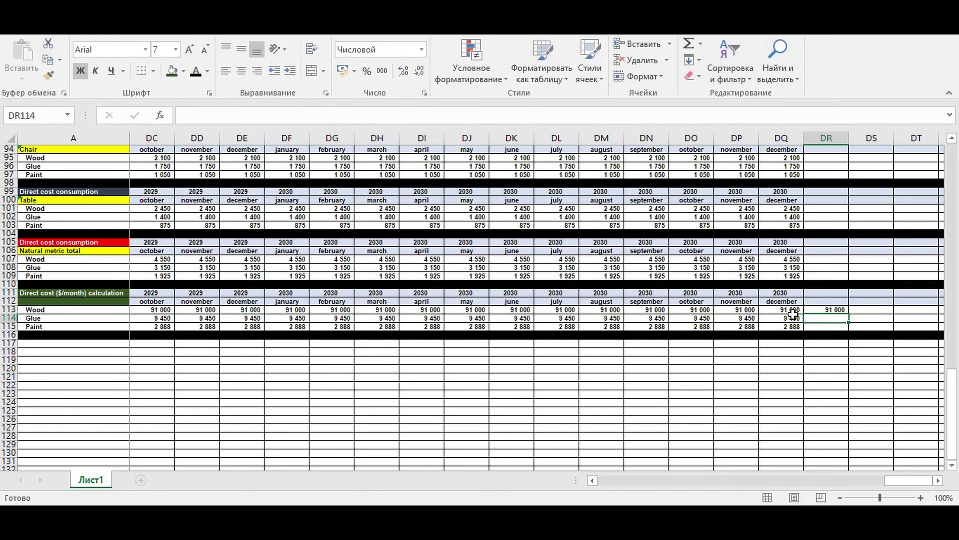
click(827, 309)
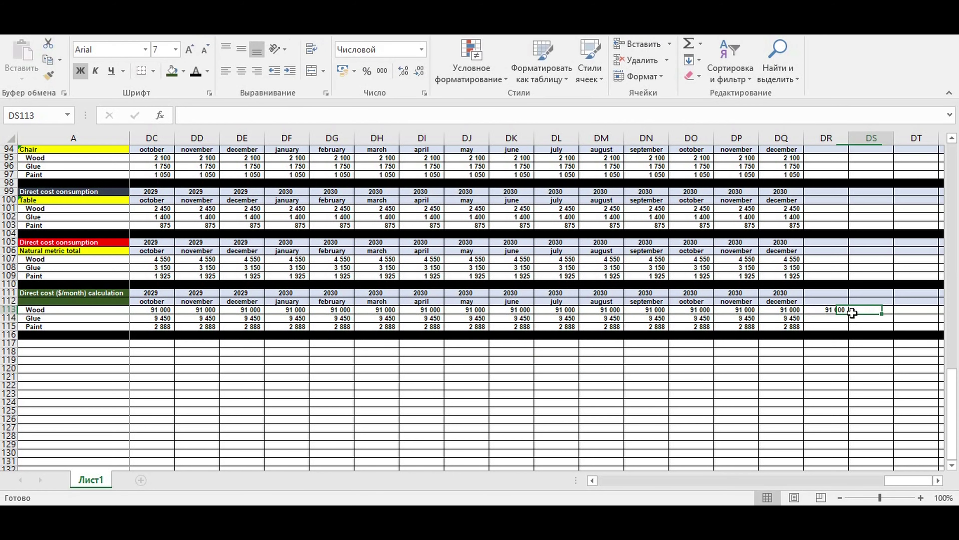
drag(850, 314, 892, 328)
drag(777, 418, 778, 418)
drag(914, 480, 411, 487)
click(212, 403)
- Compare the September and October 2021 cost formulas with the supply terms in D83:D85
click(211, 359)
scroll(82, 320, up, 3)
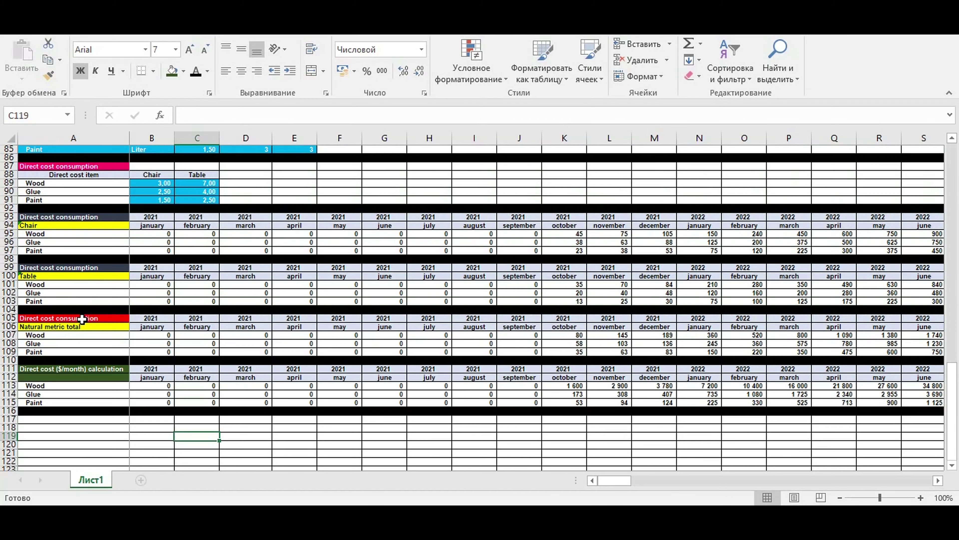
drag(572, 390, 567, 401)
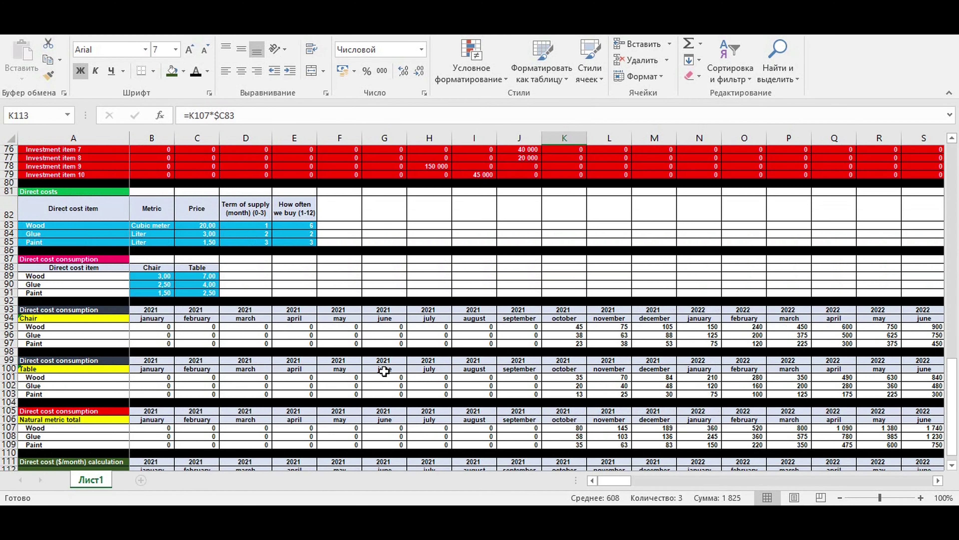
scroll(382, 368, up, 3)
drag(232, 225, 242, 242)
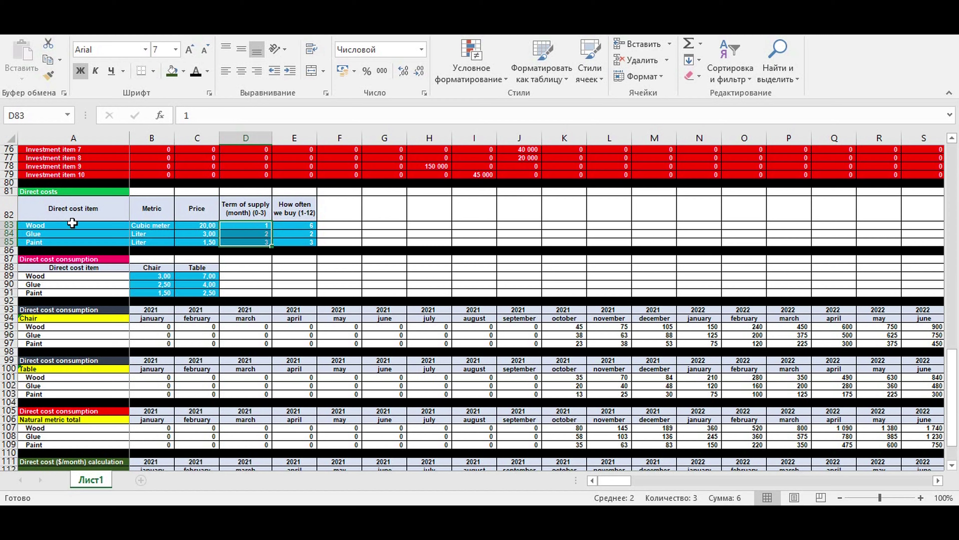
scroll(481, 313, down, 3)
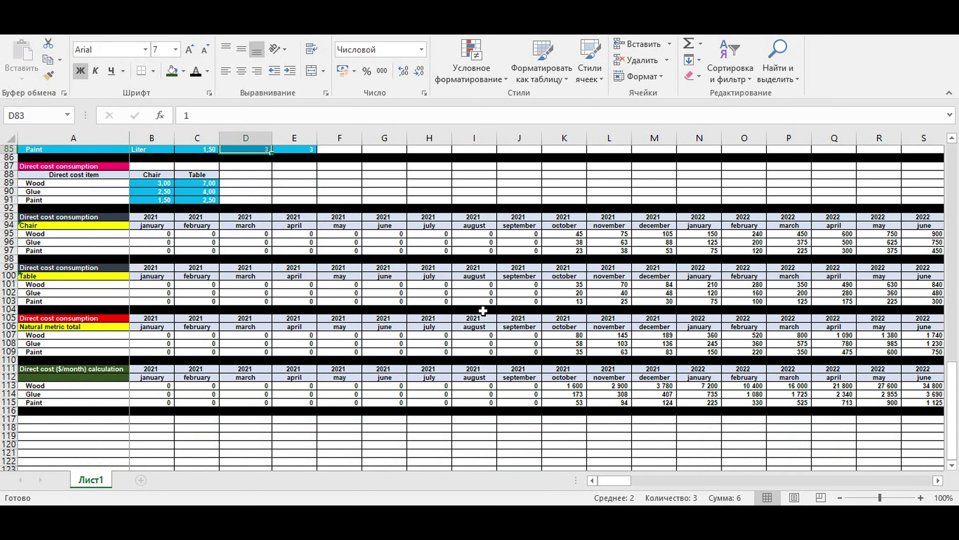
drag(565, 385, 569, 401)
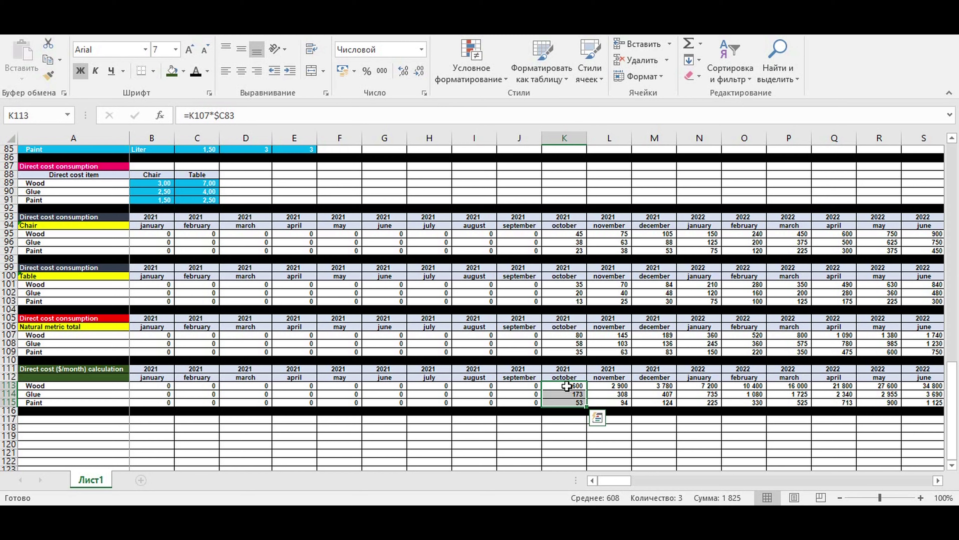
drag(566, 385, 565, 399)
drag(565, 387, 566, 400)
drag(516, 385, 518, 404)
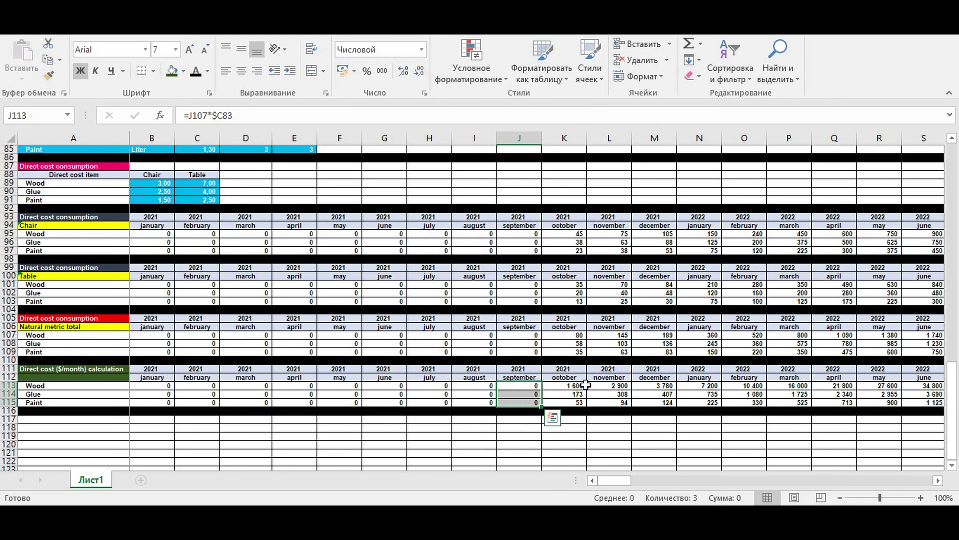
drag(574, 386, 574, 403)
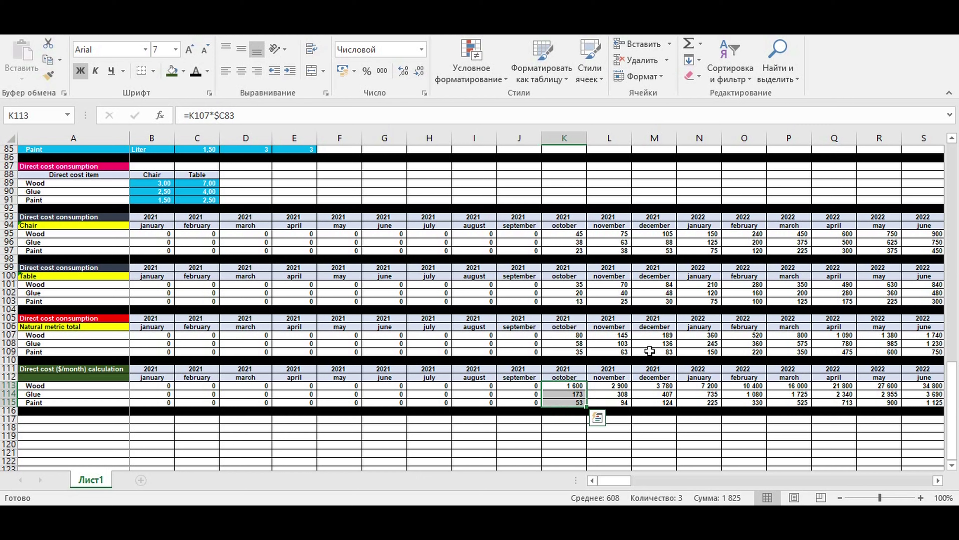
- Check the Glue formulas in D114 and F114, then copy rows 111–116
click(341, 394)
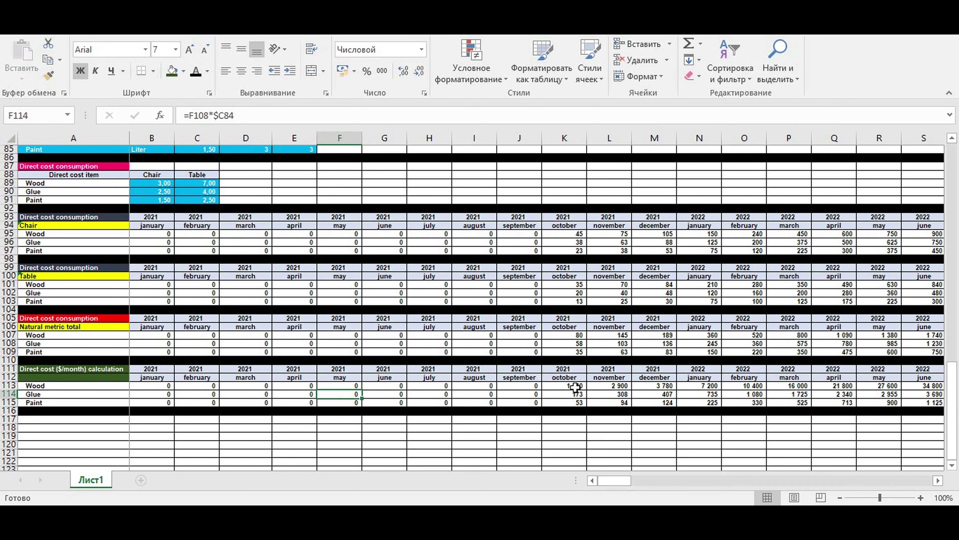
click(240, 393)
drag(3, 369, 12, 411)
key(ctrl+c)
- Paste the block at row 117 and retitle it 'Direct cost displacement'
click(47, 419)
key(ctrl+v)
scroll(99, 425, down, 4)
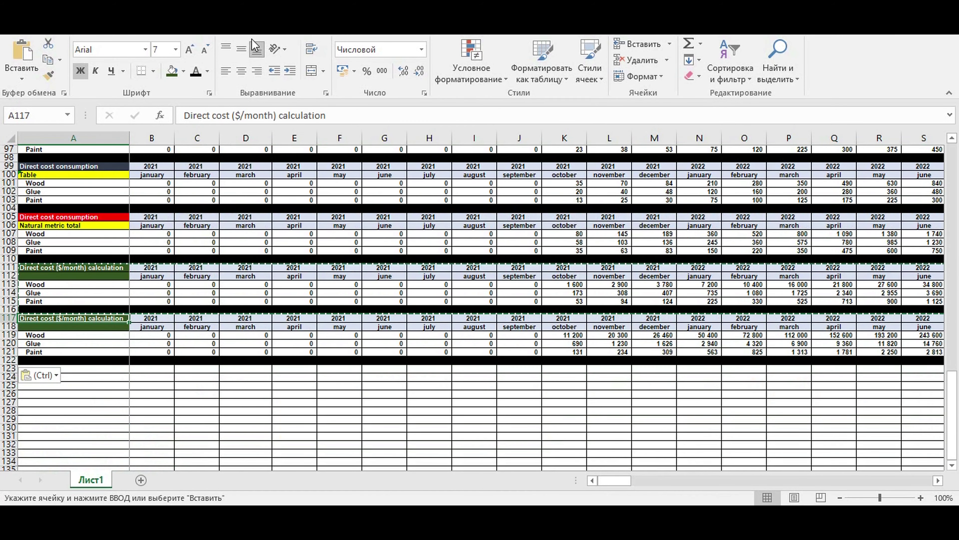
drag(232, 115, 525, 127)
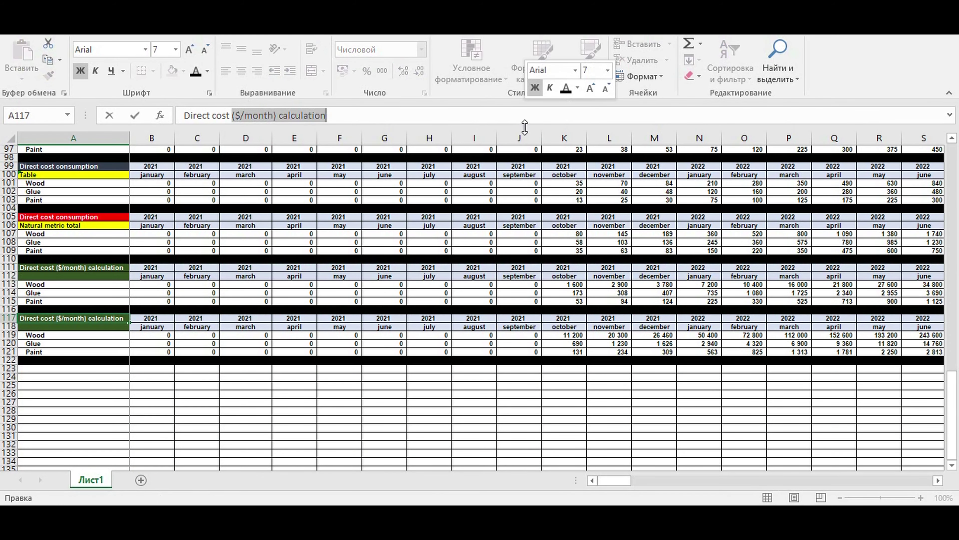
text(dis)
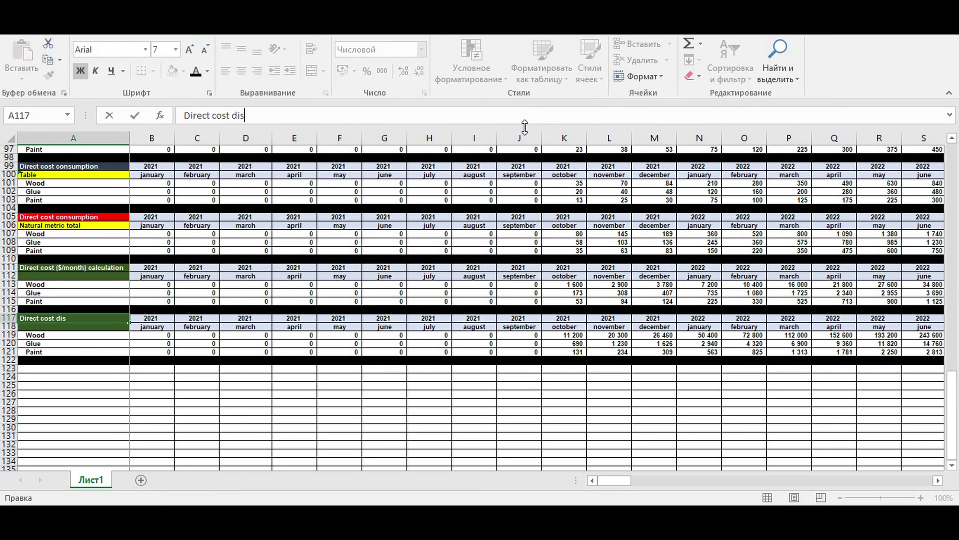
text(placement)
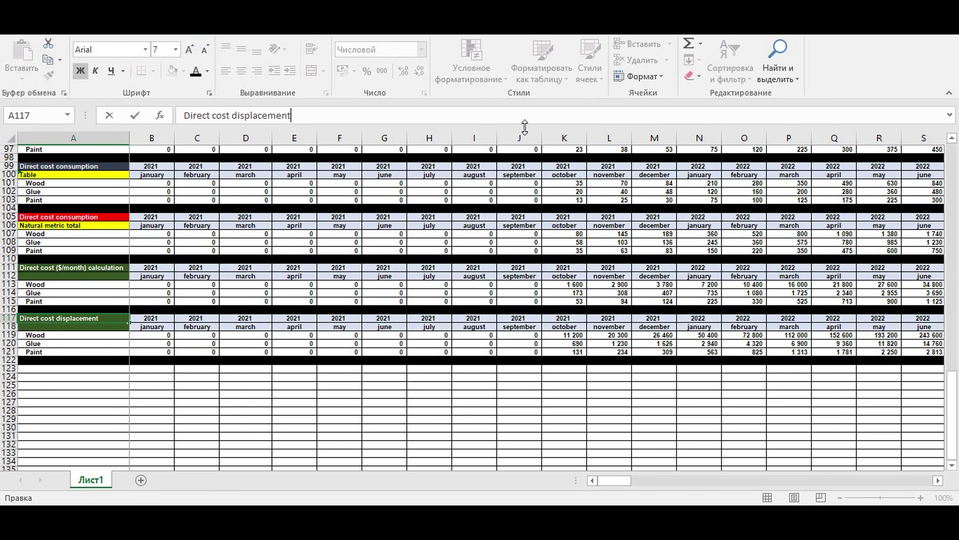
key(Return)
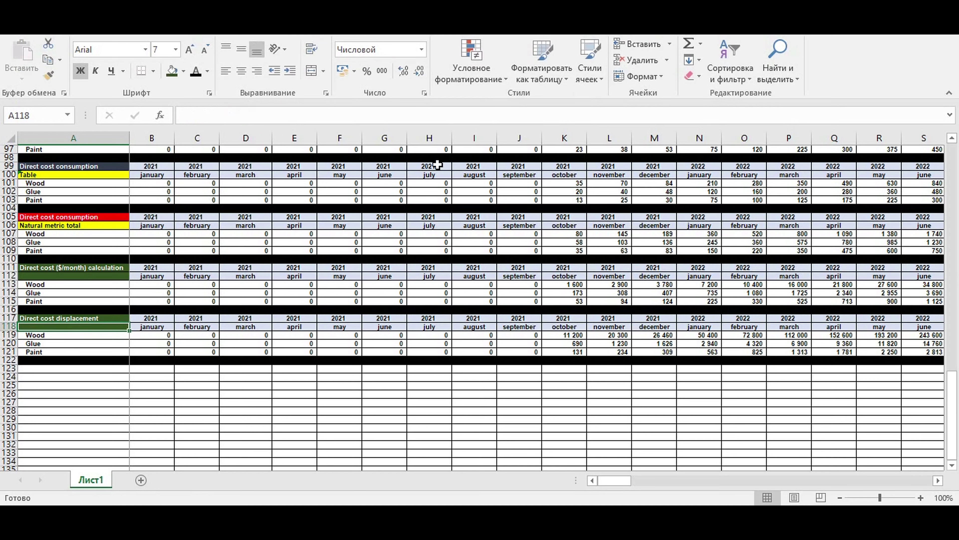
- Fill header A117:A118 dark red and clear the January–June values B119:G121
drag(88, 318, 91, 327)
click(184, 71)
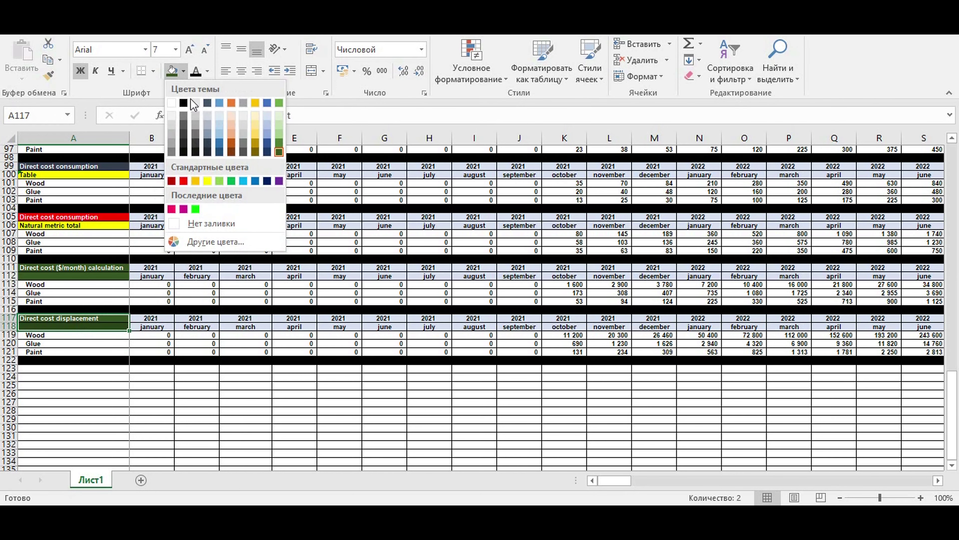
click(170, 181)
drag(154, 334, 370, 351)
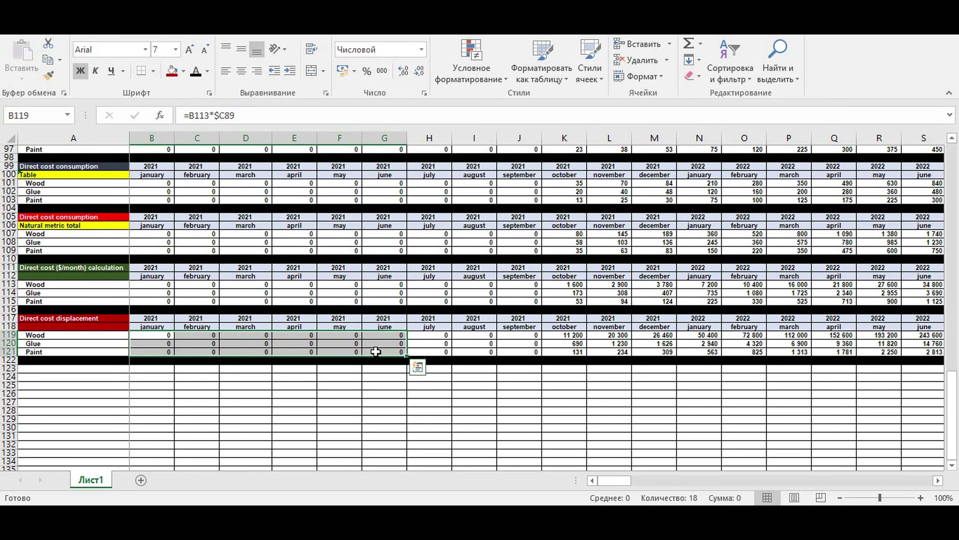
key(Delete)
- Start an entry in B119 and check Wood's supply term in D83
click(161, 386)
click(146, 336)
text(ec)
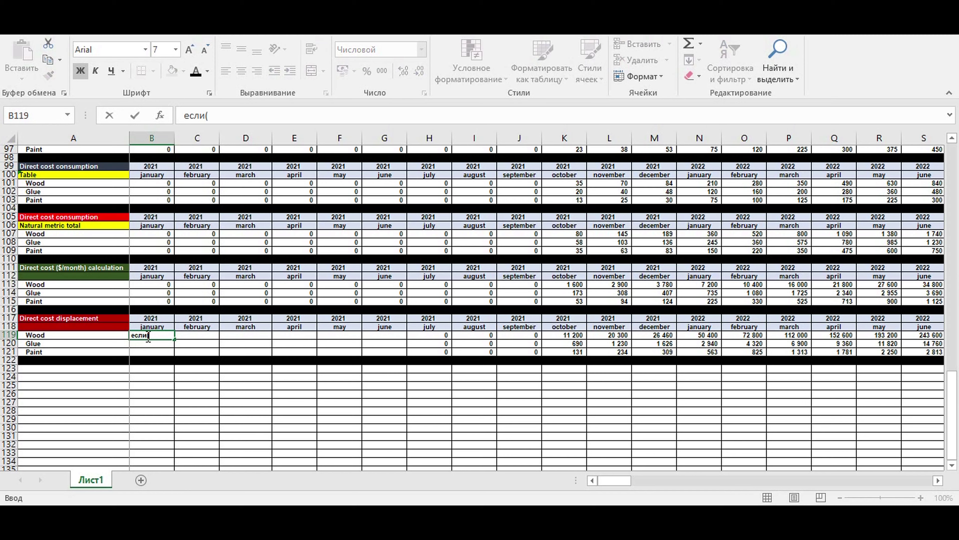
drag(185, 116, 207, 116)
click(213, 115)
scroll(952, 142, up, 6)
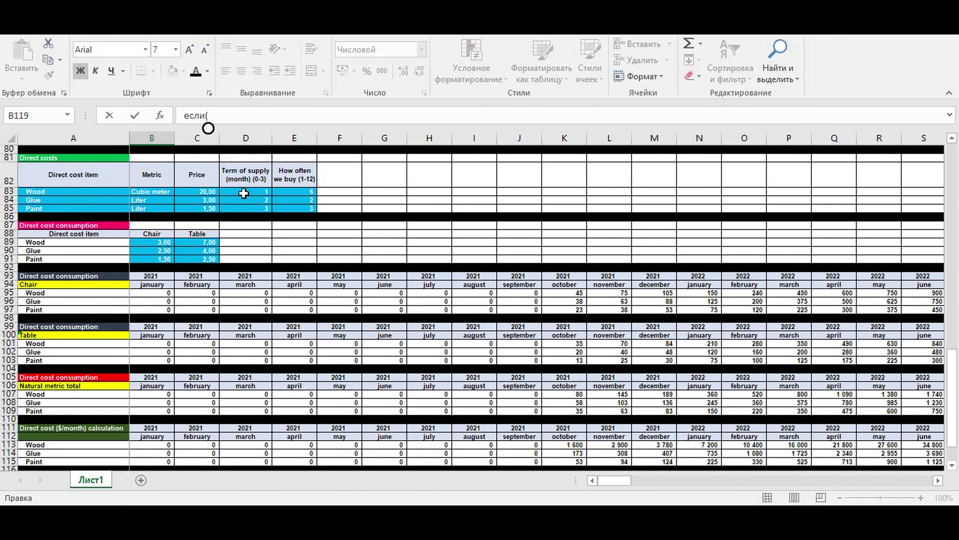
click(240, 191)
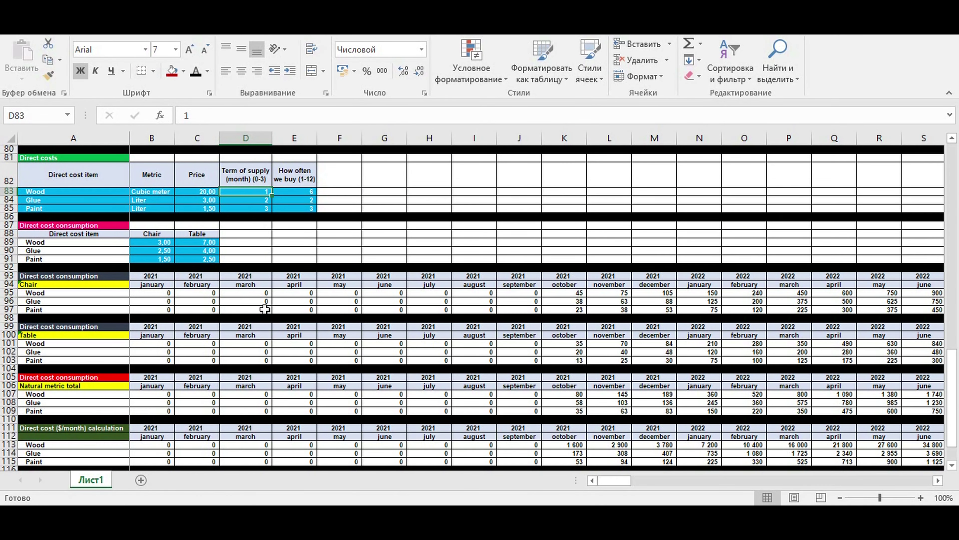
scroll(266, 308, down, 8)
click(165, 276)
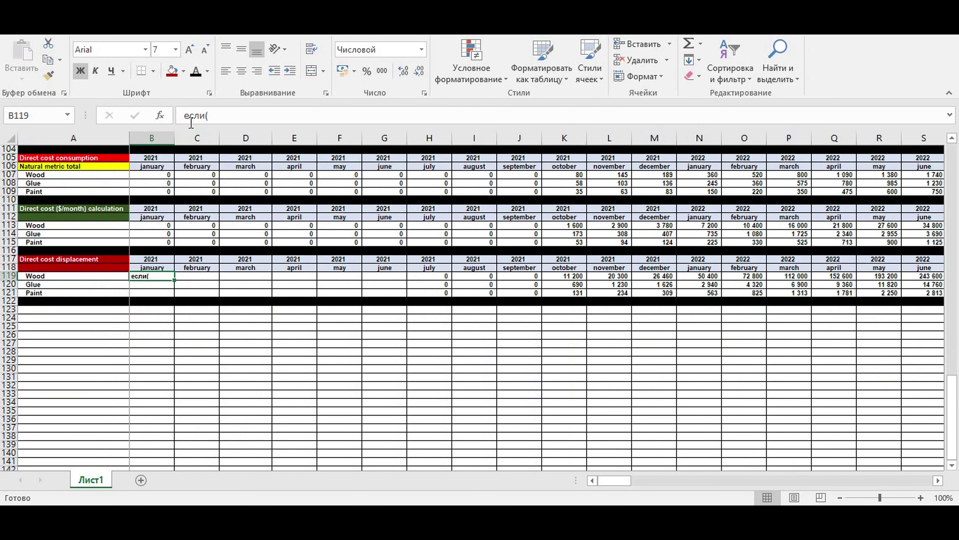
- Turn B119 into an IF formula whose condition references Wood's supply term $D83
click(185, 115)
text(=)
click(396, 116)
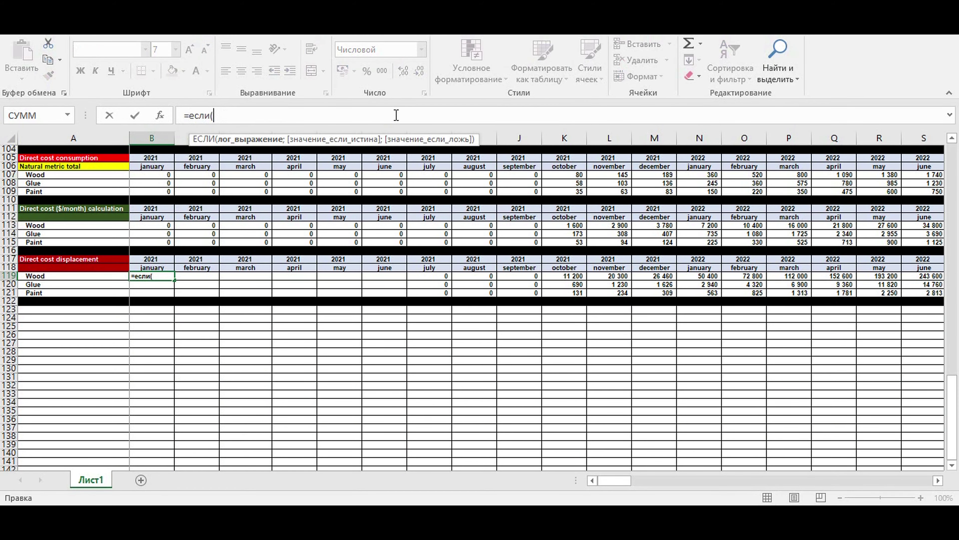
click(951, 139)
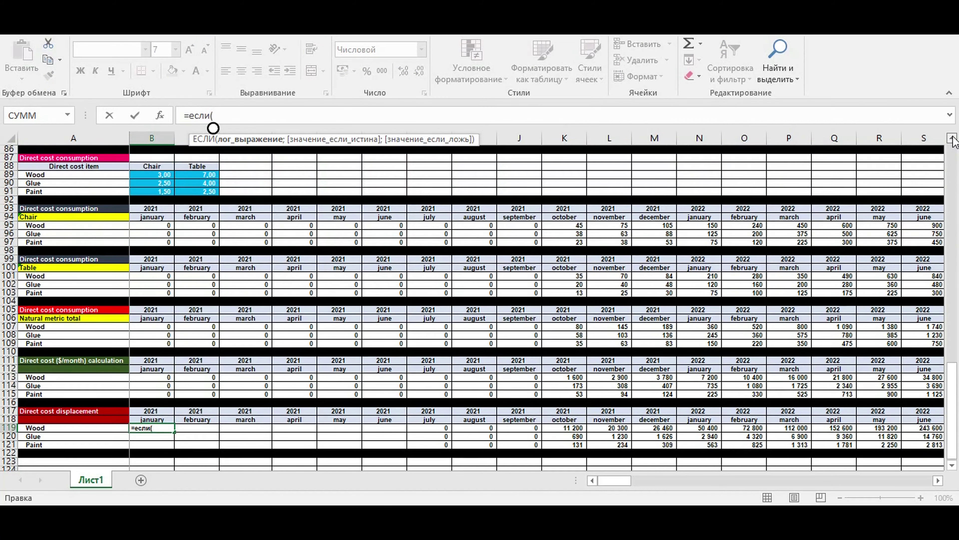
click(951, 138)
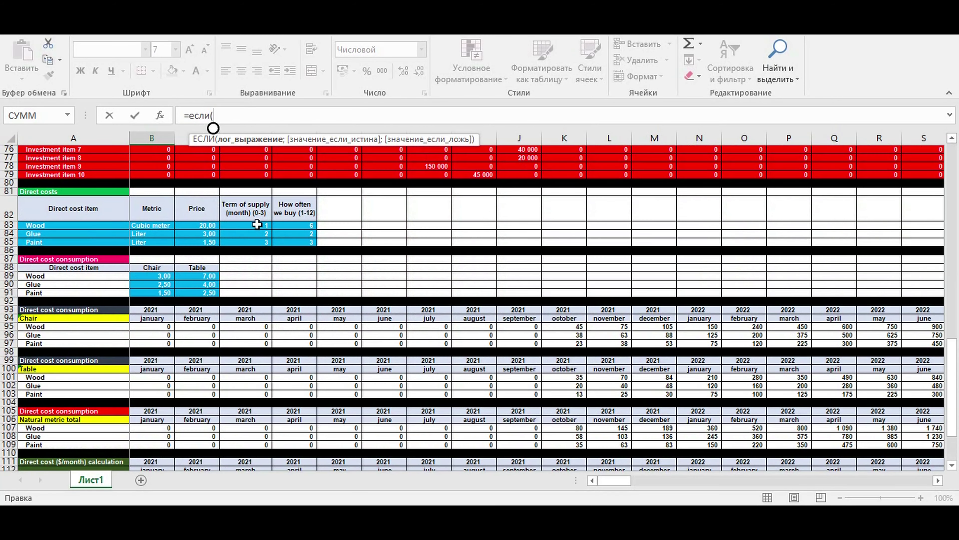
click(252, 226)
click(242, 120)
key(Left)
key(Left)
key(Left)
text(;)
key(BackSpace)
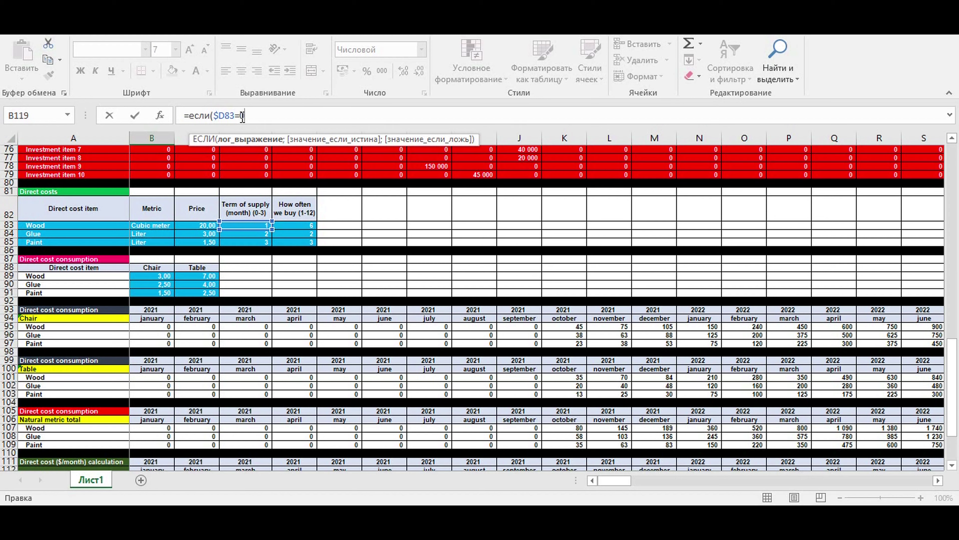
- Complete the first clause: term 0 returns January's Wood cost B113
text(=0;)
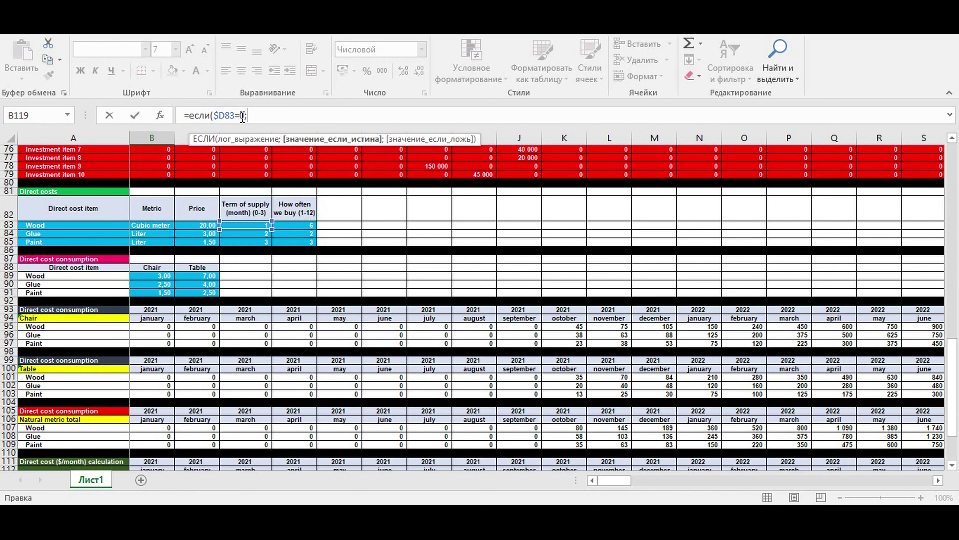
click(951, 465)
scroll(951, 469, down, 4)
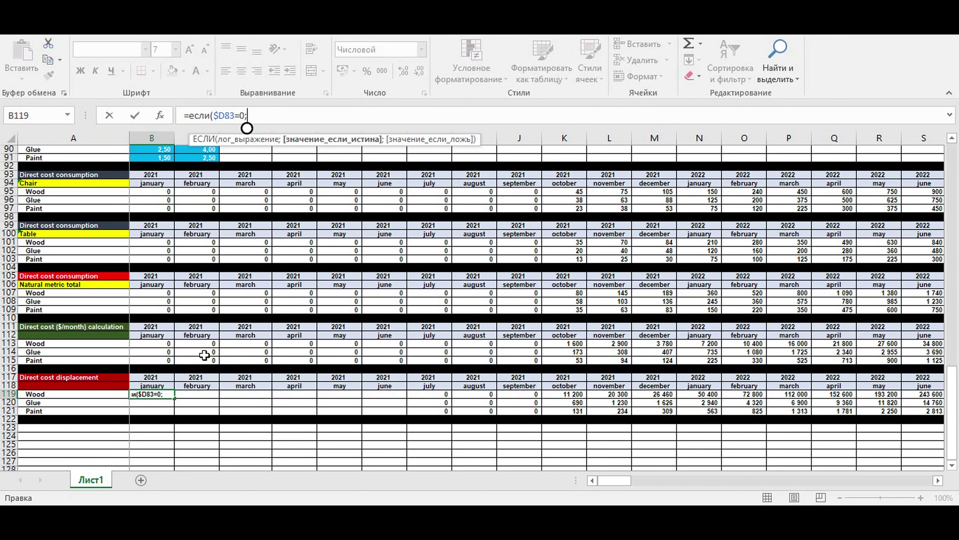
click(151, 343)
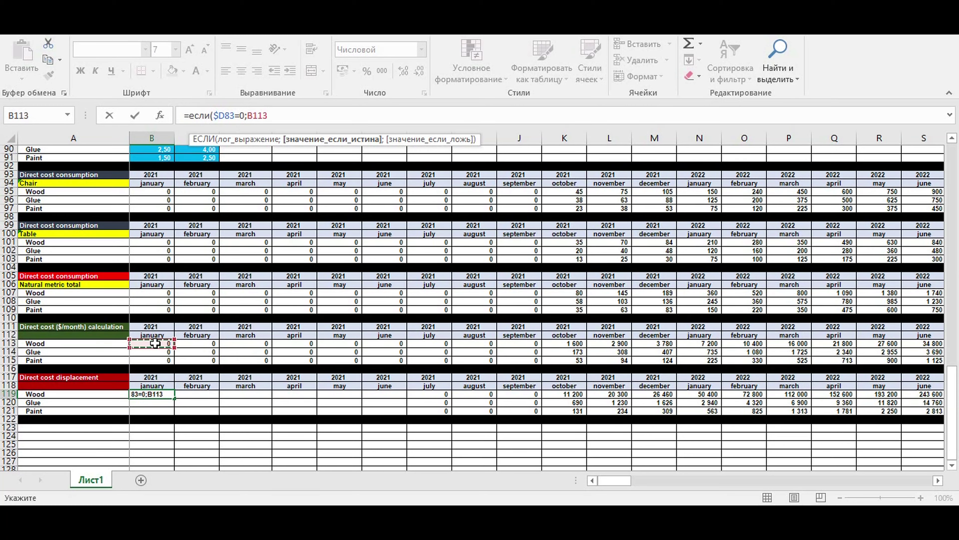
text(;)
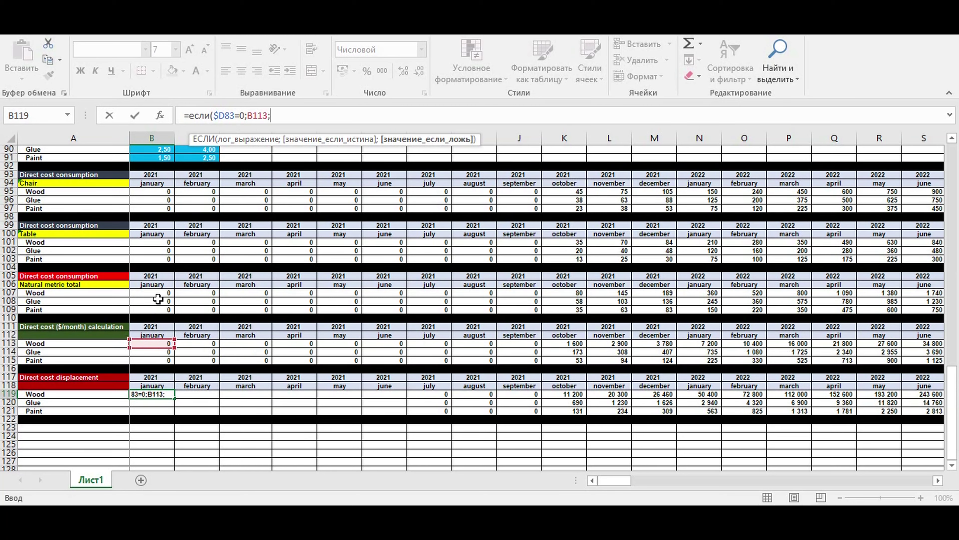
- Add a second nested clause: term 1 returns February's Wood cost C113
drag(270, 115, 175, 120)
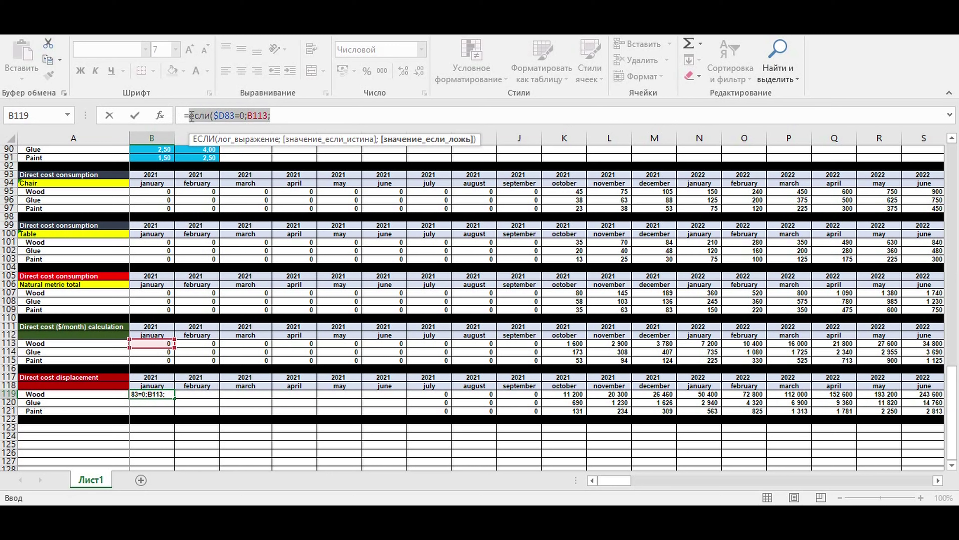
key(ctrl+c)
click(292, 117)
key(ctrl+v)
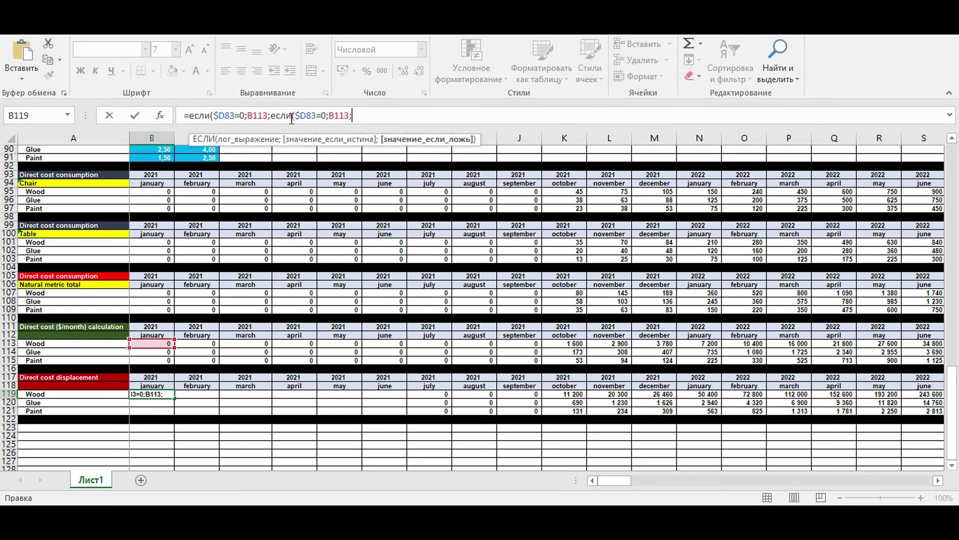
double_click(324, 115)
text(1)
drag(328, 115, 349, 115)
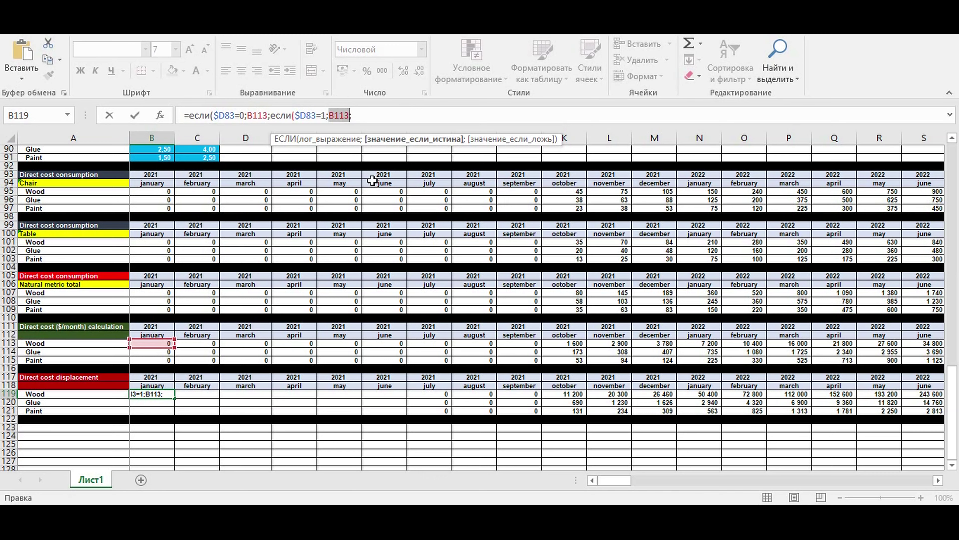
click(201, 343)
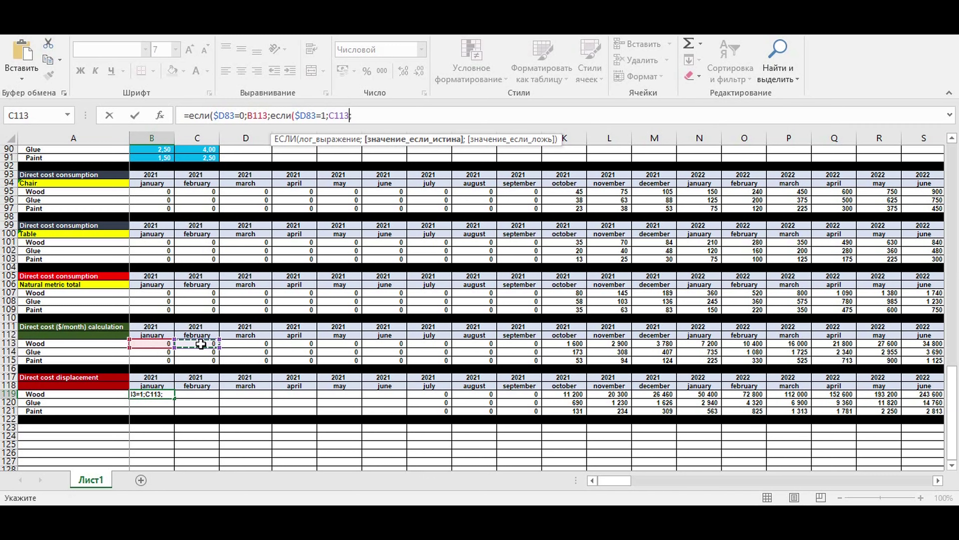
- Add a third nested clause: term 2 returns March's Wood cost D113
drag(352, 116, 272, 115)
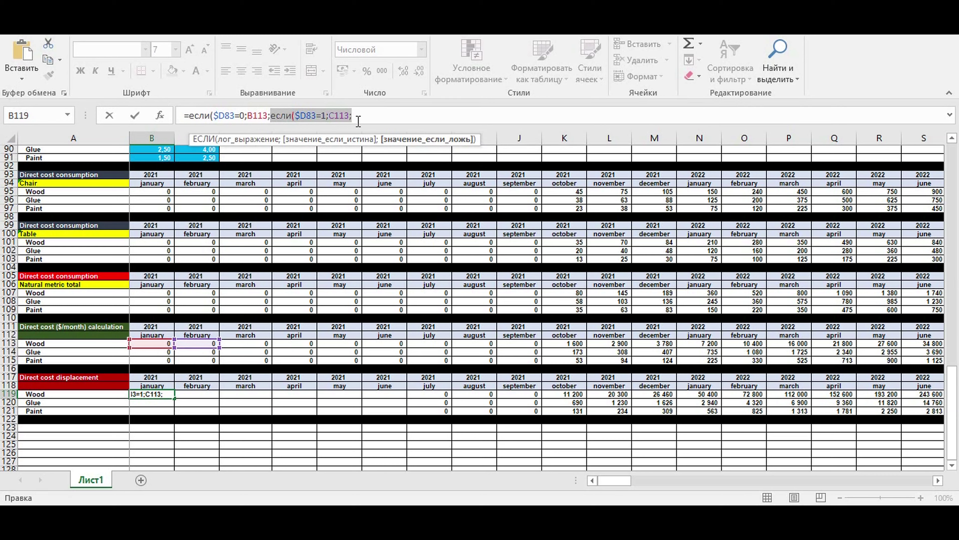
key(ctrl+c)
click(378, 113)
key(ctrl+v)
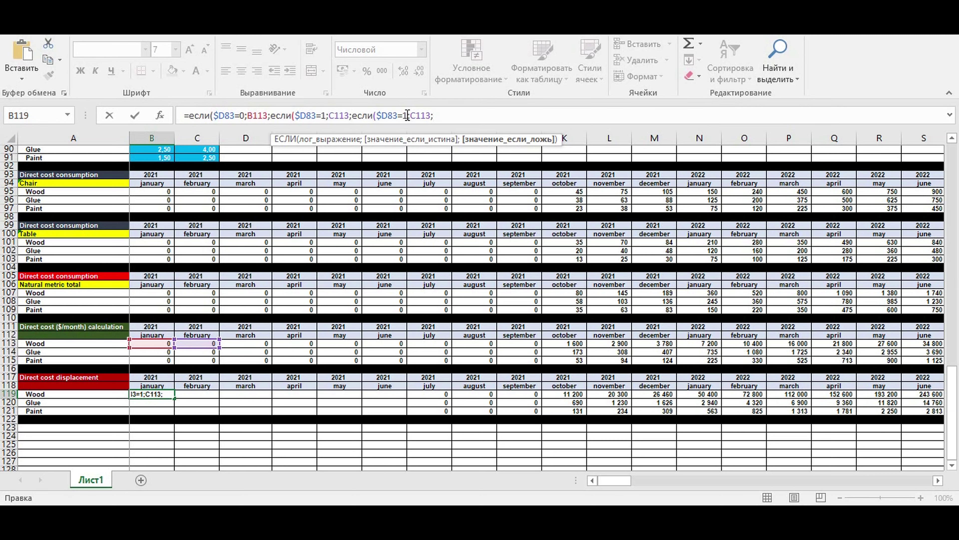
double_click(405, 115)
text(2)
drag(410, 116, 432, 115)
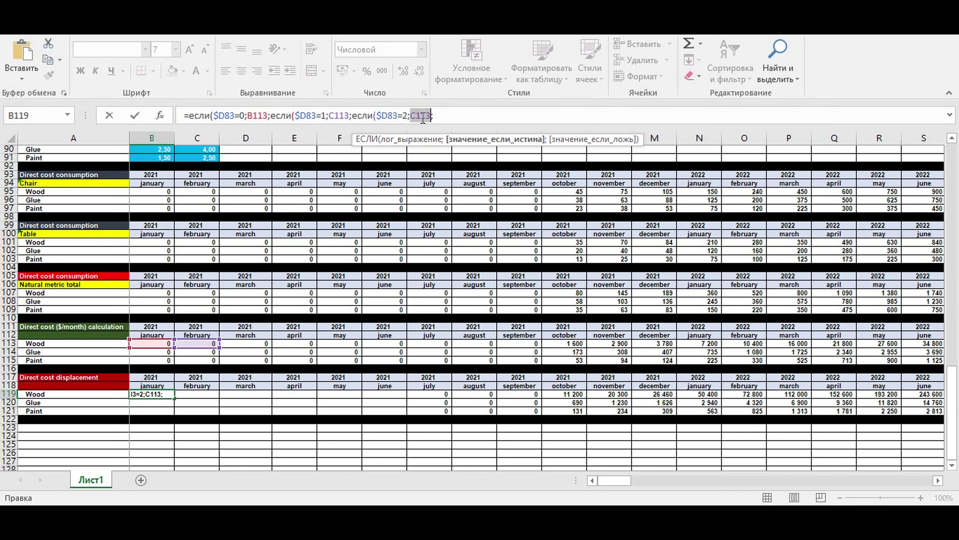
click(246, 344)
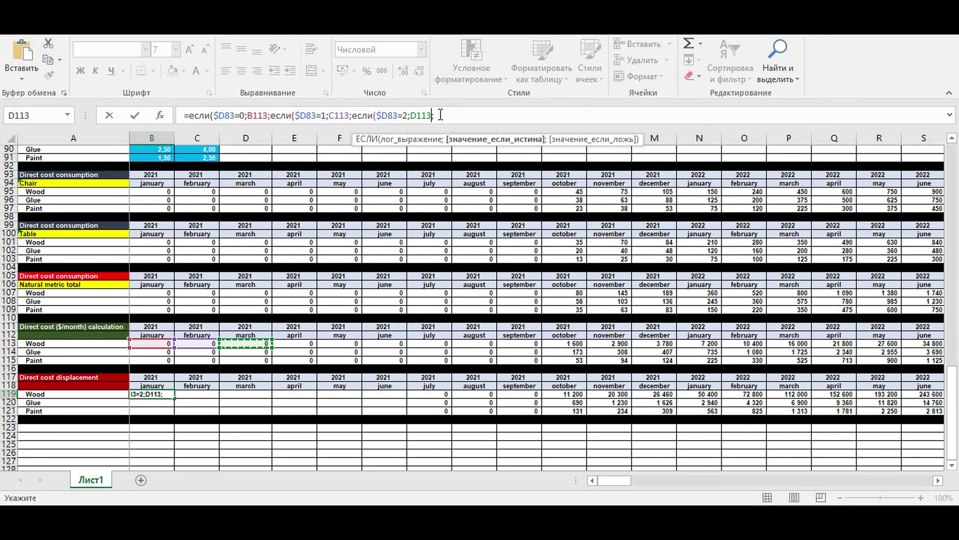
- Add the fourth clause (term 3 returns April's E113), close with 0 and commit
drag(440, 116, 355, 113)
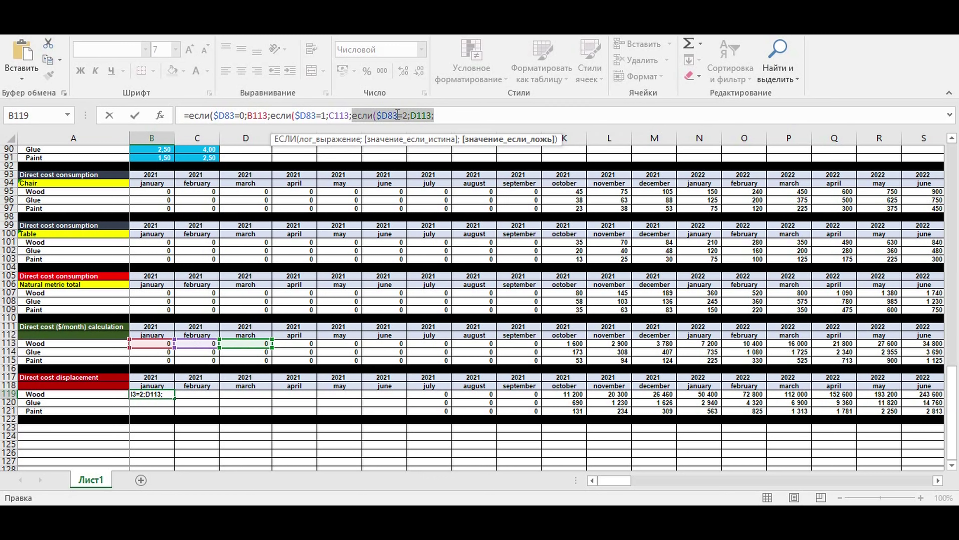
key(ctrl+c)
click(453, 116)
key(ctrl+v)
double_click(487, 115)
text(3)
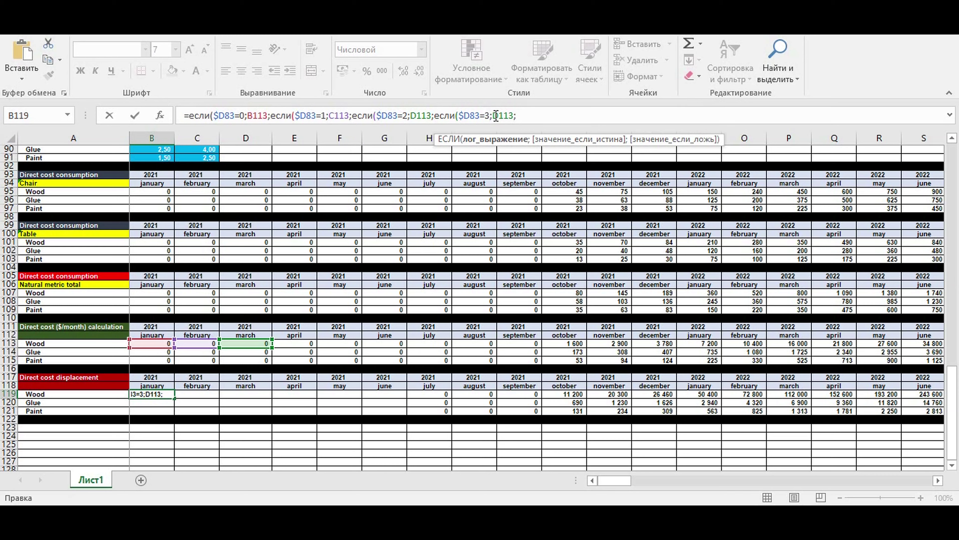
drag(497, 115, 516, 116)
click(291, 344)
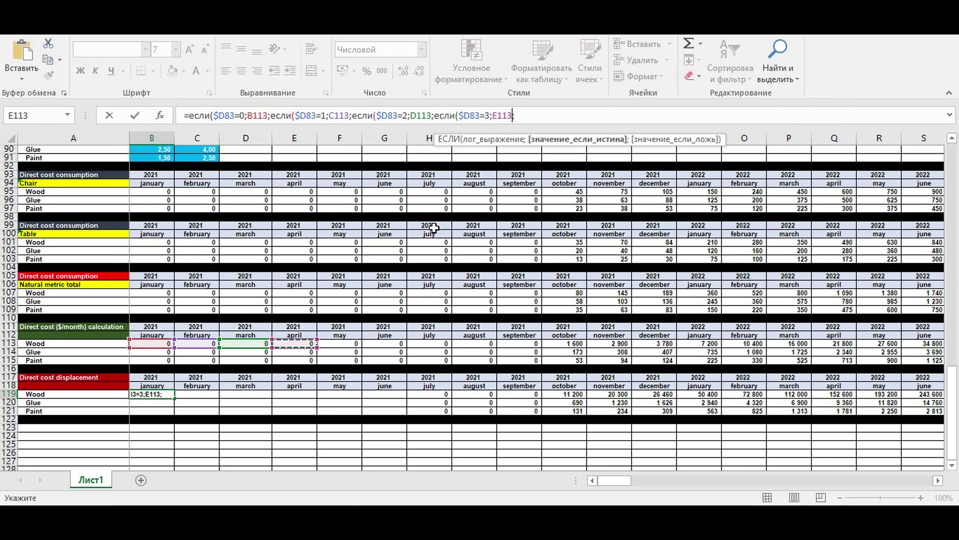
click(525, 116)
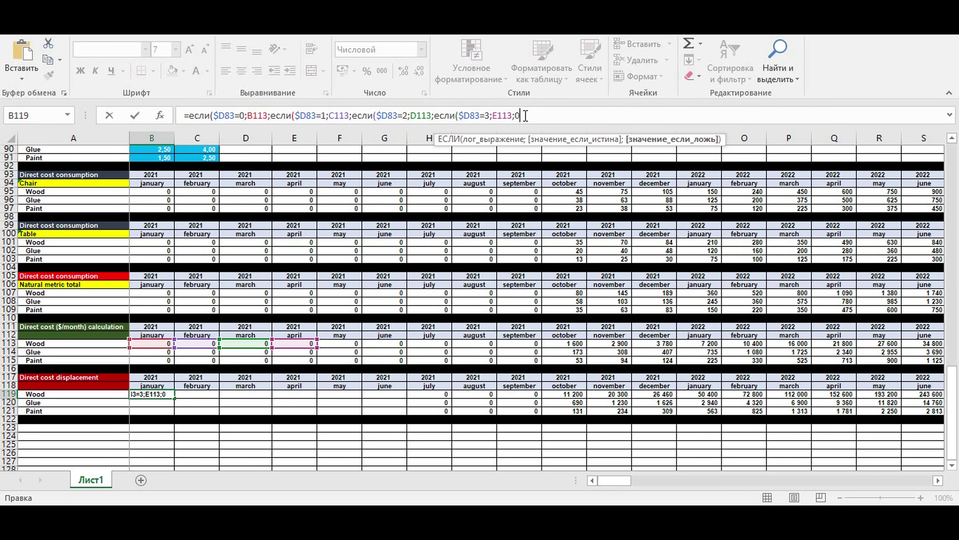
text(0)))))
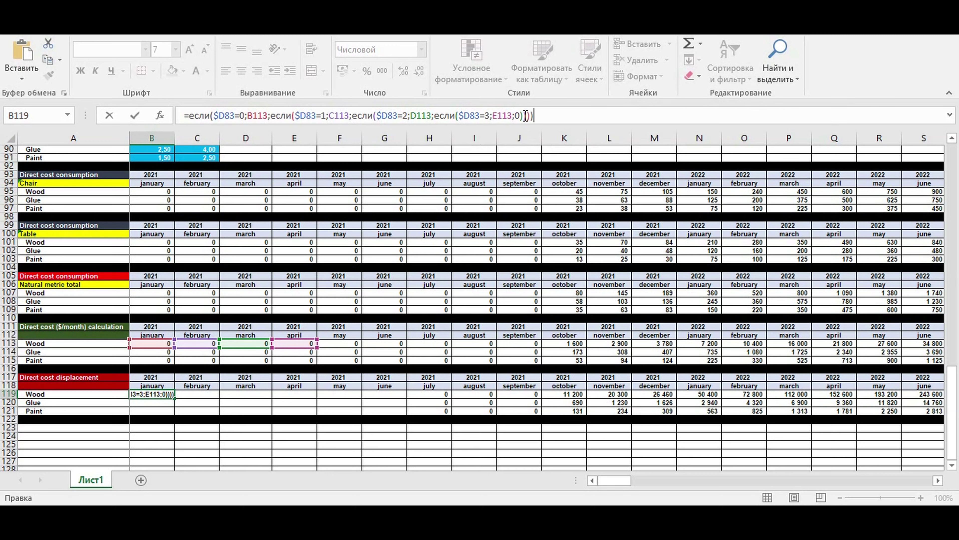
key(Return)
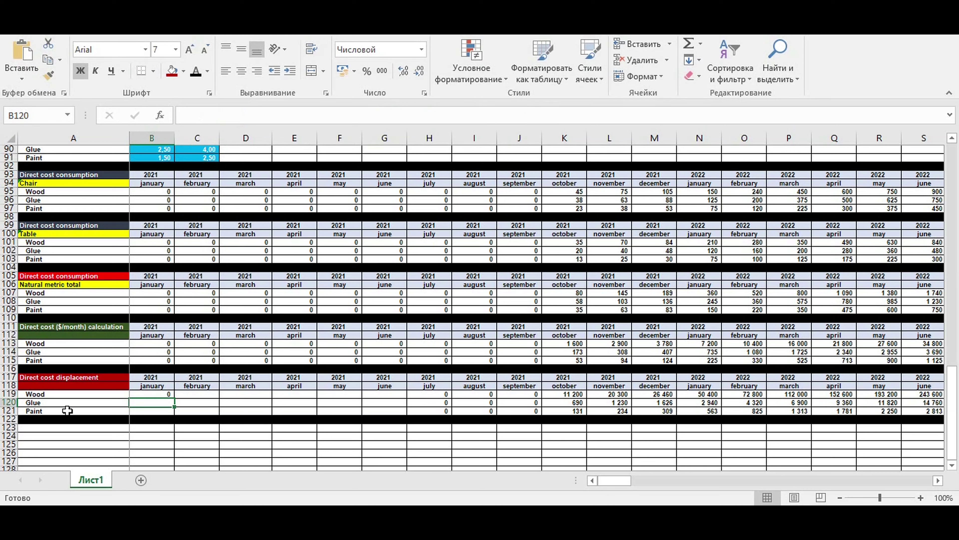
click(150, 393)
- Fill B119's IF formula down to Paint and across all months, then check the shifted results
drag(174, 400, 767, 416)
click(588, 434)
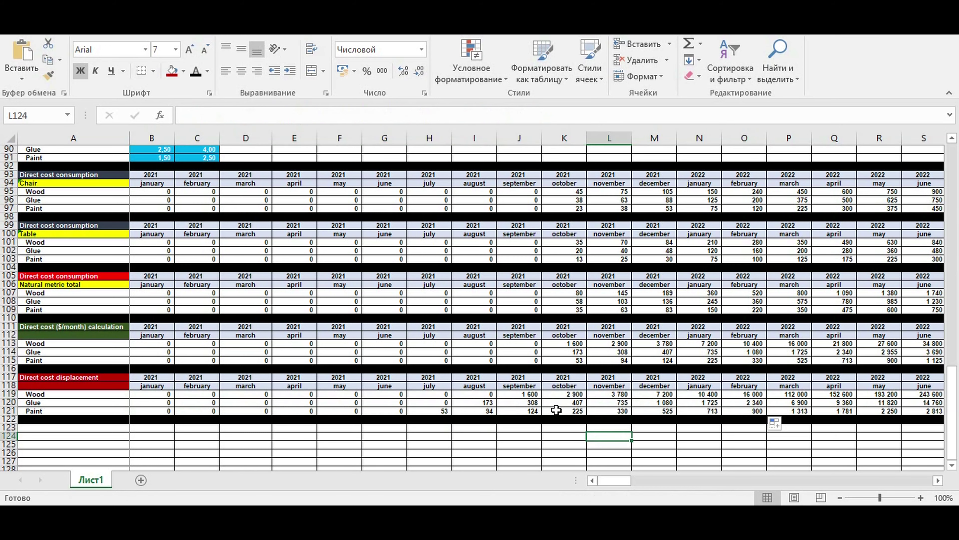
drag(436, 395, 534, 409)
drag(479, 395, 753, 417)
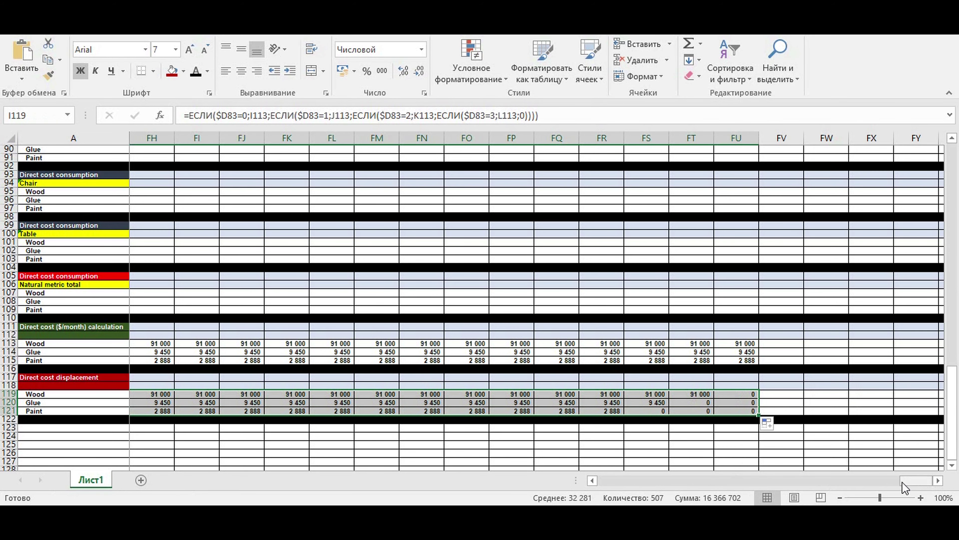
- Select the intermediate calculation rows 106–114 above the displacement block
drag(908, 481, 400, 483)
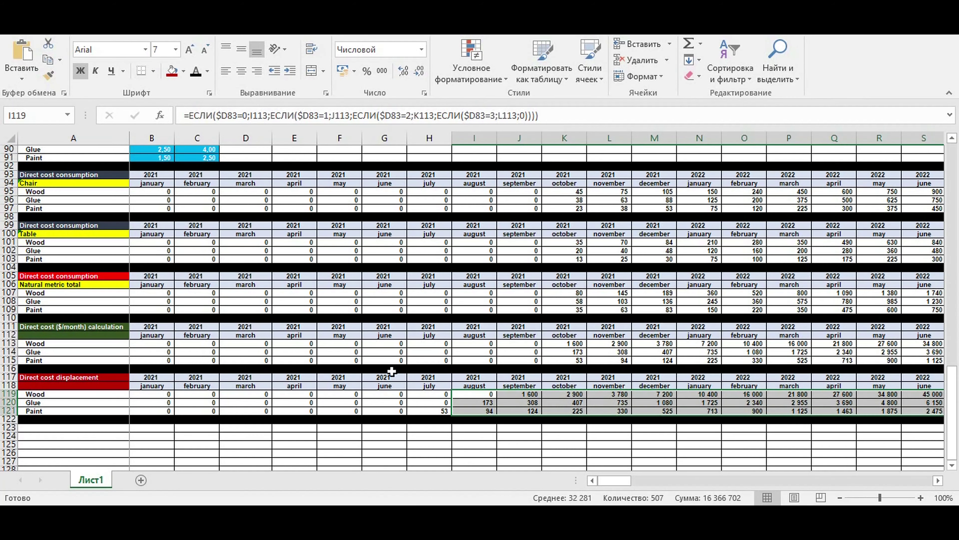
scroll(377, 347, up, 2)
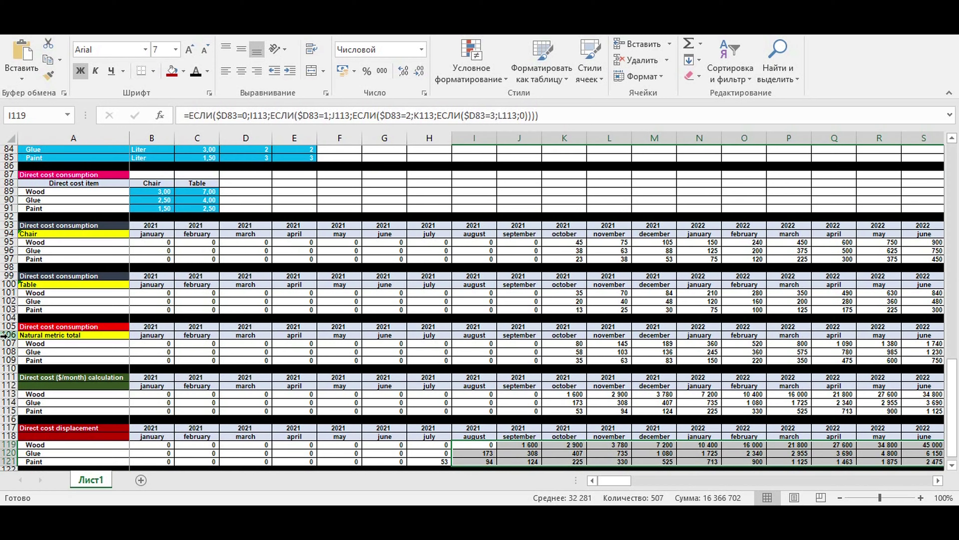
drag(8, 336, 7, 411)
- Hide the intermediate calculation rows
right_click(7, 372)
click(26, 346)
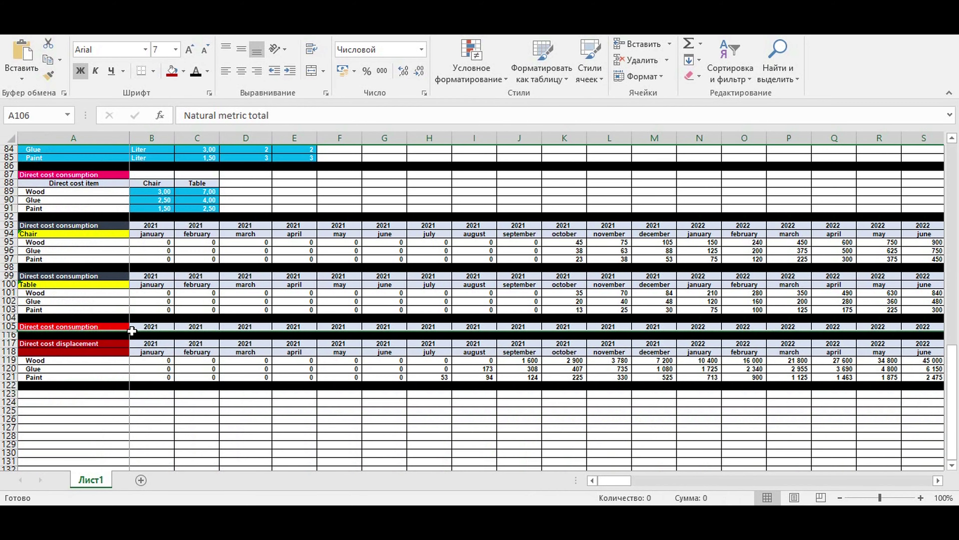
scroll(236, 334, up, 1)
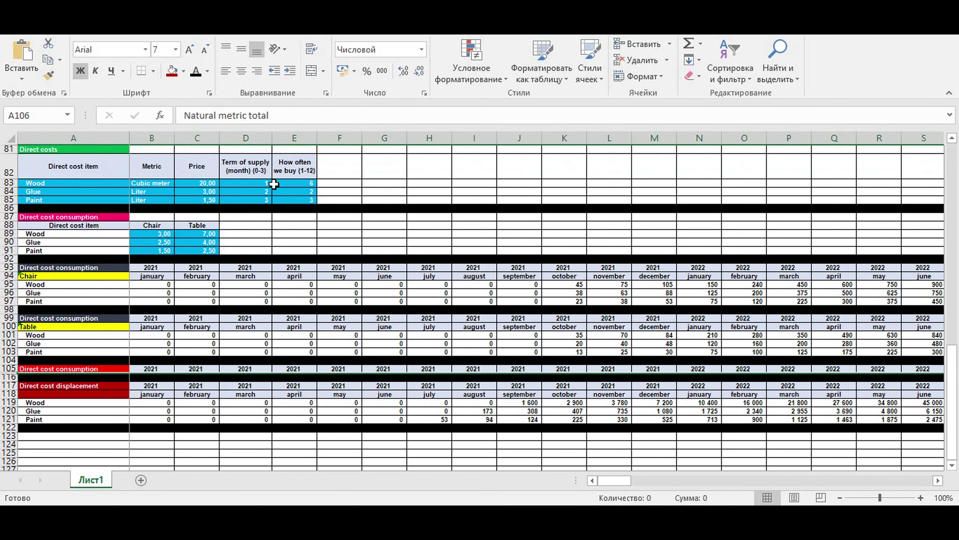
- Set Wood's term of supply to 0 and inspect October's consumption and displacement formulas
click(248, 187)
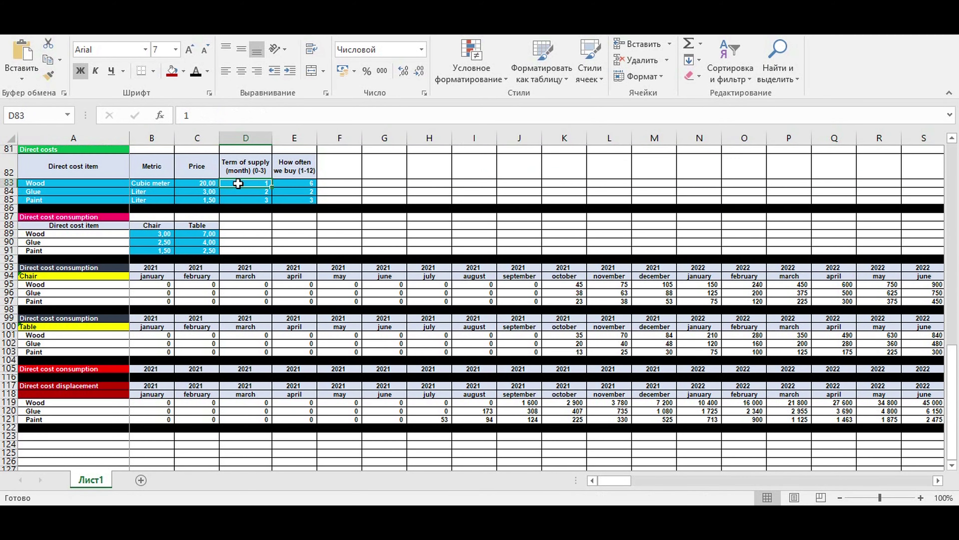
text(0)
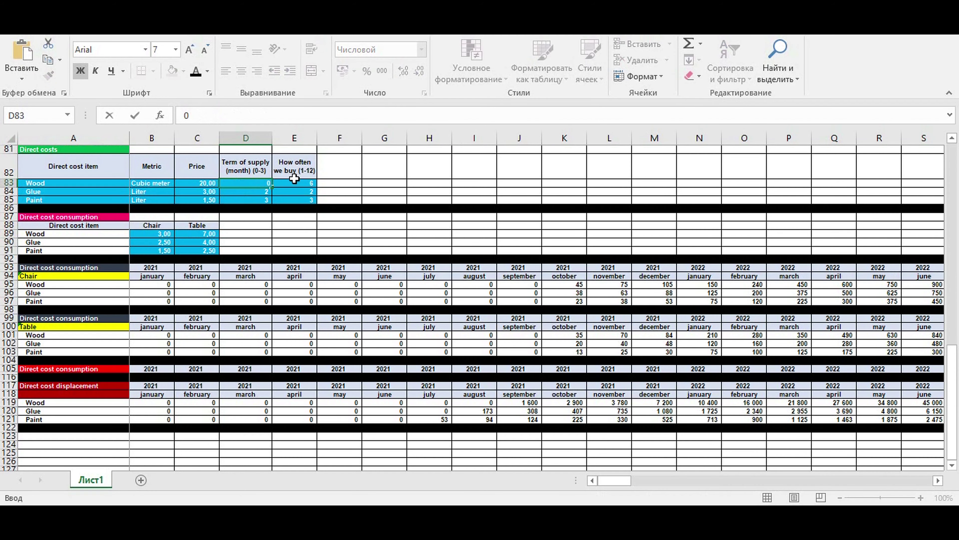
click(253, 185)
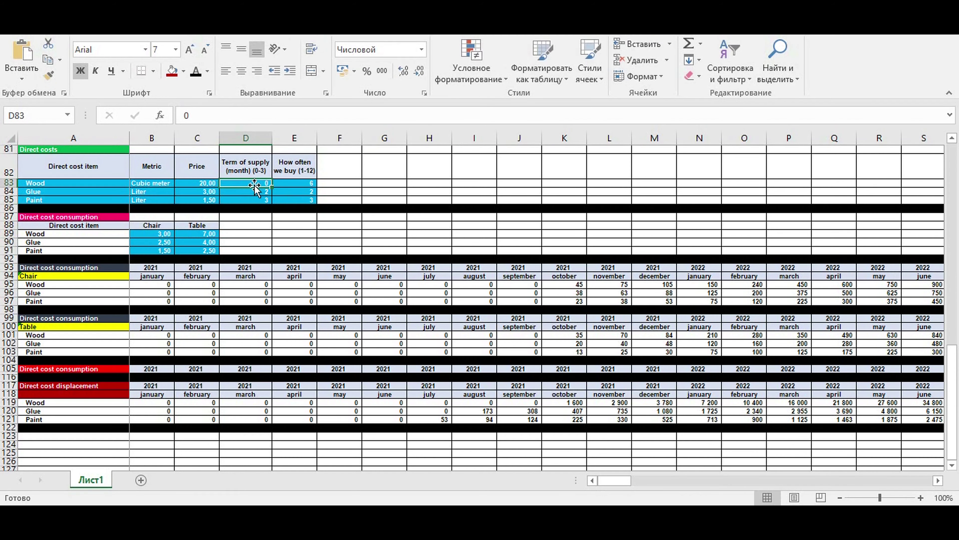
click(569, 334)
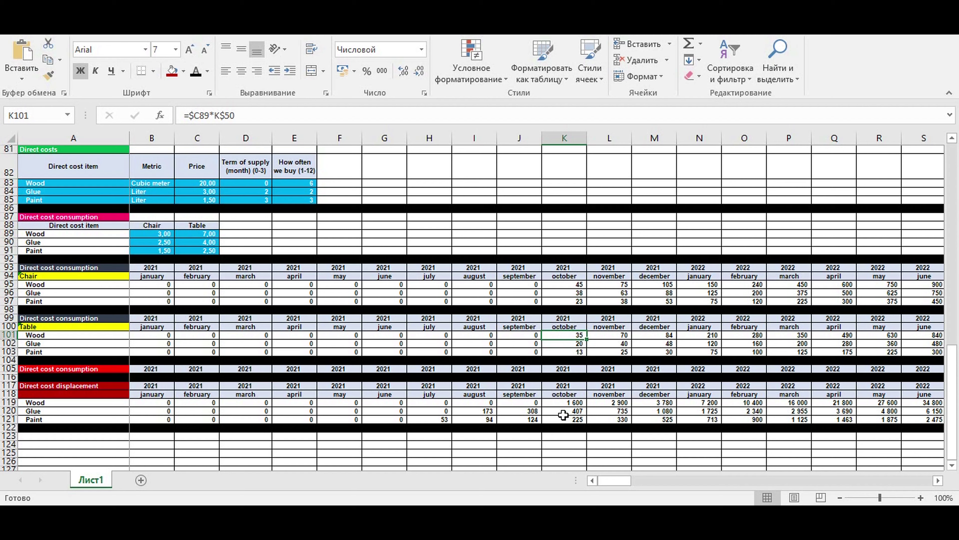
click(559, 401)
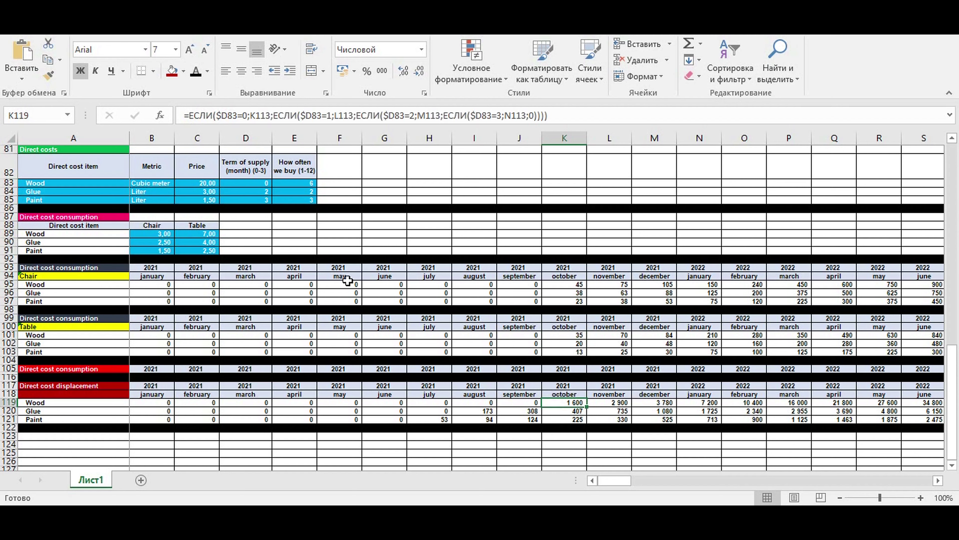
- Change Wood's term of supply to 1 and check the September displacement formula
click(249, 182)
text(1)
key(Return)
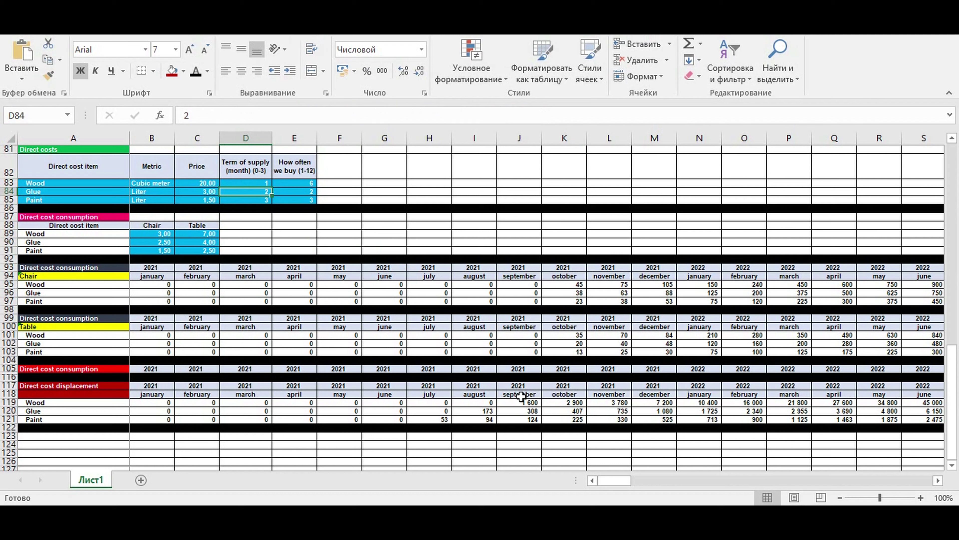
click(517, 402)
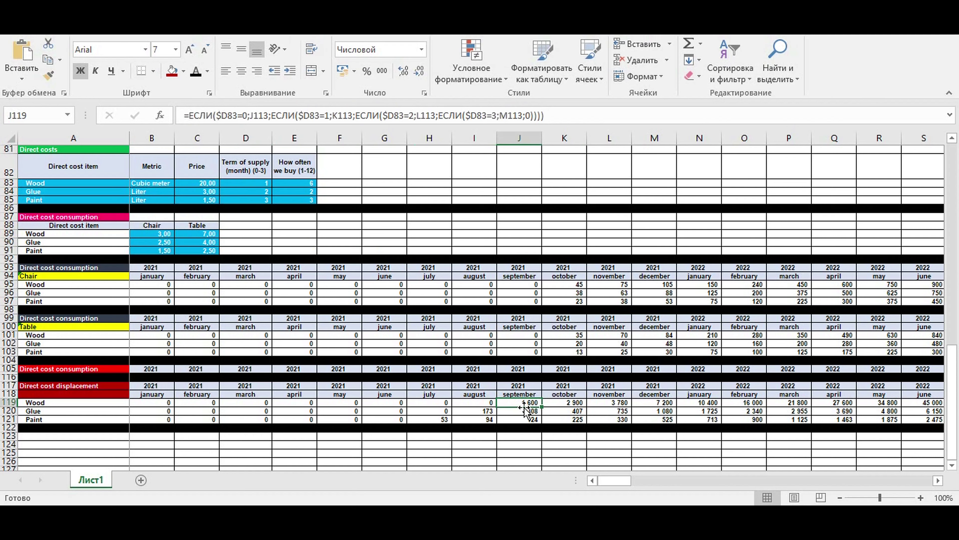
- Try a Wood term of supply of 2 and check the August–September displacement values
click(254, 183)
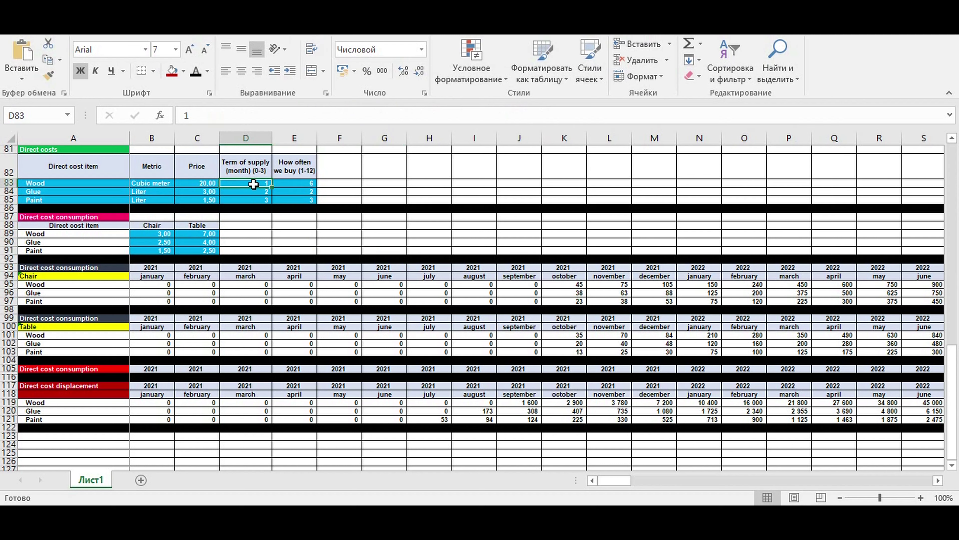
text(2)
key(Return)
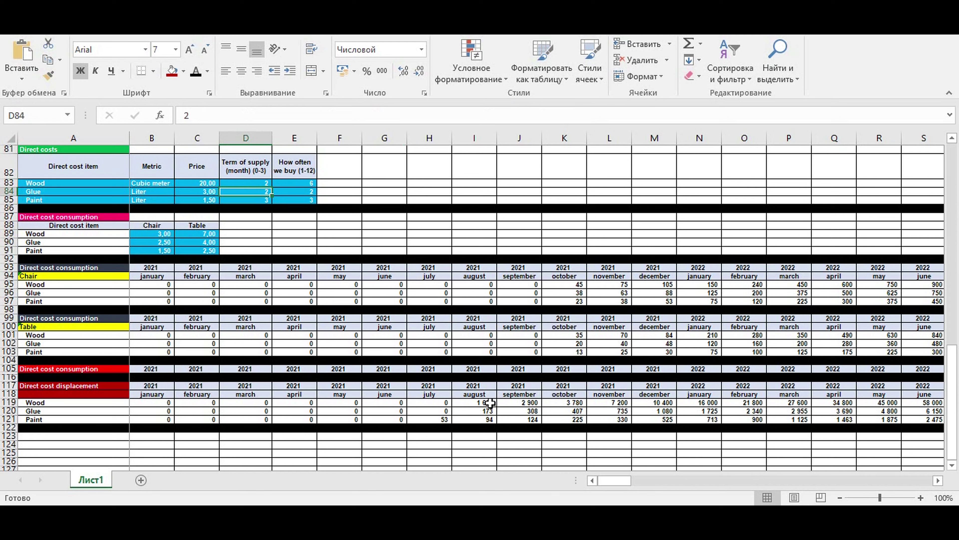
drag(465, 403, 529, 404)
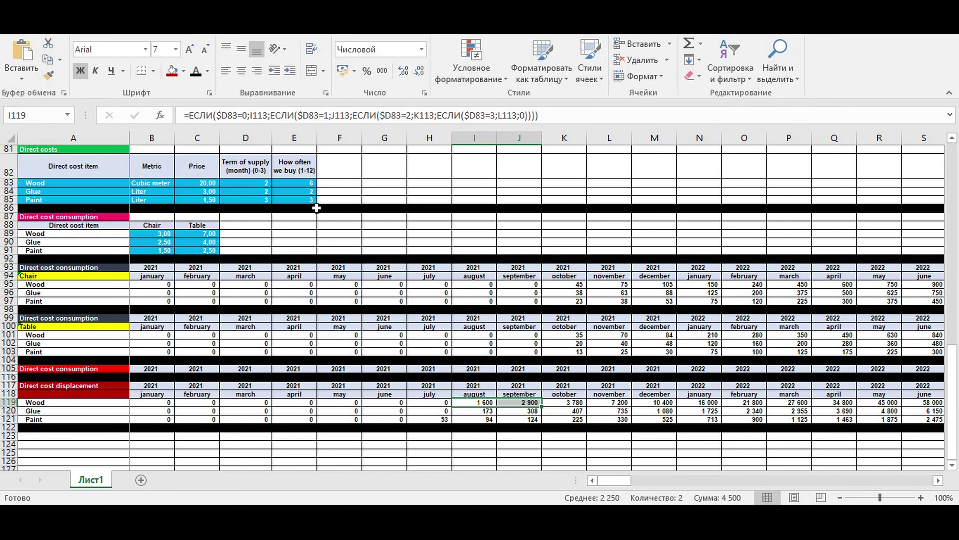
click(294, 242)
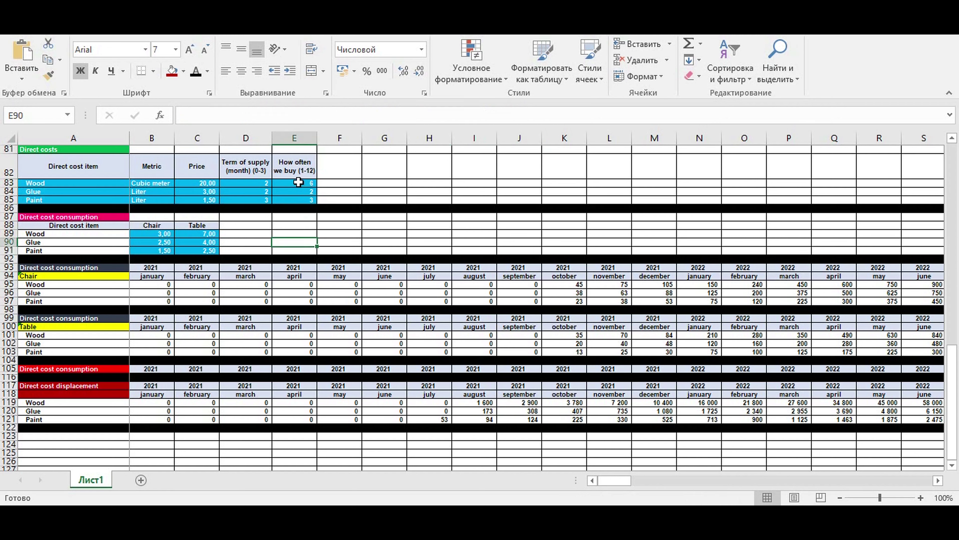
- Try a Wood term of supply of 3 and inspect a Table consumption formula
click(291, 185)
click(256, 184)
text(3)
key(Return)
click(343, 343)
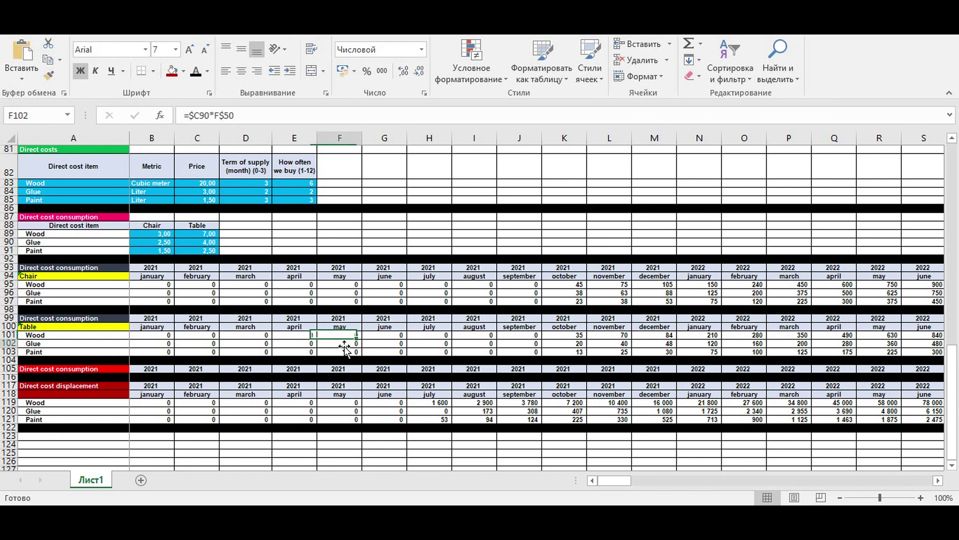
- Reset Wood's term of supply to 1, enter Glue's as 2, and select rows 99–119
click(250, 184)
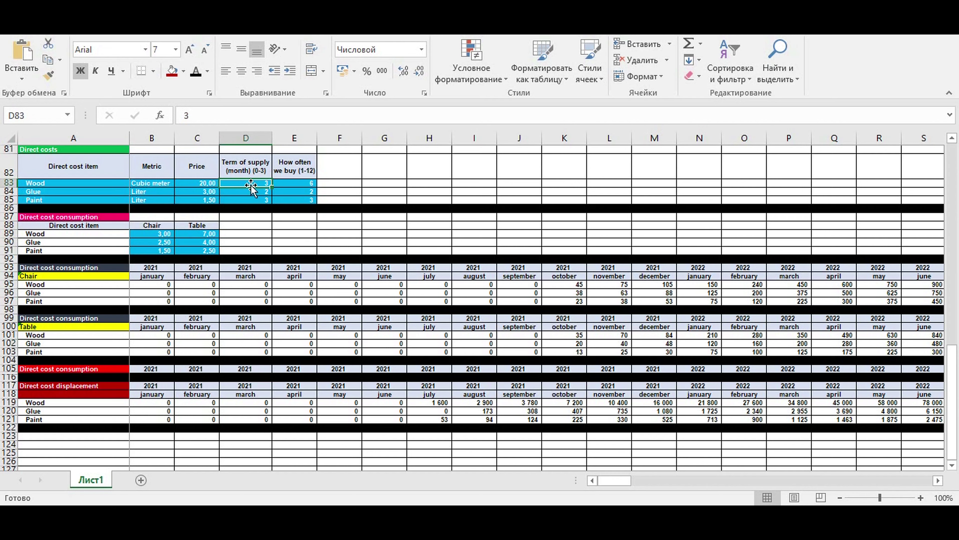
text(1)
key(Return)
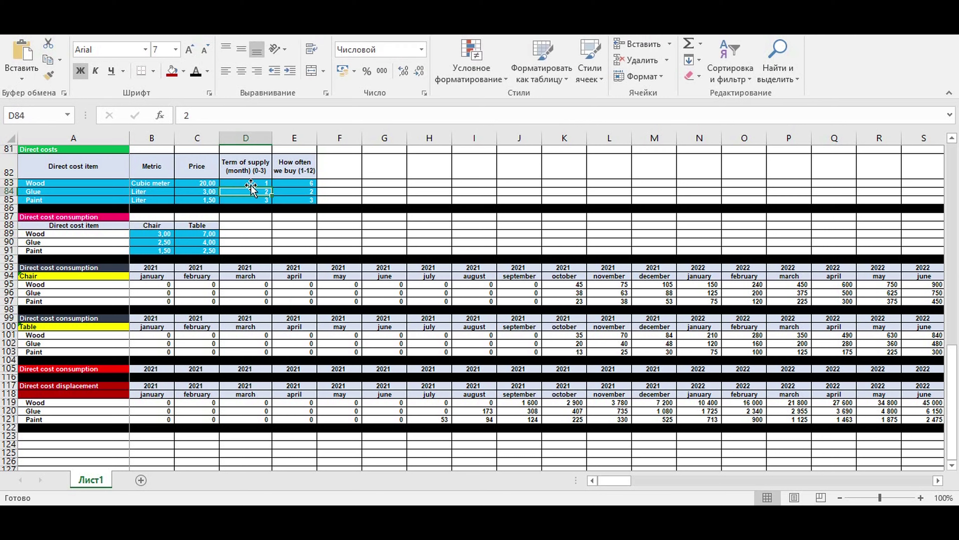
text(2)
key(Return)
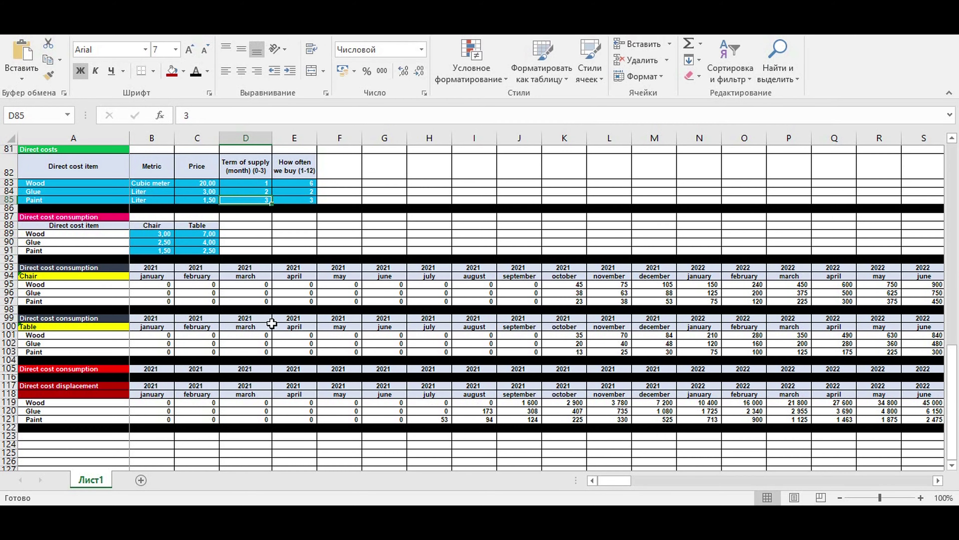
click(249, 326)
drag(2, 317, 7, 402)
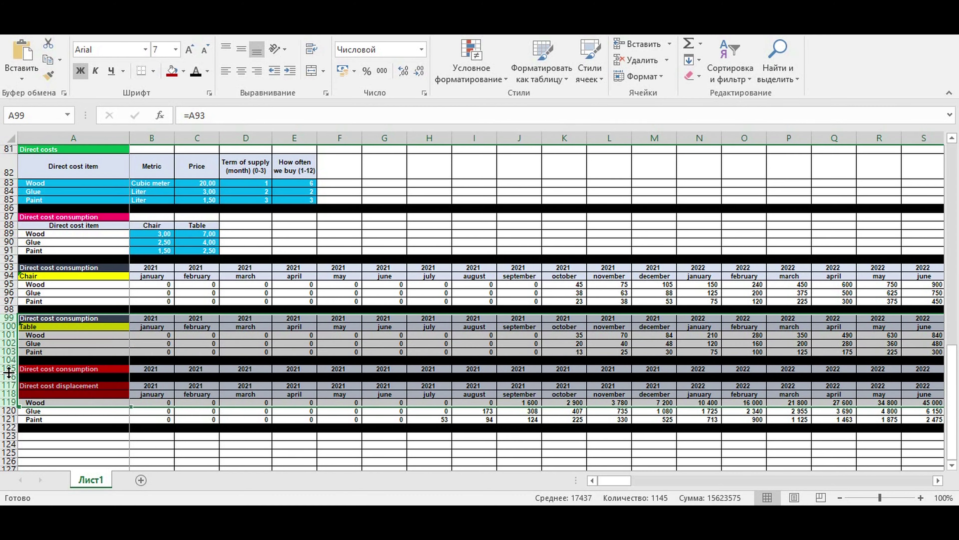
- Unhide the rows between 105 and 116
double_click(8, 373)
click(245, 368)
scroll(275, 367, down, 6)
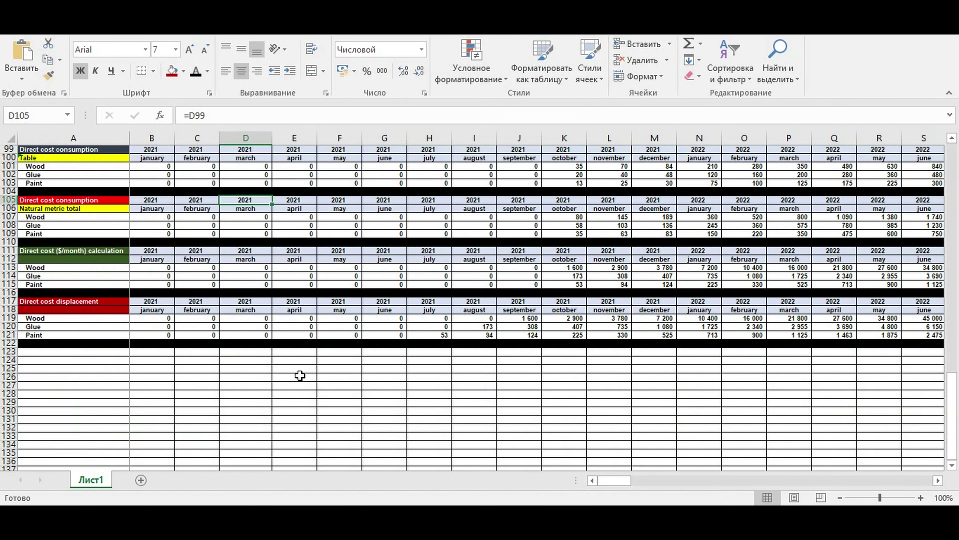
click(276, 417)
scroll(275, 328, up, 8)
- Check the purchase-frequency total and review the July–January displacement values
drag(295, 236, 296, 250)
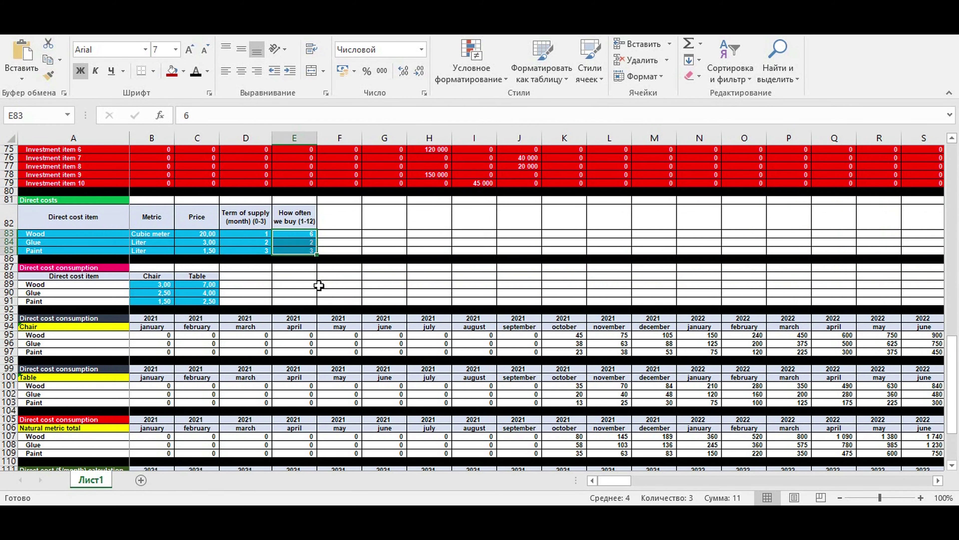
scroll(318, 286, down, 7)
click(182, 419)
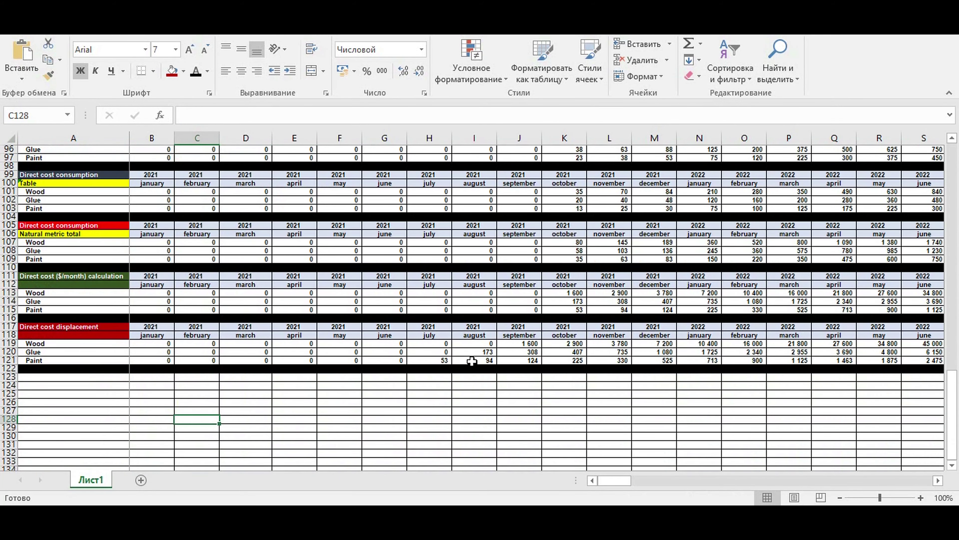
scroll(442, 343, down, 1)
click(438, 343)
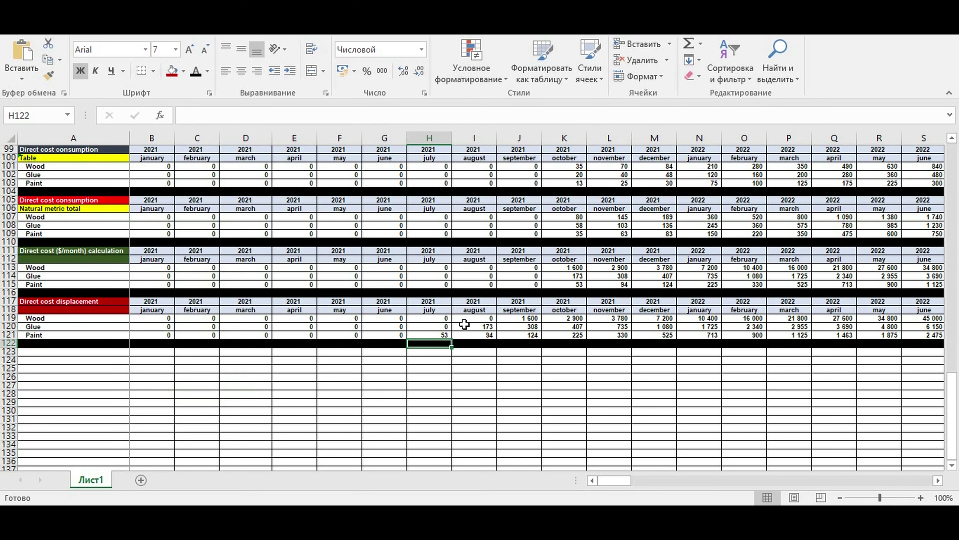
drag(444, 319, 702, 331)
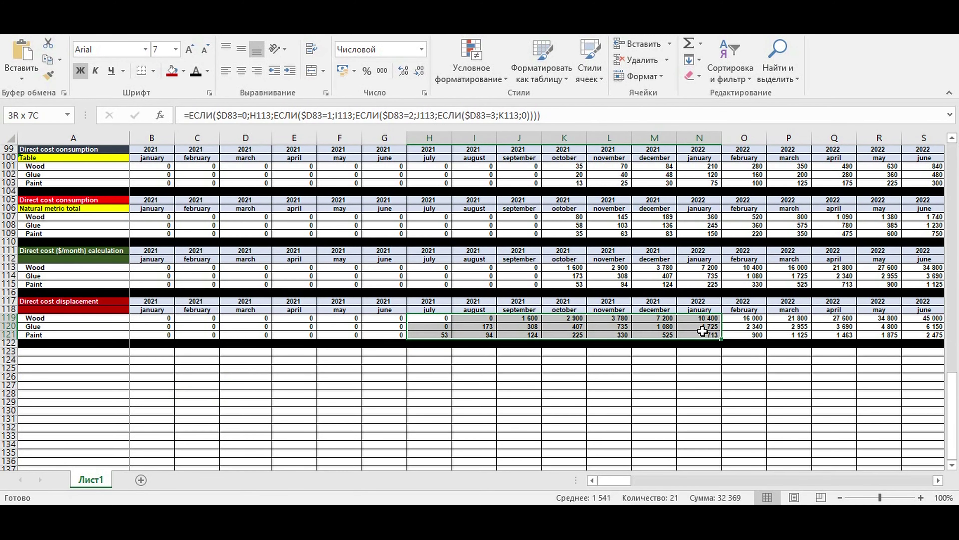
click(636, 391)
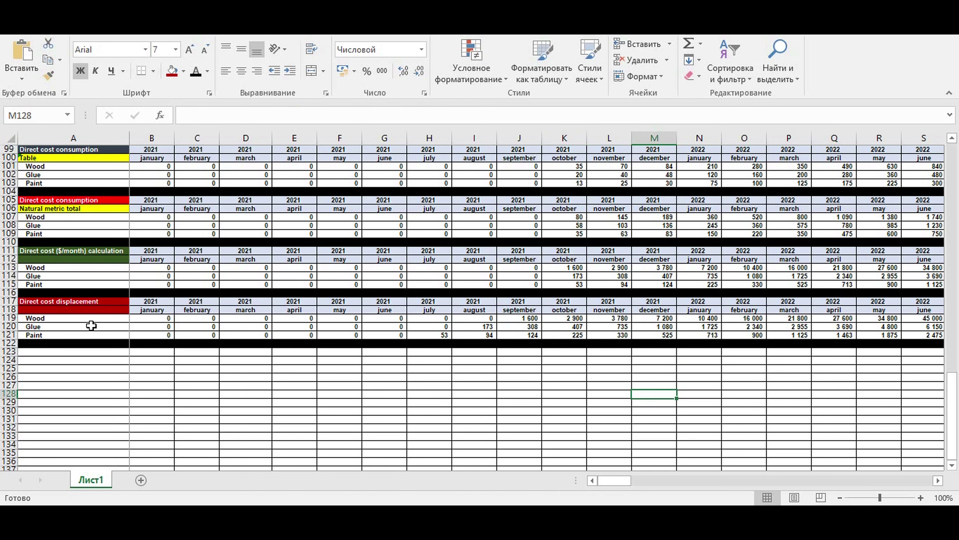
- Check the Glue and Paint label formulas, then copy the Direct cost displacement block rows
click(45, 326)
click(49, 335)
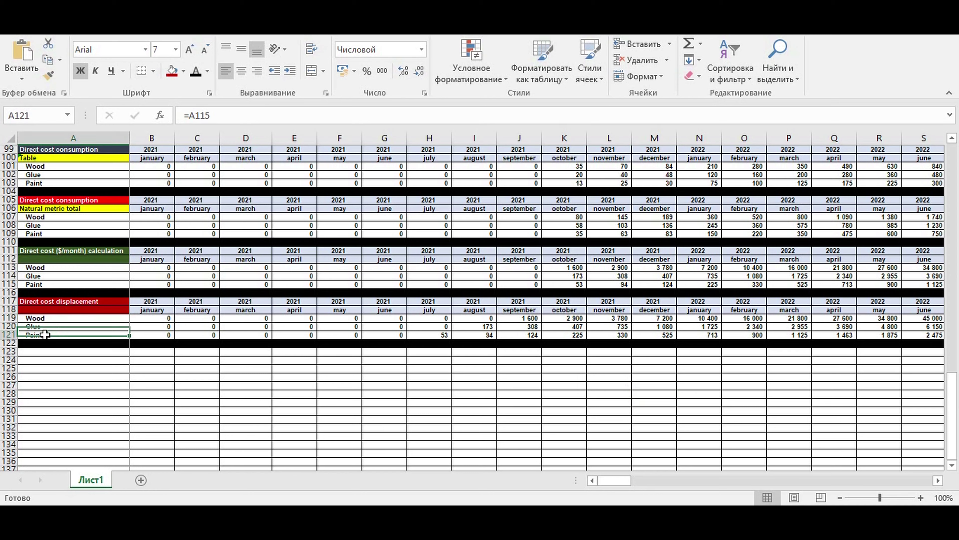
click(278, 384)
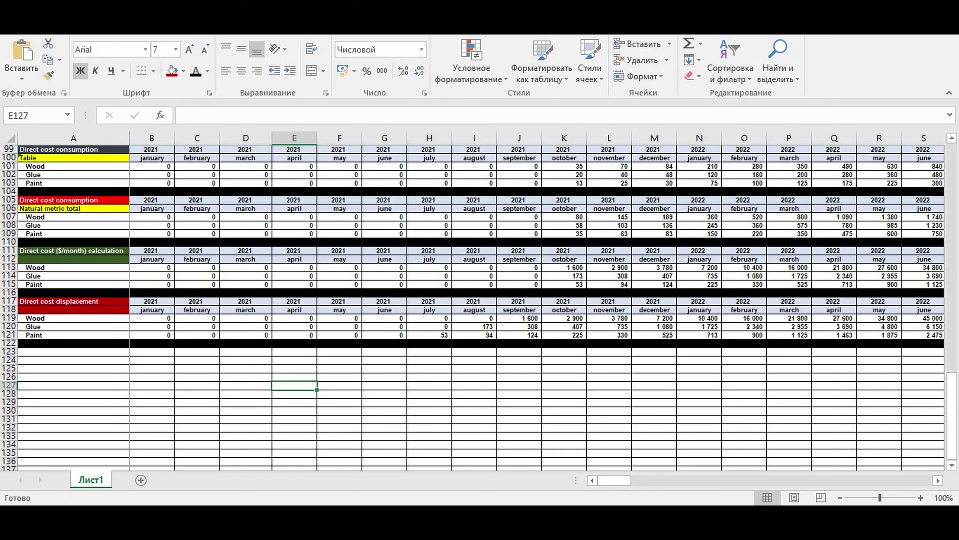
drag(8, 302, 9, 343)
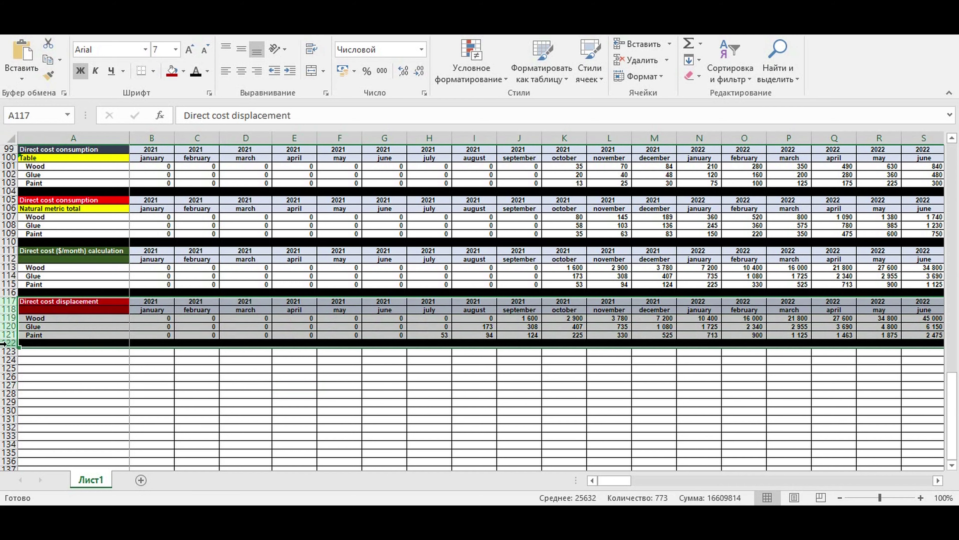
key(ctrl+c)
click(51, 352)
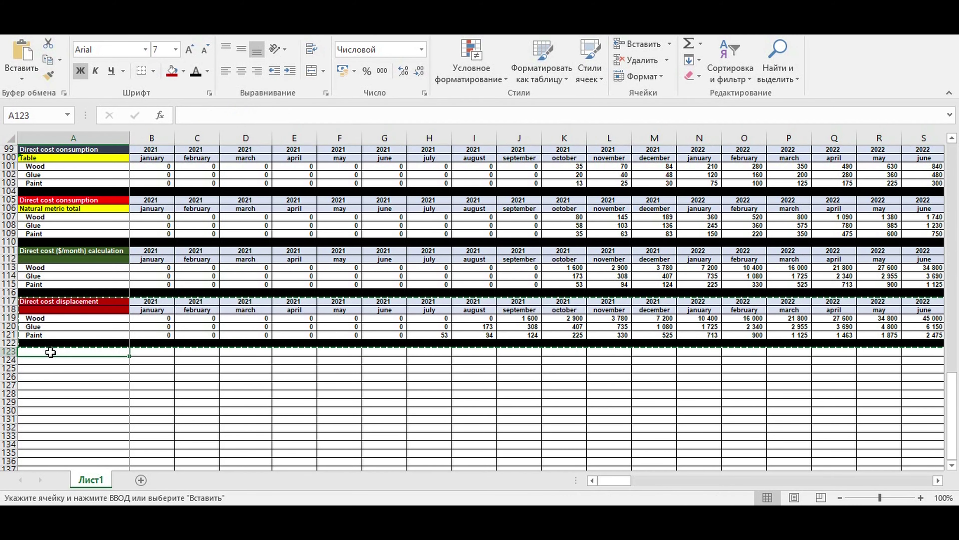
key(ctrl+v)
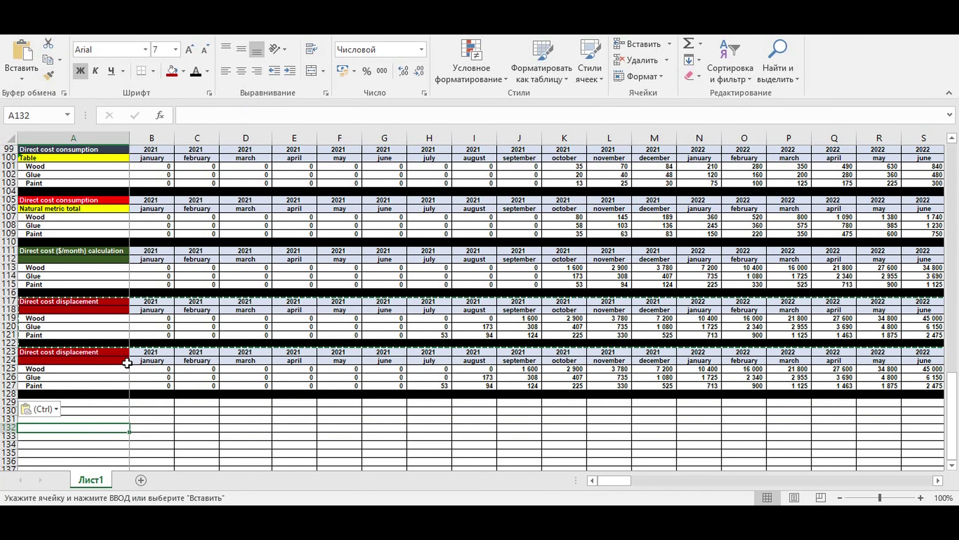
double_click(236, 115)
text(i)
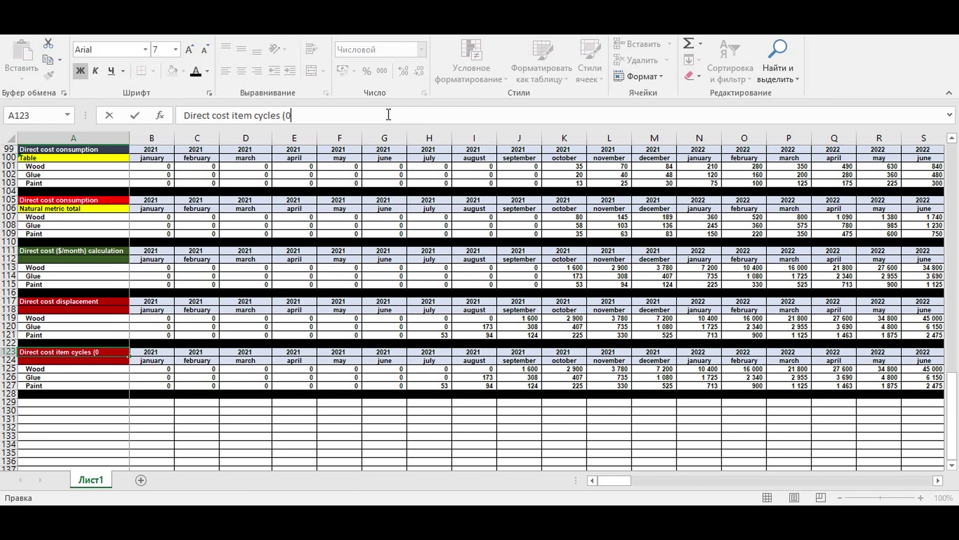
text(2-3-1-2-3-1-2-3)
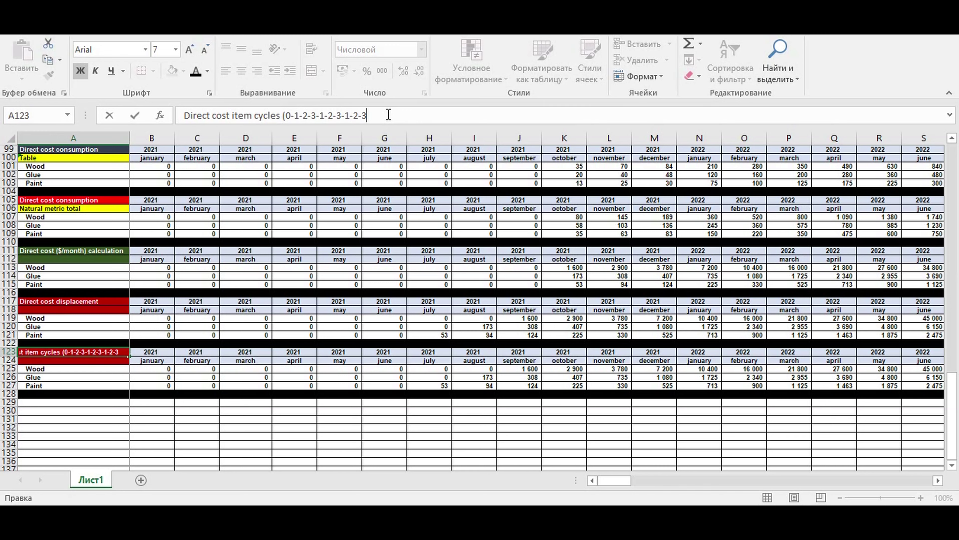
text())
key(Return)
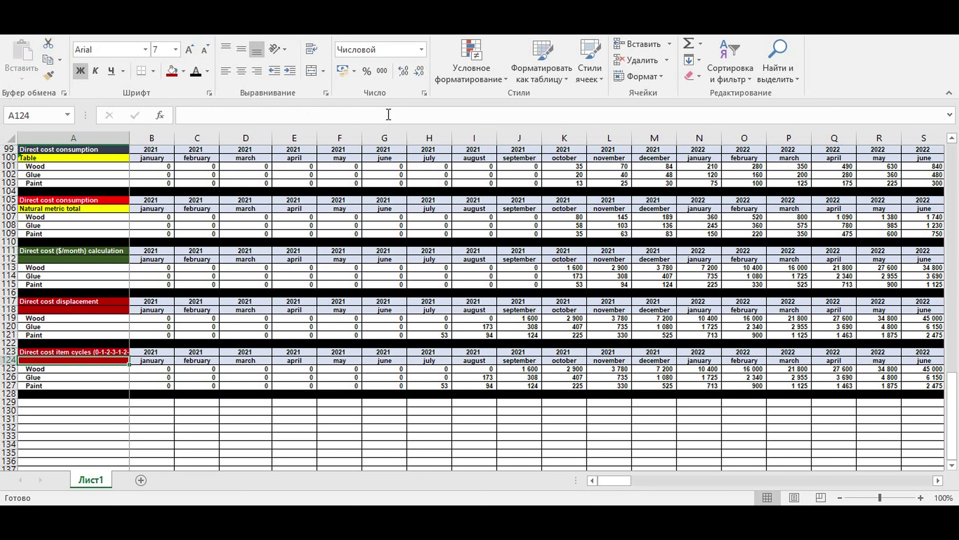
- Autofit column A and give the new block's title a dark gold fill
double_click(129, 137)
drag(119, 352, 113, 361)
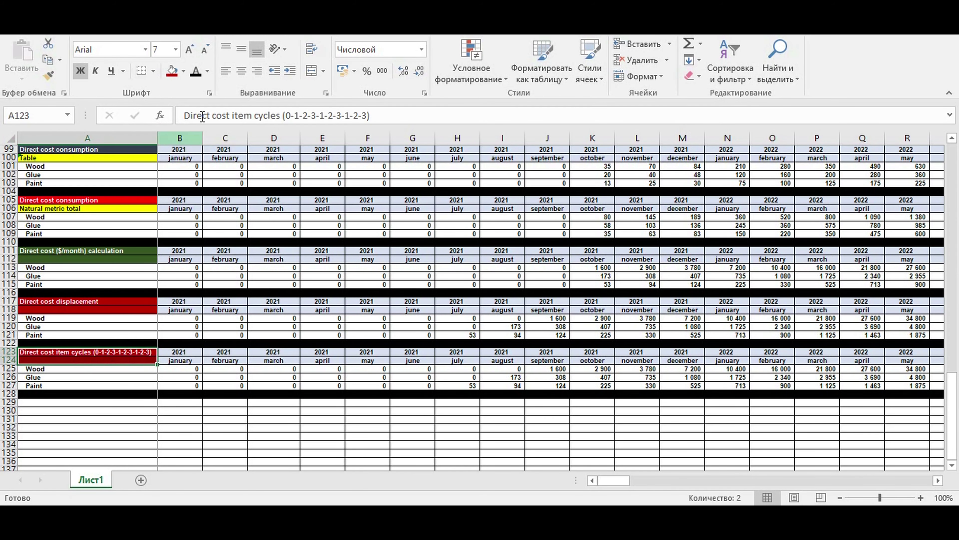
click(183, 71)
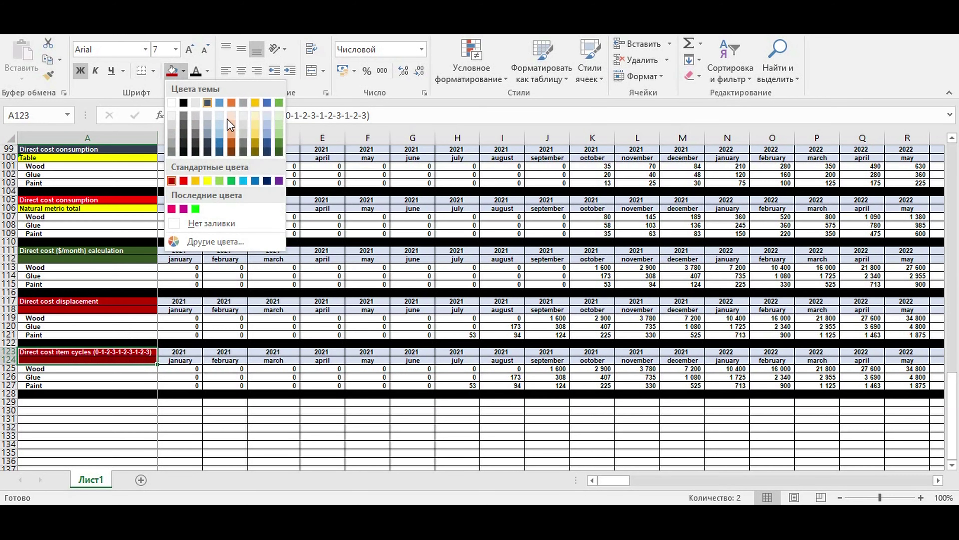
click(254, 151)
- Start an =ЕСЛИ( formula in the January Wood cycles cell B125
click(321, 268)
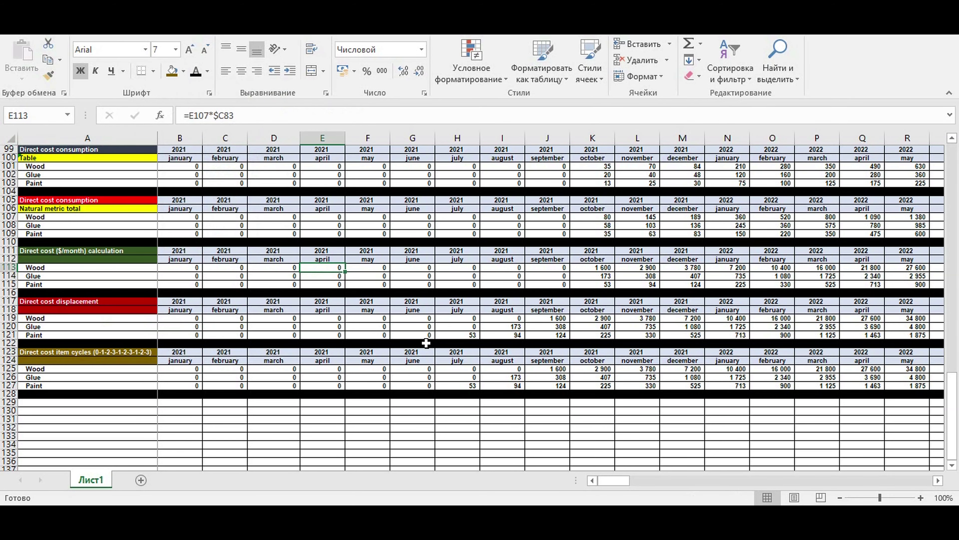
click(174, 369)
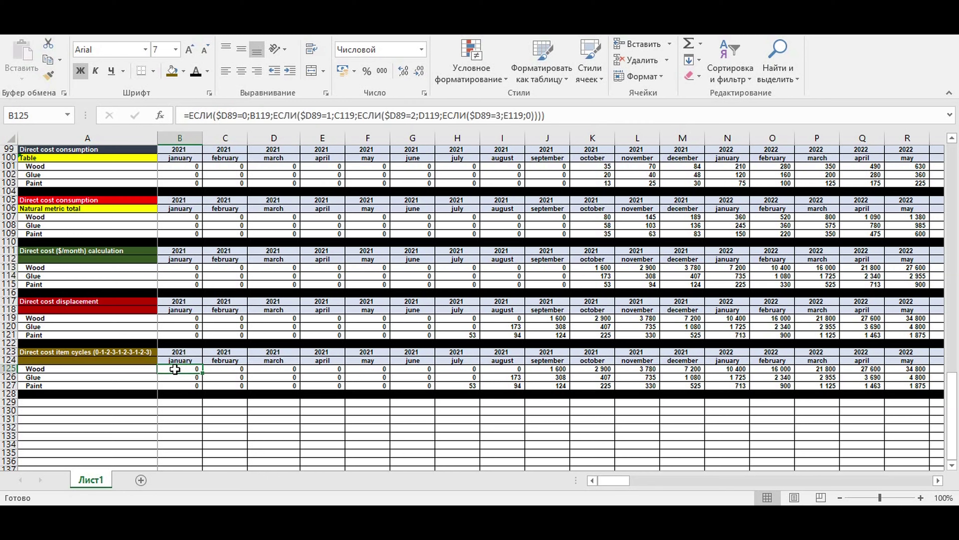
text(=)
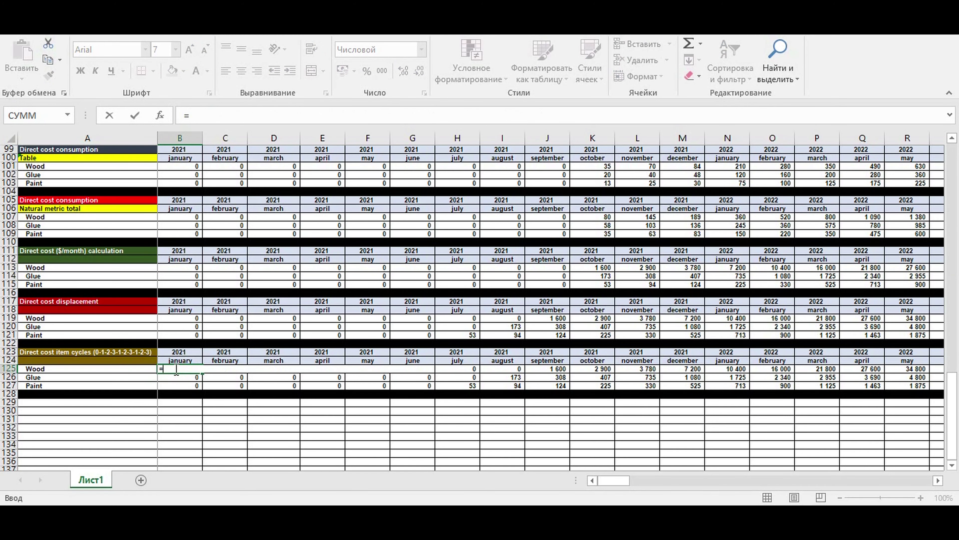
text(если()
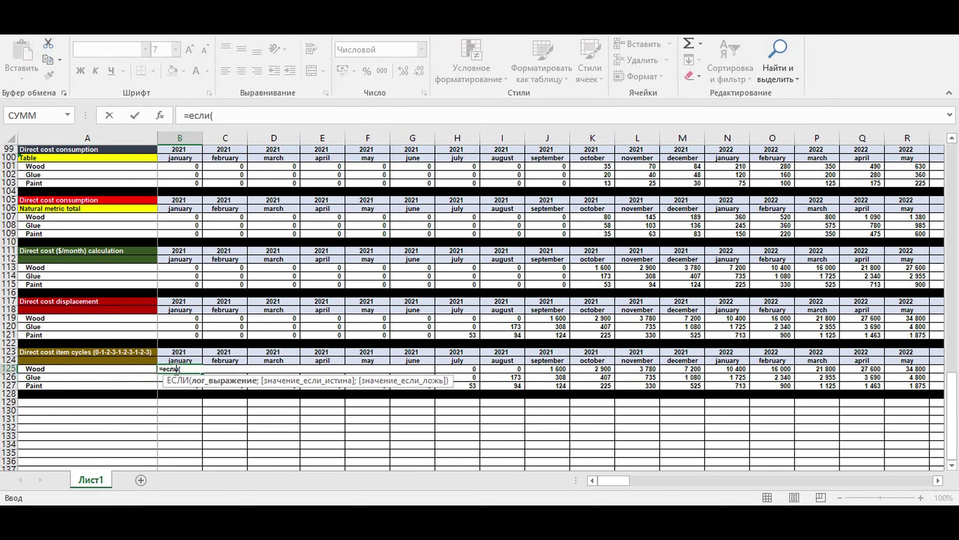
- Enter =ЕСЛИ(B119>0;1;0) in B125, fill it down to Paint, and clear the February–May cells
click(184, 319)
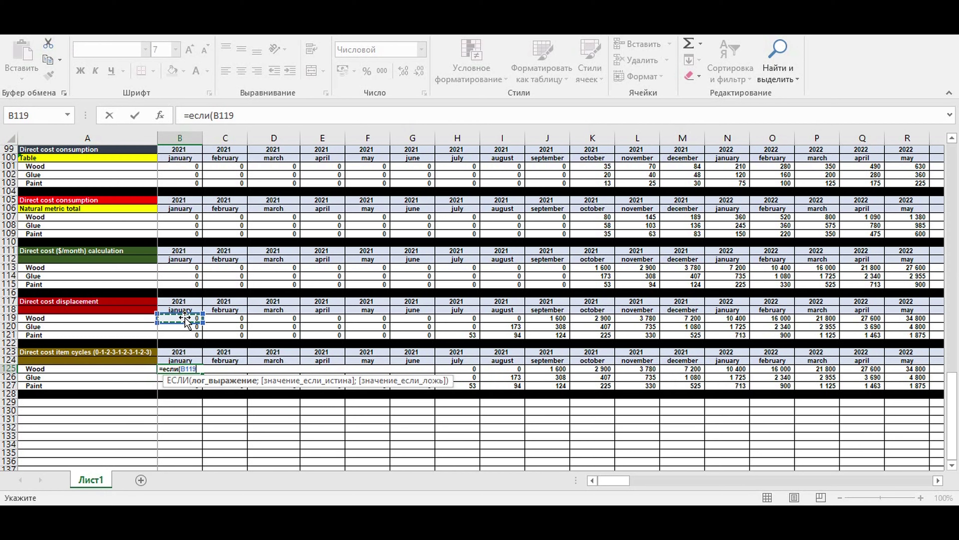
text(>0;1;)
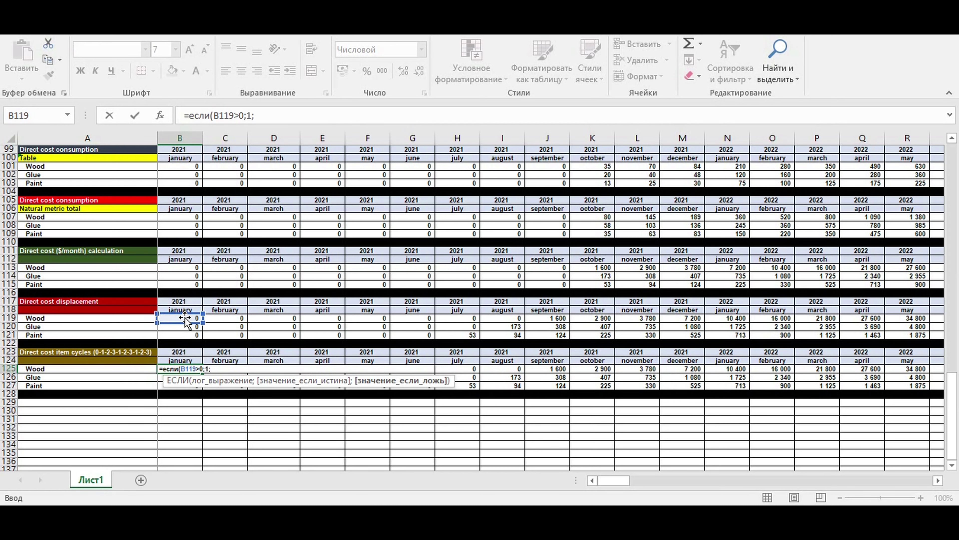
text(0))
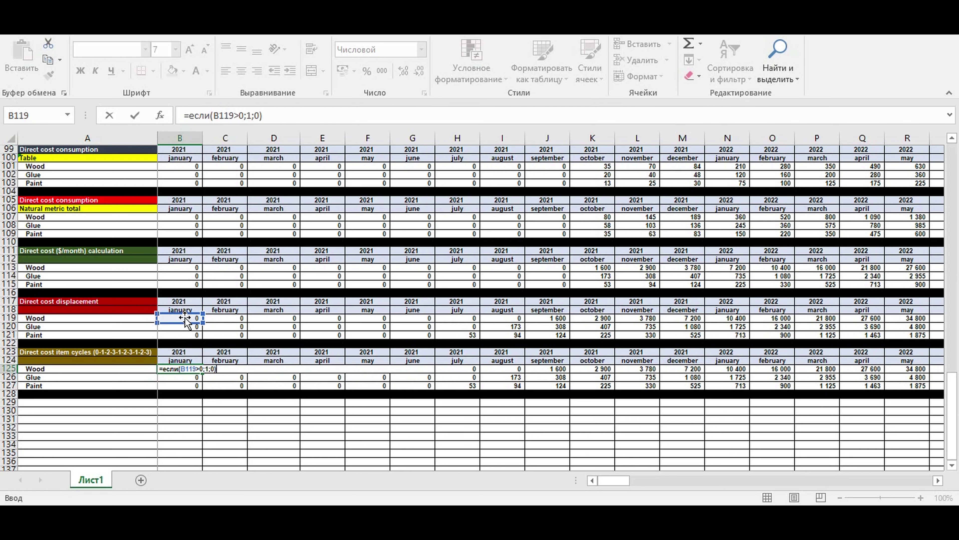
key(Return)
click(183, 366)
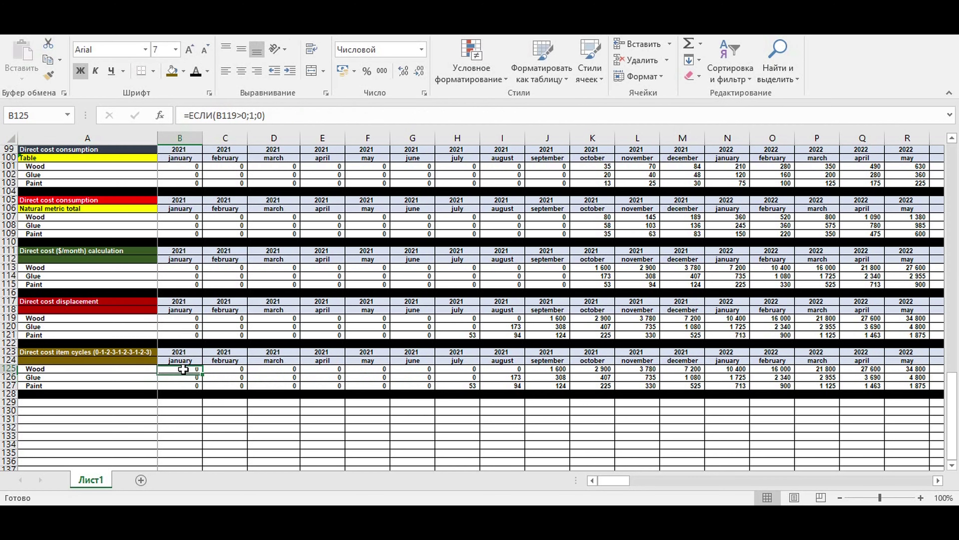
drag(203, 374, 378, 385)
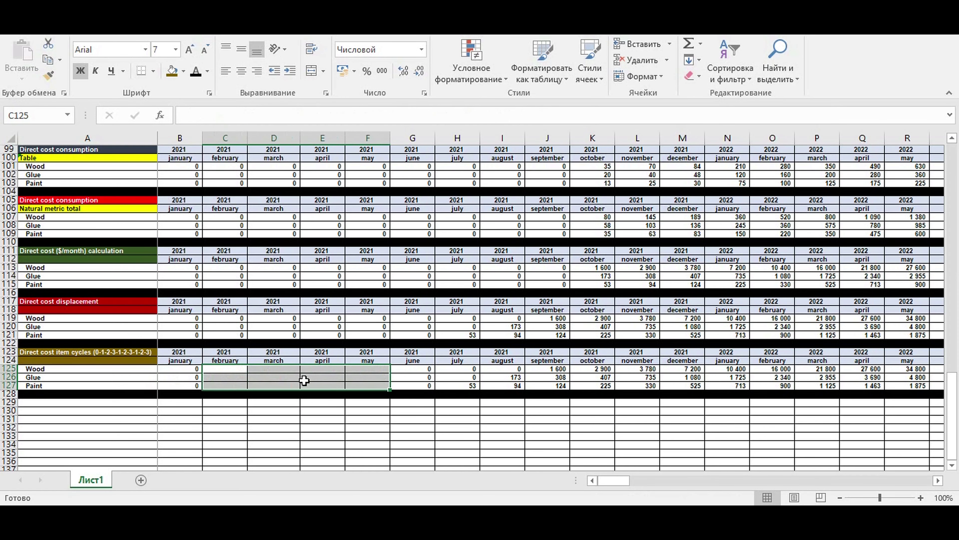
key(Delete)
click(226, 376)
- Begin C125's formula with the first condition =ЕСЛИ(И(B125=0;C119=0);0;
scroll(216, 395, up, 1)
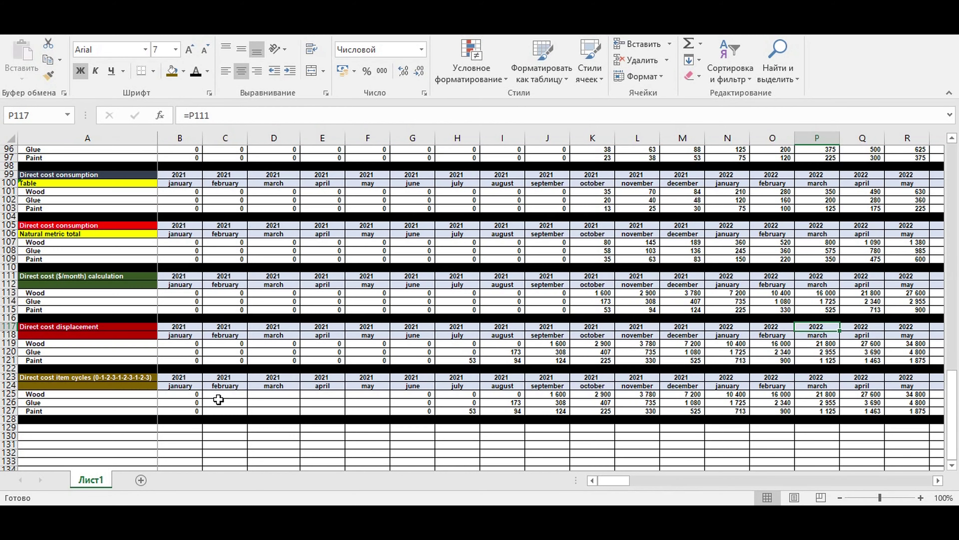
click(217, 394)
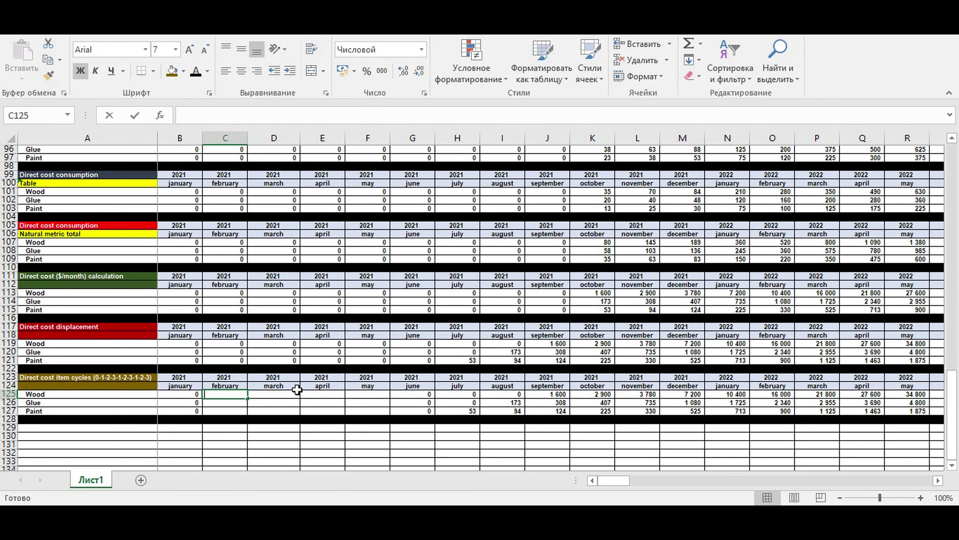
text(=)
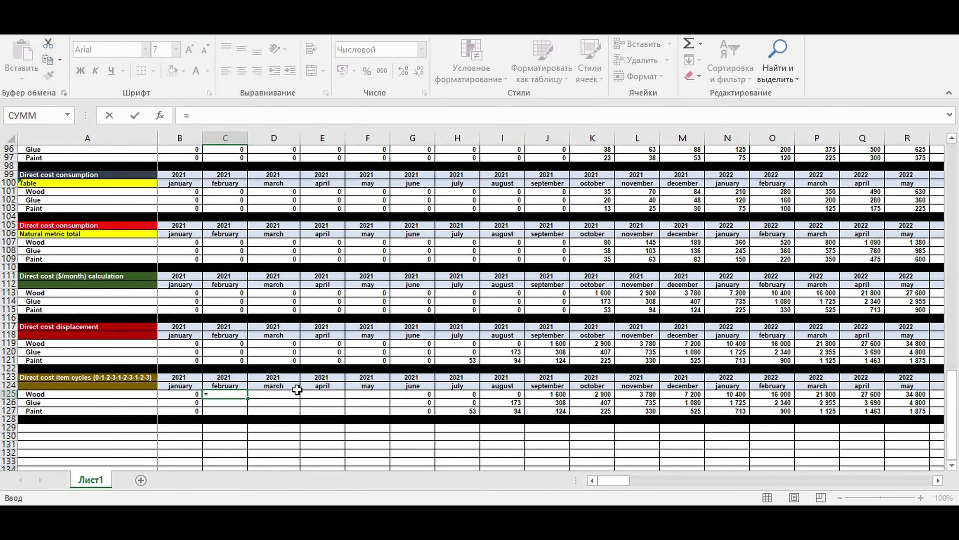
text(если()
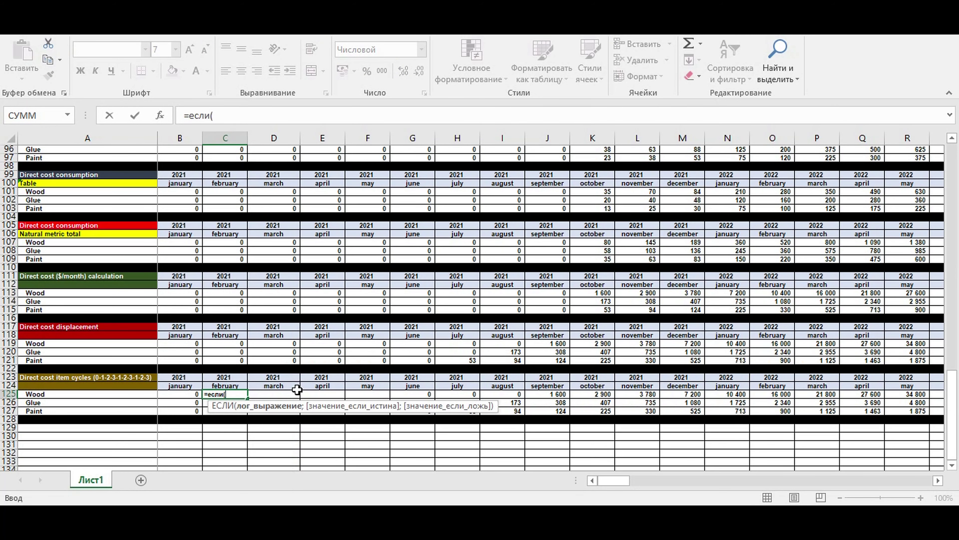
text(И()
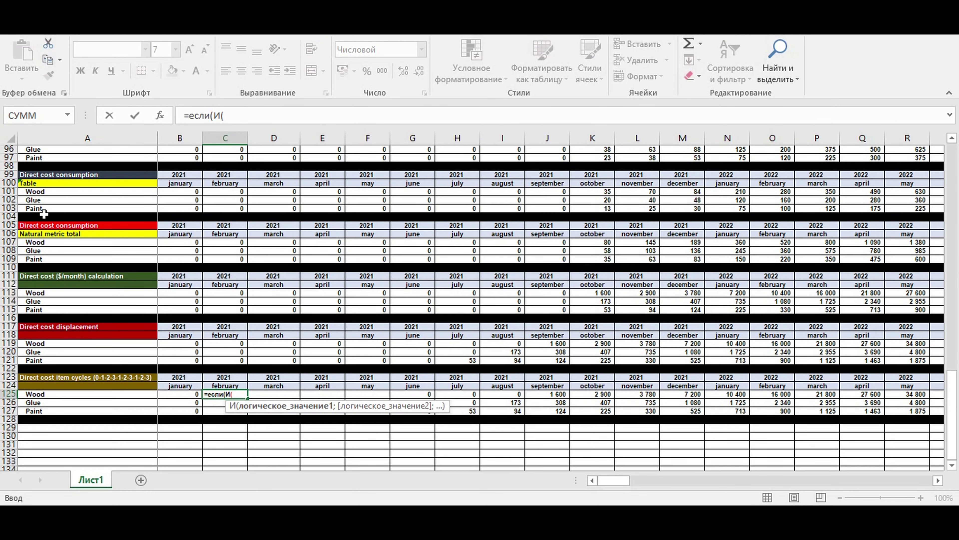
drag(190, 115, 210, 116)
click(218, 114)
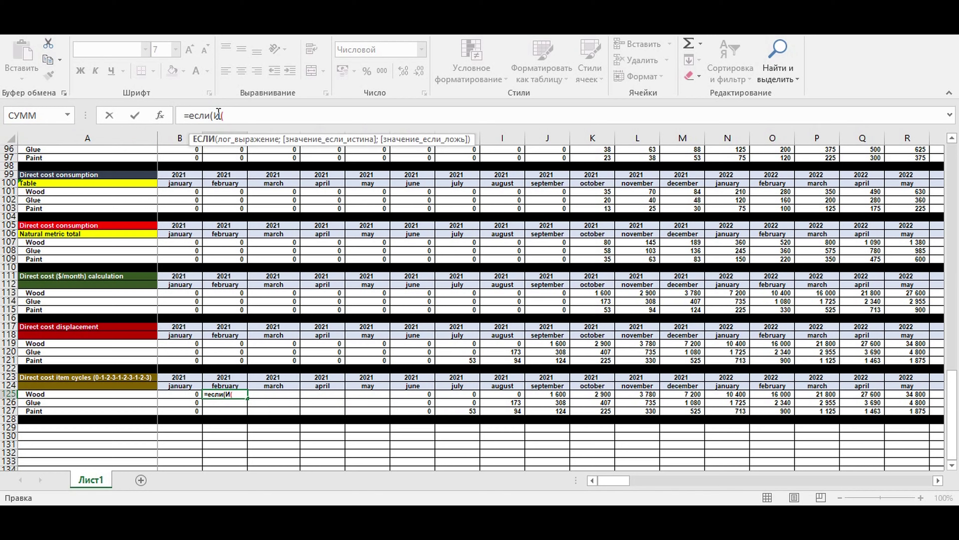
click(271, 116)
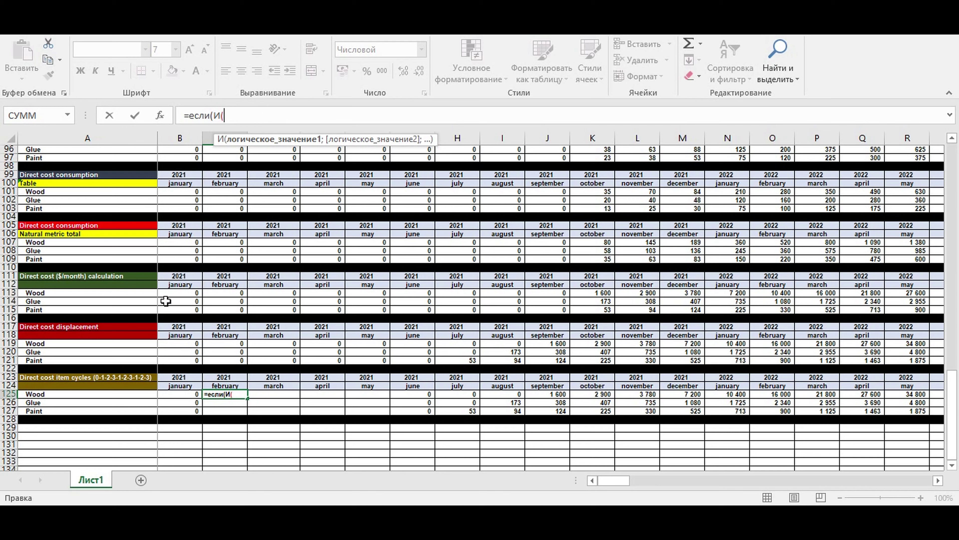
click(175, 394)
text(=0;)
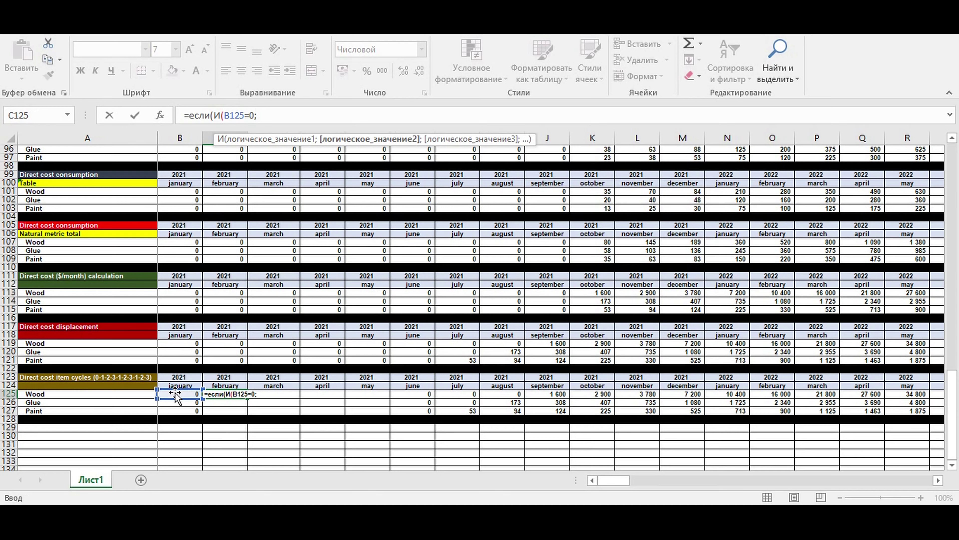
click(226, 344)
text(=0);0;)
- Add the second condition ЕСЛИ(И(B125=0;C119>0);1; and start a third with B125>0
drag(313, 116, 193, 116)
key(ctrl+c)
click(315, 116)
key(ctrl+v)
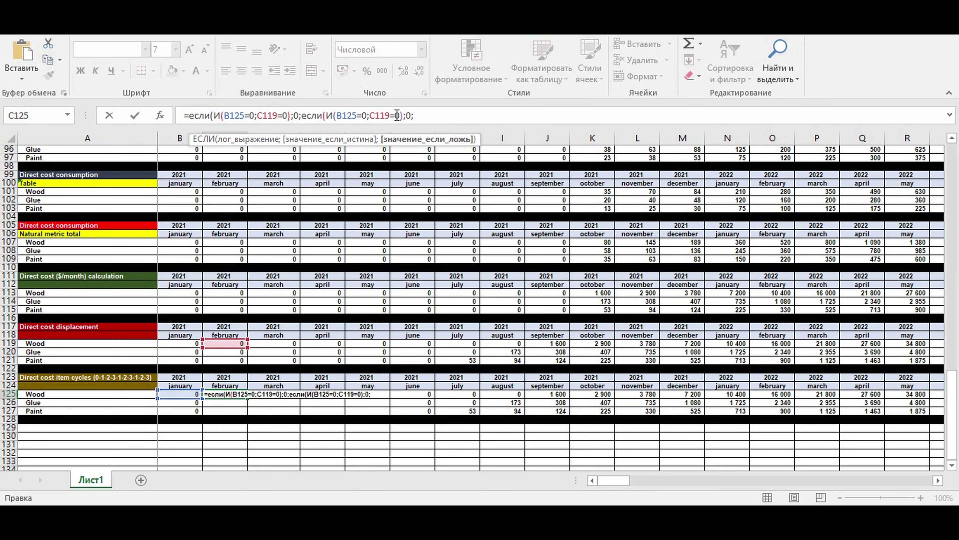
click(393, 113)
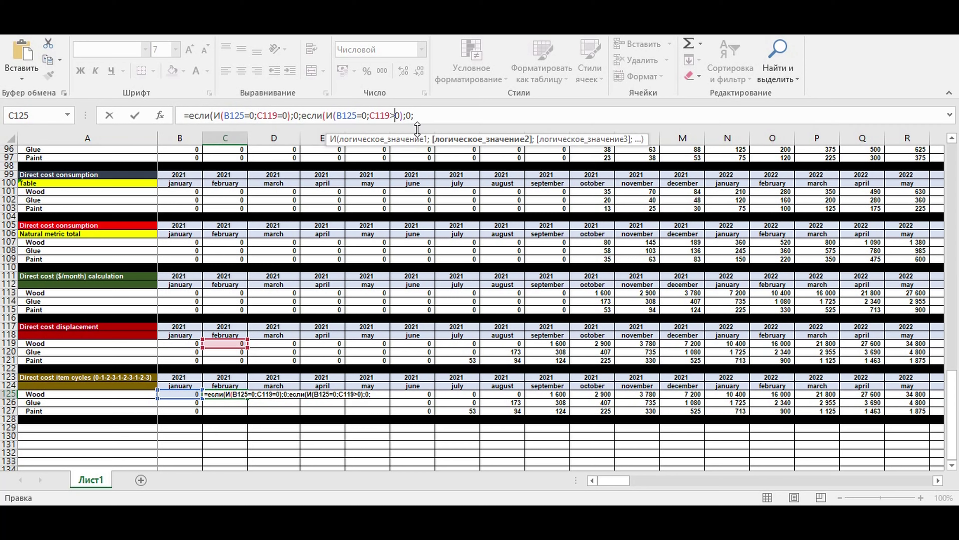
click(408, 115)
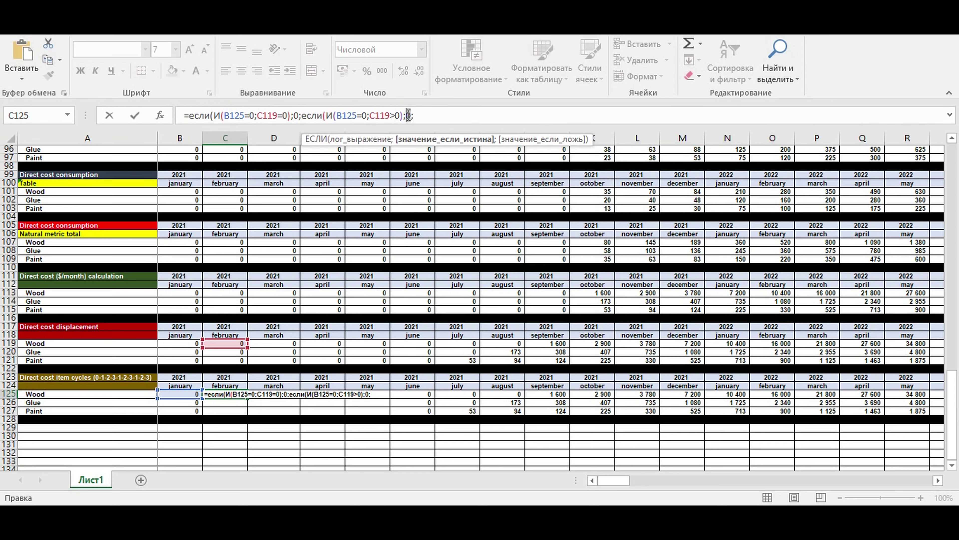
text(1;)
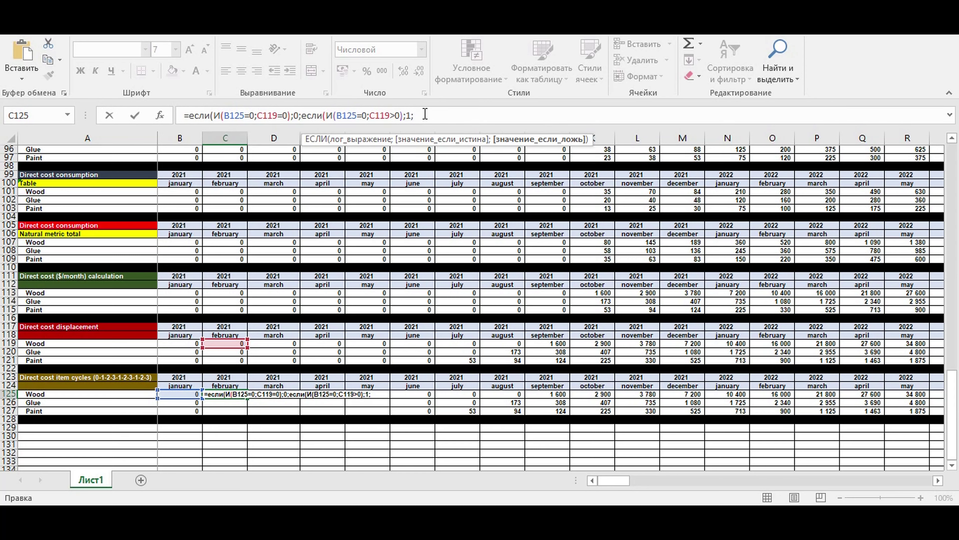
text(если(И()
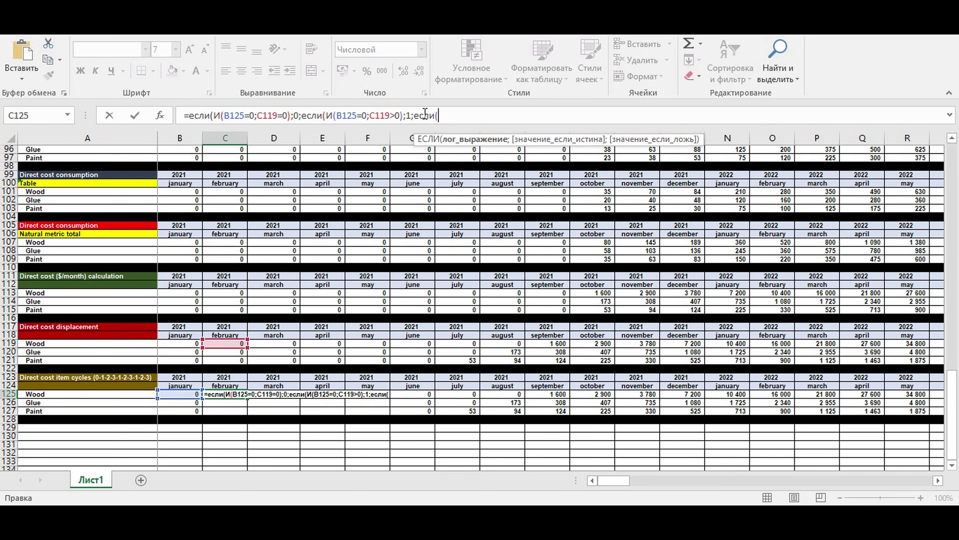
click(184, 394)
text(>0;)
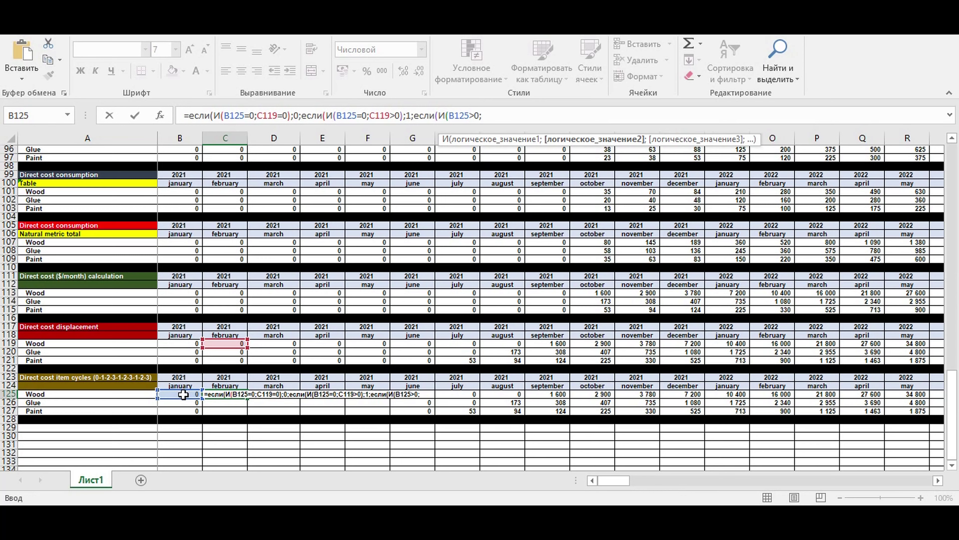
mouse_move(450, 115)
mouse_down()
mouse_move(476, 115)
mouse_move(468, 114)
mouse_up()
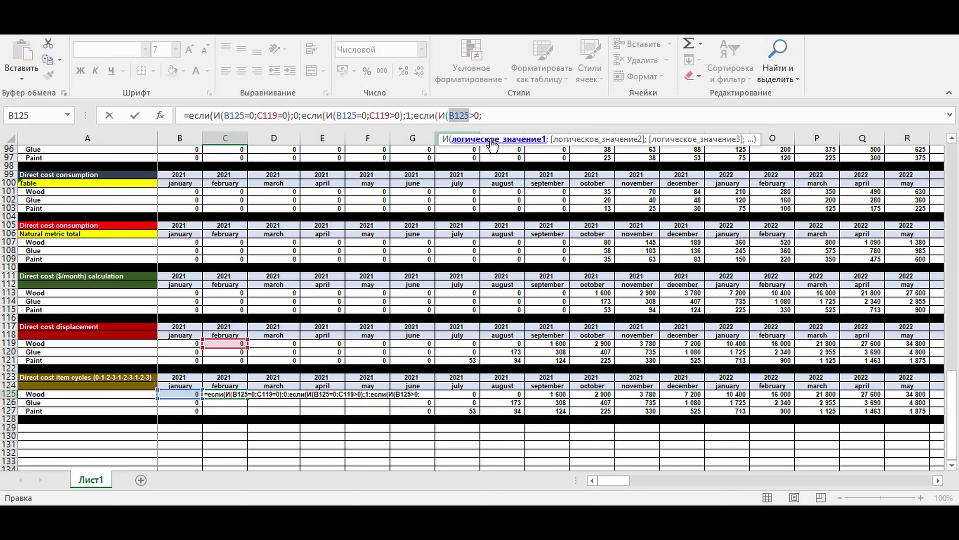
click(503, 117)
key(ctrl+v)
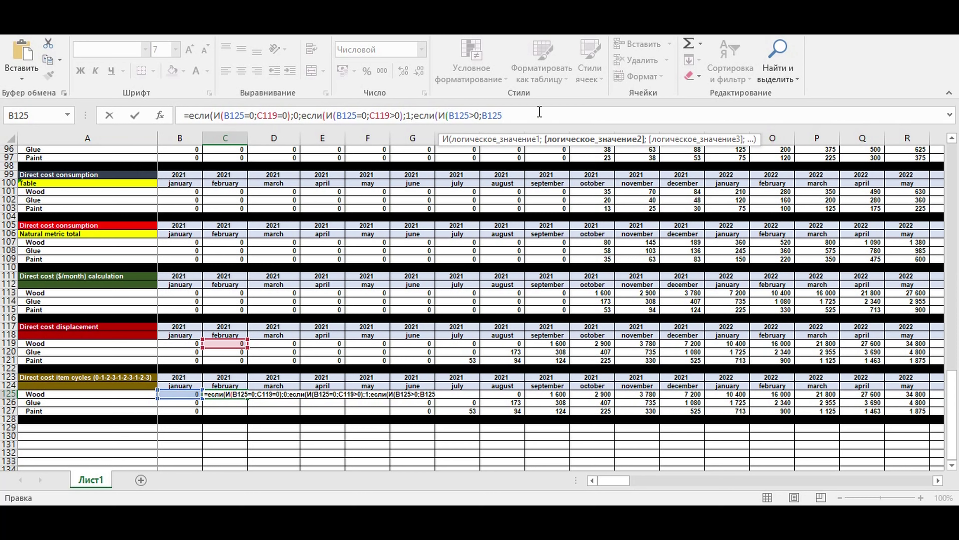
- Complete the formula with B125<$E83;B125+1;1))) using Wood's how-often value and commit it
click(952, 138)
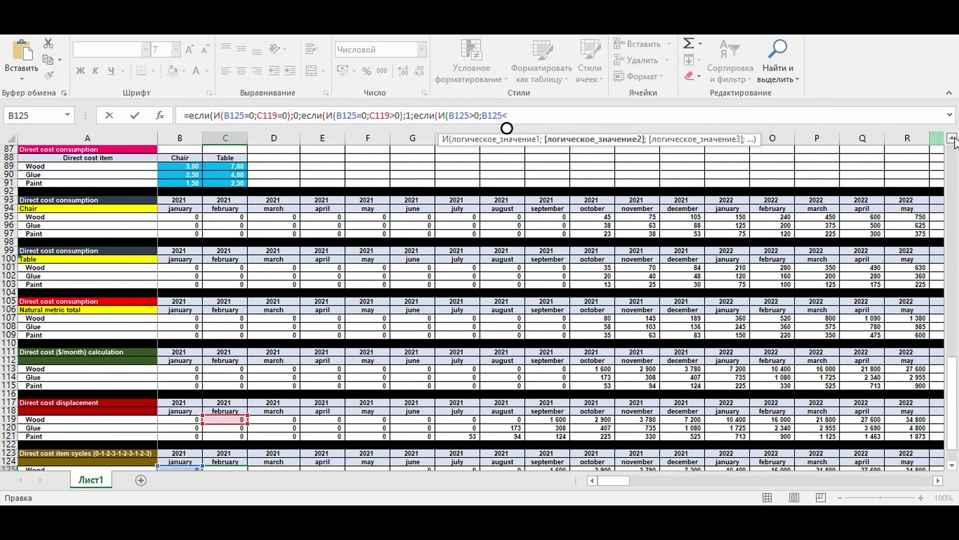
click(952, 138)
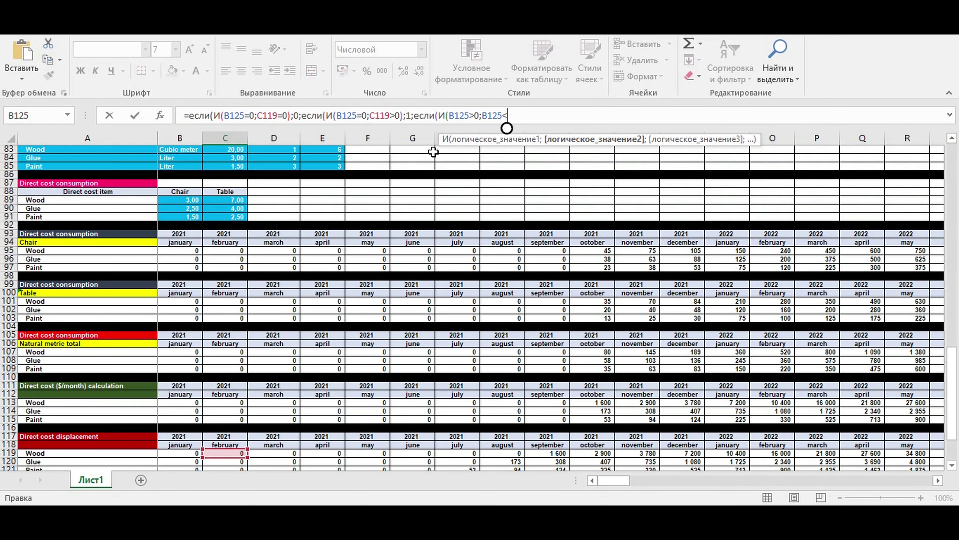
click(952, 139)
click(952, 138)
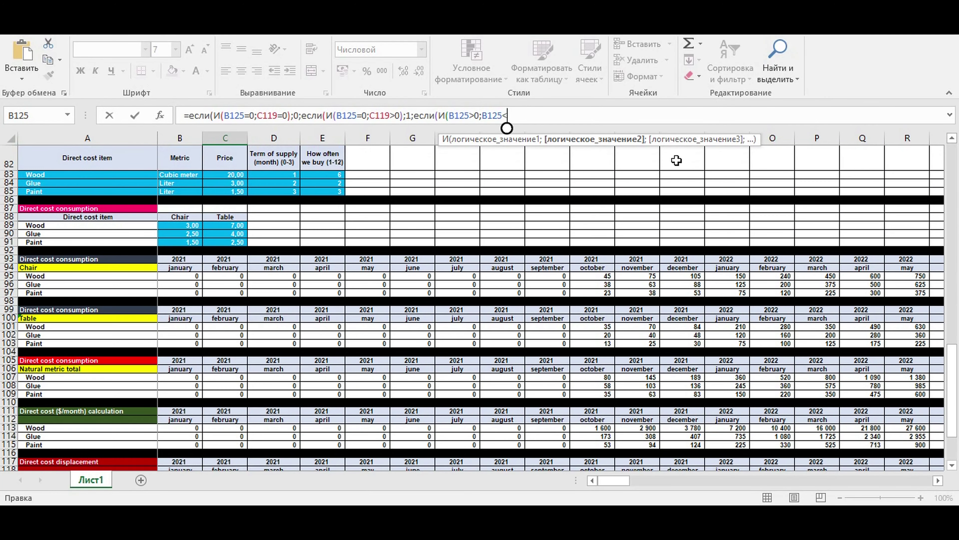
click(323, 175)
click(323, 175)
click(508, 115)
text($E83)
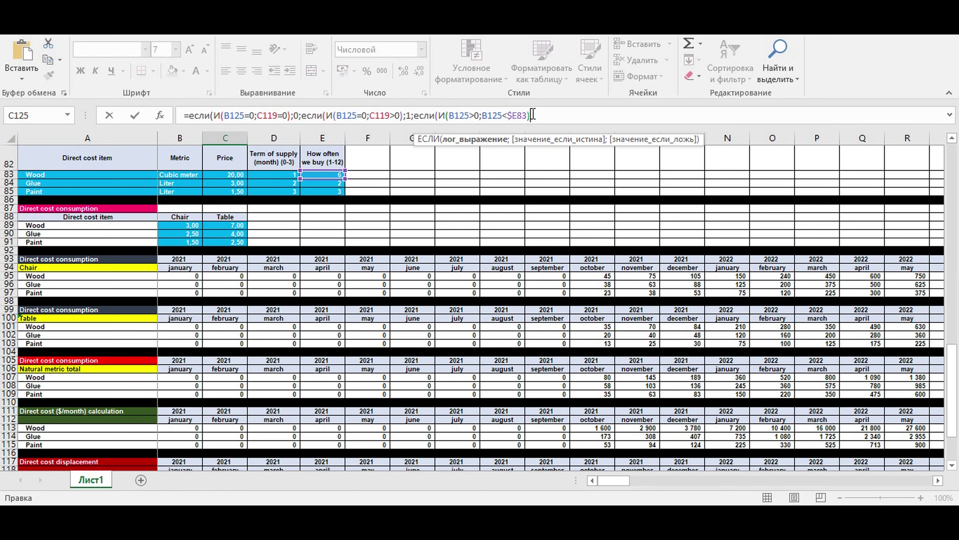
text(;B125+1)
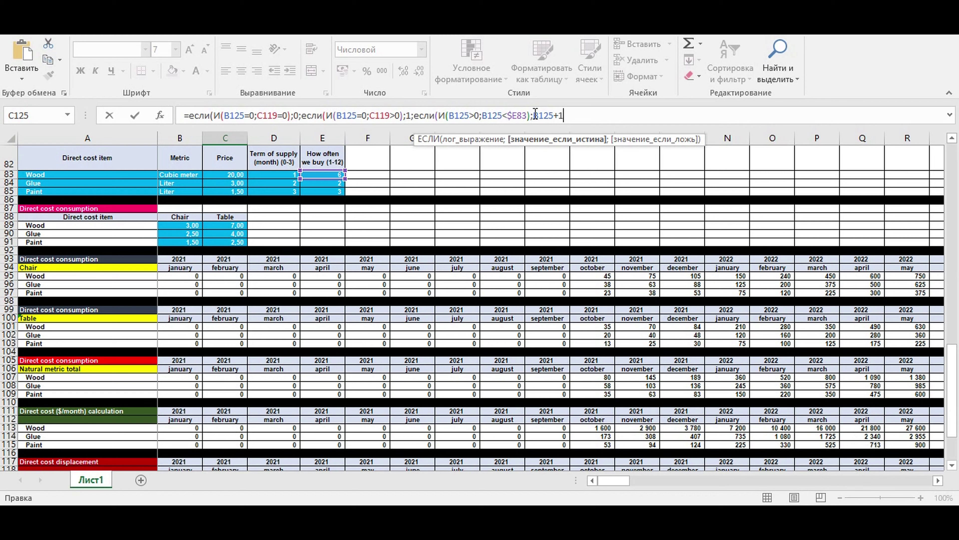
text(;)
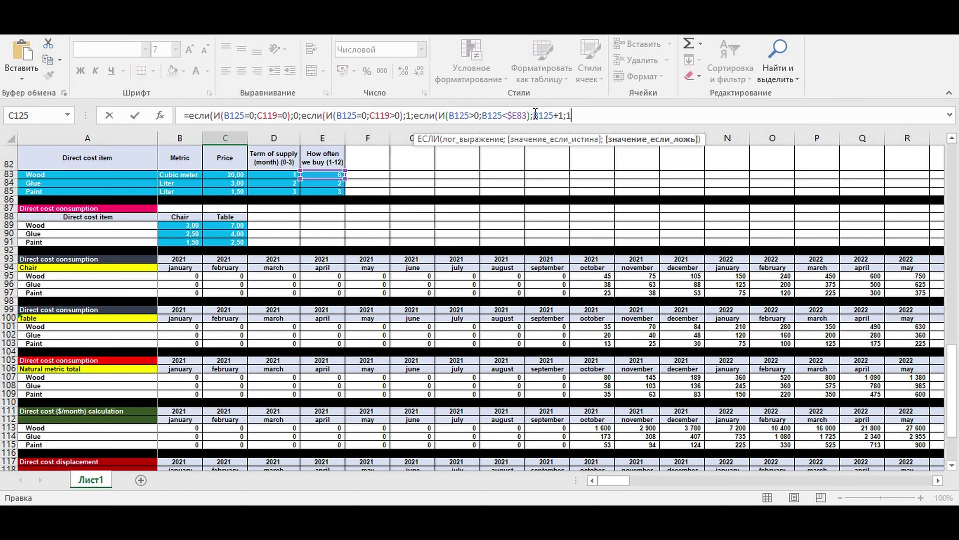
text(1)))
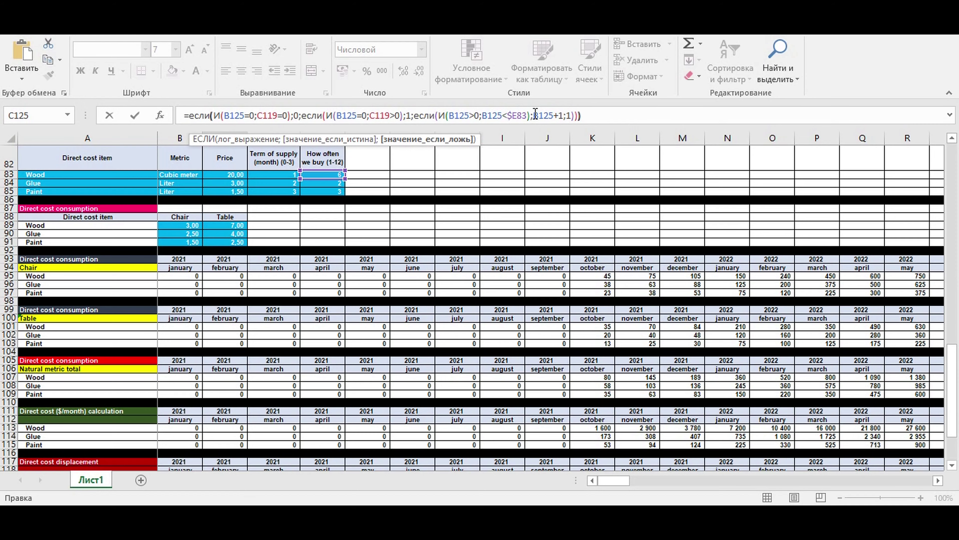
key(Return)
scroll(456, 156, down, 8)
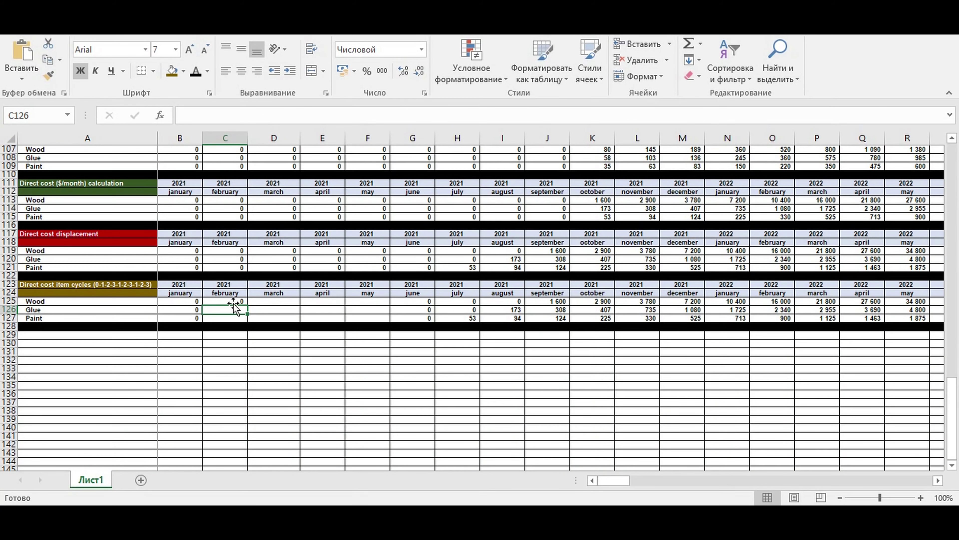
- Fill the February cycle formula down to Glue and Paint and across all month columns
click(226, 301)
mouse_move(246, 305)
mouse_down()
mouse_move(257, 331)
mouse_move(247, 319)
mouse_up()
drag(600, 321, 868, 330)
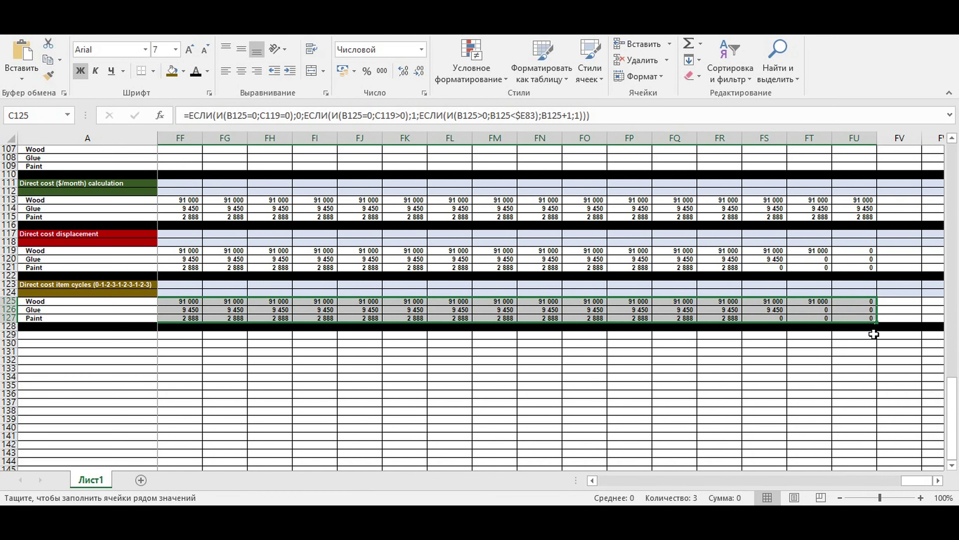
click(792, 366)
drag(903, 484, 604, 482)
click(537, 367)
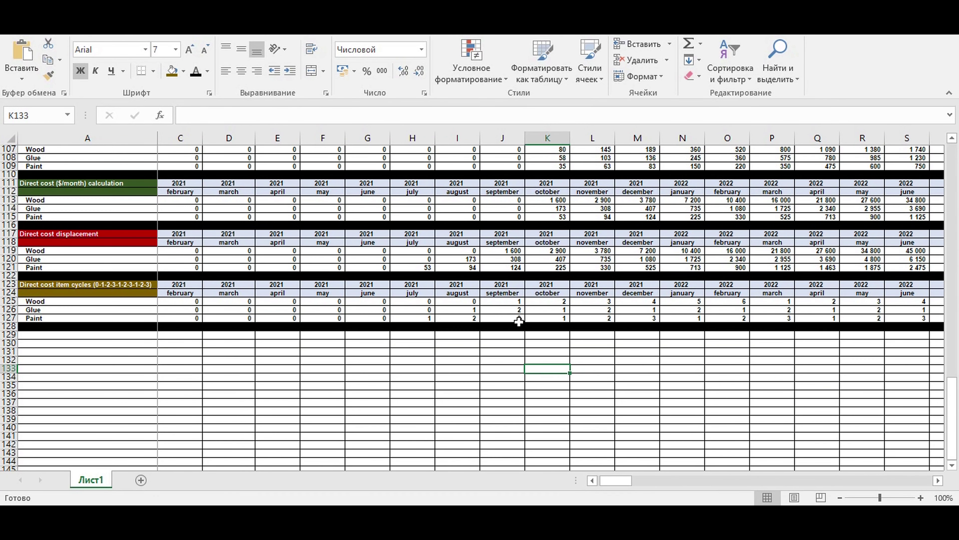
- Verify the September and February 2022 Wood cycle formulas and the Wood, Glue, Paint labels
click(507, 302)
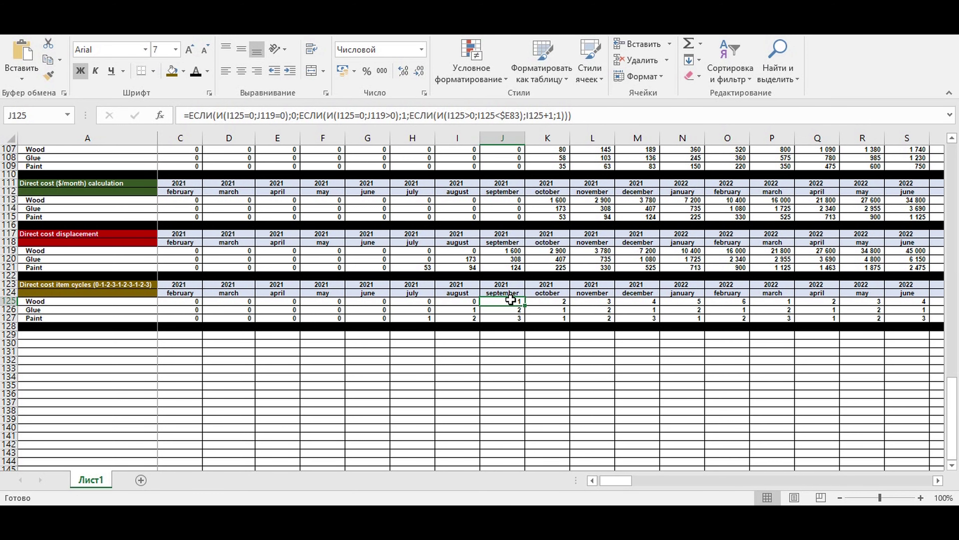
click(729, 301)
drag(766, 301, 644, 301)
drag(639, 480, 622, 480)
click(59, 301)
click(37, 311)
click(44, 318)
scroll(113, 304, up, 8)
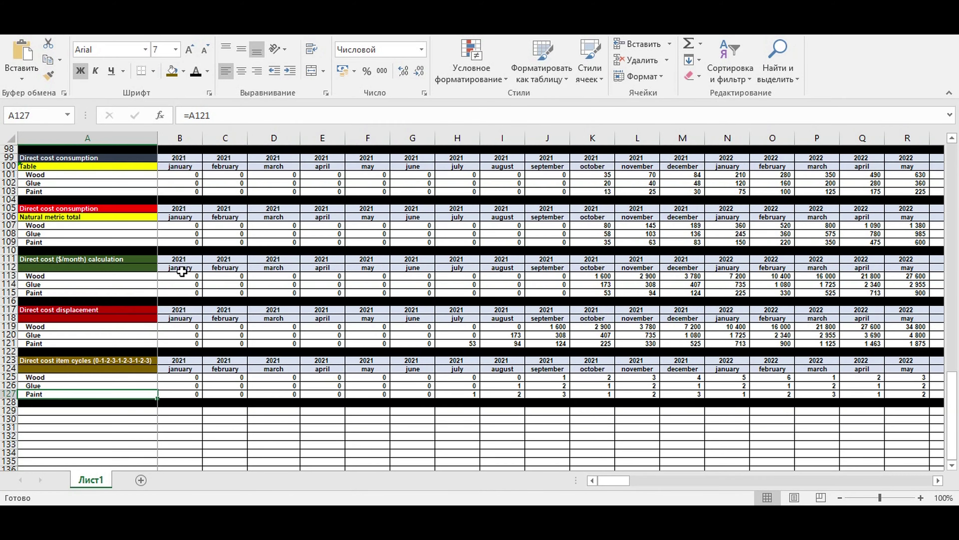
scroll(317, 177, up, 1)
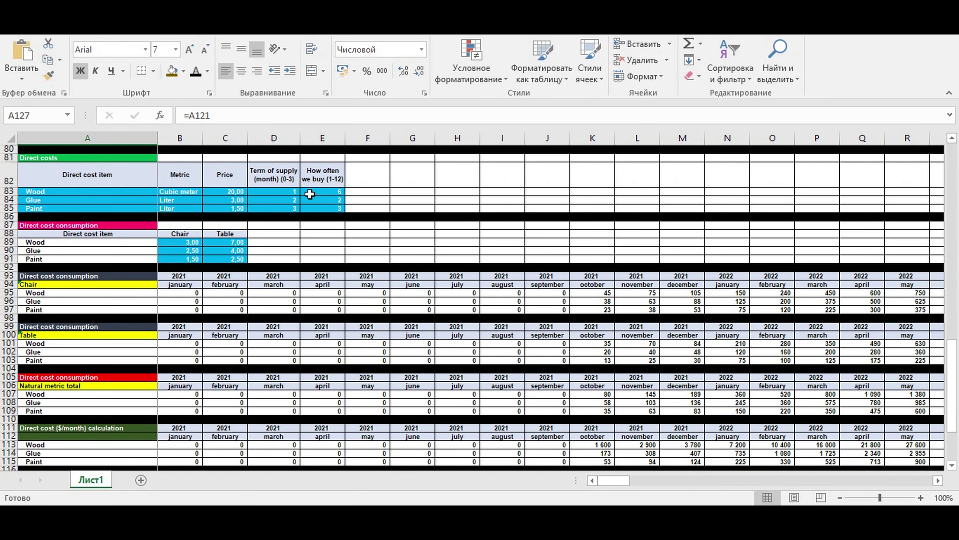
click(323, 199)
scroll(327, 215, down, 6)
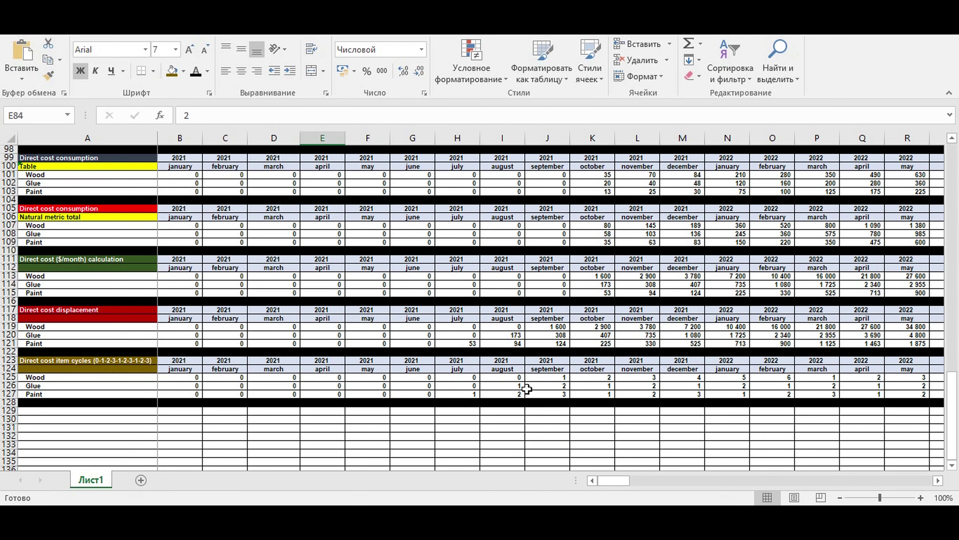
drag(515, 385, 530, 385)
drag(604, 385, 642, 384)
drag(703, 384, 738, 387)
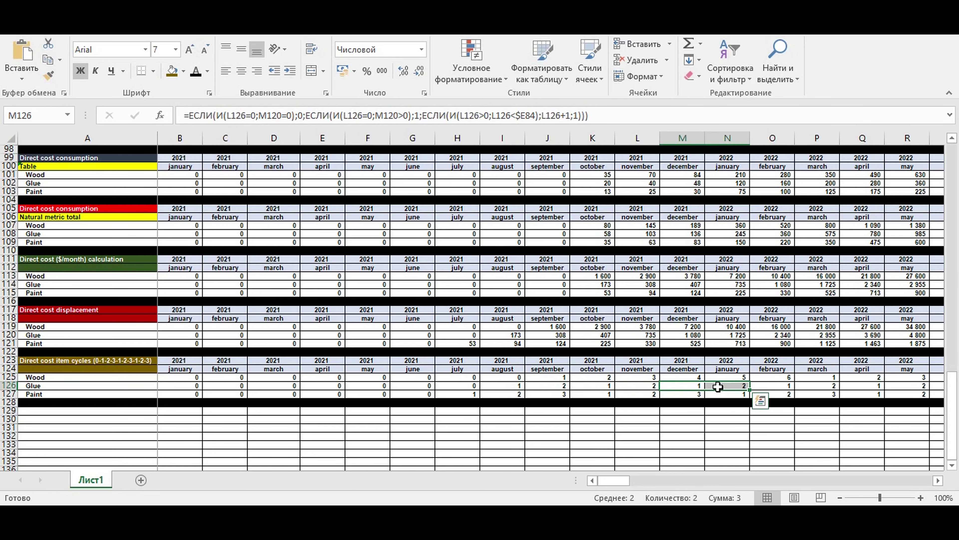
scroll(453, 303, up, 4)
scroll(264, 212, up, 4)
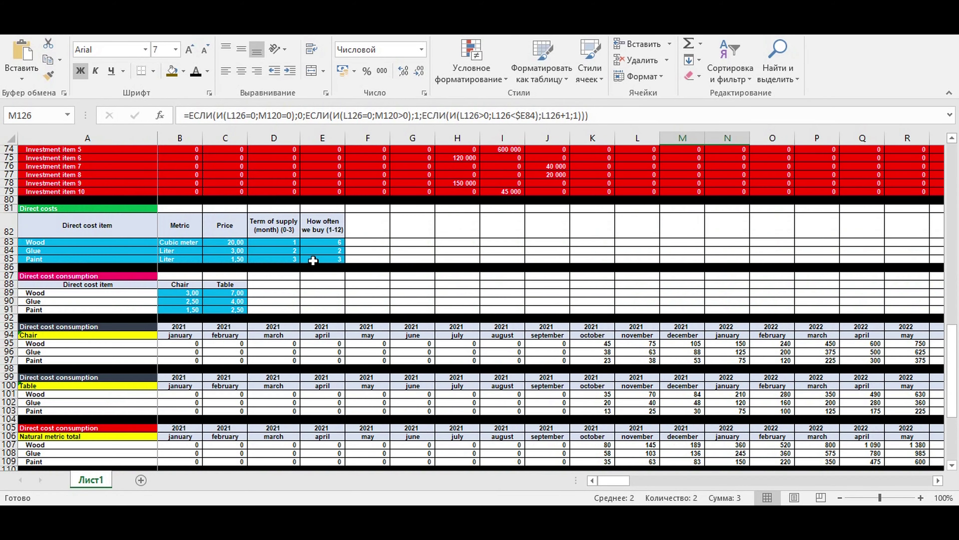
click(332, 261)
scroll(378, 302, down, 2)
scroll(401, 312, down, 7)
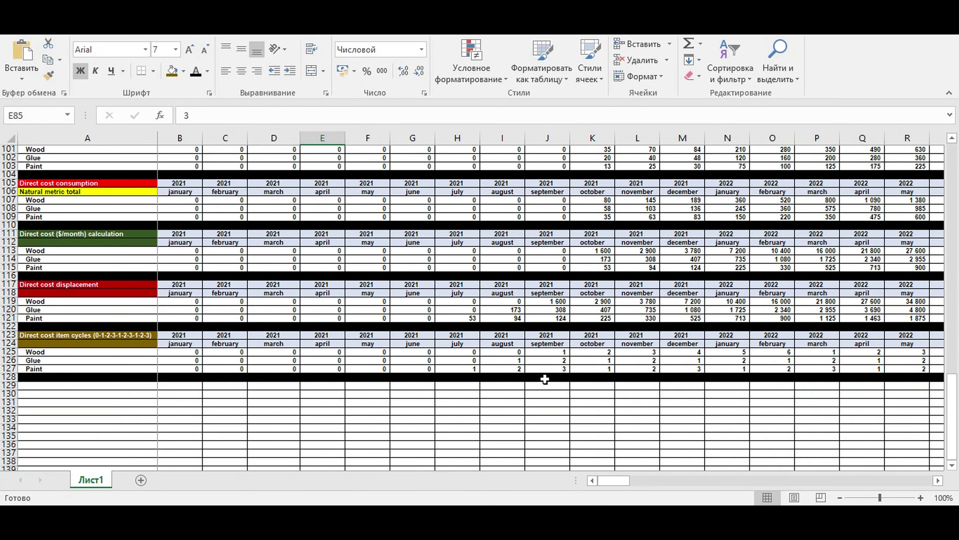
click(467, 368)
drag(489, 367, 546, 366)
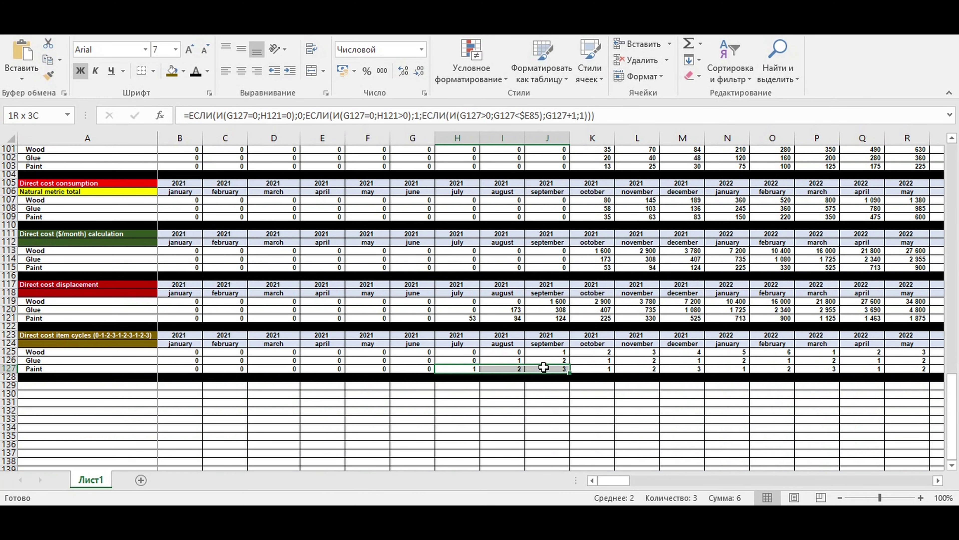
click(537, 400)
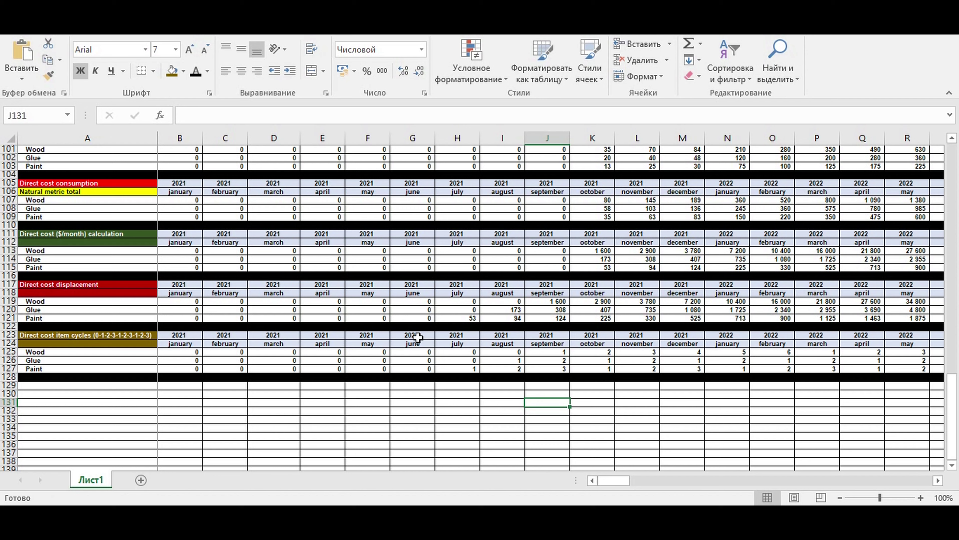
click(33, 351)
click(36, 359)
click(37, 366)
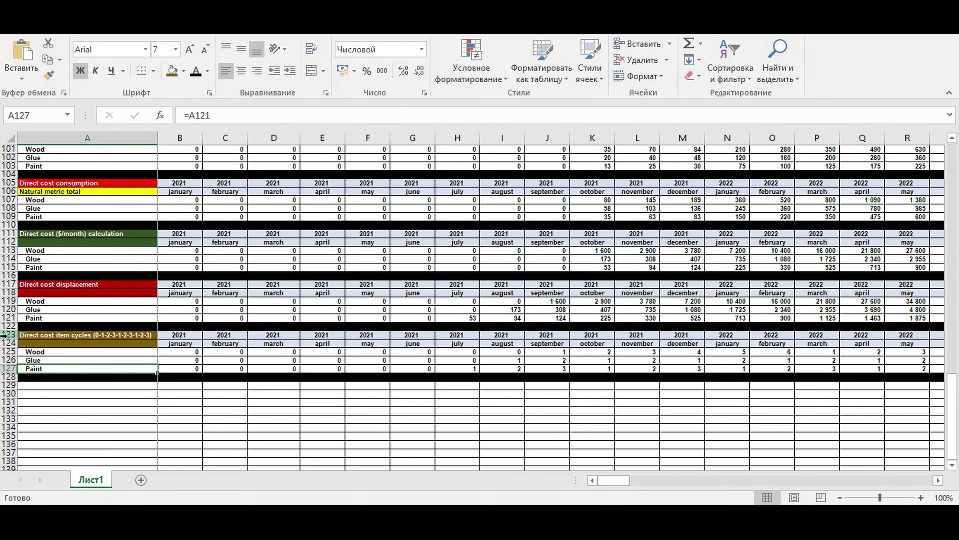
- Copy the item cycles block rows 123–128 and paste it at row 129
drag(10, 334, 11, 376)
key(ctrl+c)
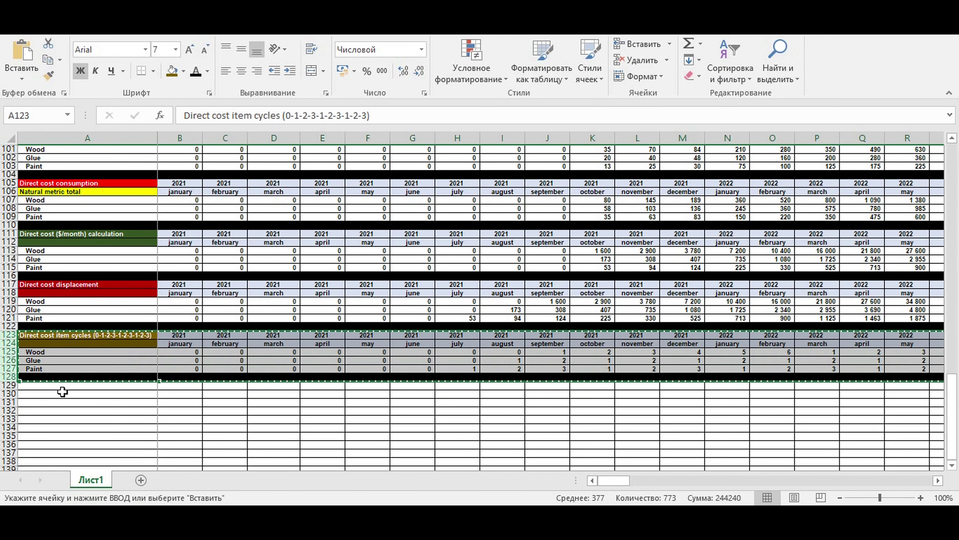
click(60, 386)
key(ctrl+v)
scroll(175, 356, down, 3)
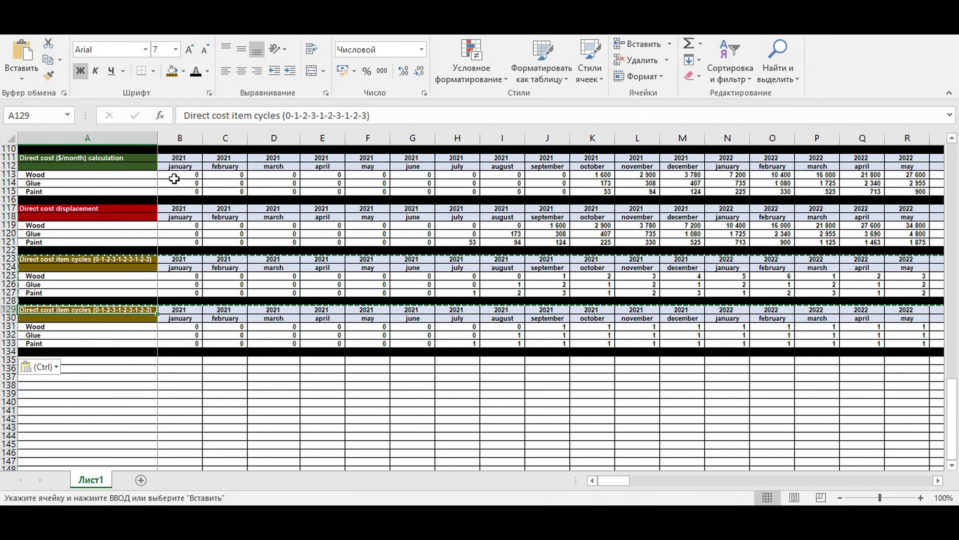
- Rename the copied block's heading to 'Purchase calculation'
triple_click(381, 113)
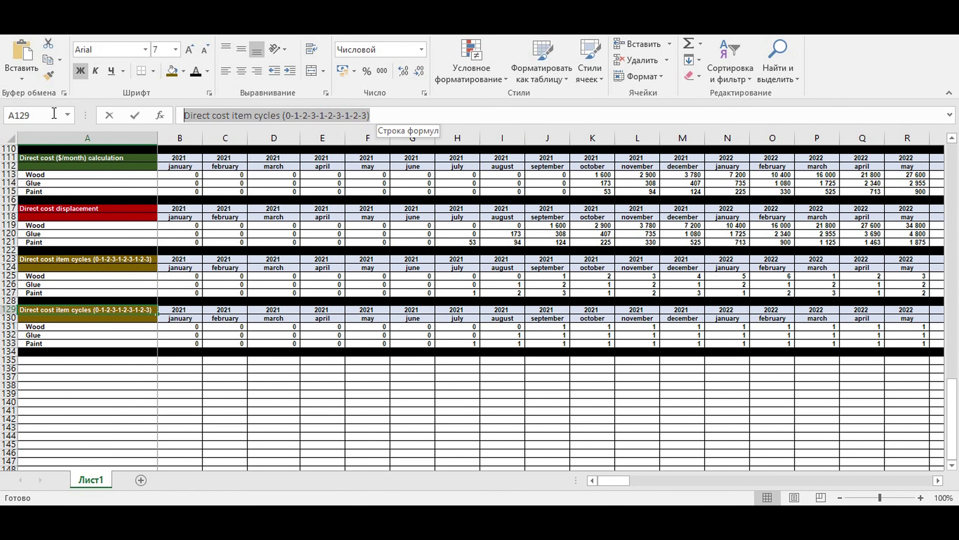
text(purchase ca)
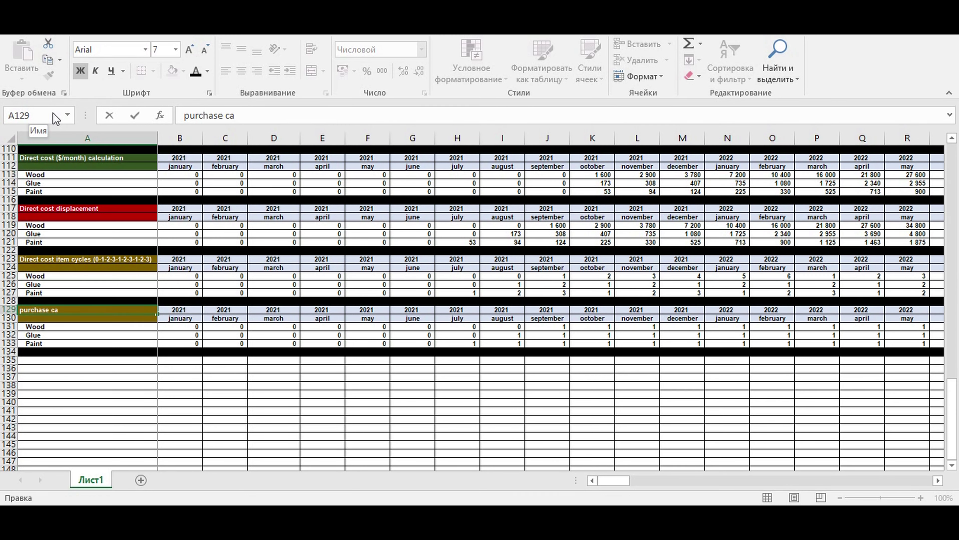
text(lculation)
drag(190, 111, 172, 115)
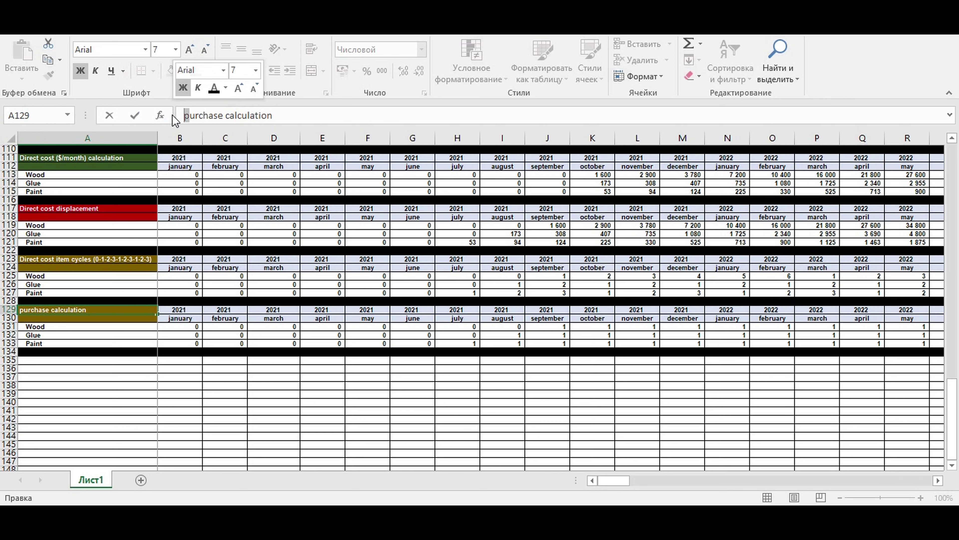
key(Return)
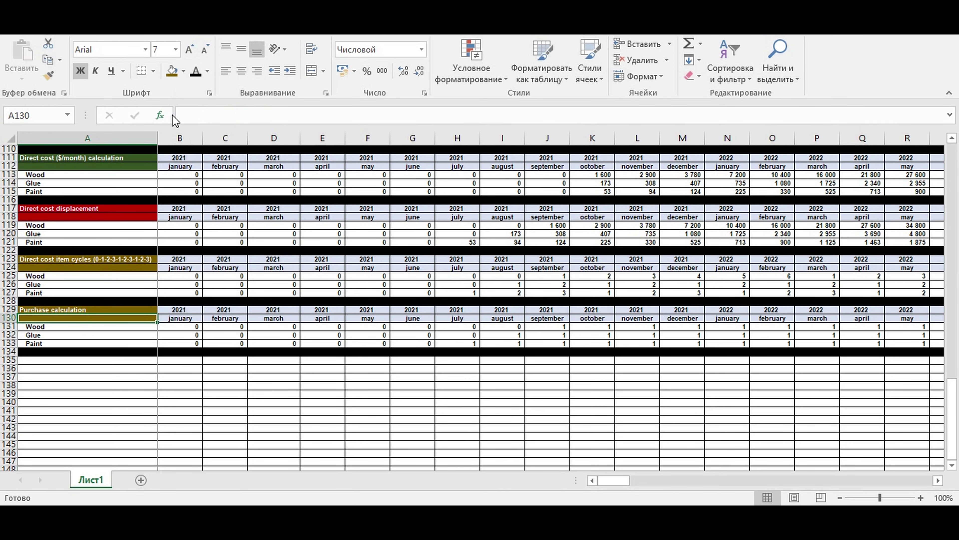
- Give the Purchase calculation heading a dark grey fill
drag(112, 310, 111, 315)
click(183, 72)
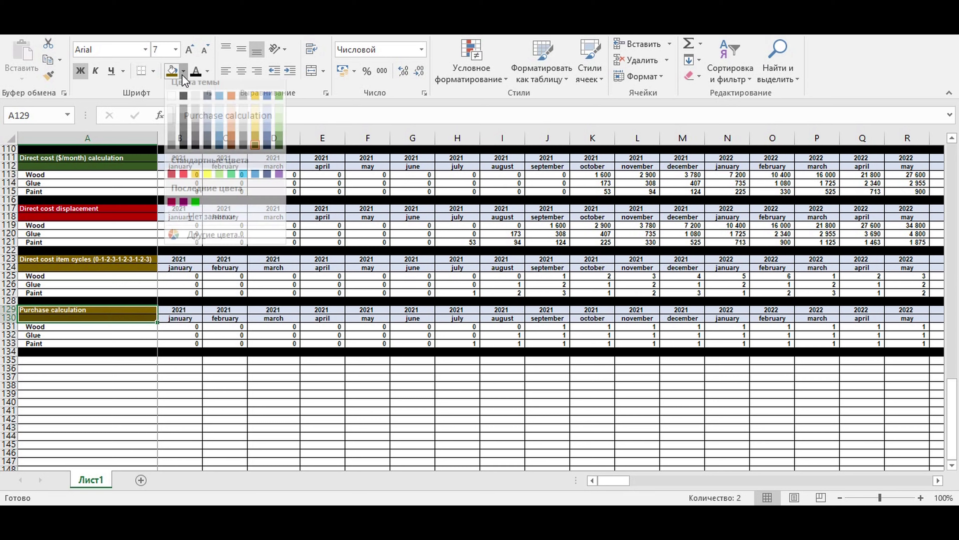
click(243, 152)
- Clear the copied January–May values in B131:F133
drag(188, 327, 381, 343)
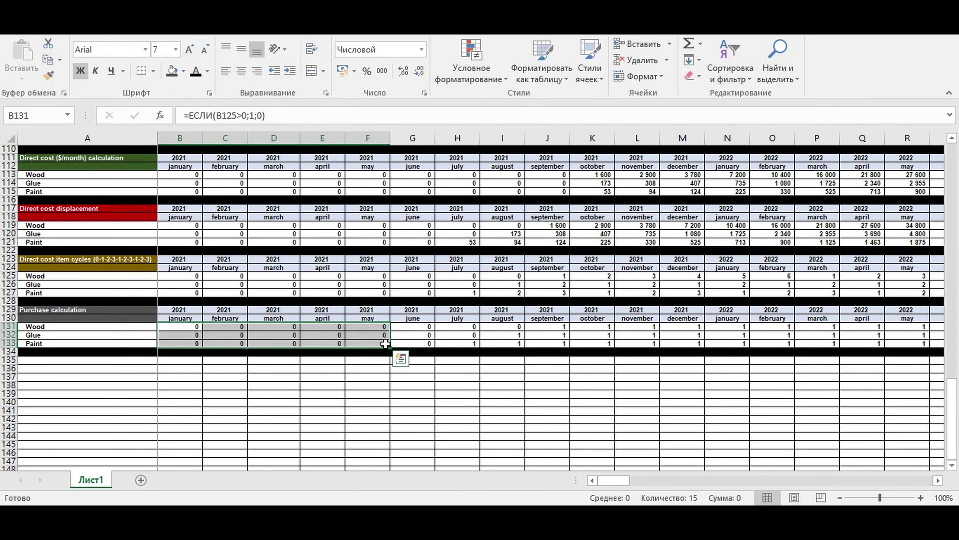
key(Delete)
click(237, 369)
click(181, 327)
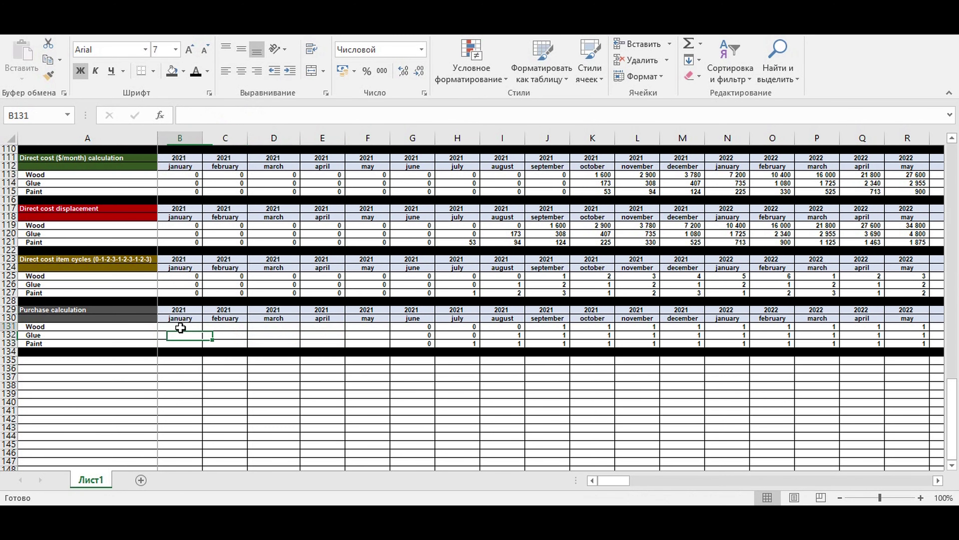
- Start B131 with =ЕСЛИ(B125=0;0;ЕСЛИ( so a zero Wood cycle returns 0
text(=)
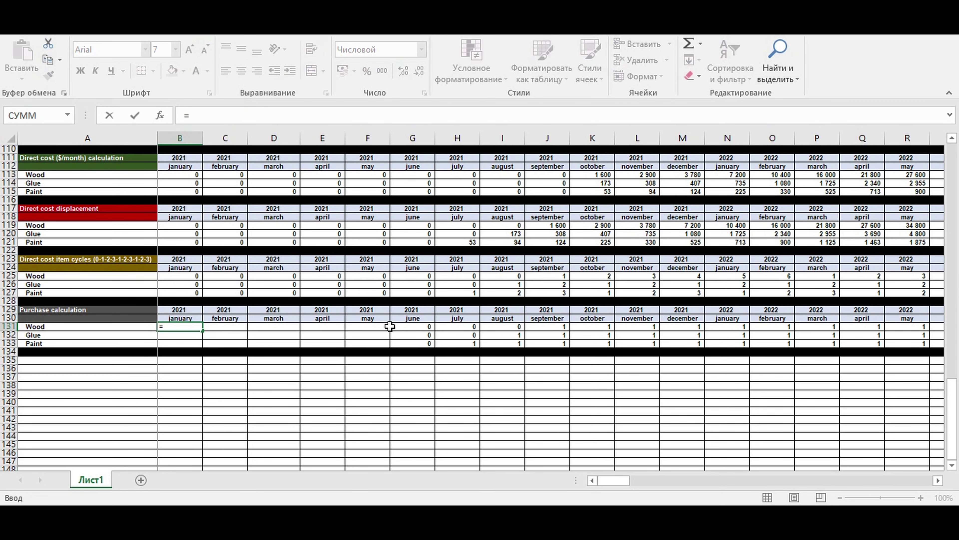
text(tckb)
key(BackSpace)
key(BackSpace)
key(BackSpace)
key(BackSpace)
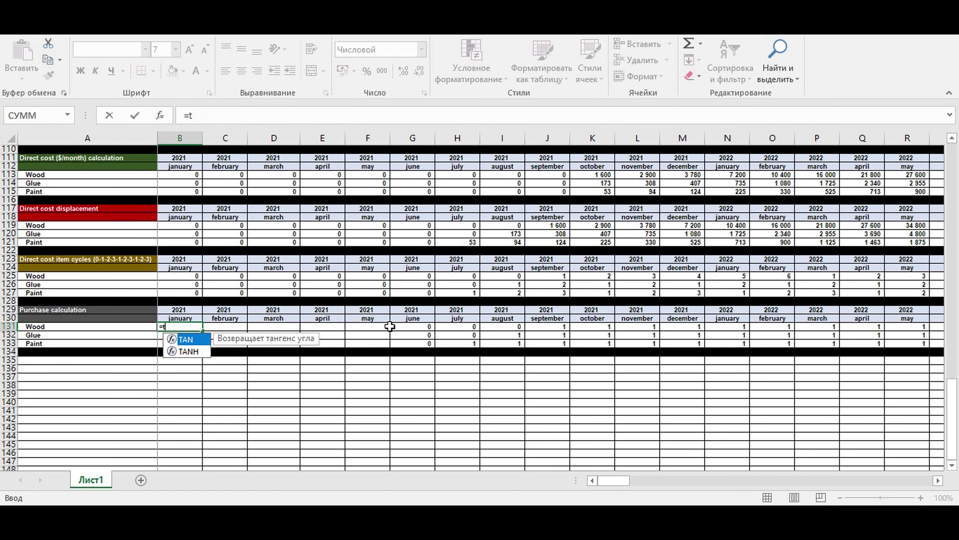
text(если()
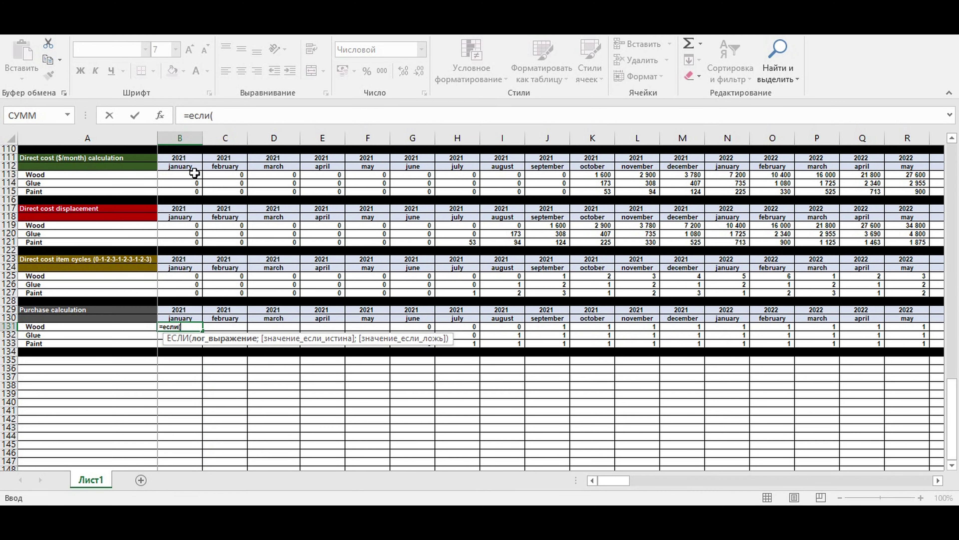
drag(190, 115, 211, 115)
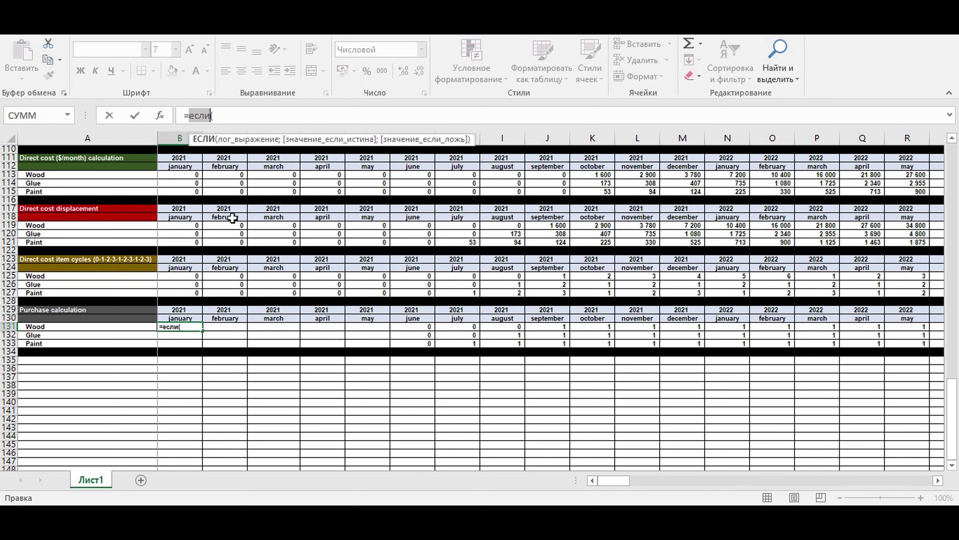
click(230, 120)
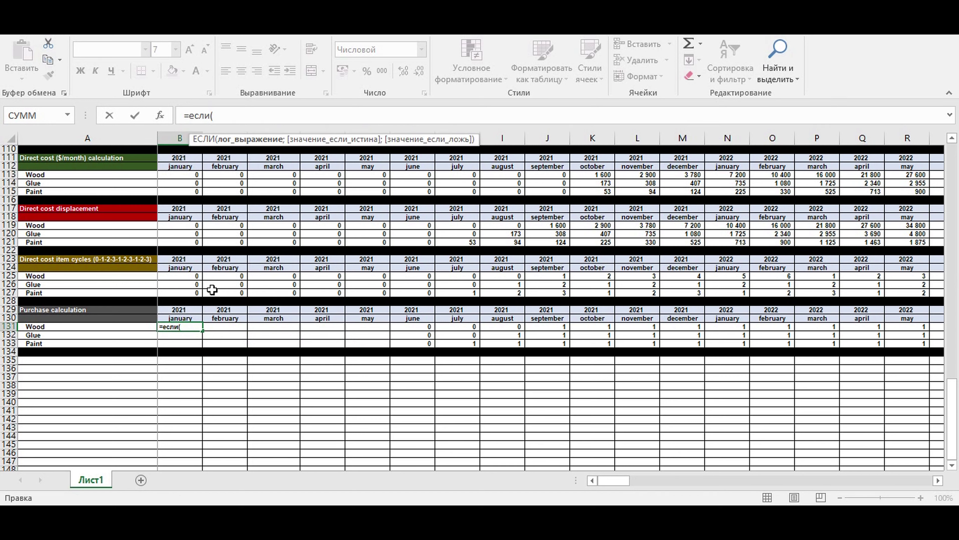
click(170, 275)
text(=0;0;)
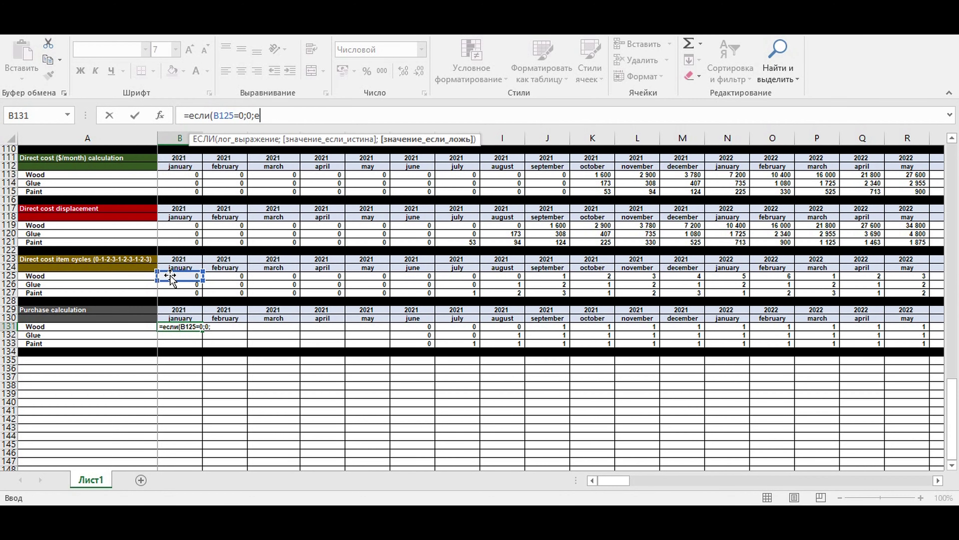
text(если()
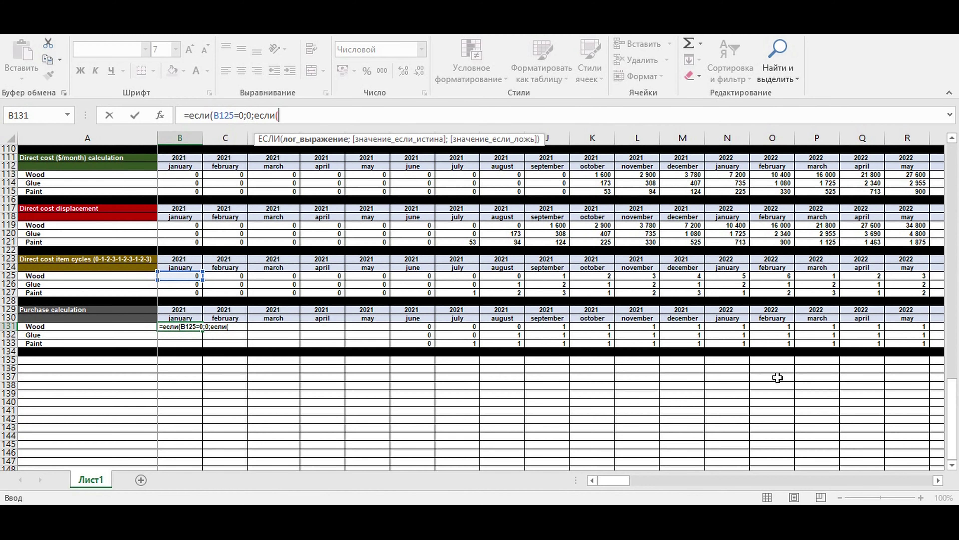
drag(956, 414, 957, 342)
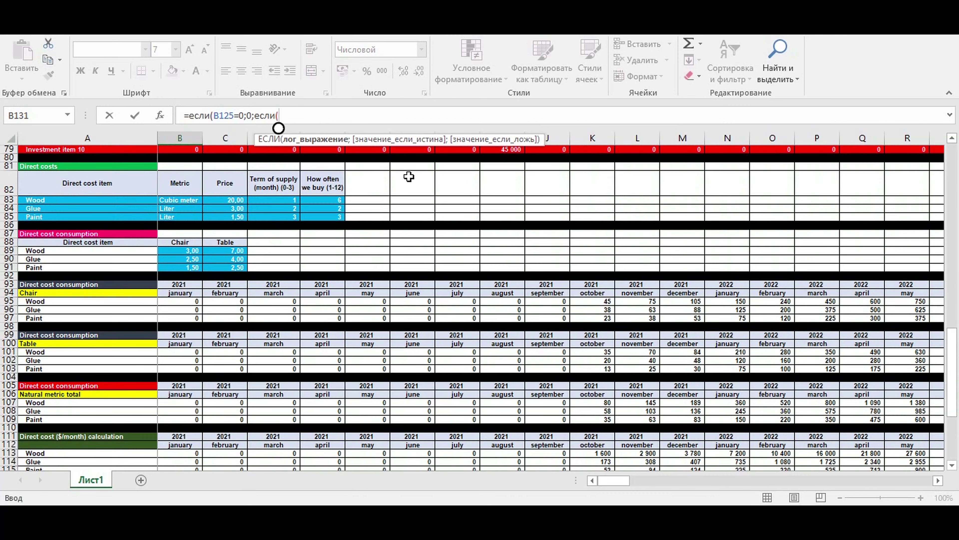
- Add the nested condition $E83=1 to test Wood's buying frequency
click(322, 201)
click(280, 115)
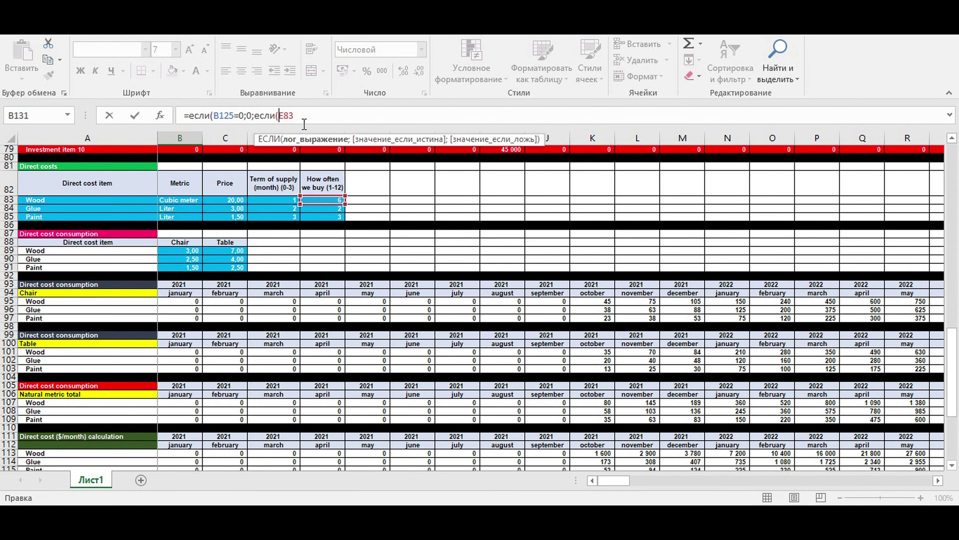
text(;)
key(BackSpace)
text($)
text(=1;)
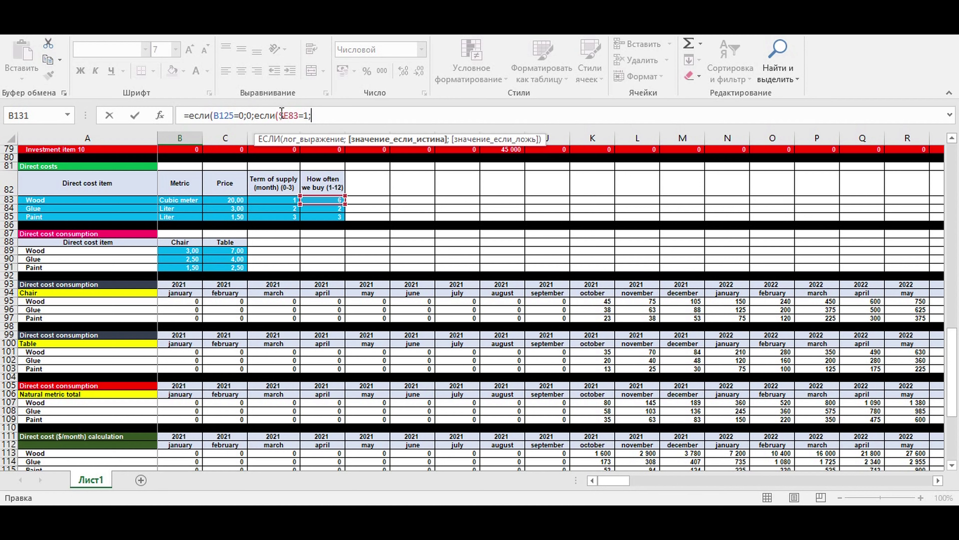
text(;)
drag(953, 466, 955, 474)
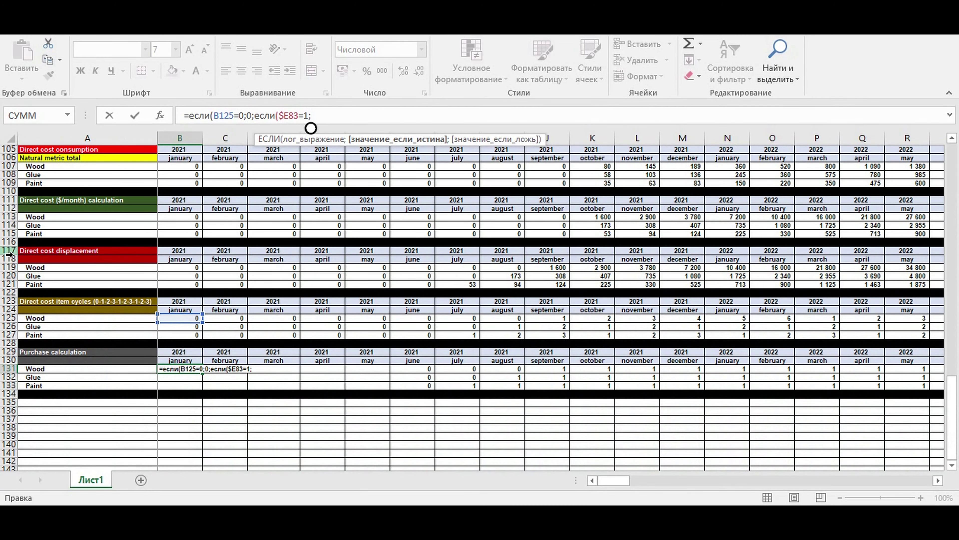
- Make frequency 1 return B119 and append a copy of that IF clause
click(179, 266)
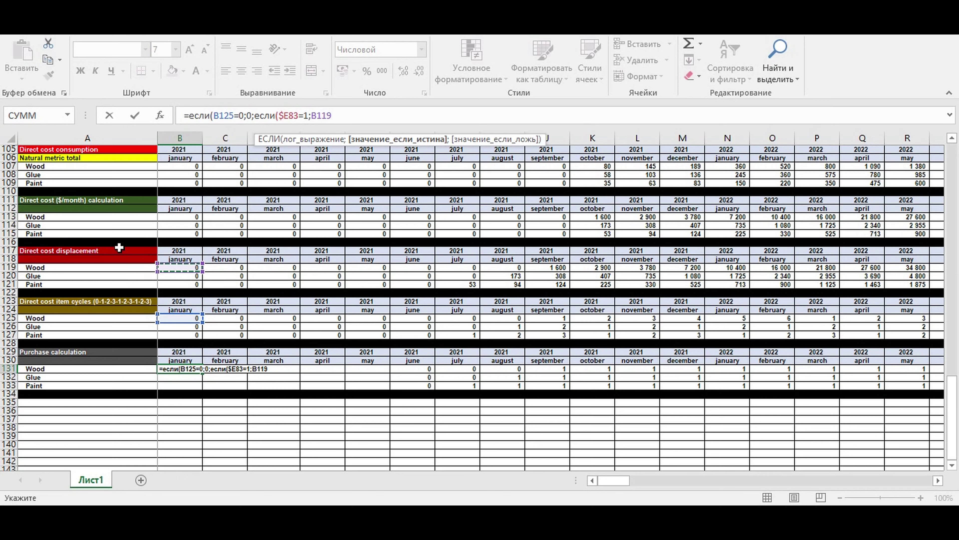
text(;)
drag(350, 118, 254, 117)
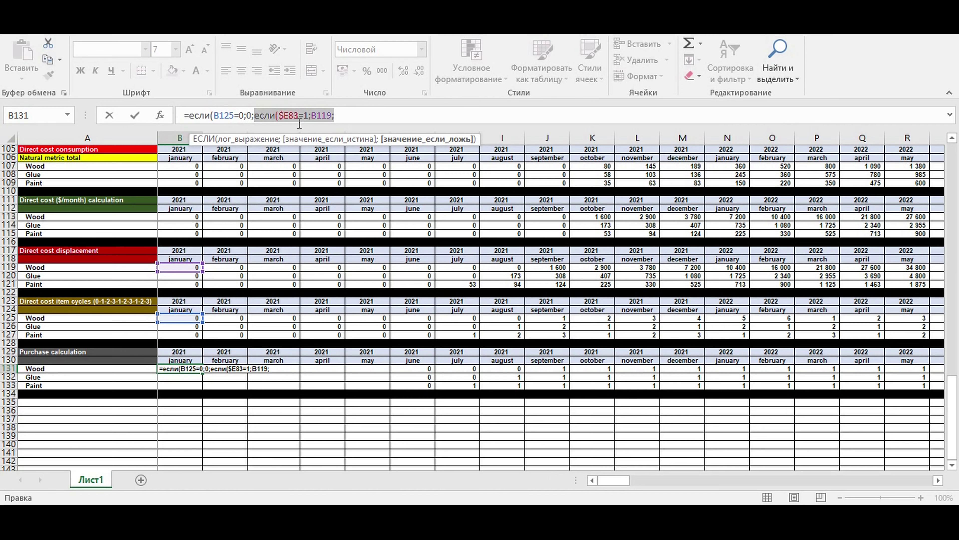
key(ctrl+c)
click(363, 112)
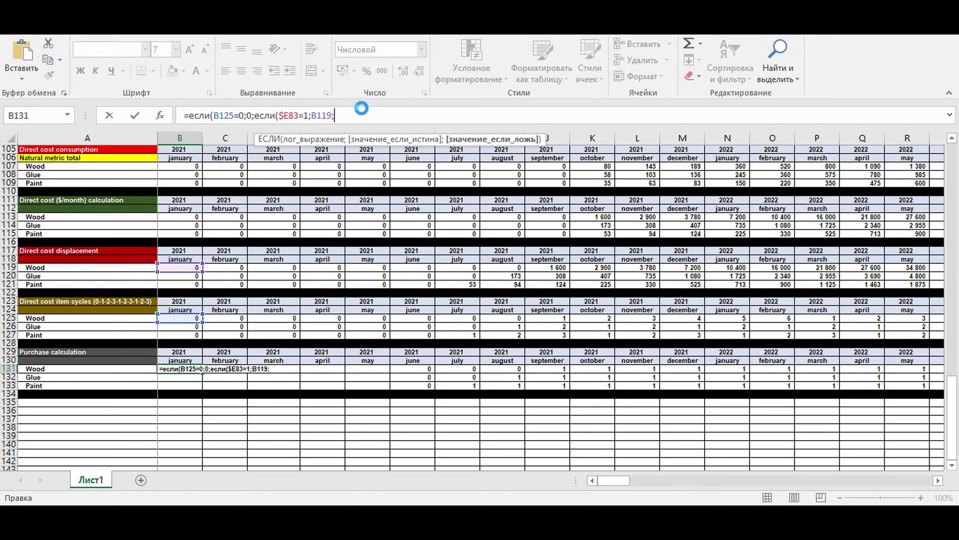
key(ctrl+v)
- Change the copied clause to $E83=2 returning B119+C119
double_click(386, 115)
text(2)
key(Right)
key(Right)
key(Right)
key(Right)
key(Right)
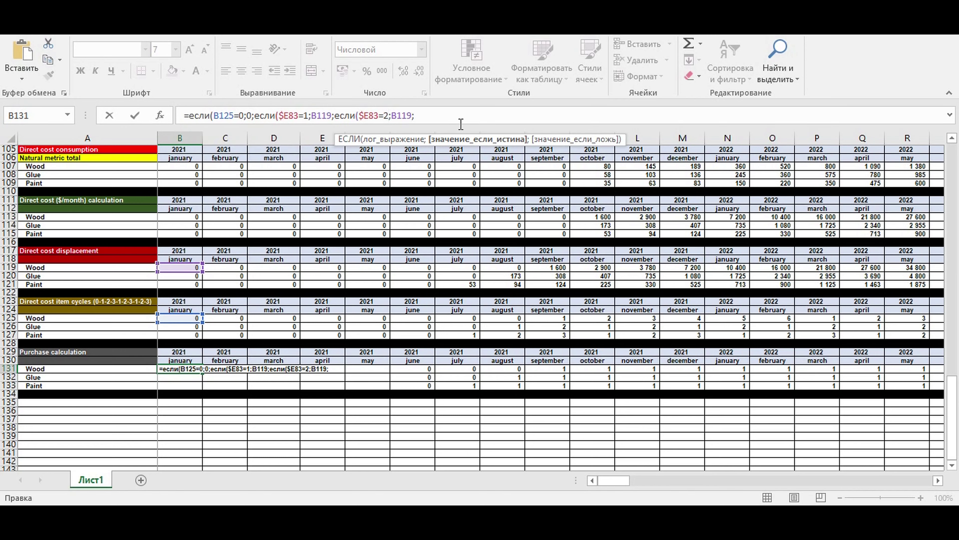
text(+)
click(219, 267)
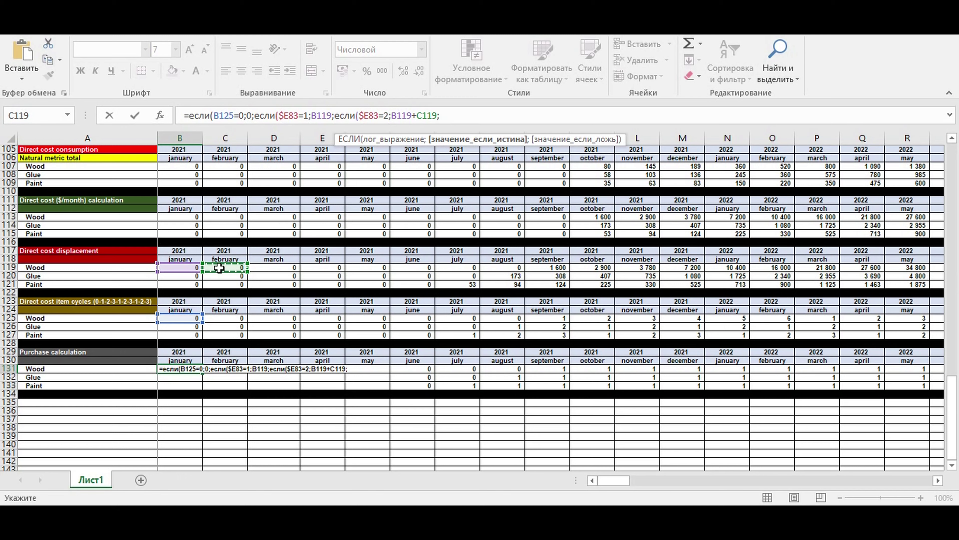
click(454, 115)
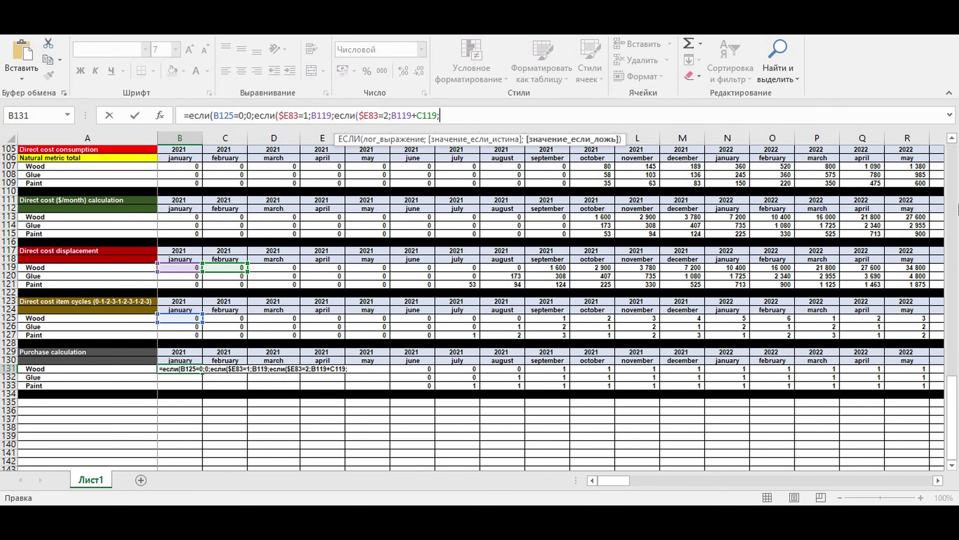
drag(955, 412, 954, 363)
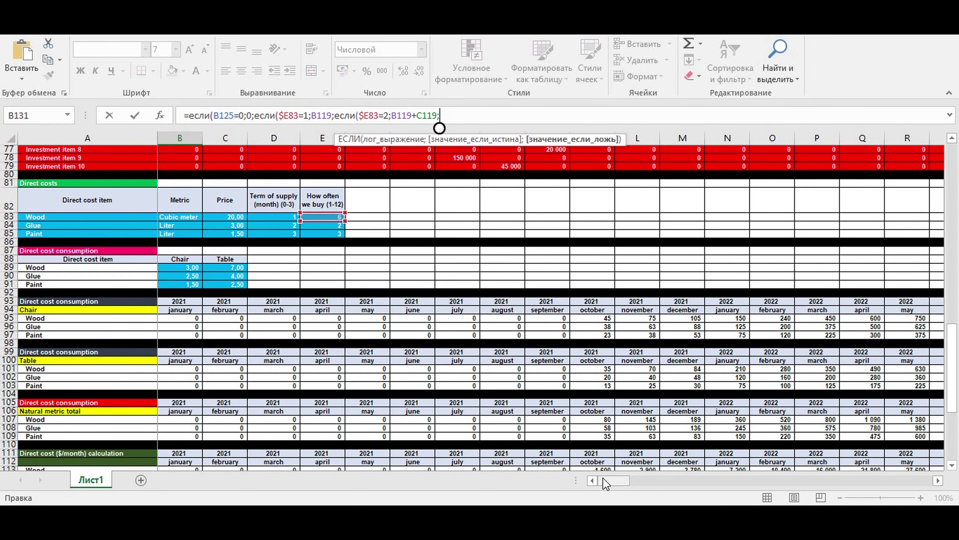
click(951, 465)
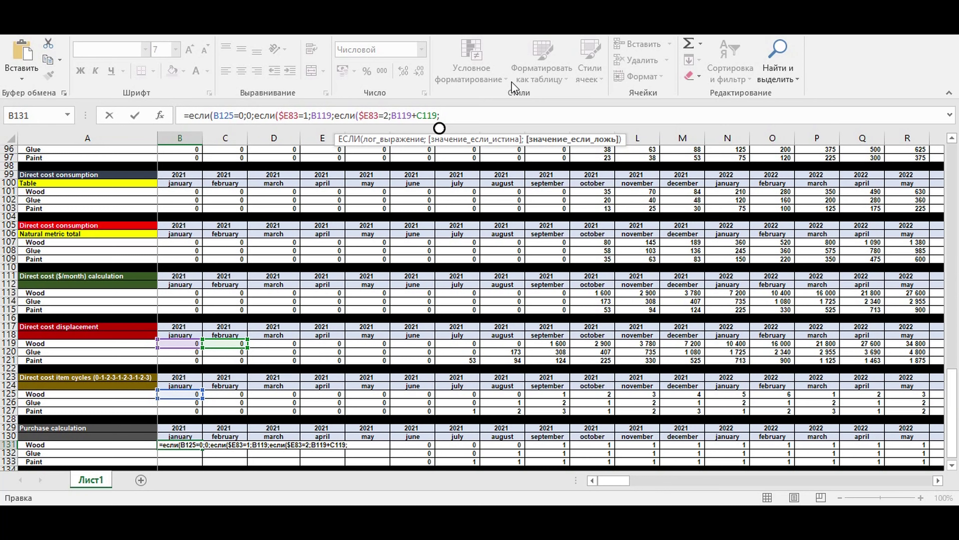
drag(458, 117, 338, 113)
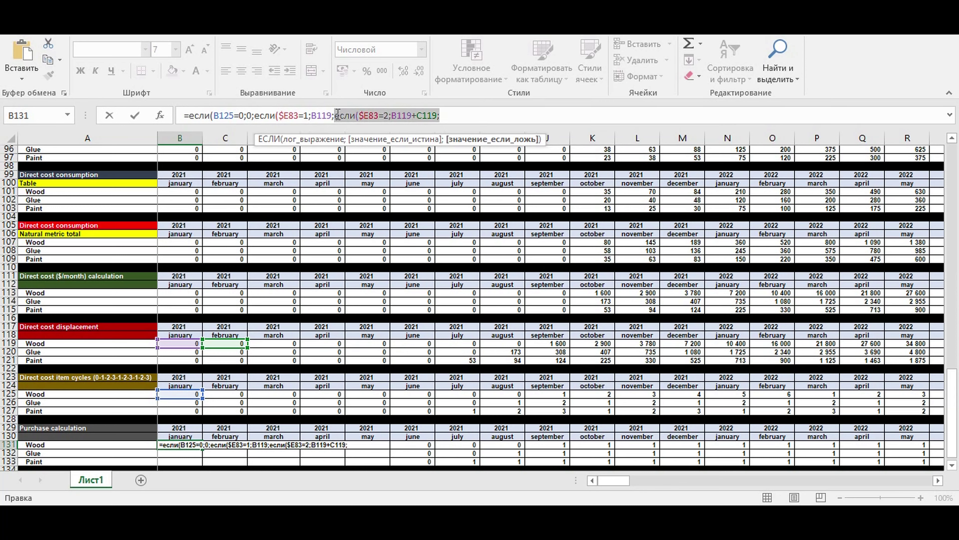
- Add a $E83=3 branch summing B119 through D119
click(464, 118)
key(ctrl+v)
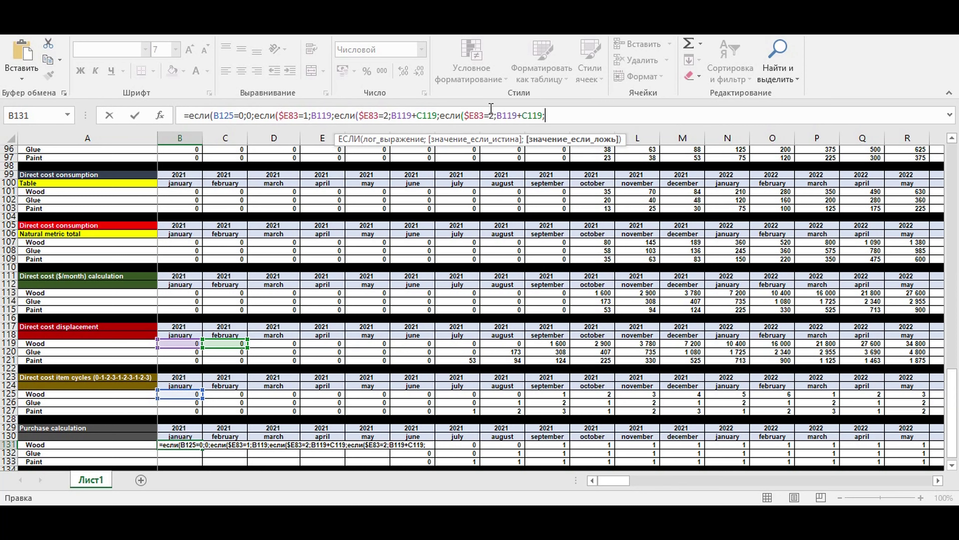
double_click(492, 114)
text(3)
click(542, 115)
text(+)
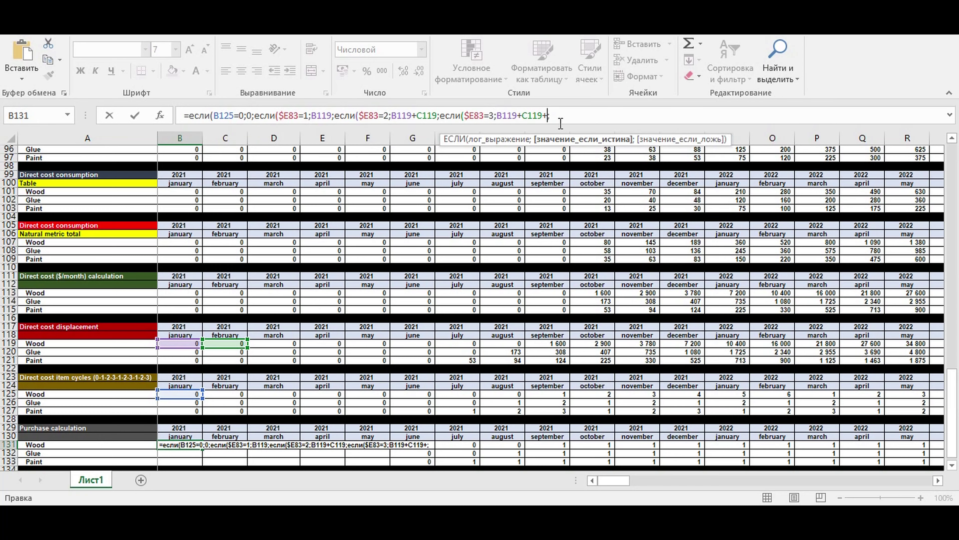
click(270, 343)
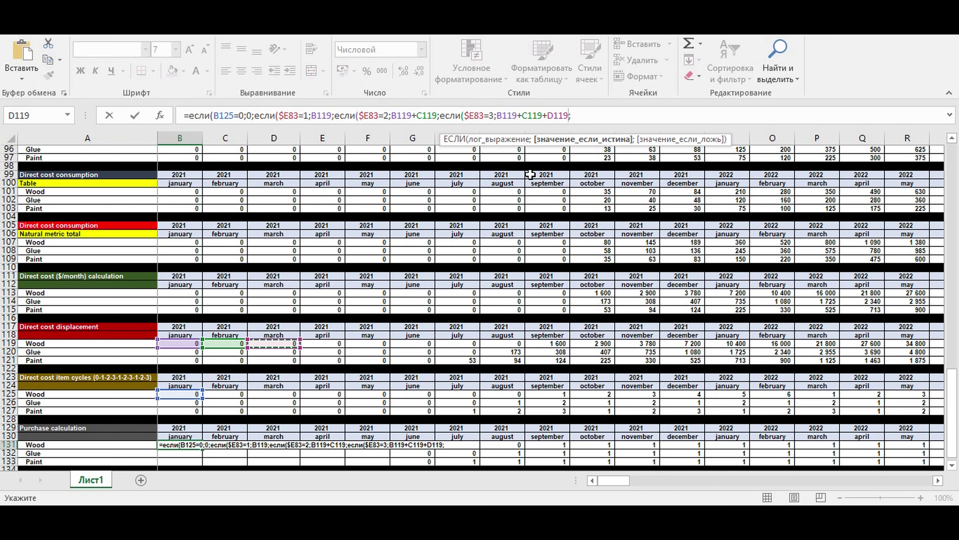
- Add a $E83=4 branch summing B119 through E119
drag(583, 116, 446, 120)
key(ctrl+c)
click(578, 115)
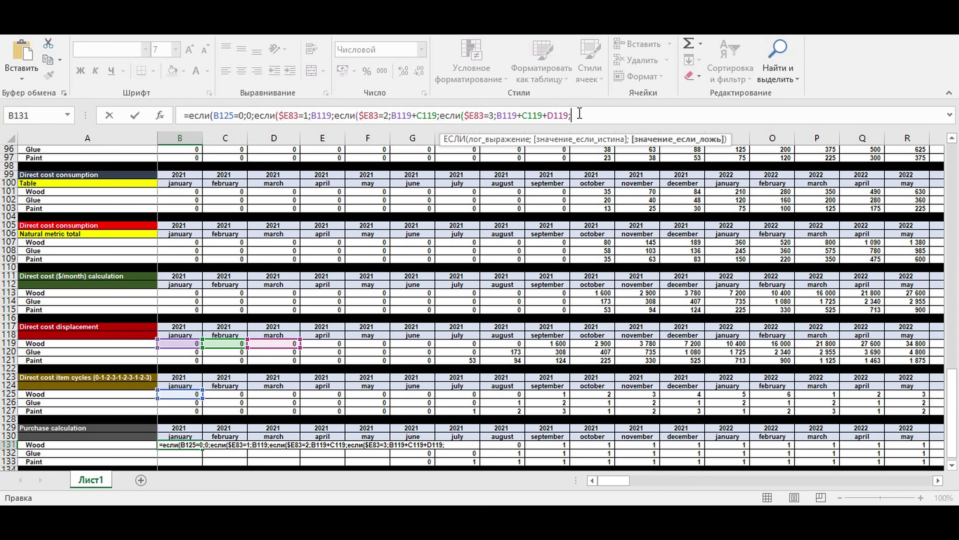
key(ctrl+v)
double_click(624, 117)
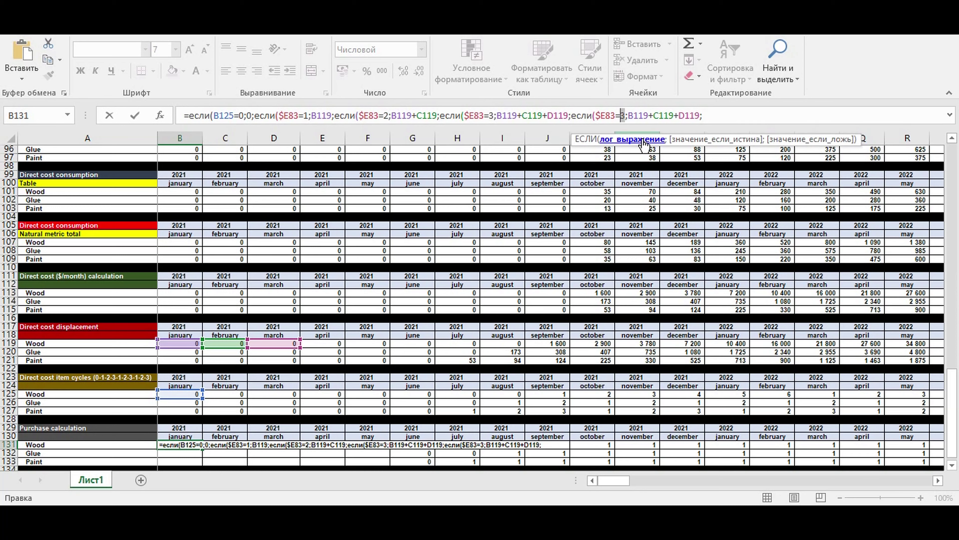
text(4)
click(700, 114)
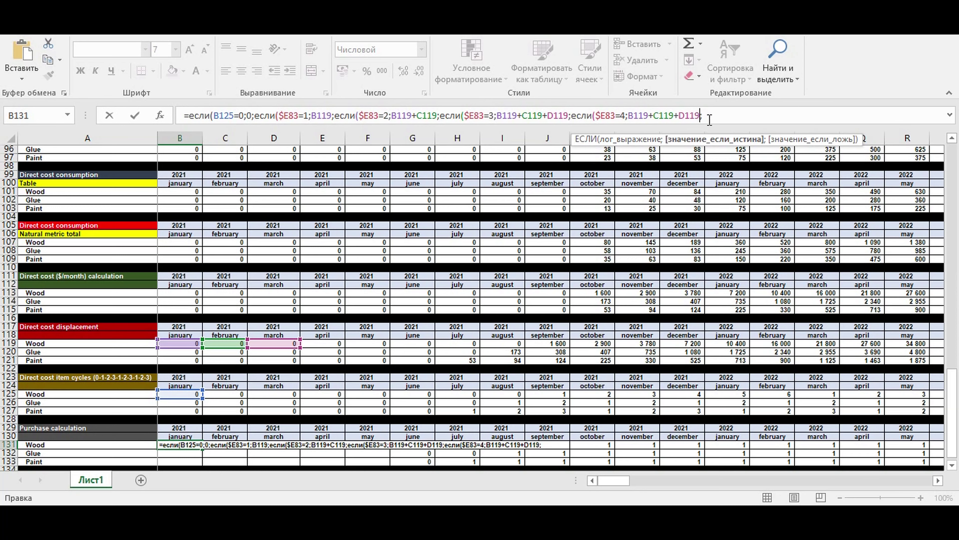
text(+)
click(323, 346)
- Add a $E83=5 branch summing B119 through F119 and enlarge the formula bar
drag(739, 114, 574, 113)
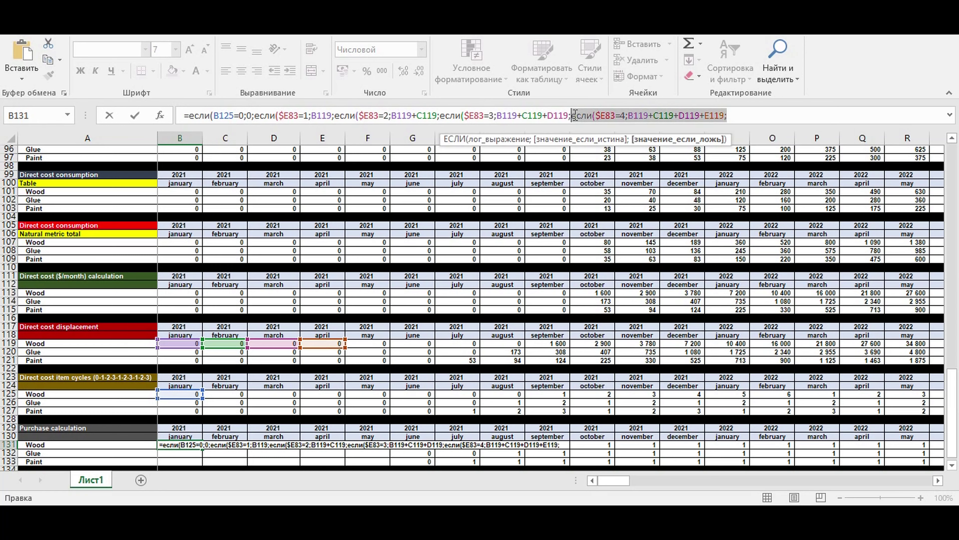
click(754, 115)
key(ctrl+v)
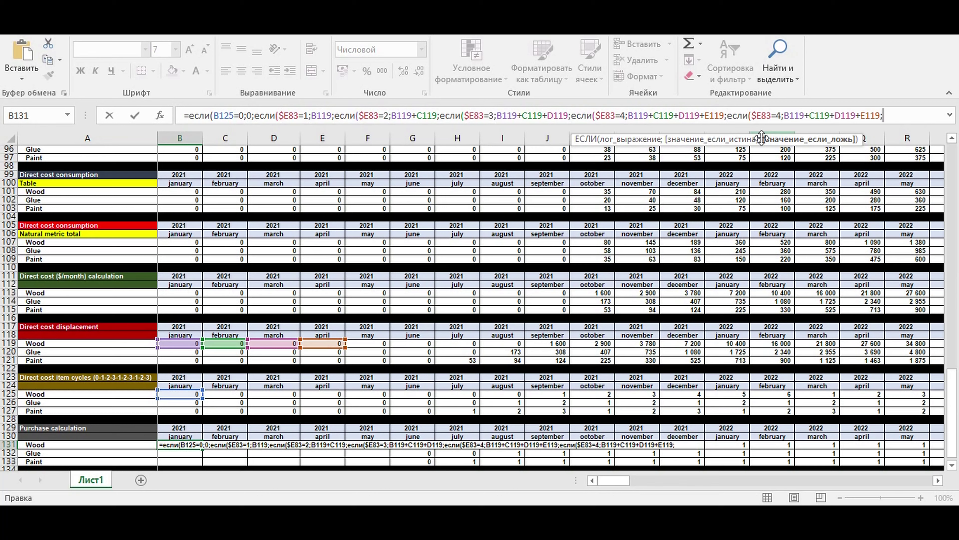
drag(781, 114, 778, 116)
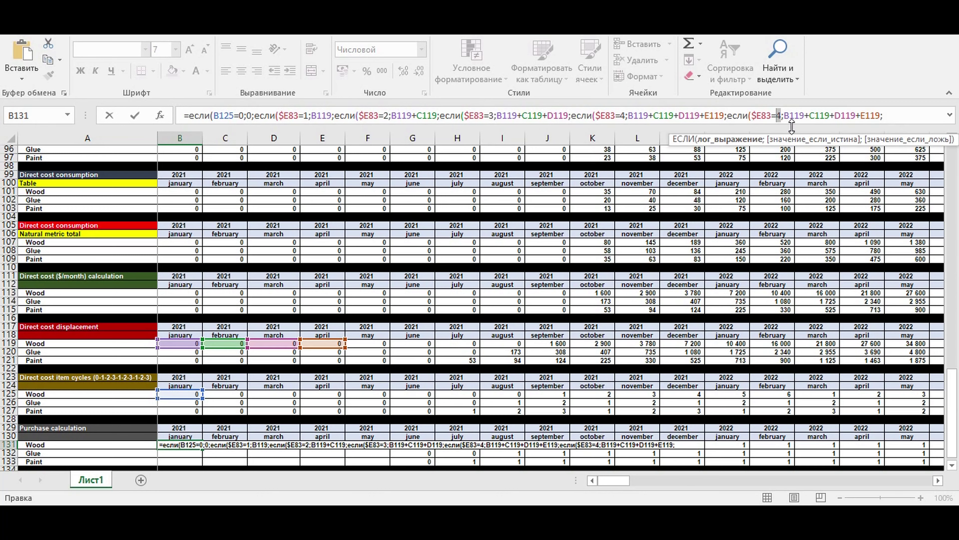
click(879, 116)
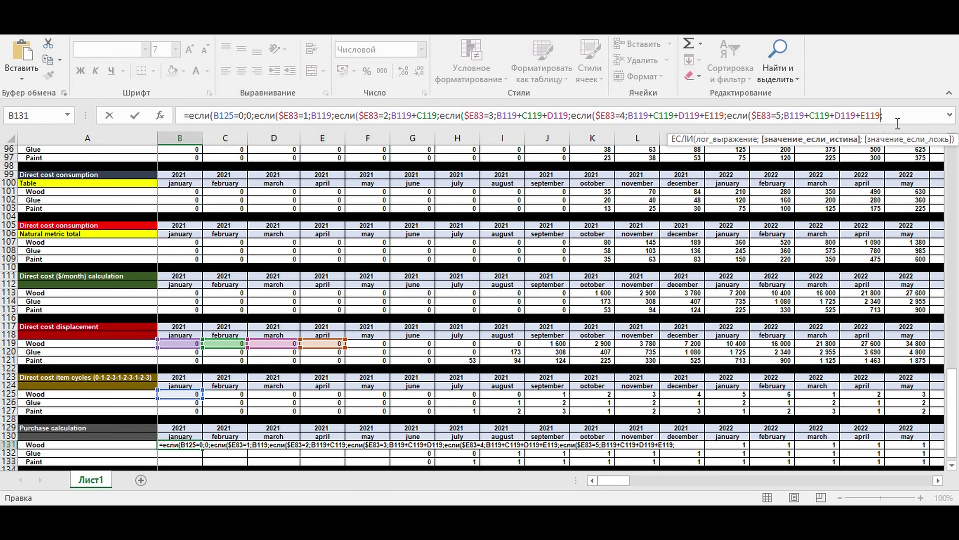
text(+)
click(363, 344)
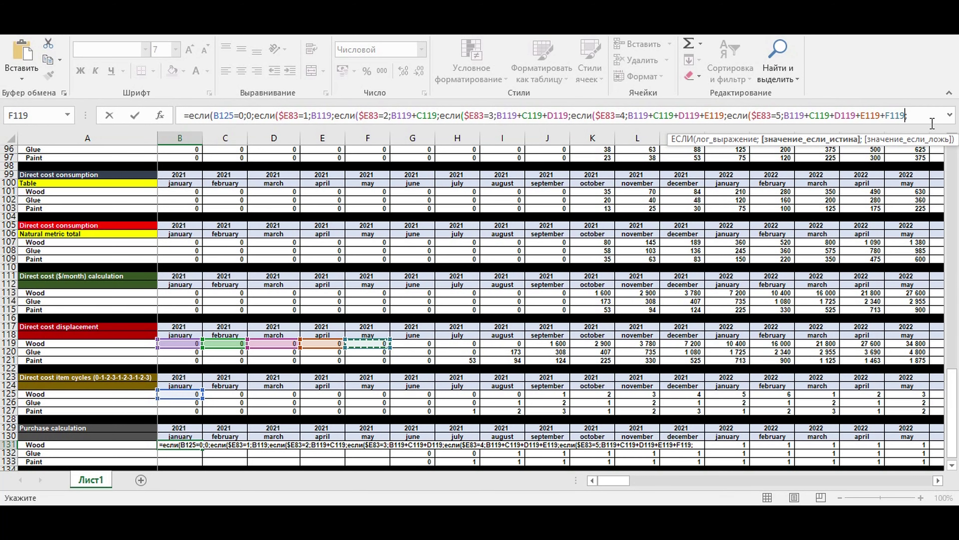
drag(451, 126, 450, 224)
drag(907, 117, 736, 120)
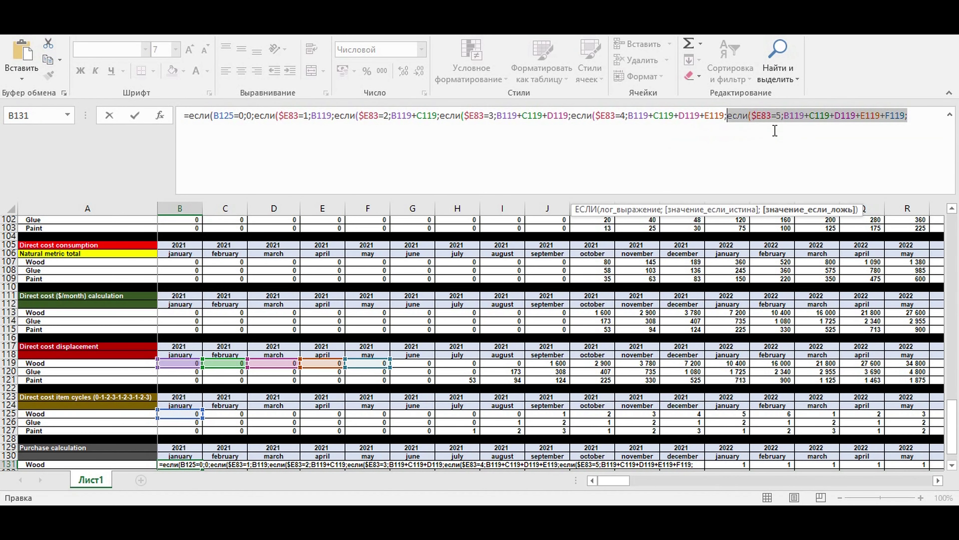
- Add a $E83=6 branch summing B119 through G119
key(ctrl+c)
click(916, 116)
key(ctrl+v)
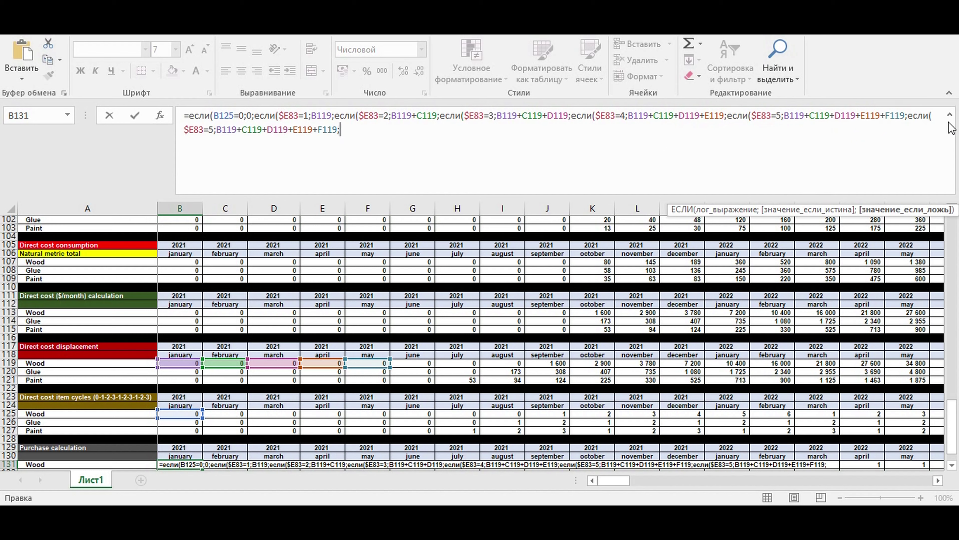
text(6)
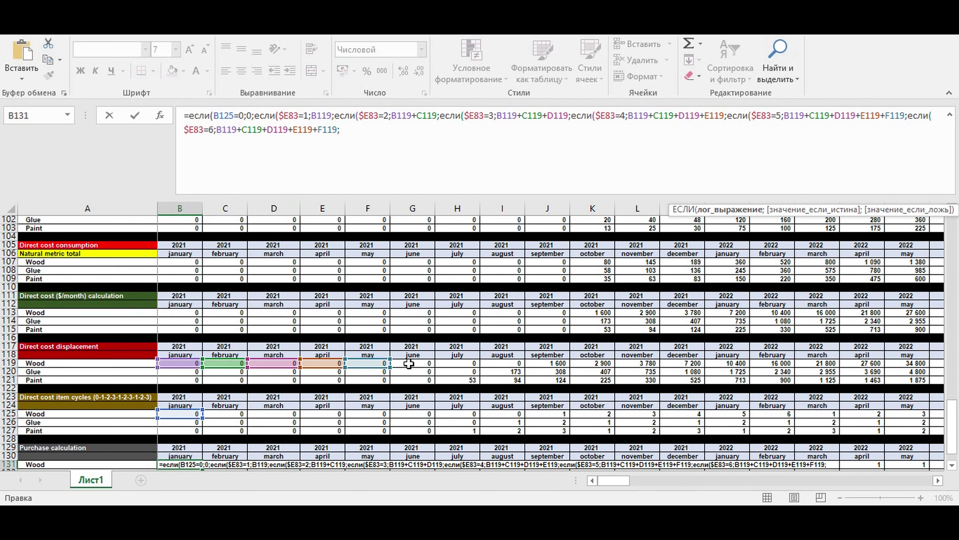
click(340, 129)
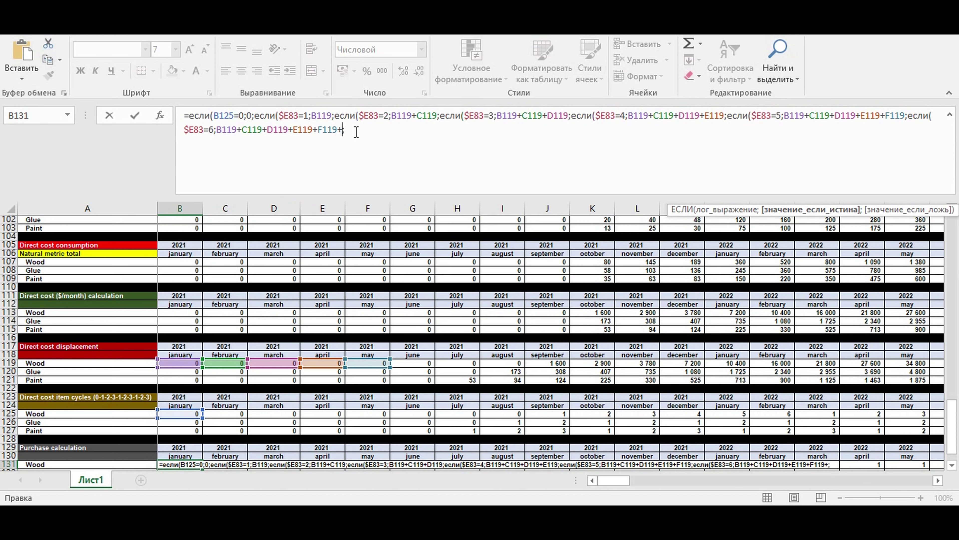
click(401, 364)
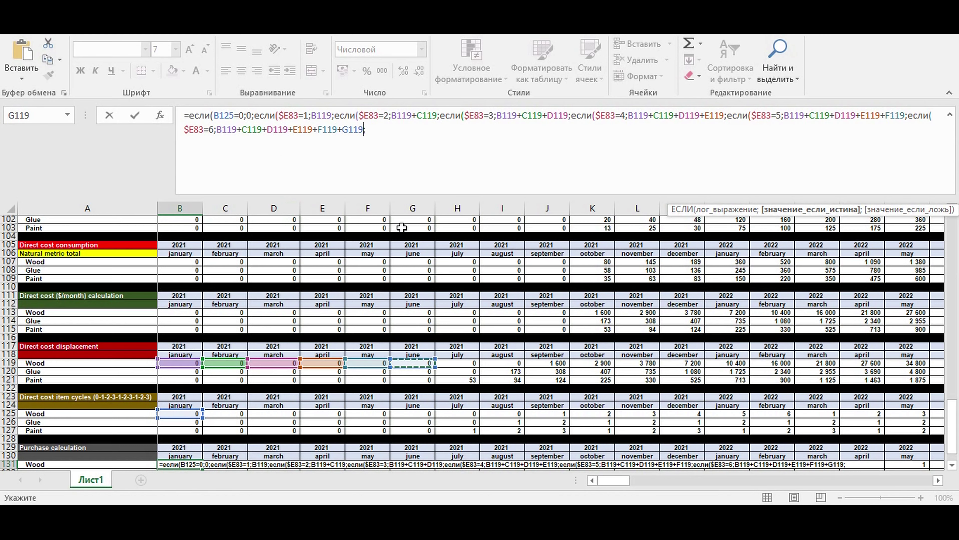
- Add a $E83=7 branch summing B119 through H119
drag(379, 131, 911, 119)
key(ctrl+c)
click(389, 130)
key(ctrl+v)
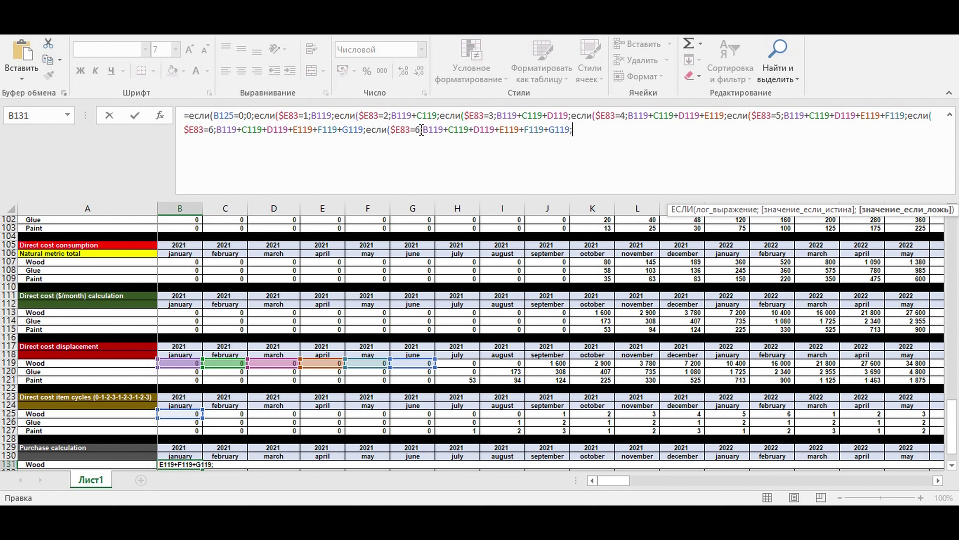
drag(421, 130, 415, 129)
text(7)
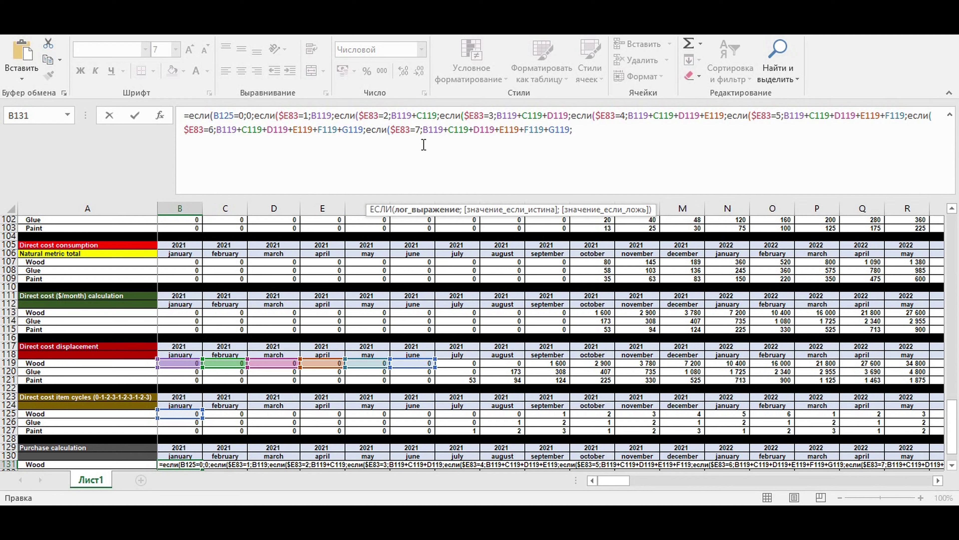
text(+)
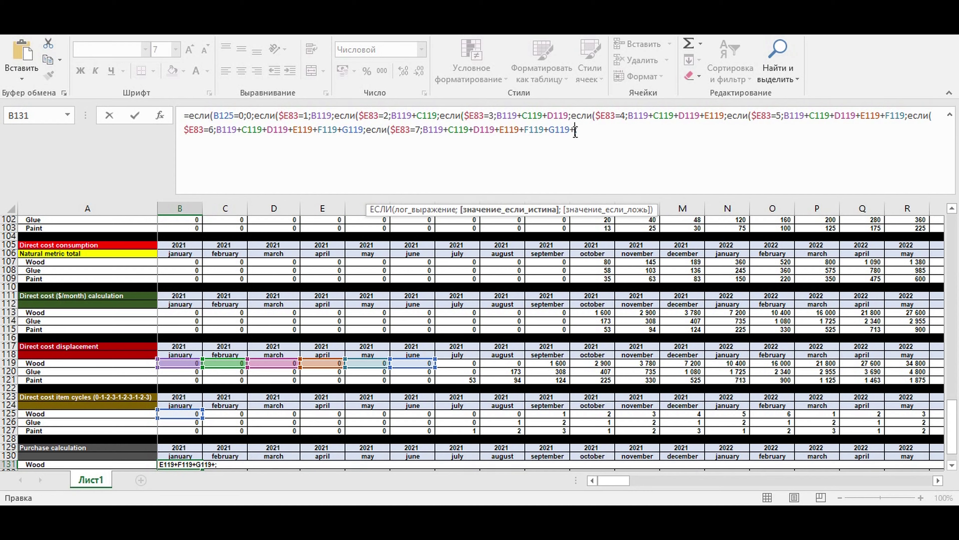
click(448, 363)
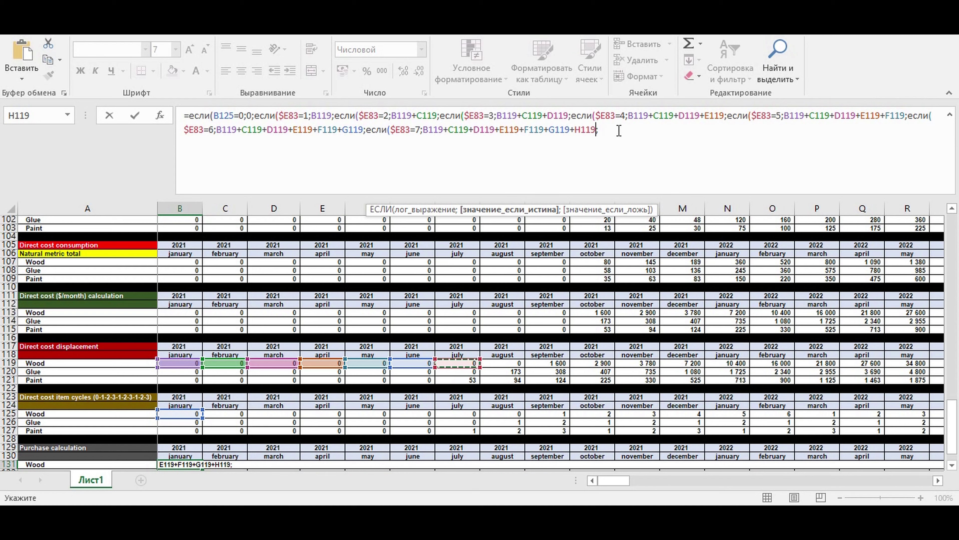
- Add a $E83=8 branch summing B119 through I119
drag(599, 130, 366, 129)
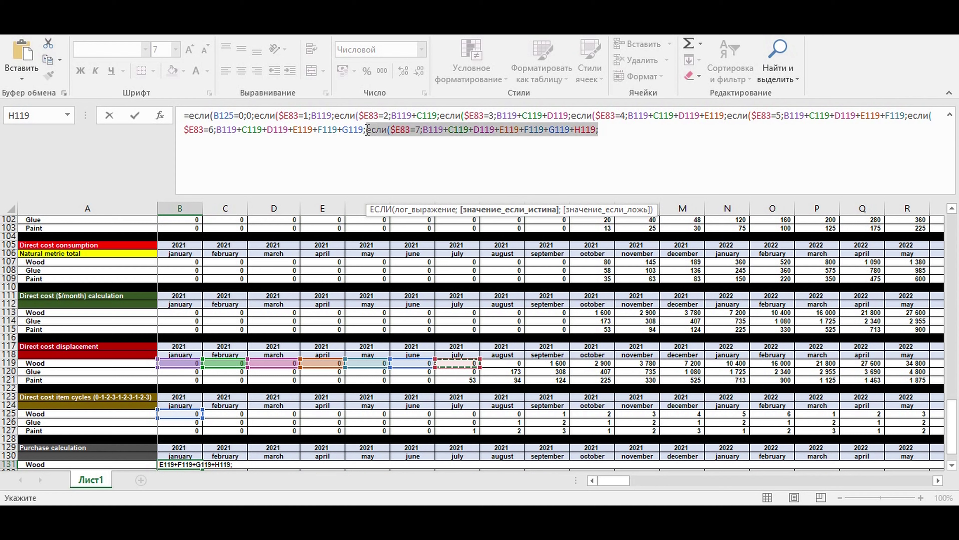
key(ctrl+c)
click(612, 129)
key(ctrl+v)
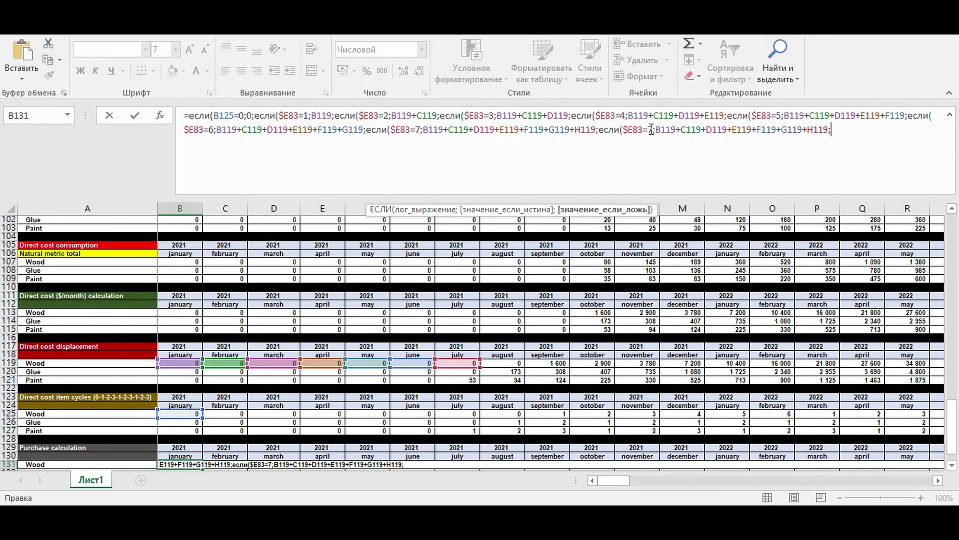
double_click(650, 130)
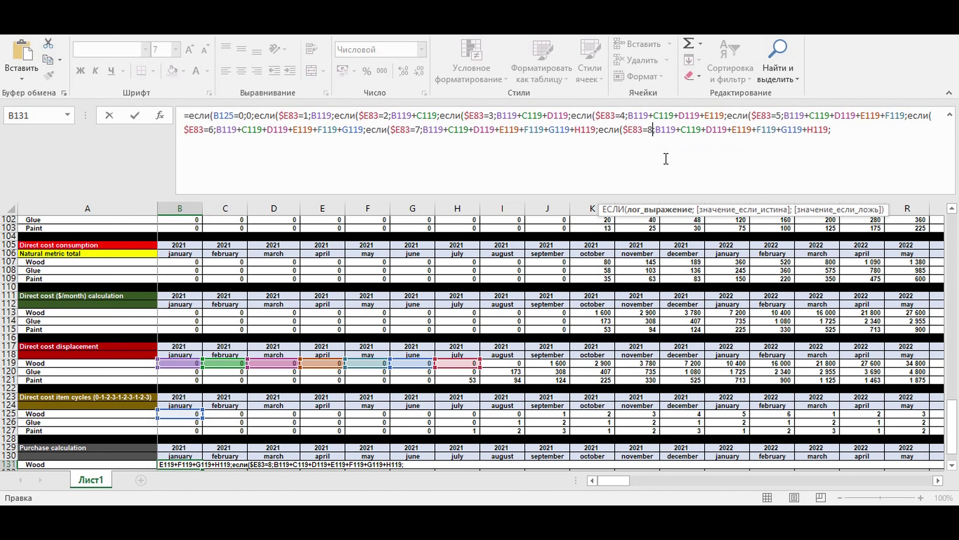
click(831, 130)
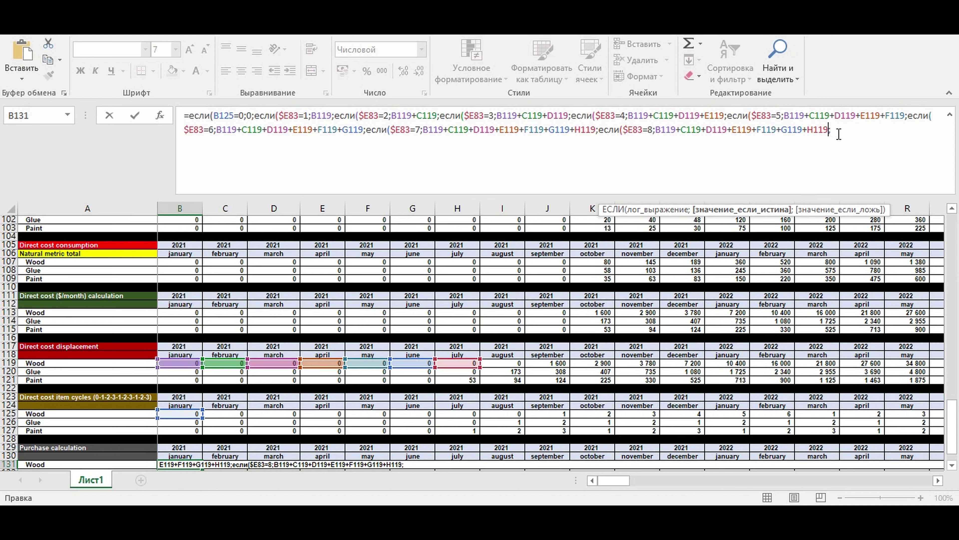
click(507, 362)
- Add a $E83=9 branch summing B119 through J119
drag(854, 130, 598, 128)
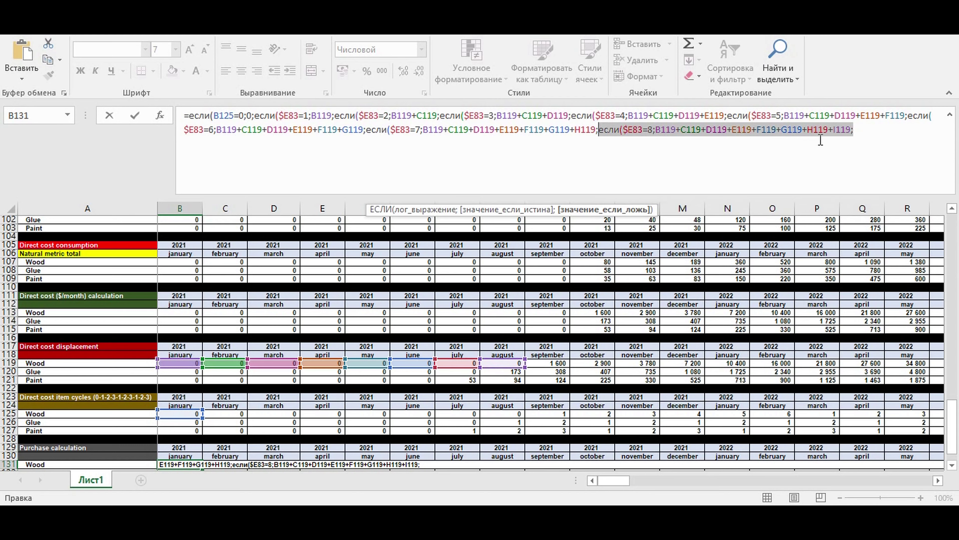
key(ctrl+c)
click(866, 131)
key(ctrl+v)
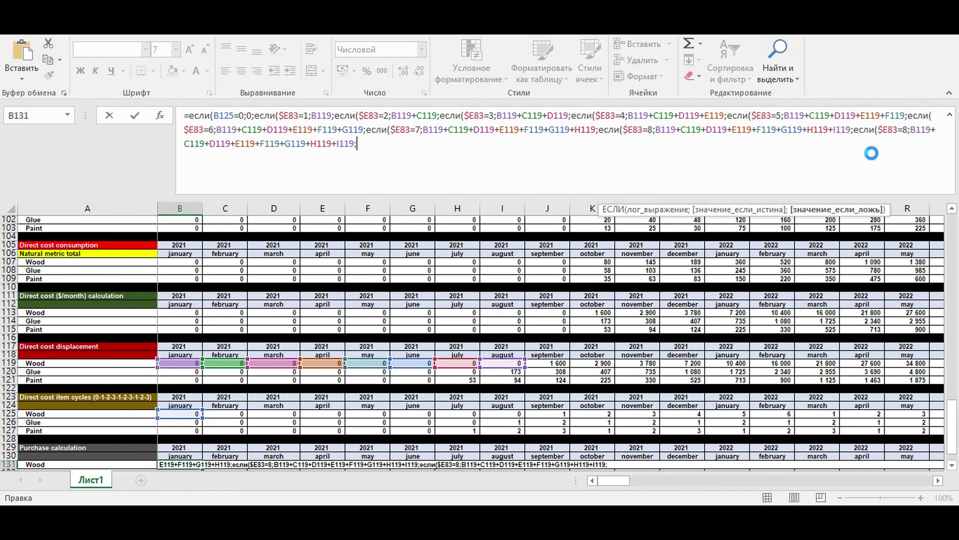
click(904, 130)
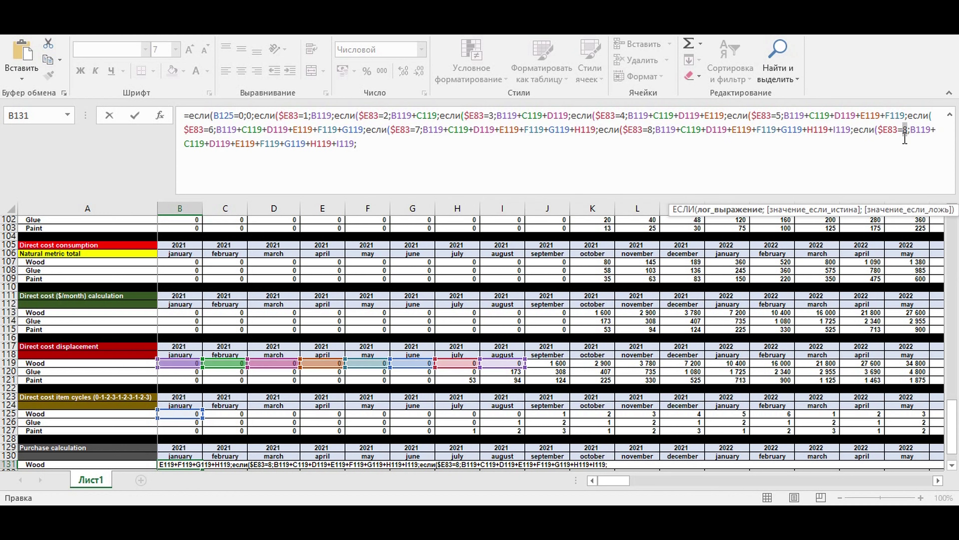
click(368, 149)
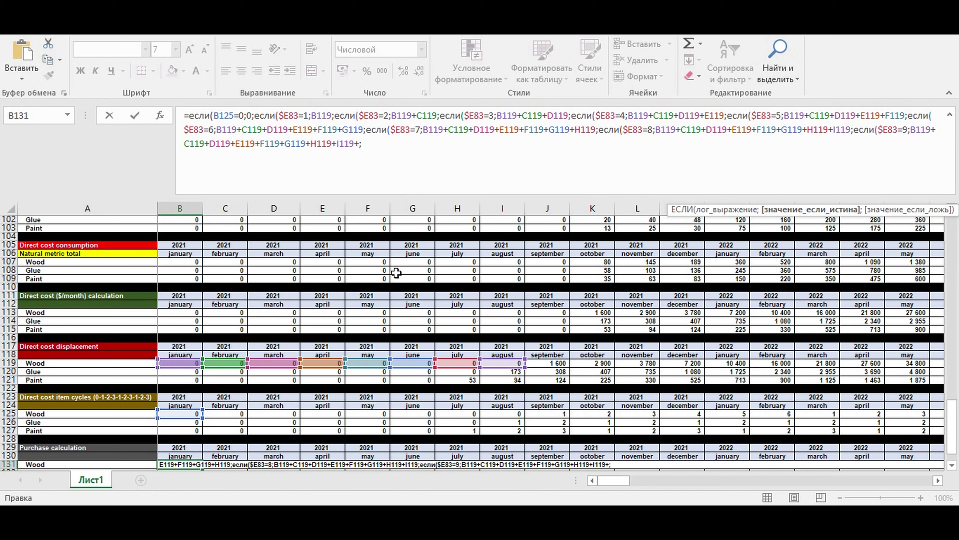
text(+)
click(544, 364)
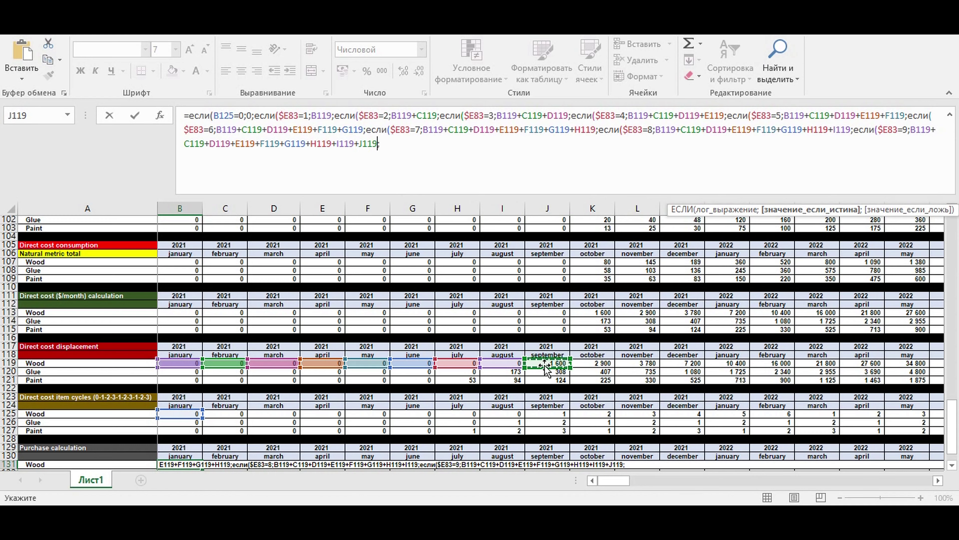
- Add a $E83=10 branch summing B119 through K119
drag(429, 142, 853, 134)
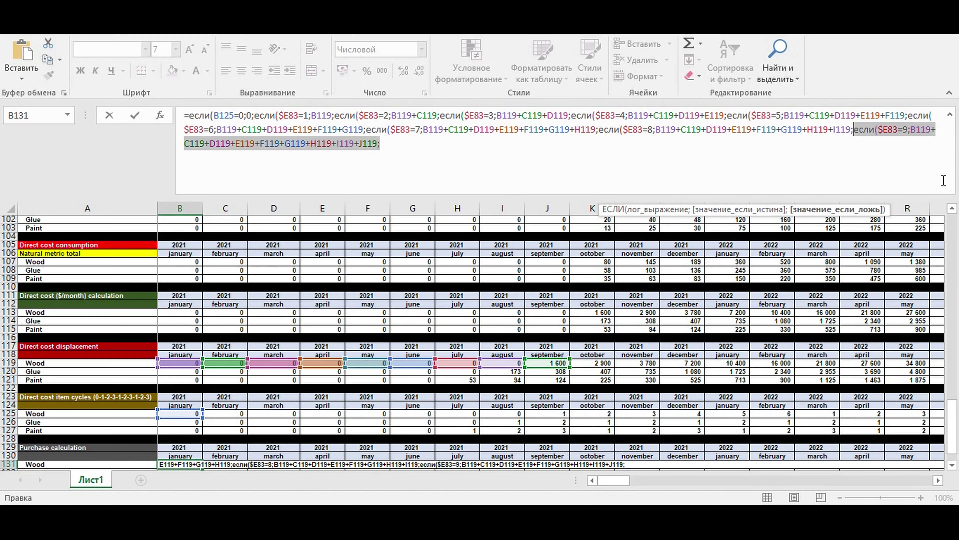
key(ctrl+c)
click(395, 145)
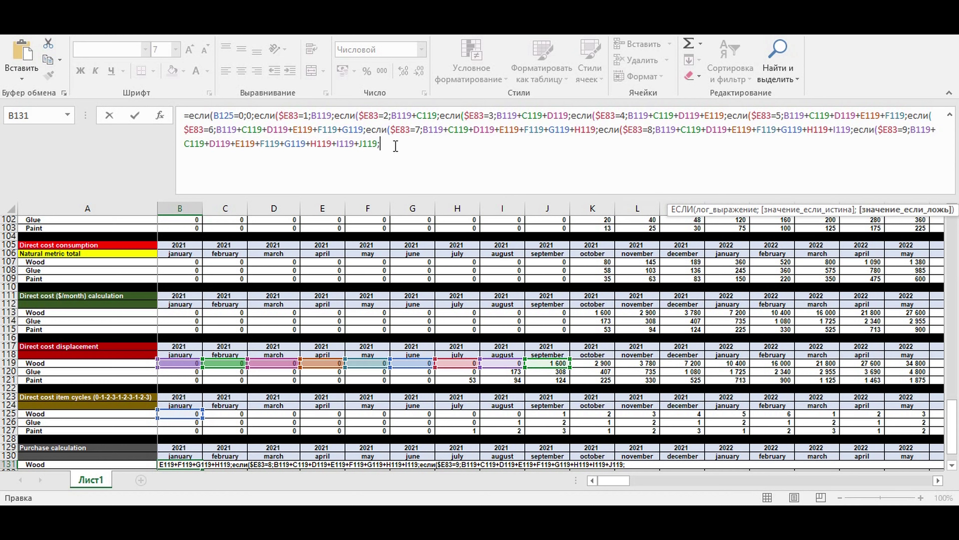
key(ctrl+v)
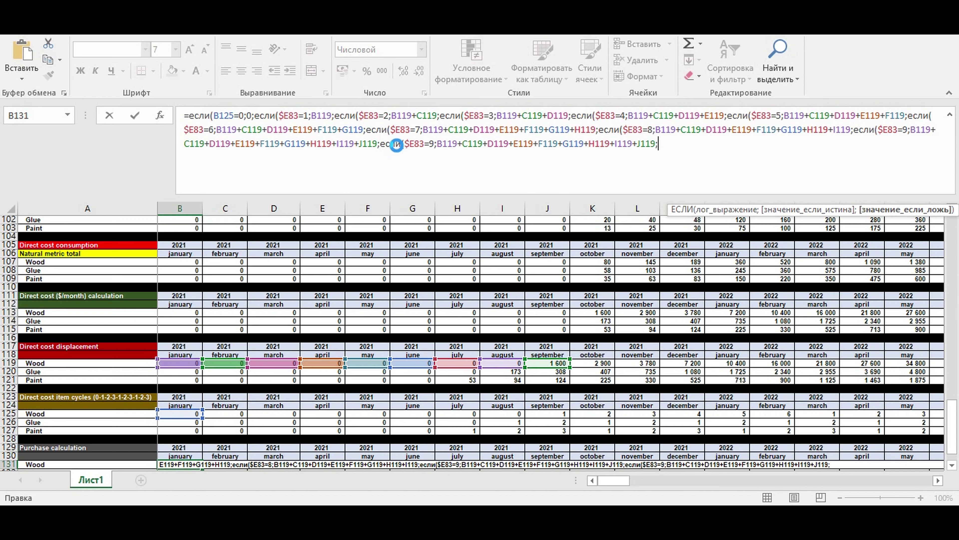
click(430, 146)
text(10)
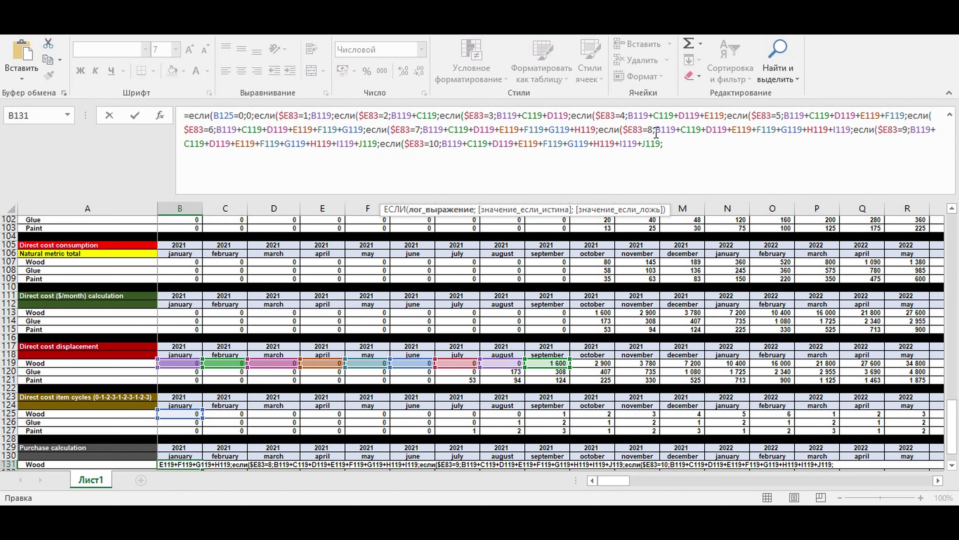
click(659, 144)
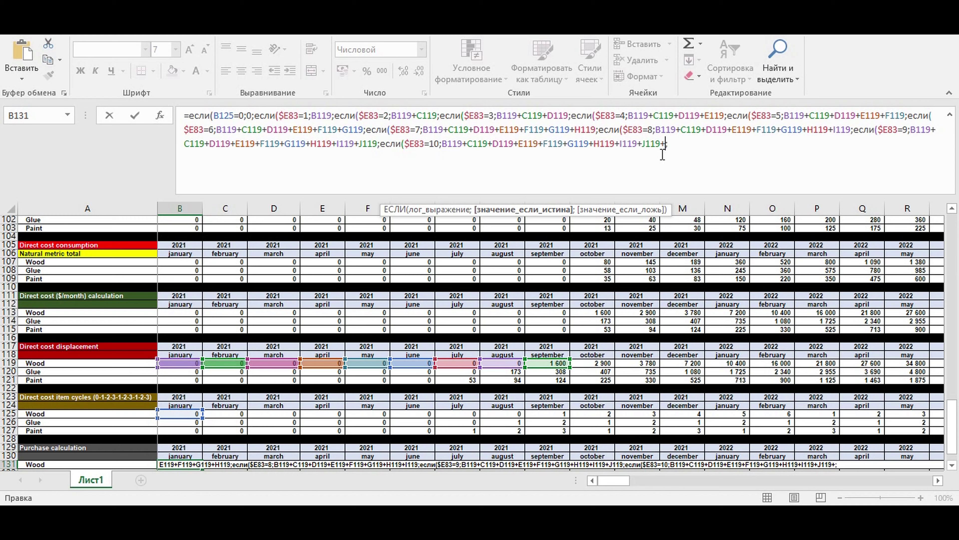
click(587, 363)
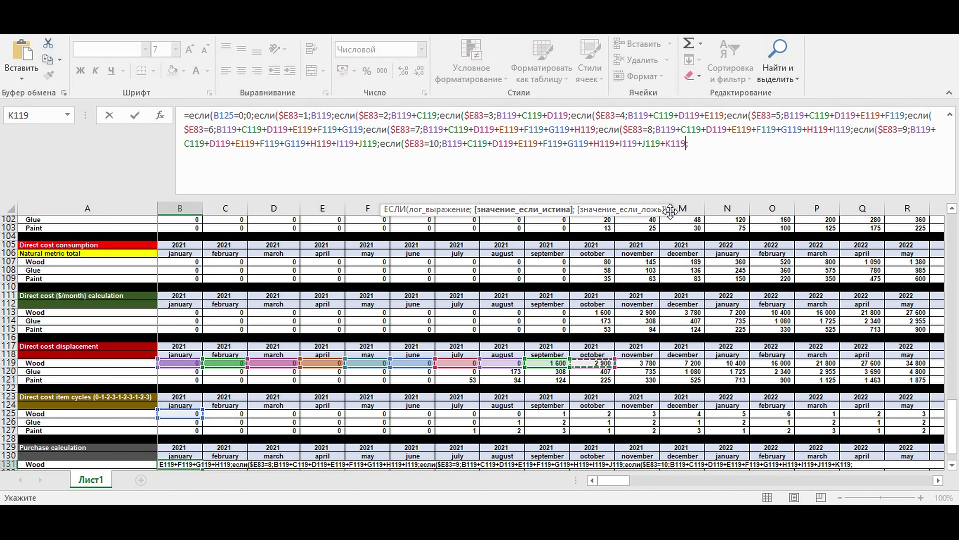
drag(693, 144, 388, 150)
key(ctrl+c)
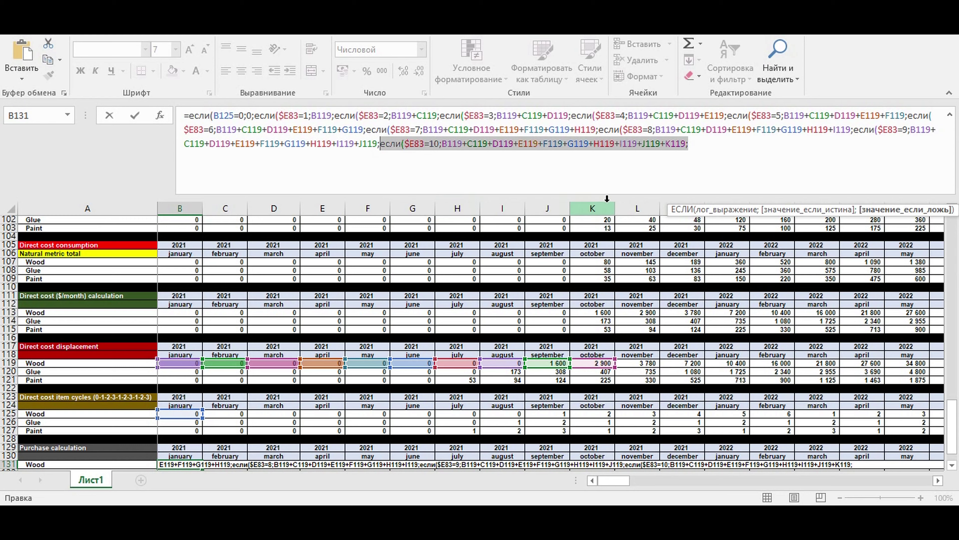
- Add a $E83=11 branch summing B119 through L119
click(696, 146)
key(ctrl+v)
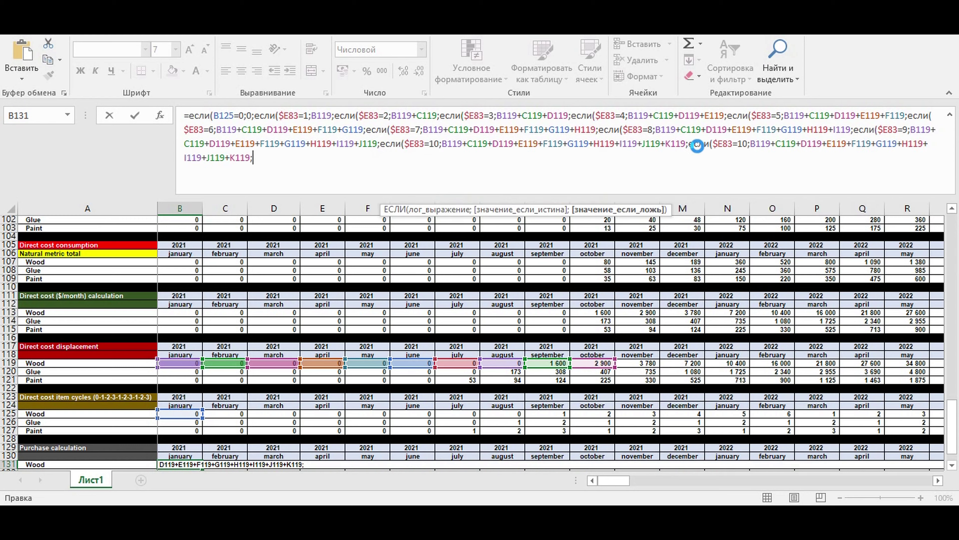
click(744, 144)
key(BackSpace)
text(1)
click(253, 157)
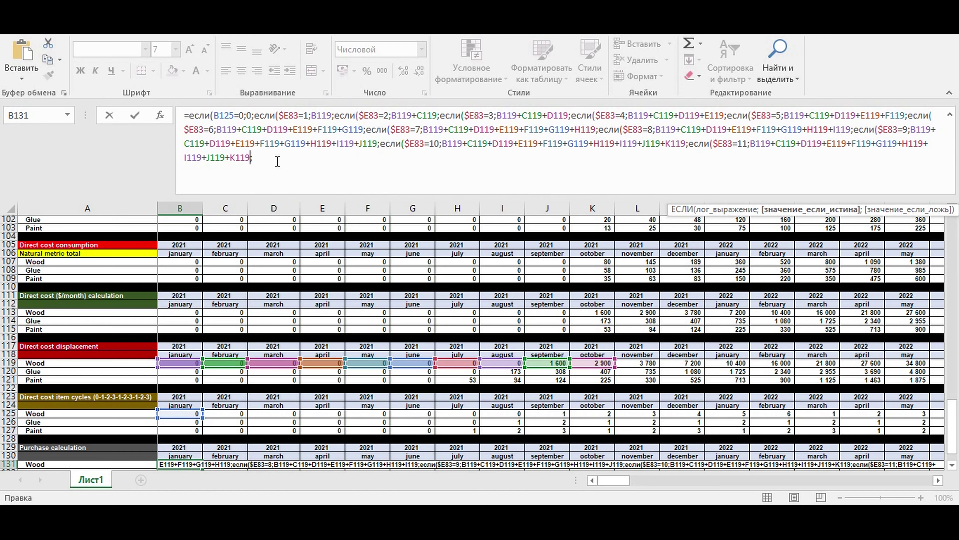
text(+)
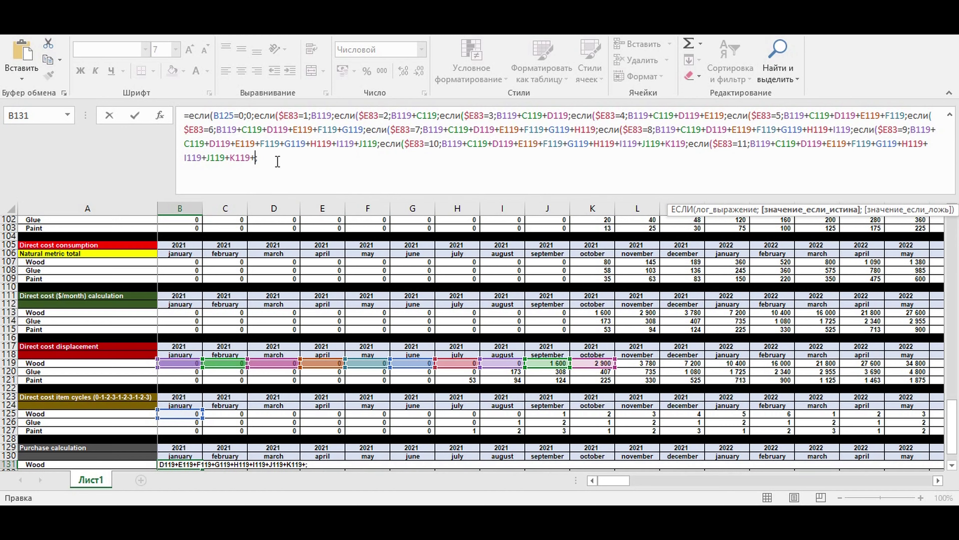
click(632, 363)
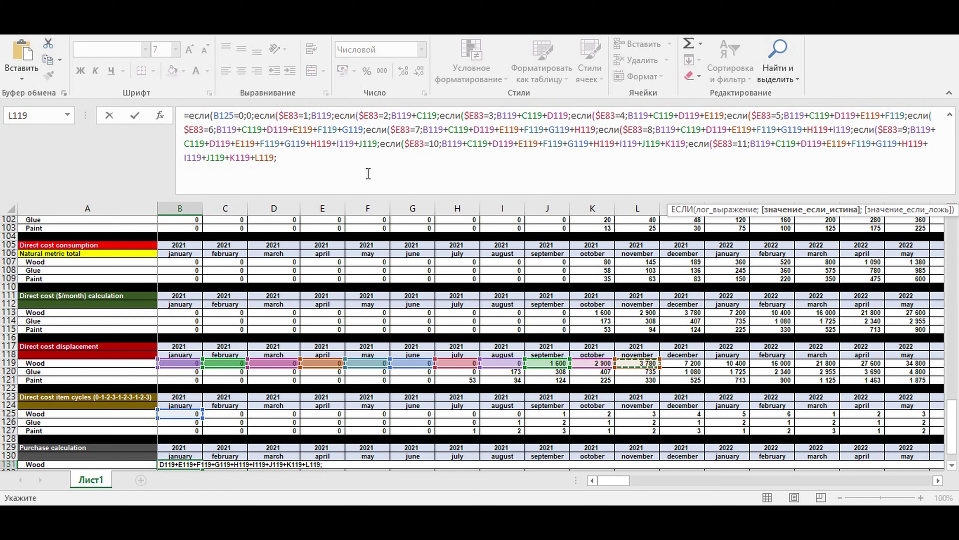
- Add a $E83=12 branch summing B119 through M119
drag(364, 158, 688, 144)
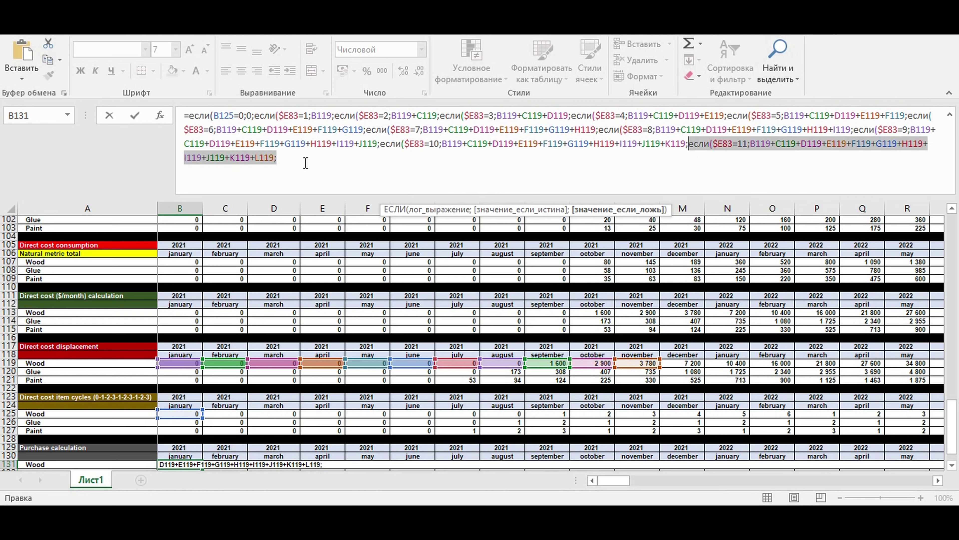
key(ctrl+c)
click(297, 161)
key(ctrl+v)
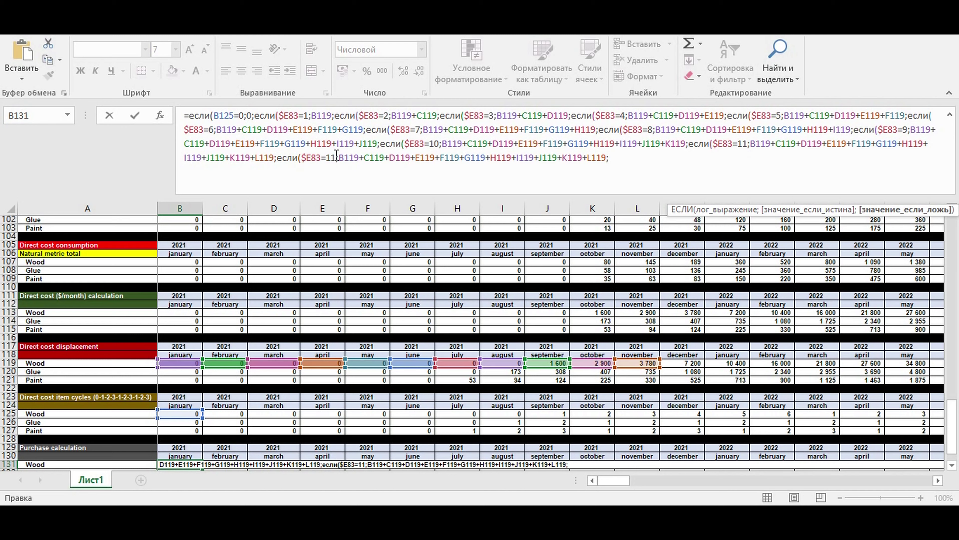
drag(336, 156, 330, 158)
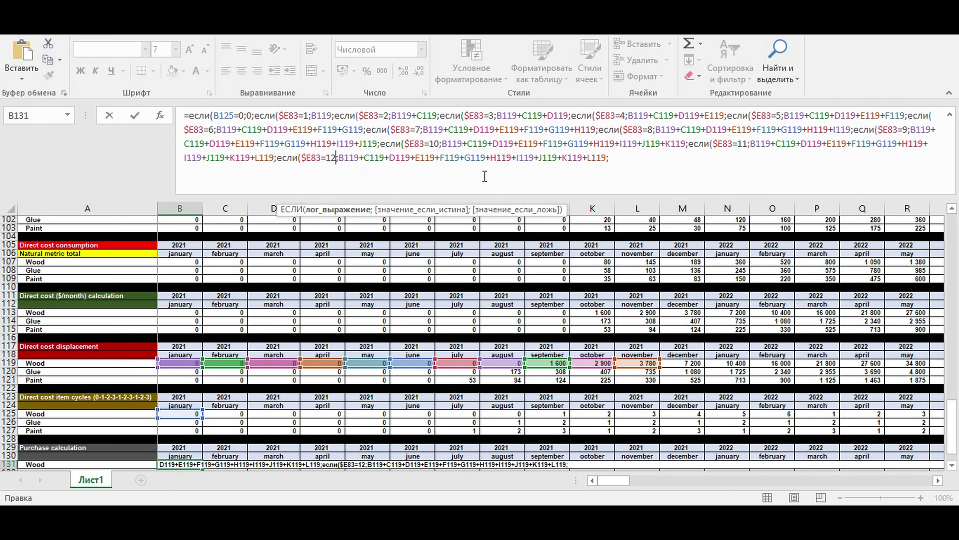
click(617, 159)
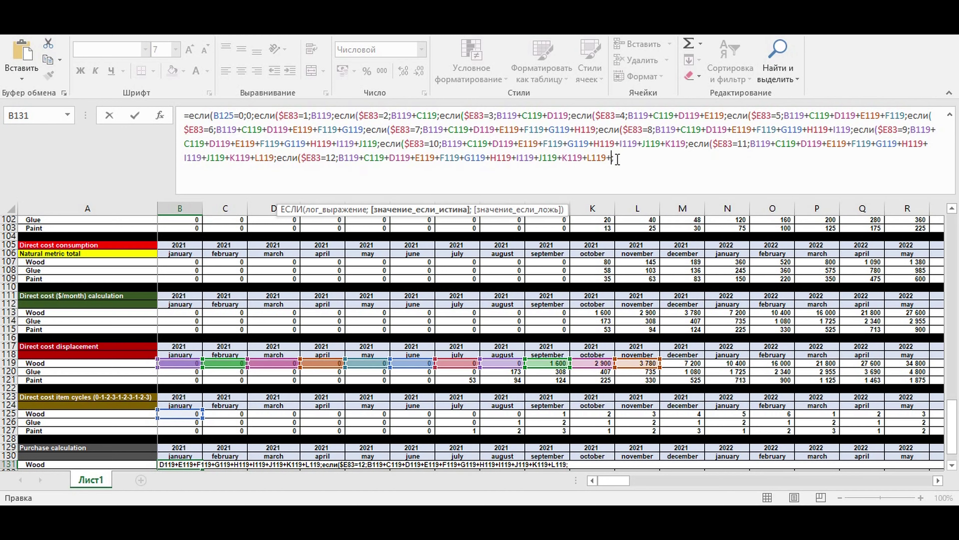
text(+)
click(684, 363)
- Balance the closing brackets and commit the finished B131 formula
click(646, 157)
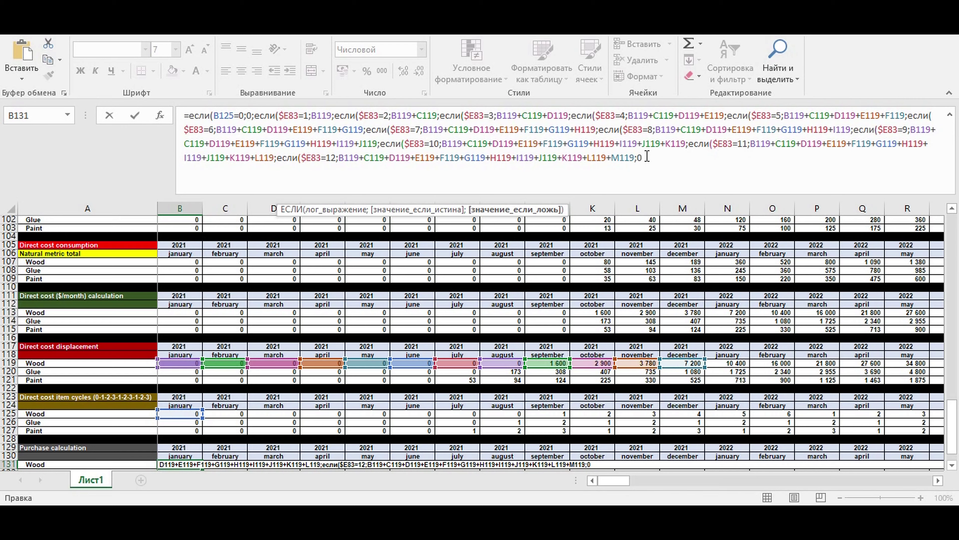
text())))))
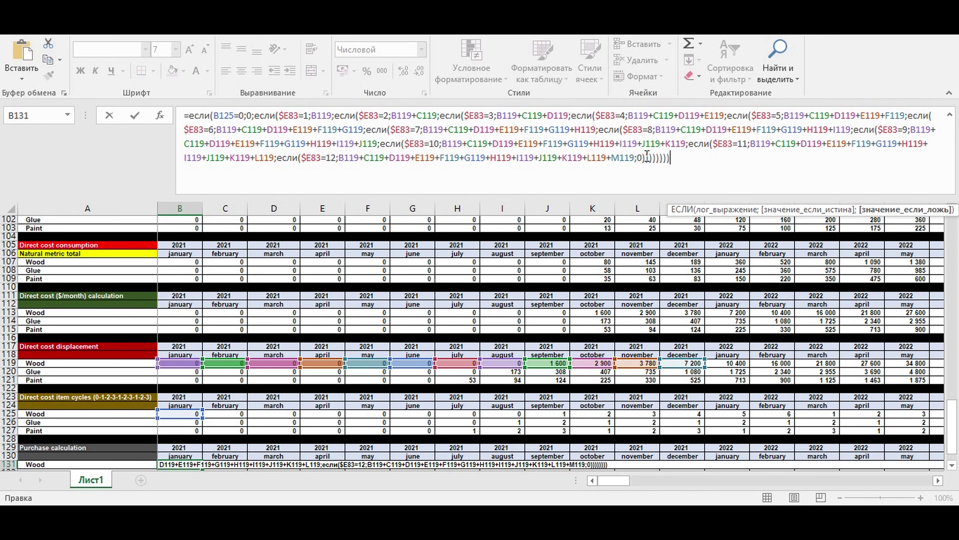
text())))))
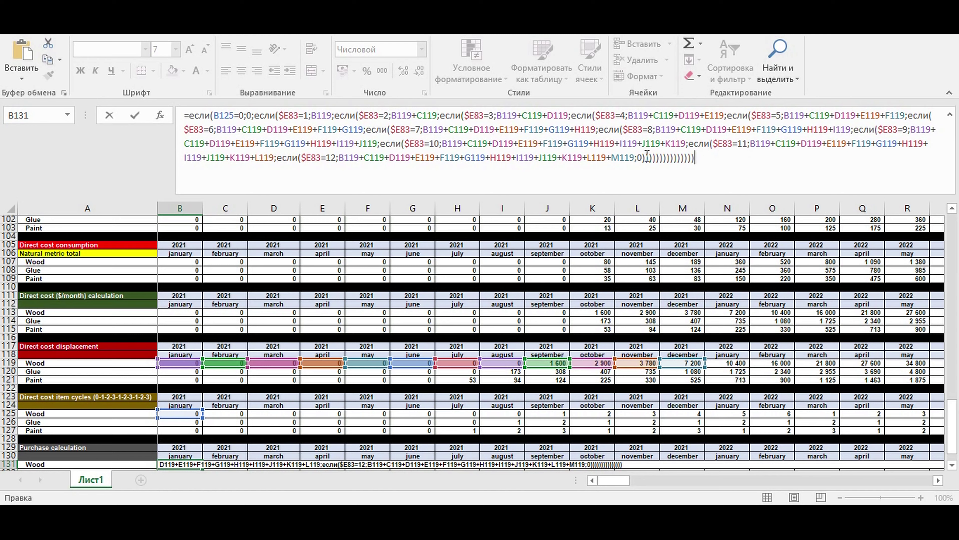
key(BackSpace)
key(BackSpace)
key(BackSpace)
key(BackSpace)
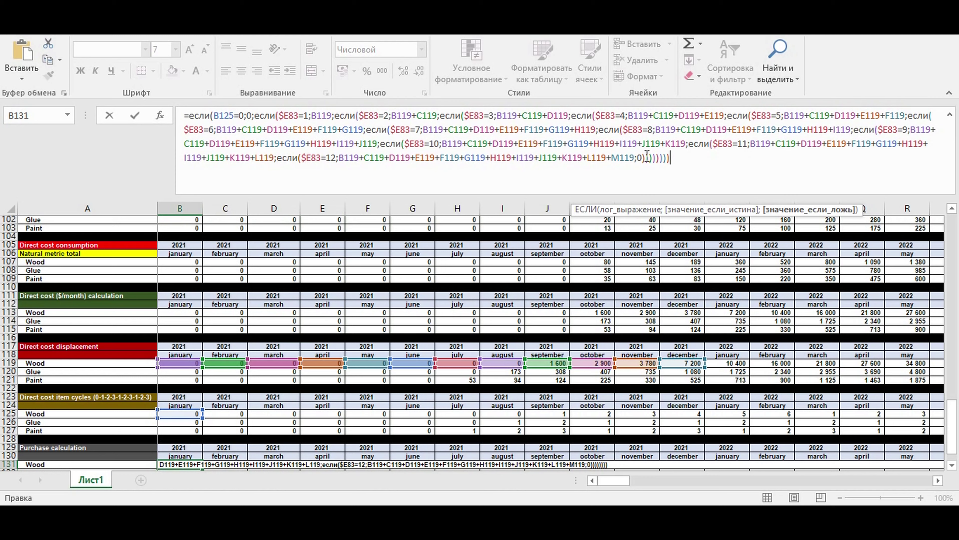
text()))
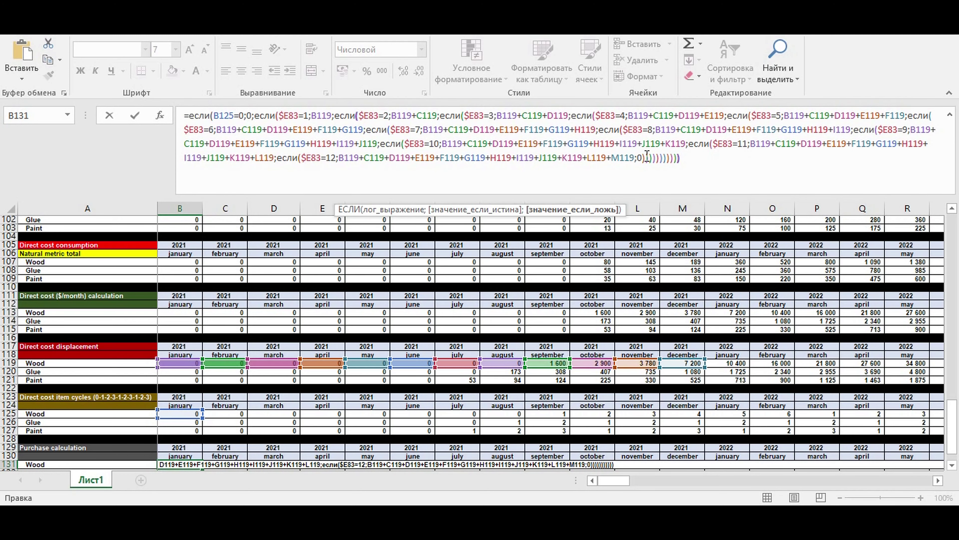
text()))
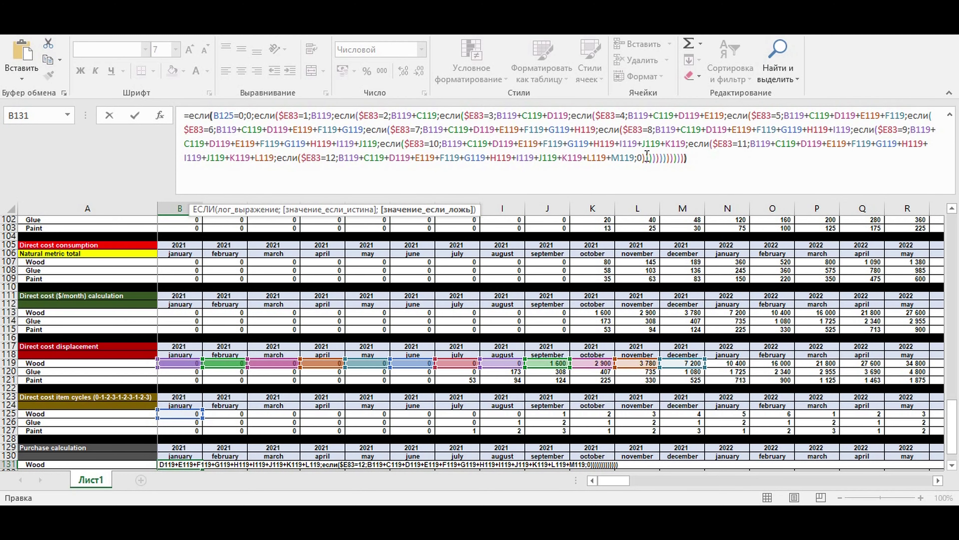
key(Return)
scroll(310, 426, down, 4)
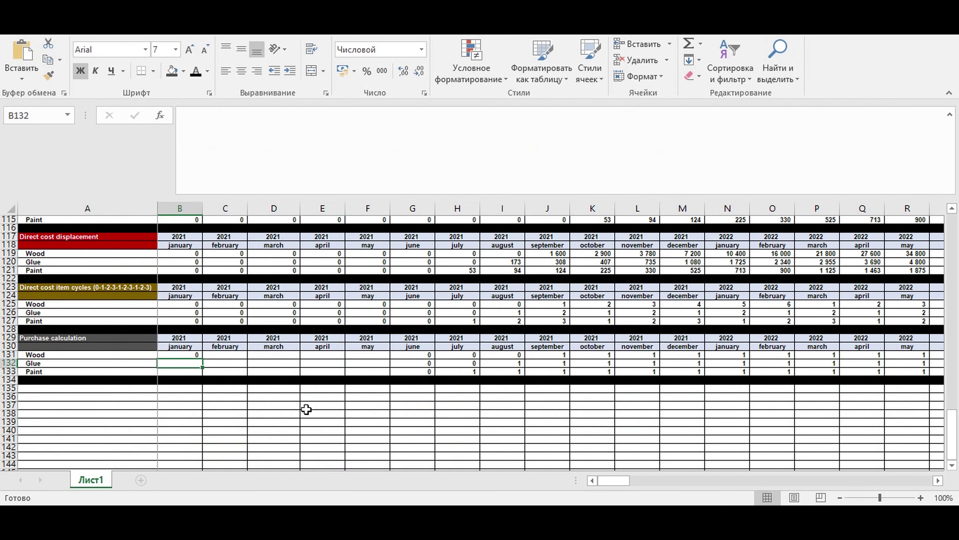
- Fill the B131 Wood purchase formula across the purchase rows
drag(246, 194, 246, 123)
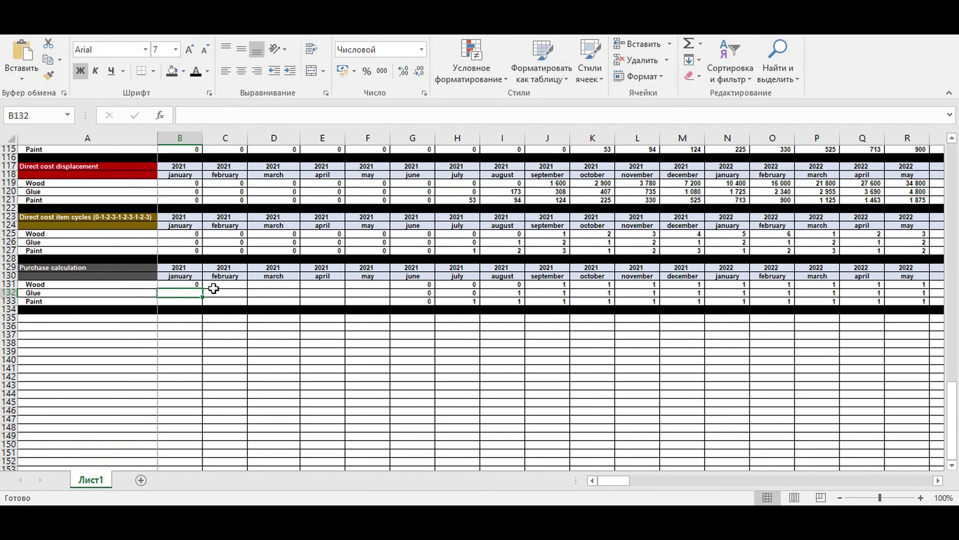
click(176, 284)
drag(204, 288, 869, 286)
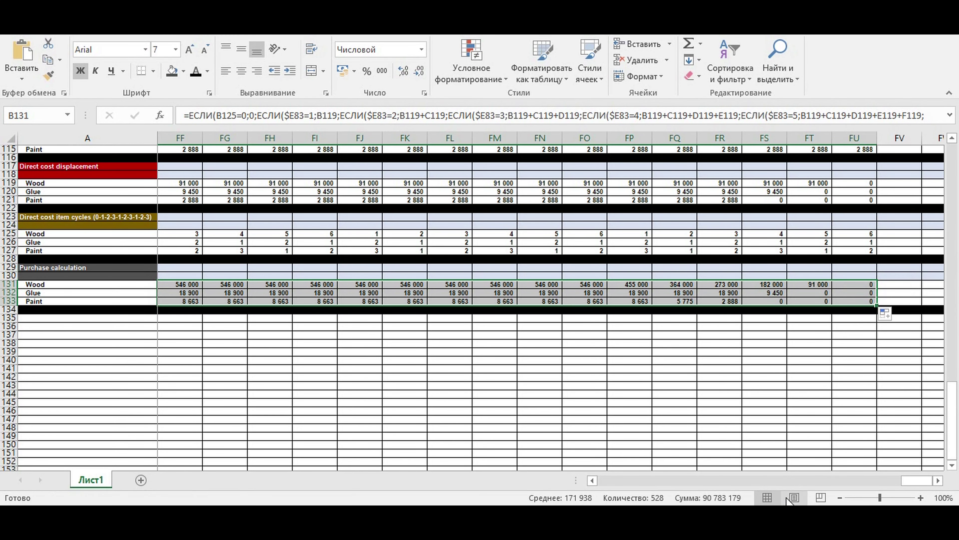
drag(914, 481, 614, 481)
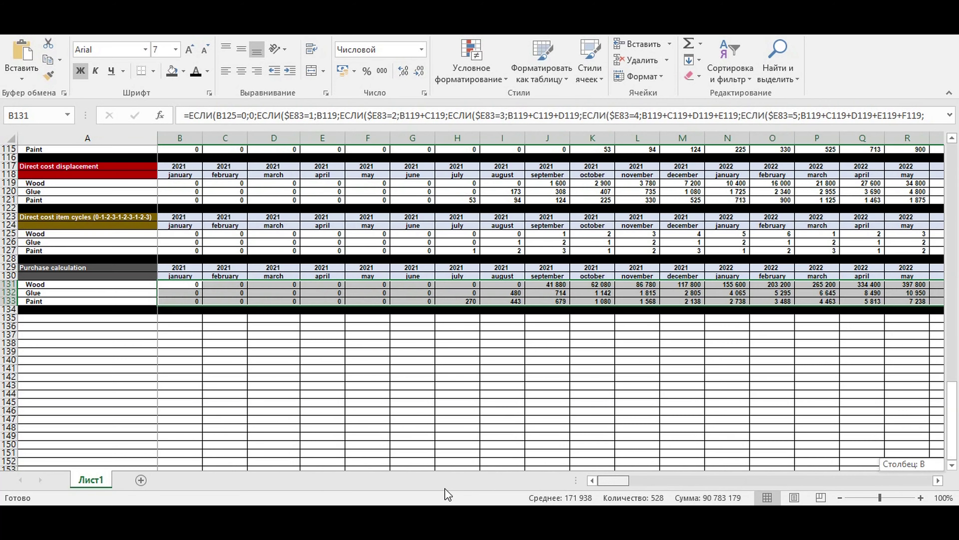
click(384, 393)
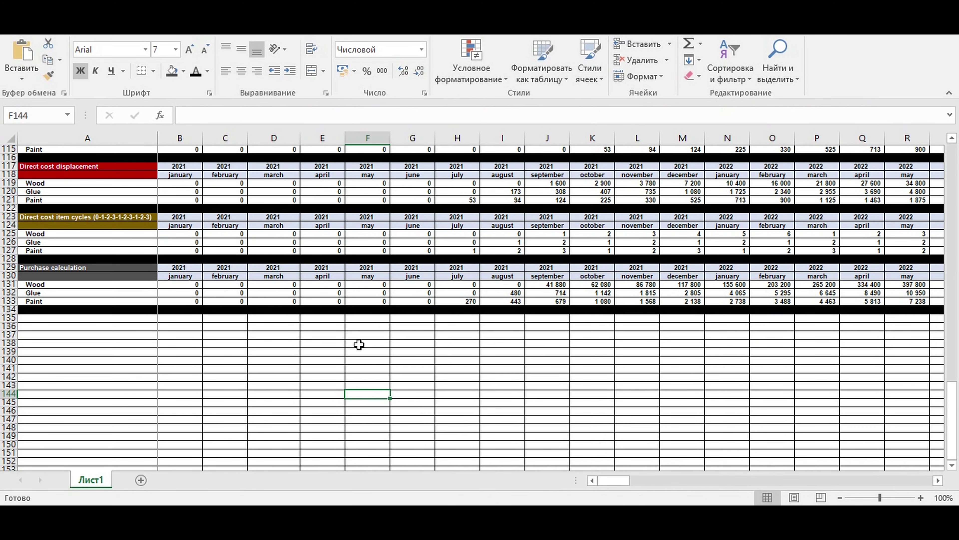
click(495, 342)
- Check the filled formulas in J131, J125, I126, H127 and H133
click(540, 284)
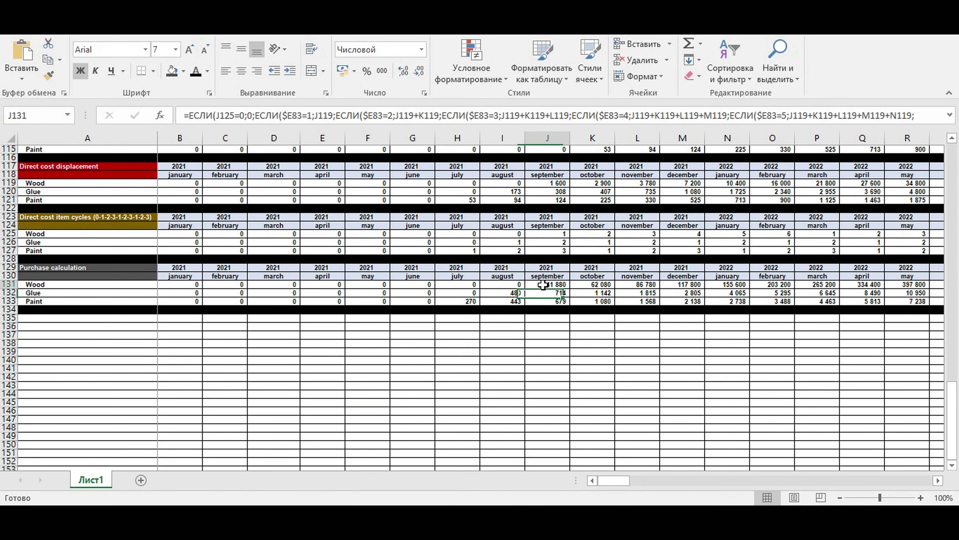
click(548, 233)
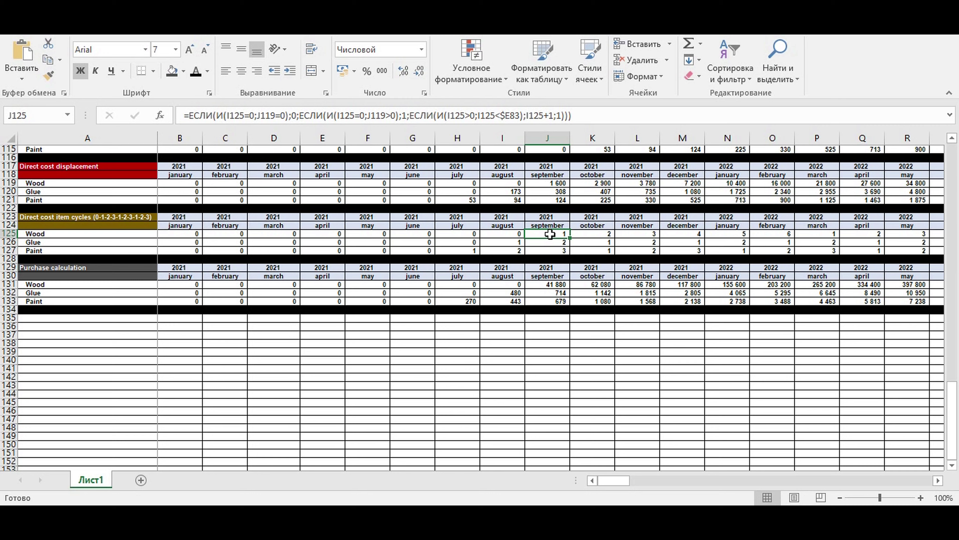
click(500, 243)
click(469, 250)
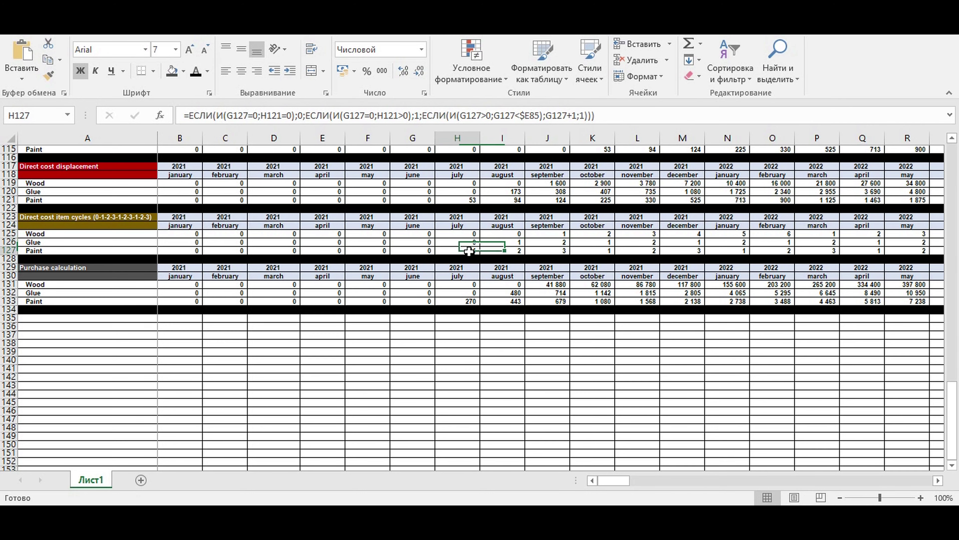
click(539, 284)
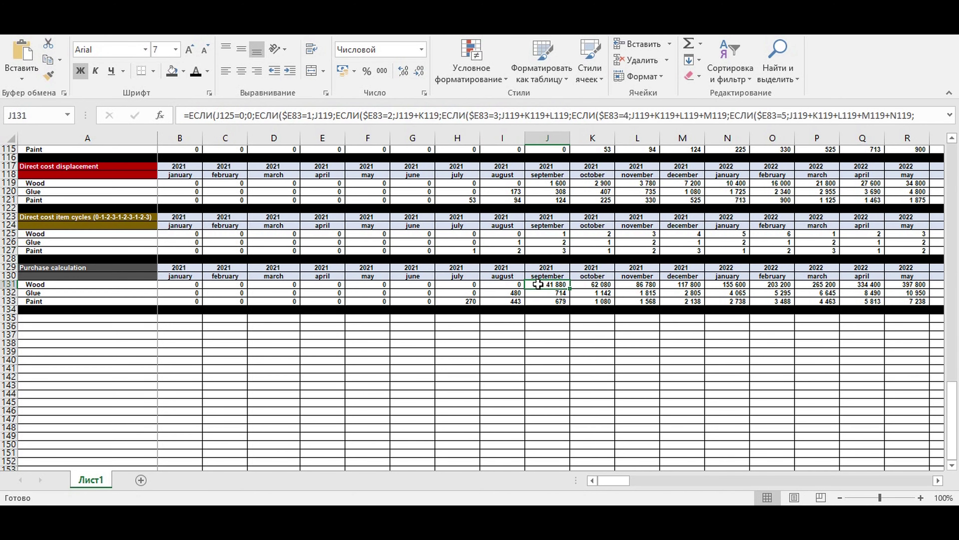
click(509, 292)
click(467, 301)
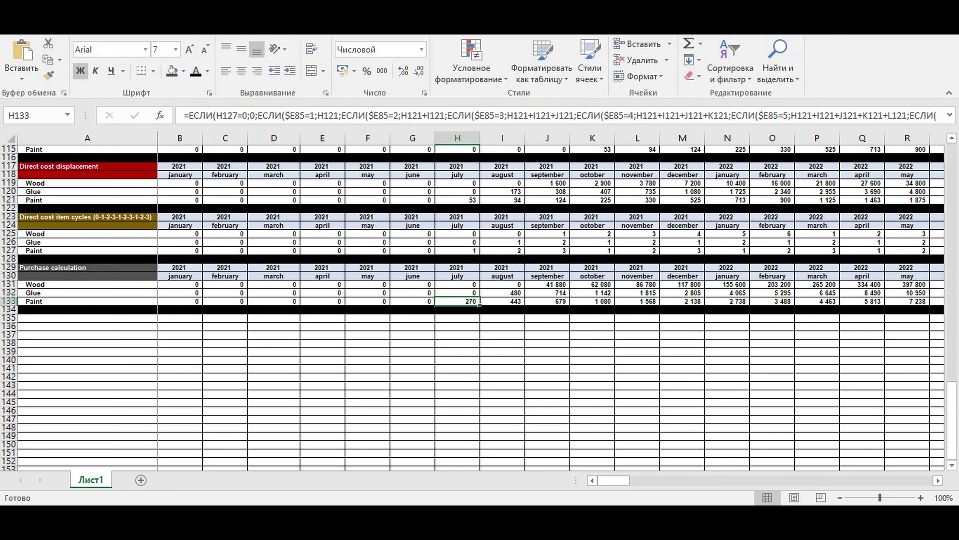
- Copy rows 129–134 and pick row 135 as the destination
drag(8, 268, 8, 309)
key(ctrl+c)
click(43, 318)
- Paste the copied block at row 135 and retitle A135 'Direct cost ($/month)'
key(ctrl+v)
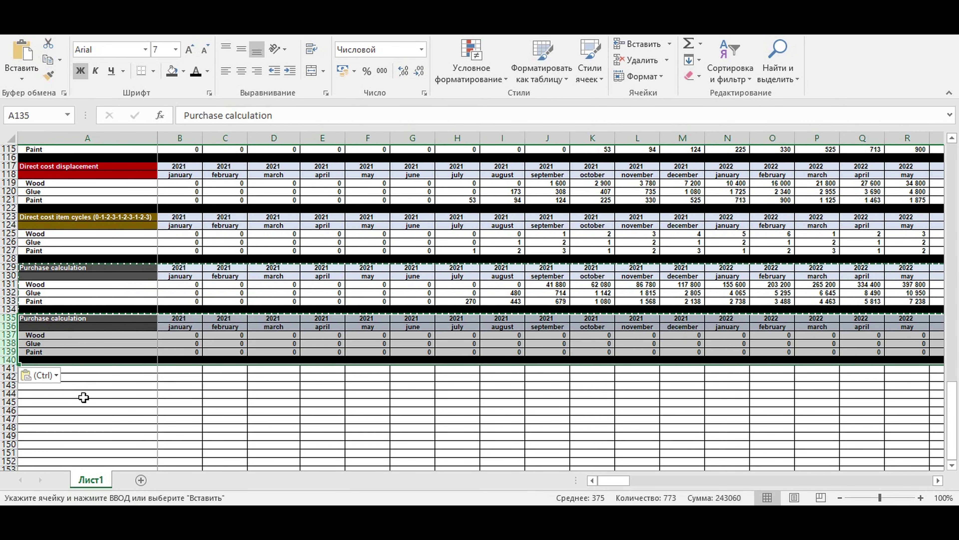
click(81, 395)
click(64, 318)
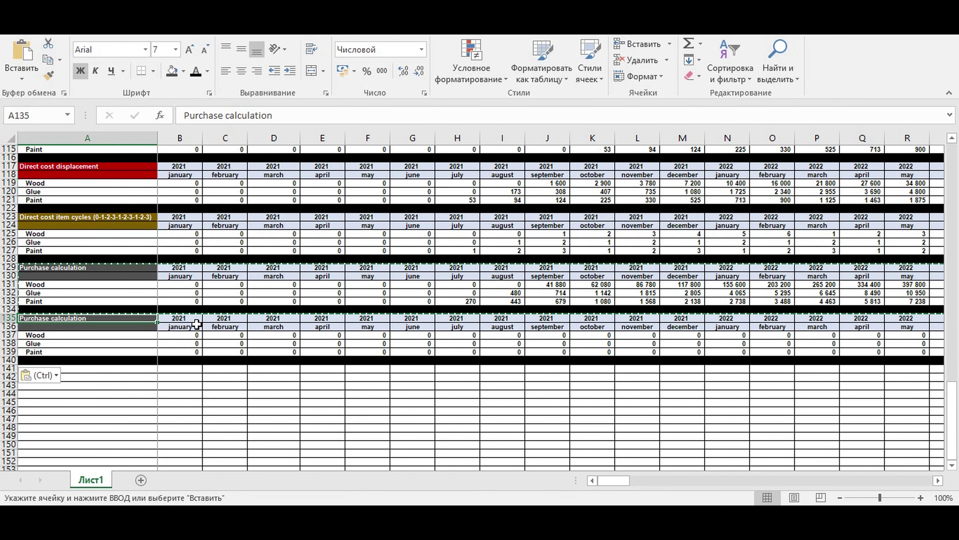
text(Direct cost ($/month)
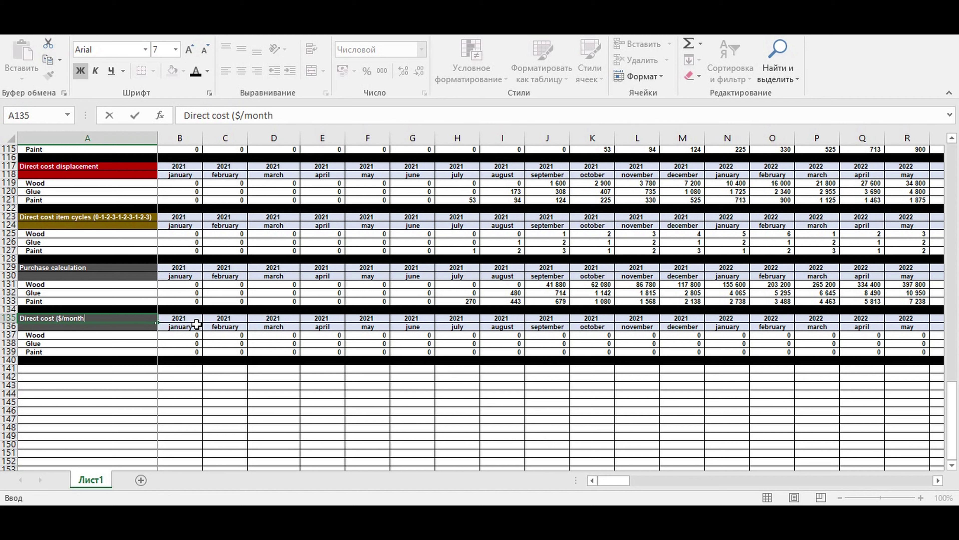
text())
key(Return)
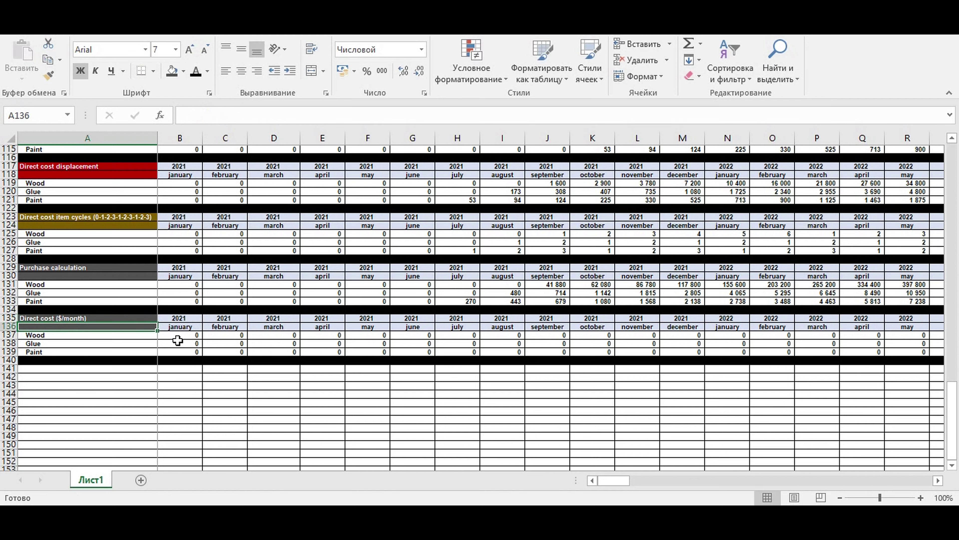
- Fill the title cells A135:A136 dark navy
drag(111, 319, 114, 328)
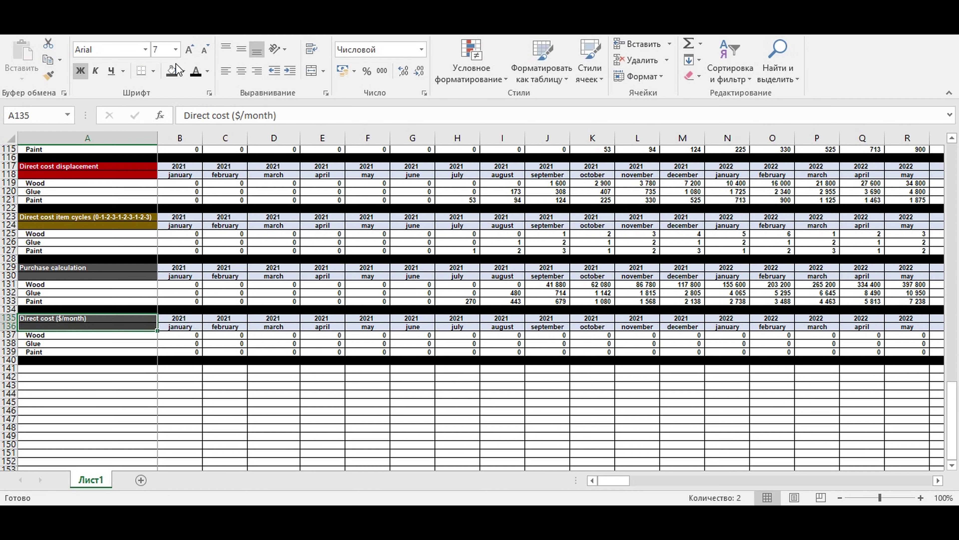
click(183, 72)
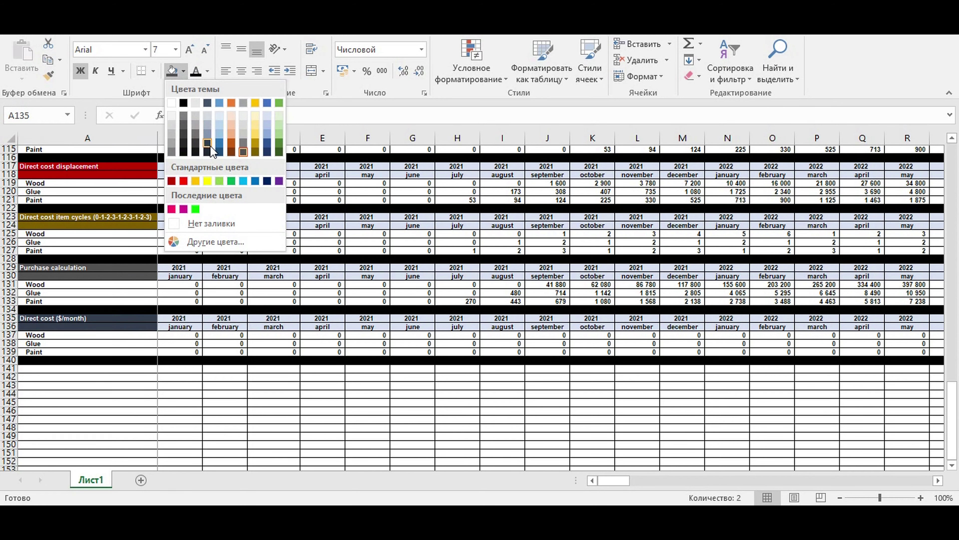
click(210, 145)
click(183, 71)
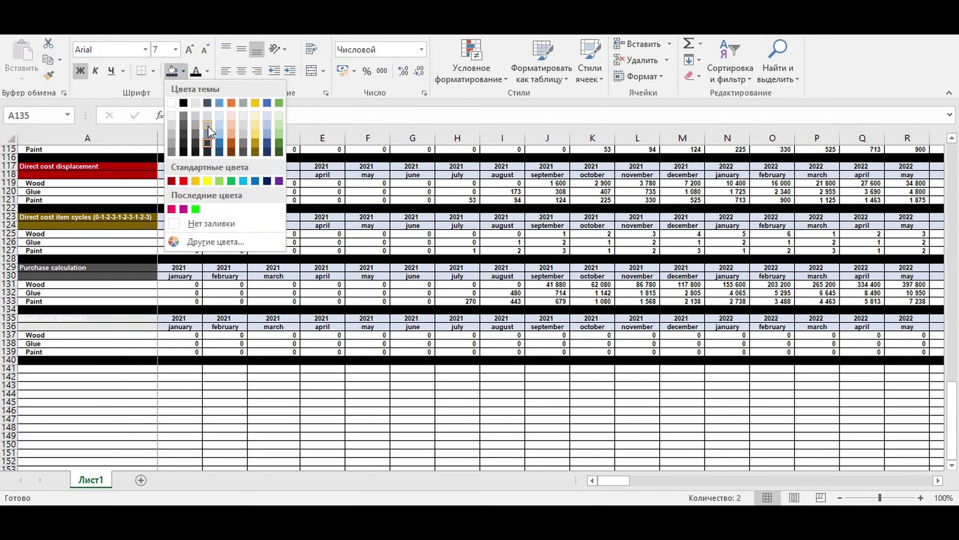
click(209, 152)
click(272, 336)
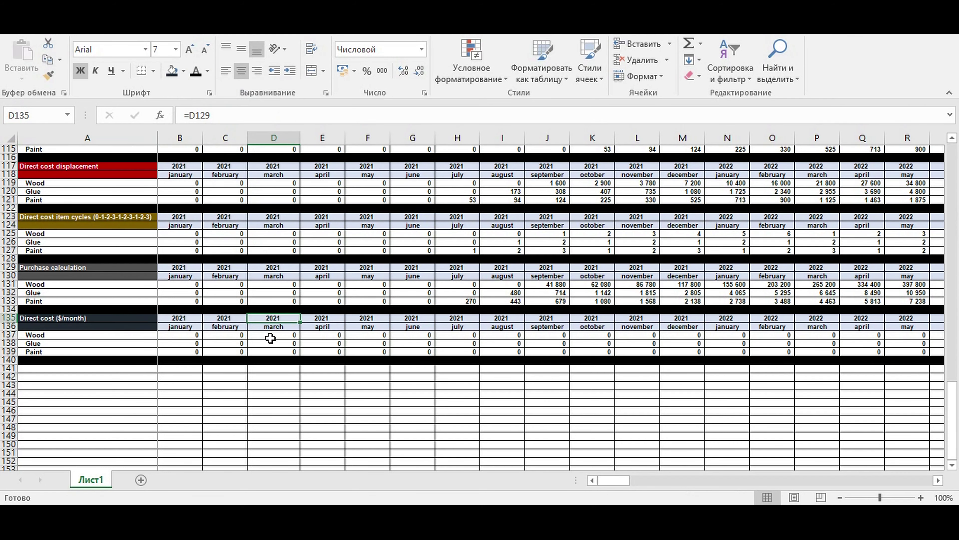
- Enter =ЕСЛИ(B125=1;B131;0) in B137 and copy it down to the Glue and Paint rows
click(181, 335)
text(=)
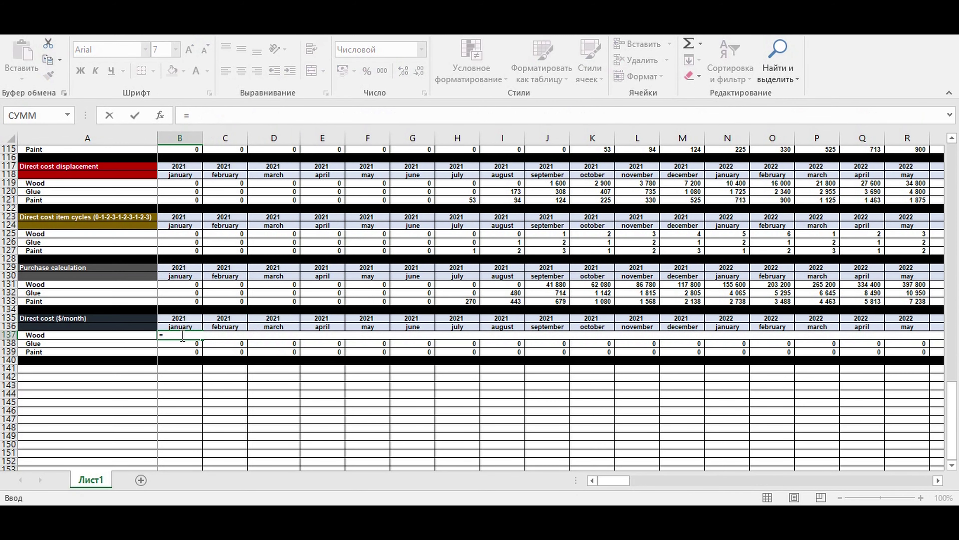
text(если()
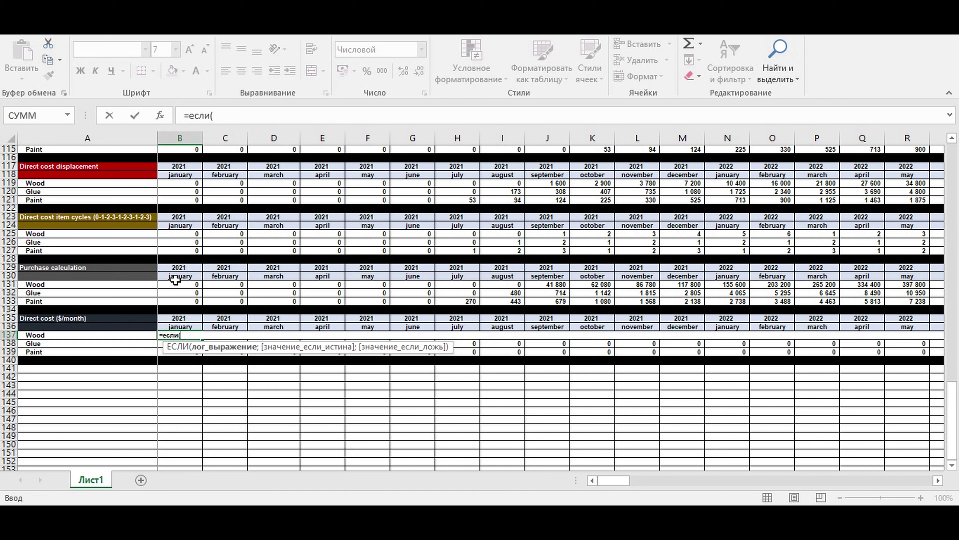
click(167, 236)
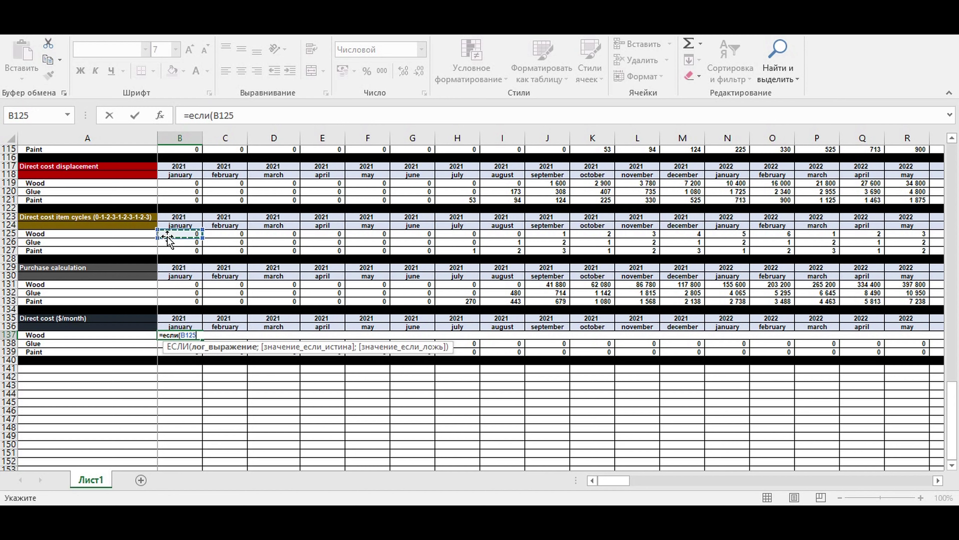
text(=)
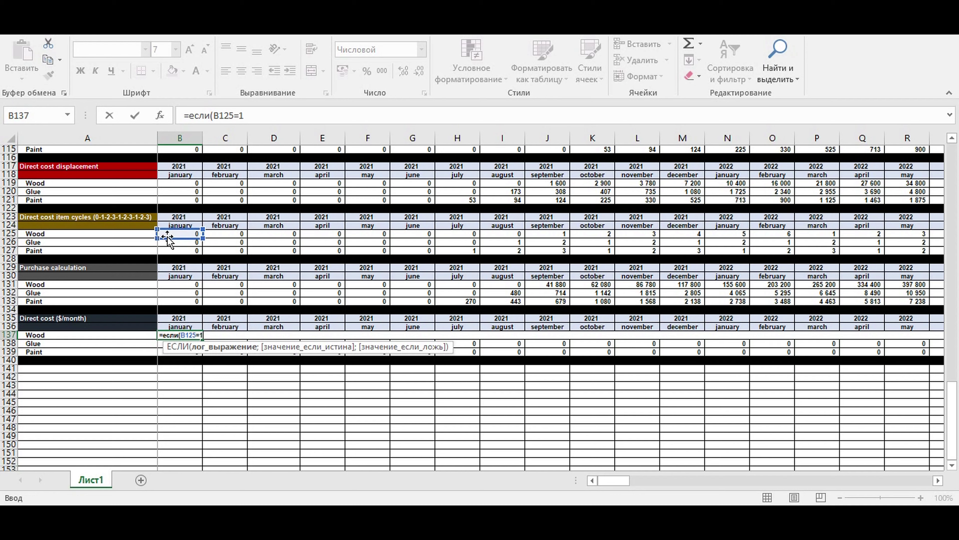
text(1;)
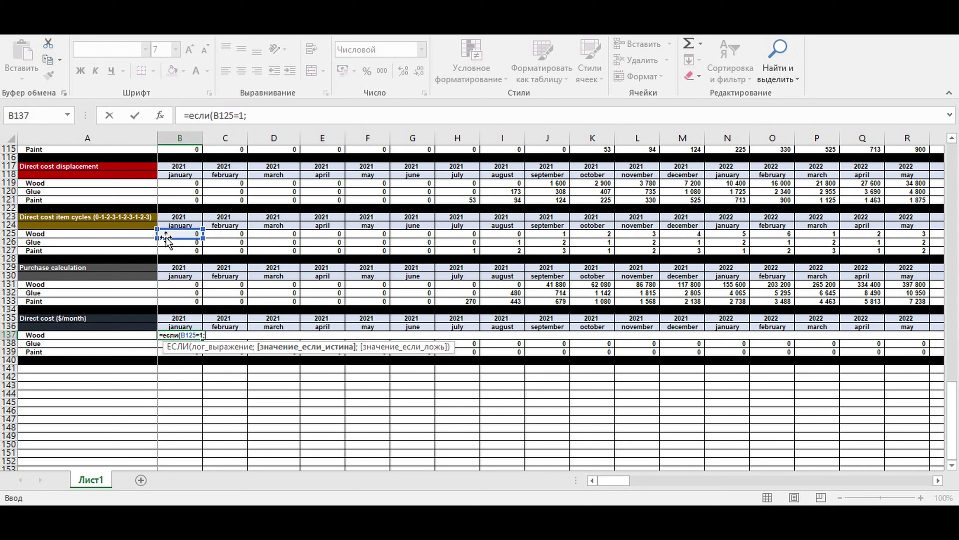
click(178, 286)
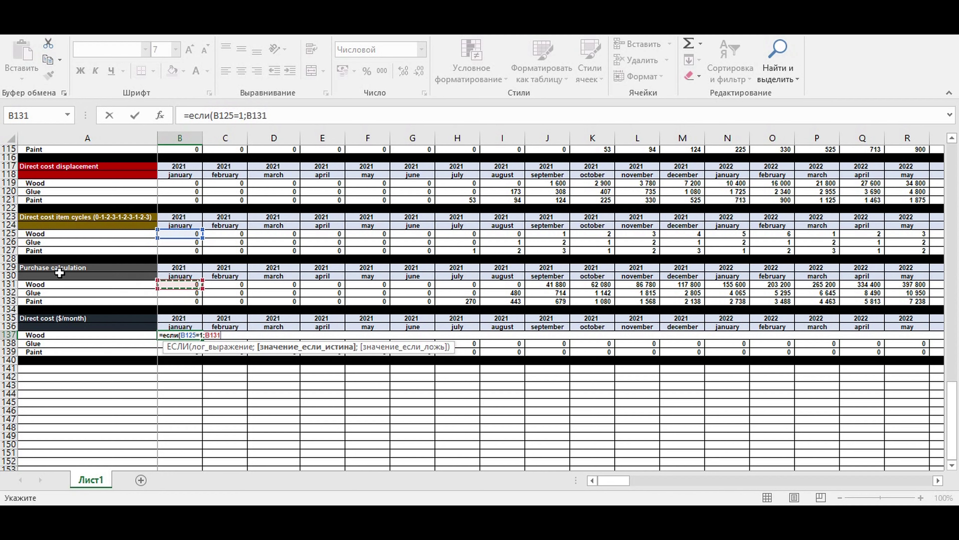
click(276, 115)
text(;0)
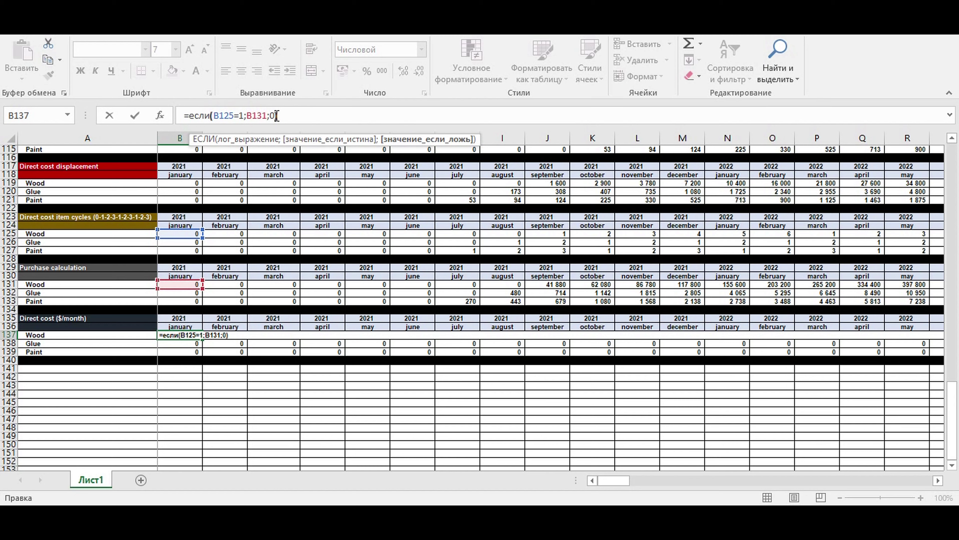
key(Return)
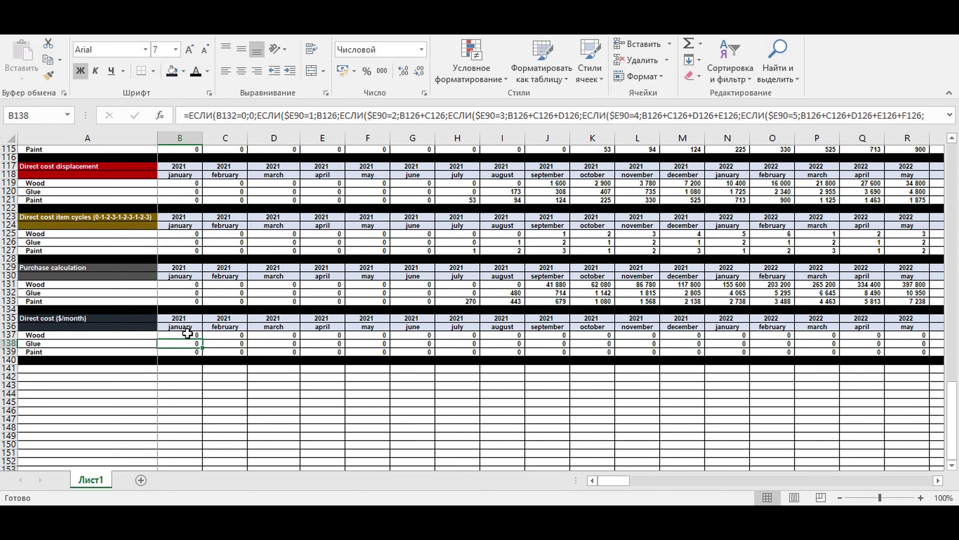
click(189, 335)
drag(203, 339, 861, 357)
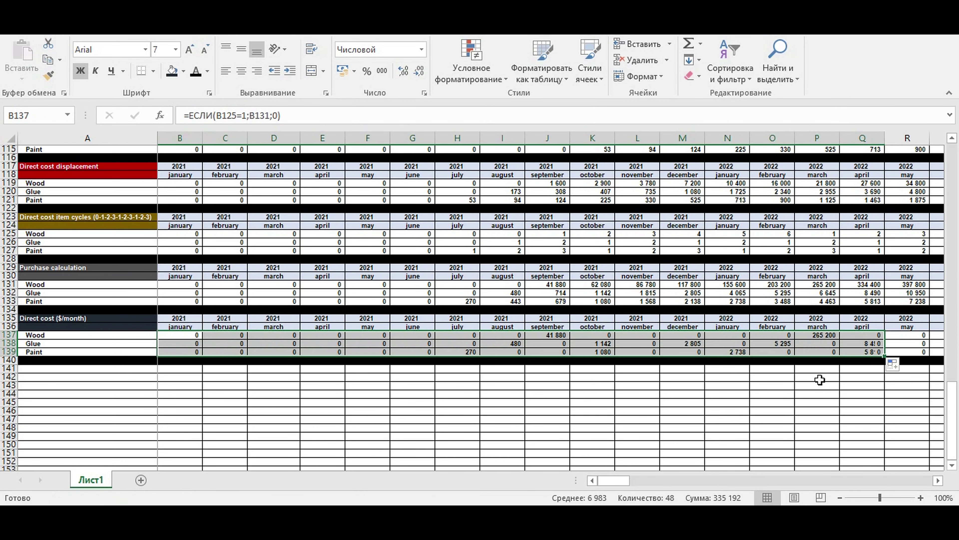
- Check the cycle, purchase and direct cost formulas in J125, J131 and J137
click(559, 378)
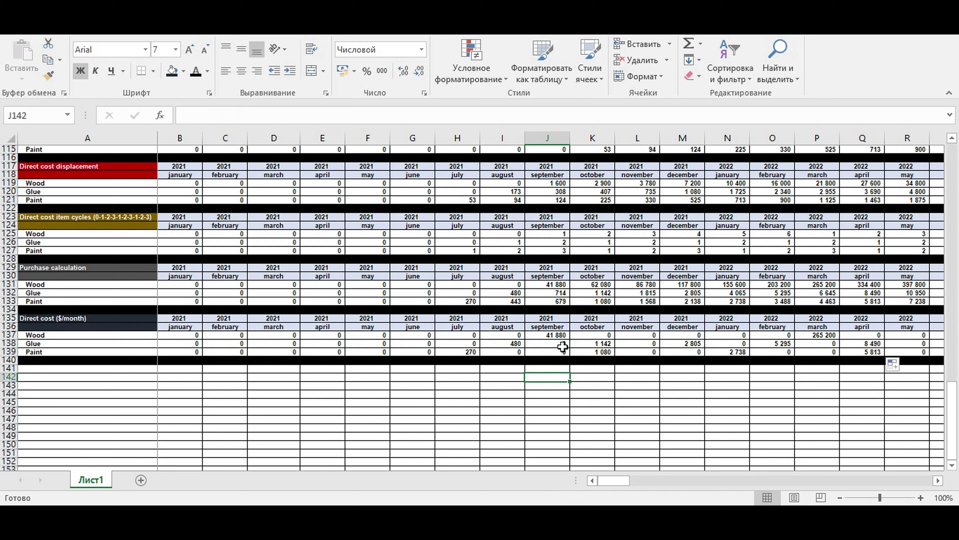
click(556, 234)
click(553, 334)
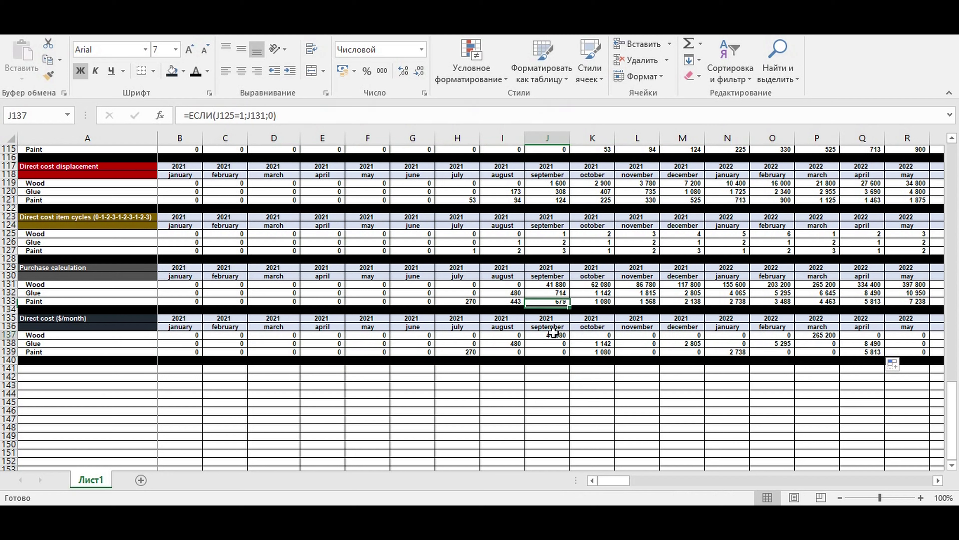
click(553, 236)
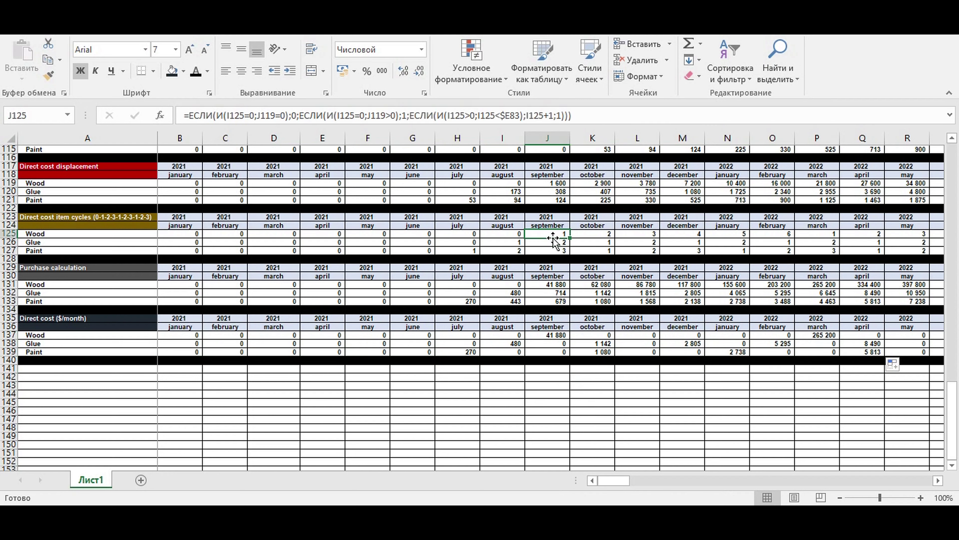
click(545, 284)
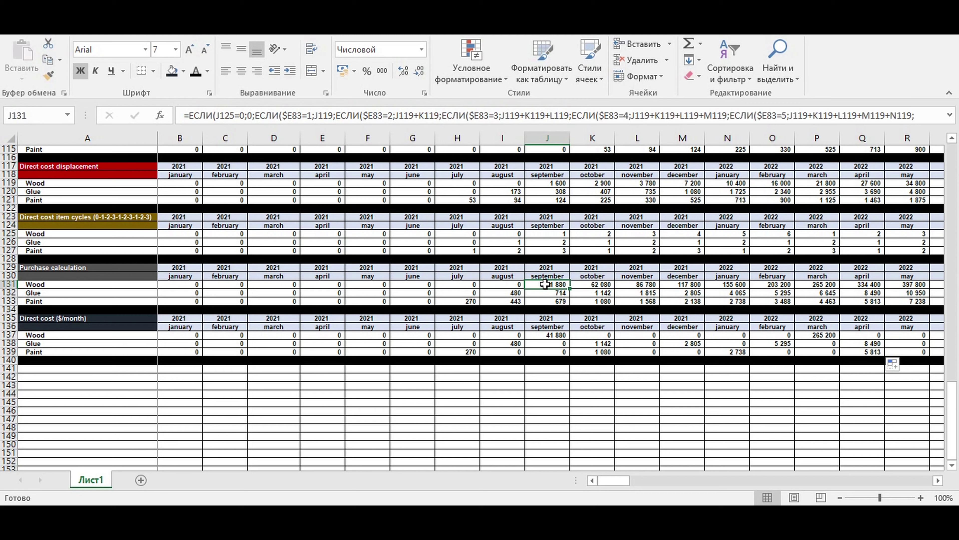
click(553, 334)
- Extend J137:J139 right to column DQ and clear DR137:FW139 beyond December 2030
drag(569, 339, 957, 342)
drag(957, 342, 328, 373)
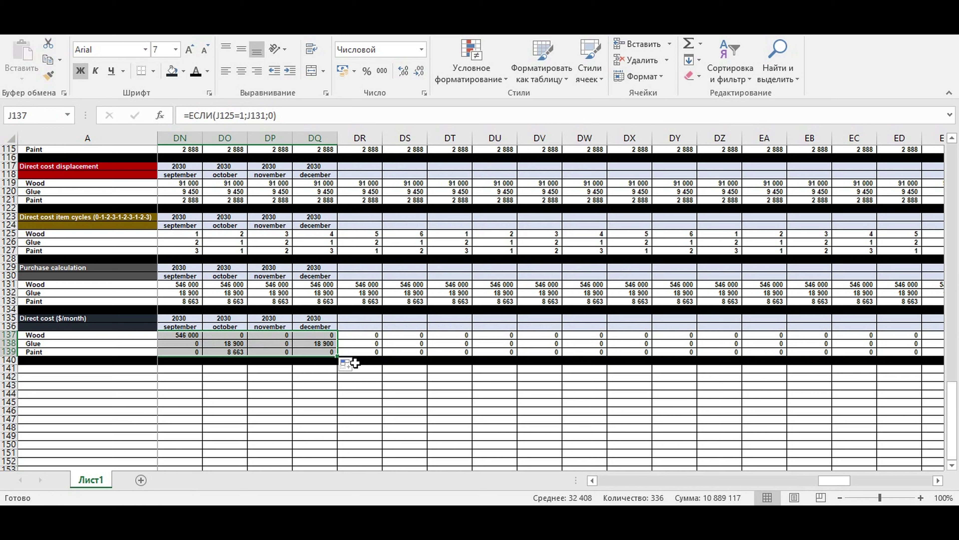
drag(360, 335, 638, 349)
key(Delete)
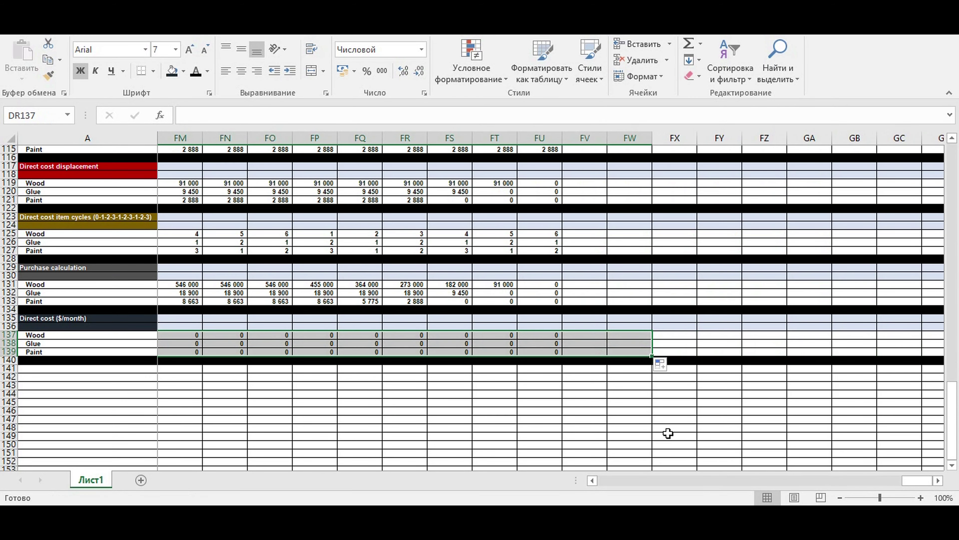
click(596, 388)
drag(917, 479, 612, 481)
click(414, 412)
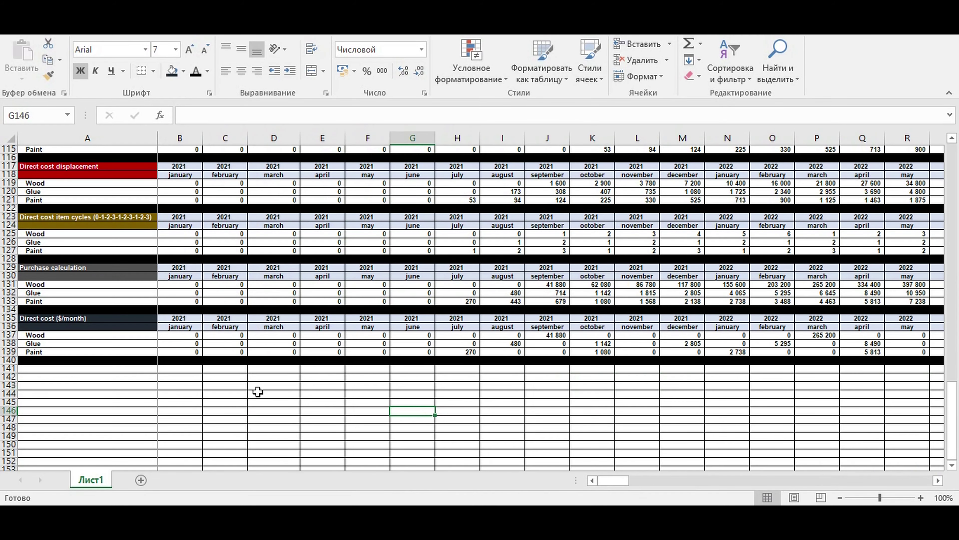
click(258, 389)
drag(8, 334, 8, 351)
- Give cost rows 137–139 white numbers on a red fill, then review the block
click(208, 70)
click(195, 120)
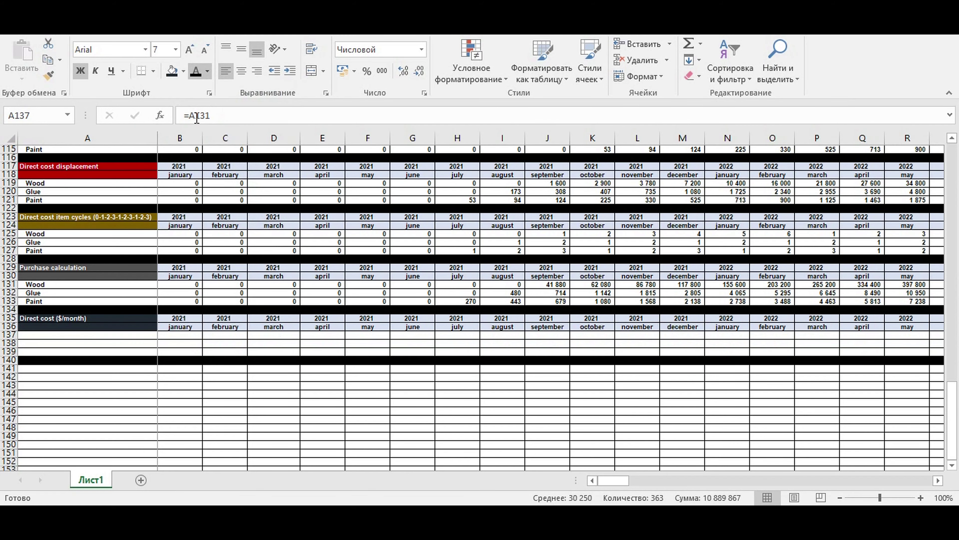
click(183, 71)
click(183, 181)
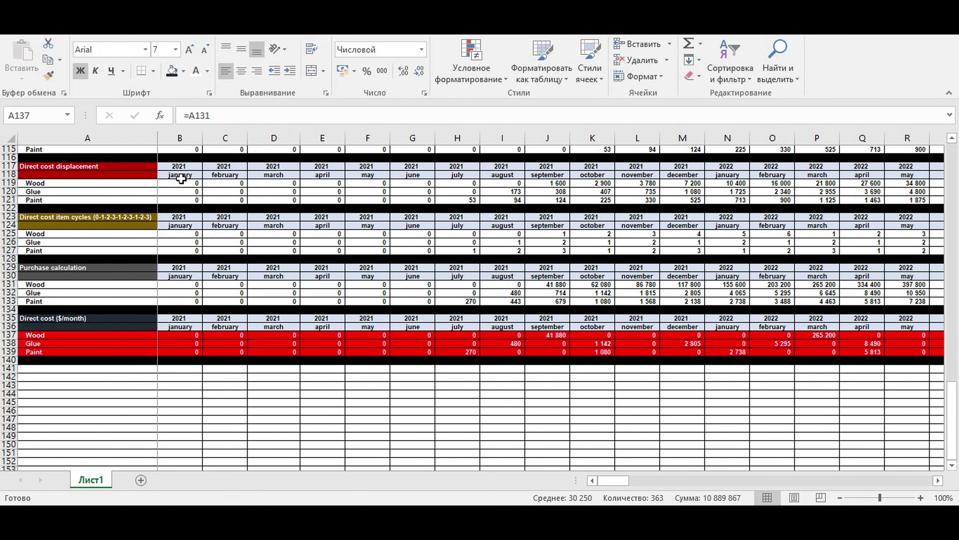
click(471, 418)
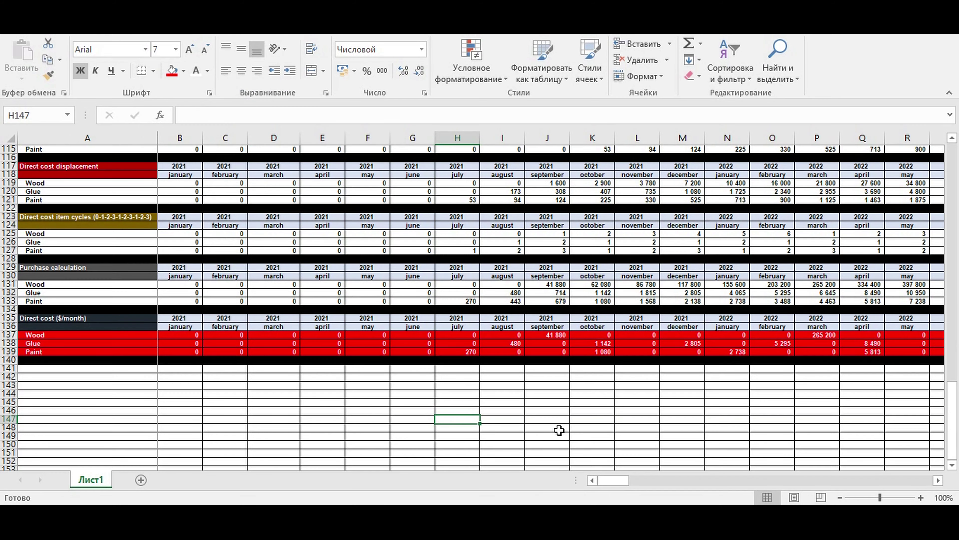
scroll(559, 430, up, 3)
scroll(559, 430, up, 5)
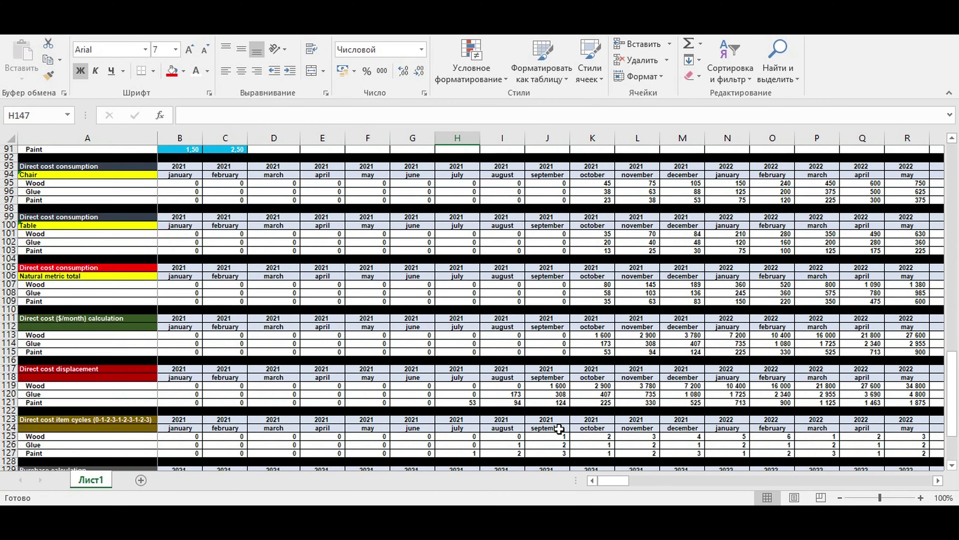
scroll(559, 430, down, 7)
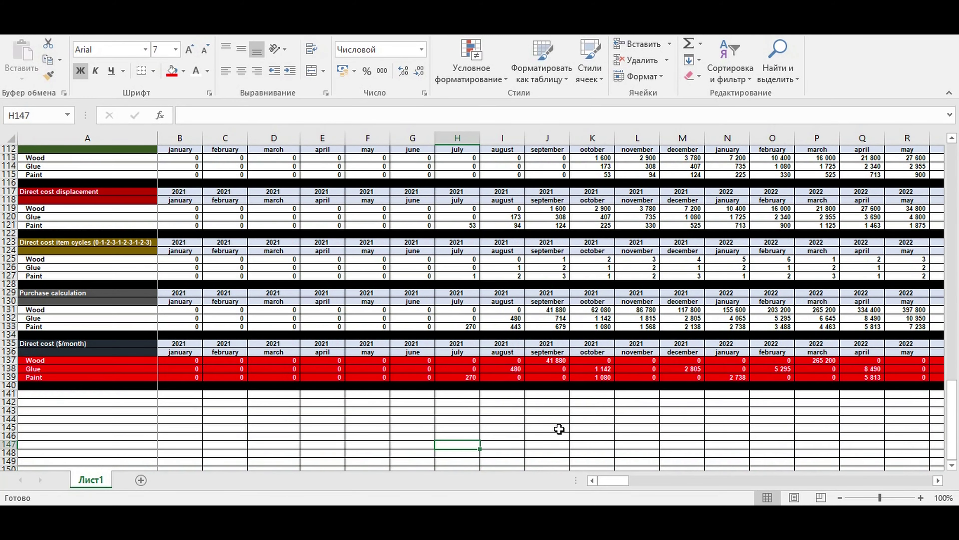
click(549, 418)
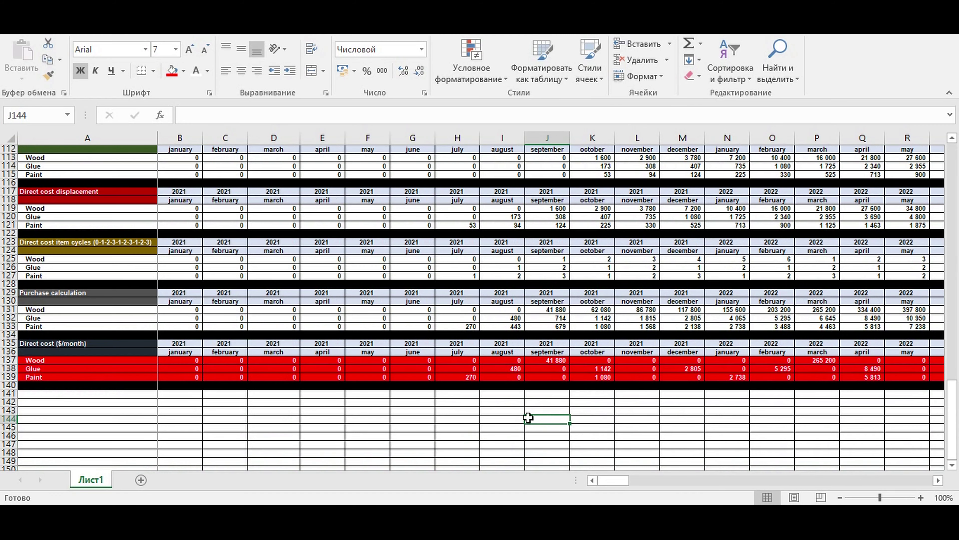
click(62, 349)
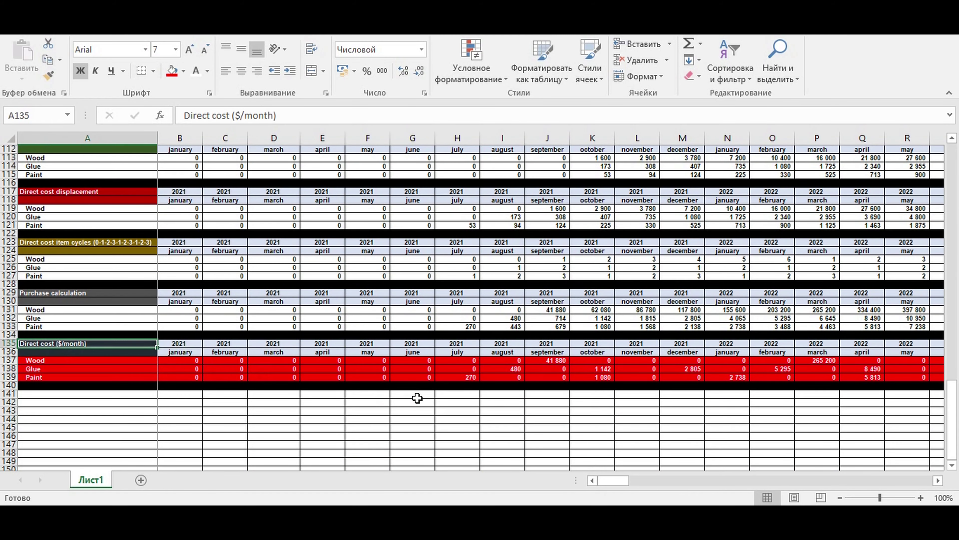
scroll(414, 393, up, 8)
scroll(414, 381, up, 8)
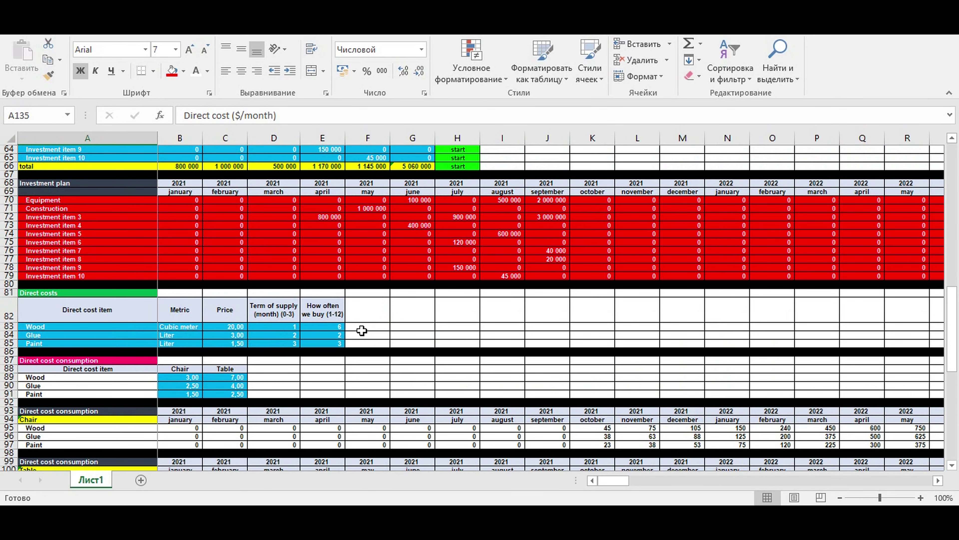
- Change the C20 start month to march, then to july
scroll(364, 332, up, 16)
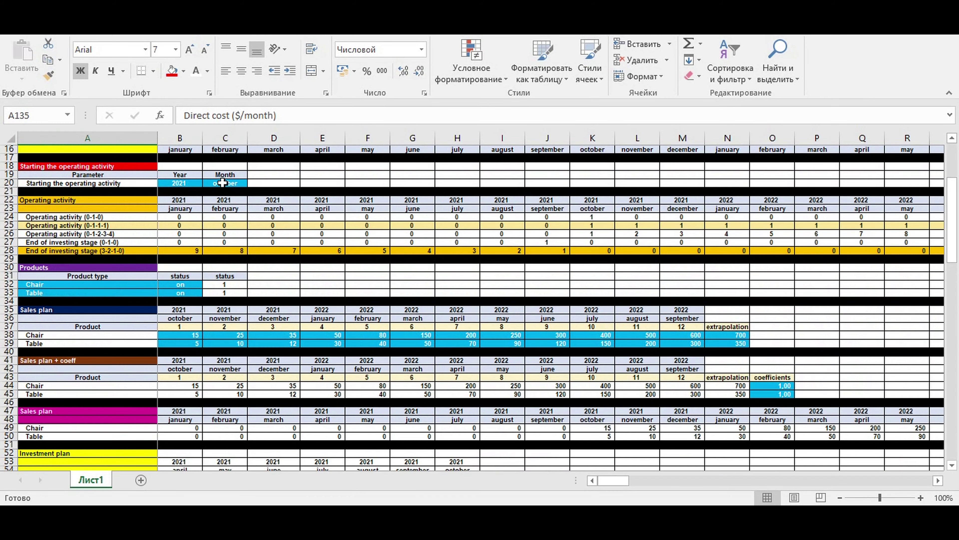
click(223, 183)
click(251, 183)
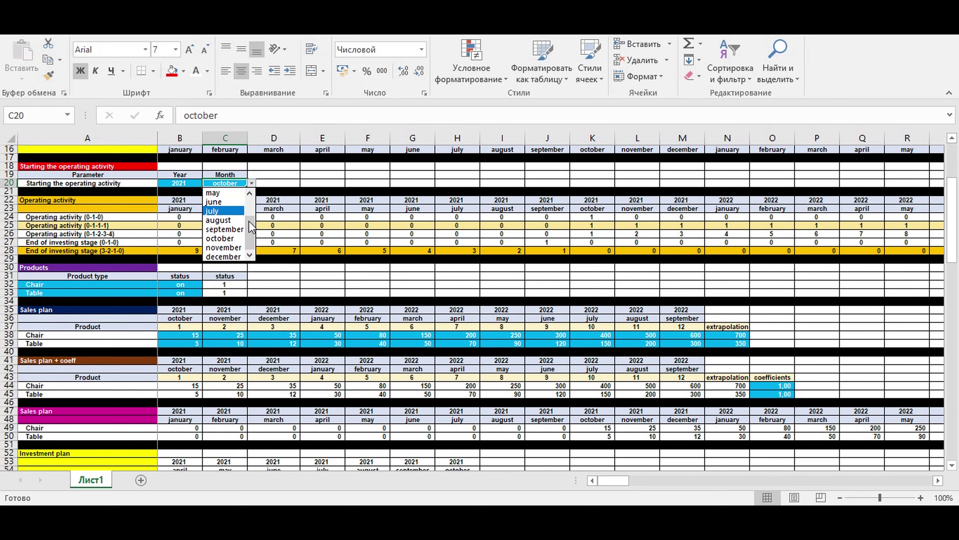
scroll(248, 219, up, 2)
click(226, 211)
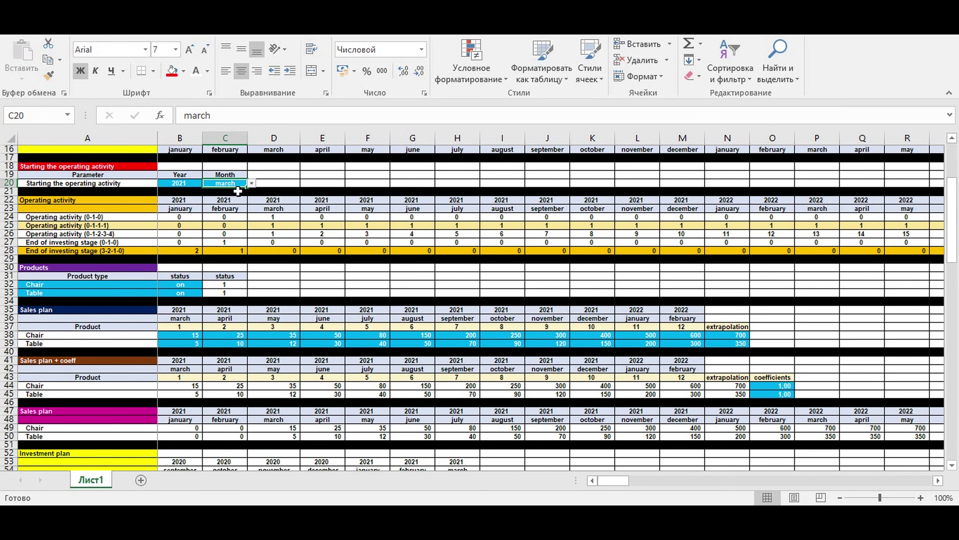
click(251, 183)
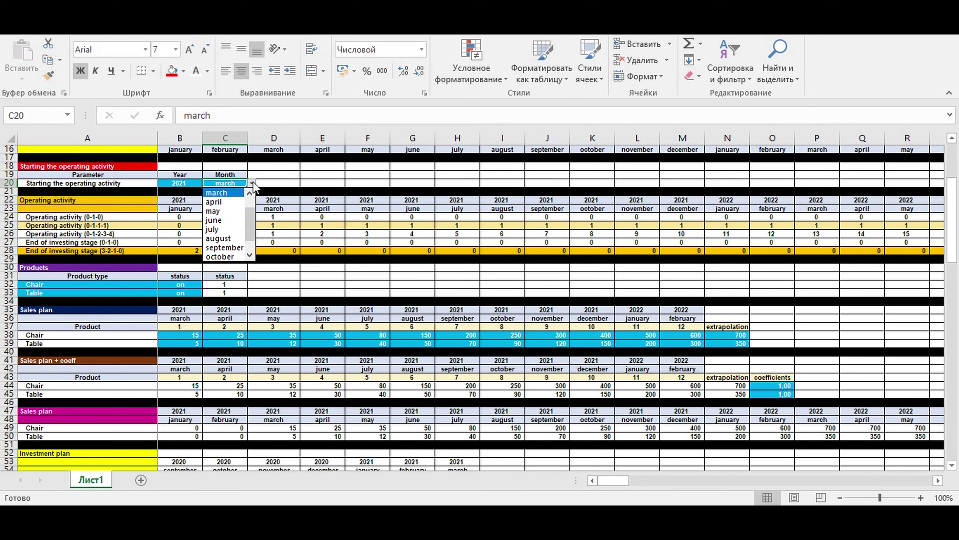
click(232, 229)
- Check the recalculated July direct cost values
scroll(355, 310, down, 19)
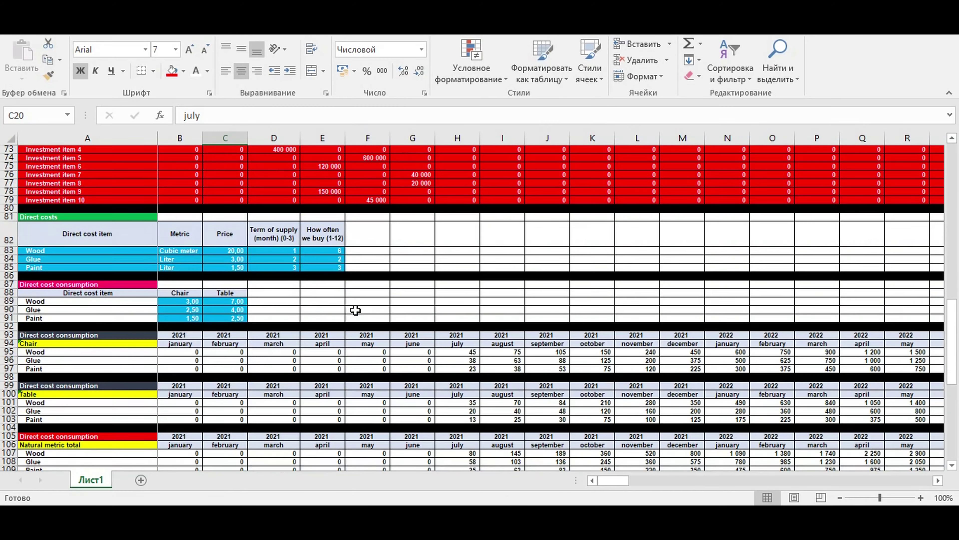
scroll(355, 310, down, 14)
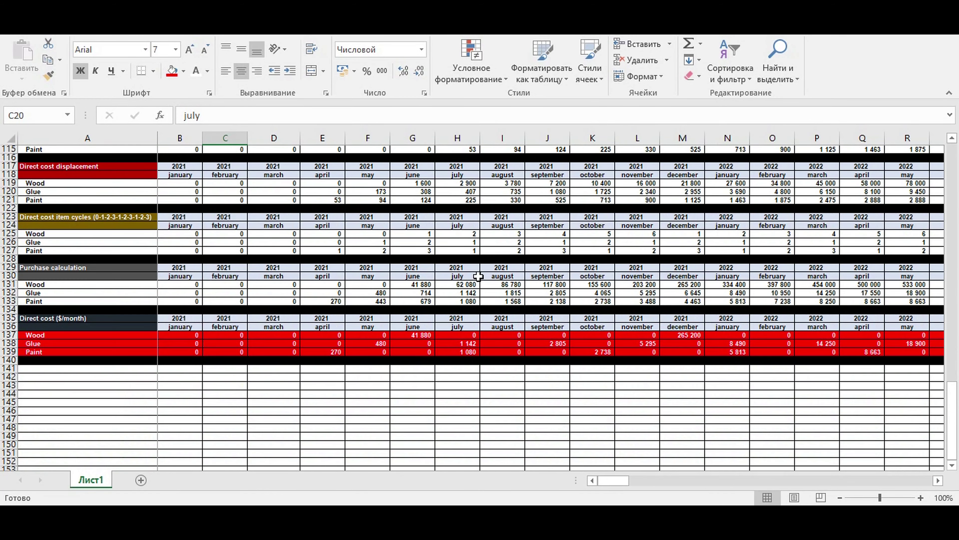
scroll(419, 241, up, 3)
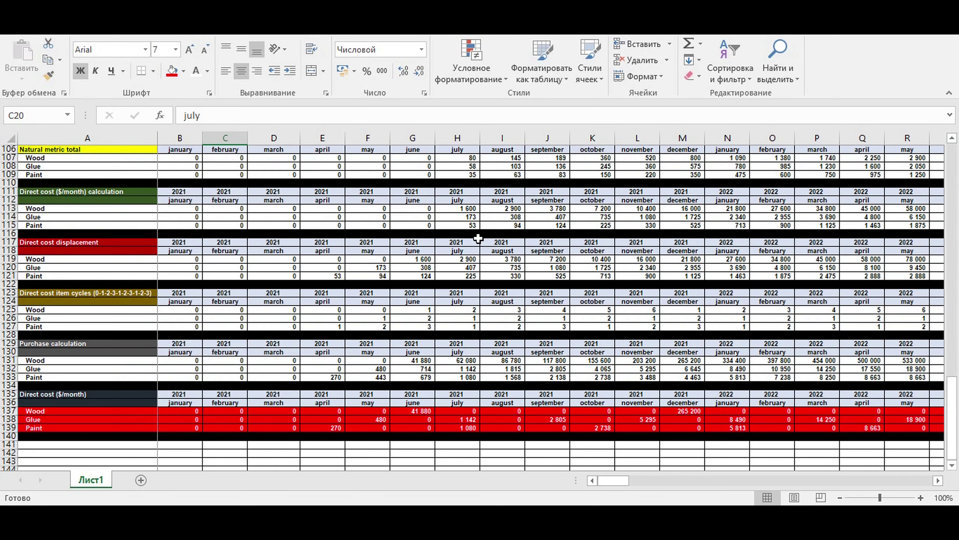
drag(458, 207, 458, 224)
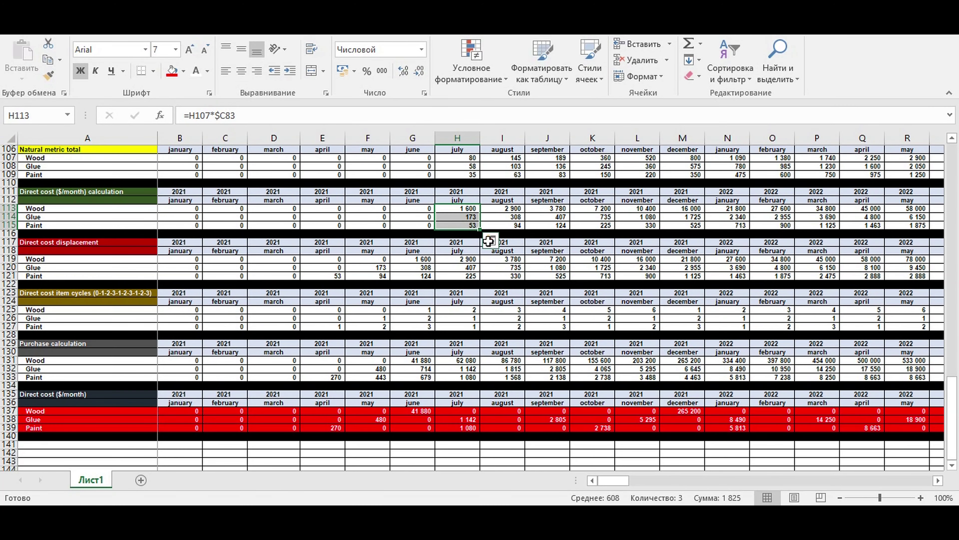
scroll(507, 270, up, 10)
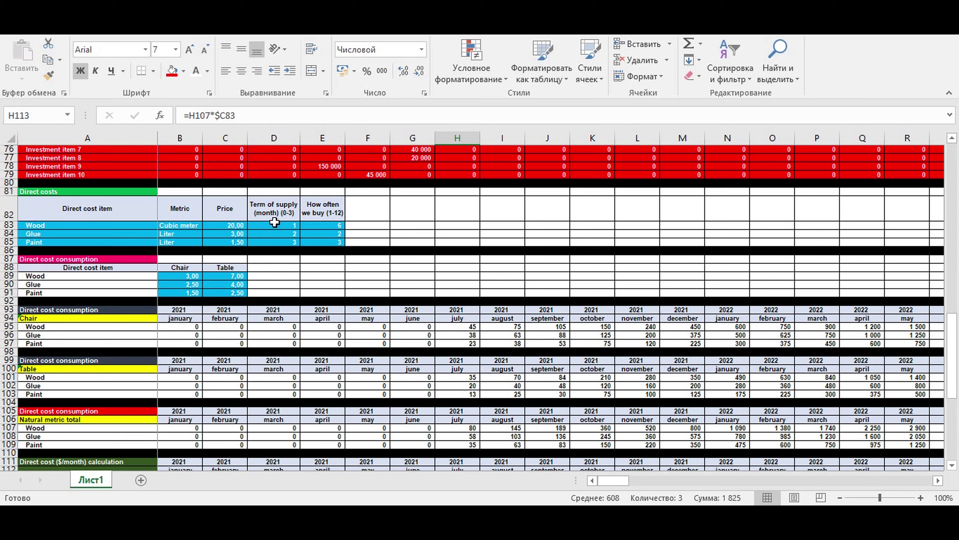
- Copy Wood's term of supply and purchase frequency of 1 down to Glue and Paint
click(276, 225)
double_click(275, 223)
key(Return)
click(289, 225)
drag(301, 225, 302, 243)
click(330, 226)
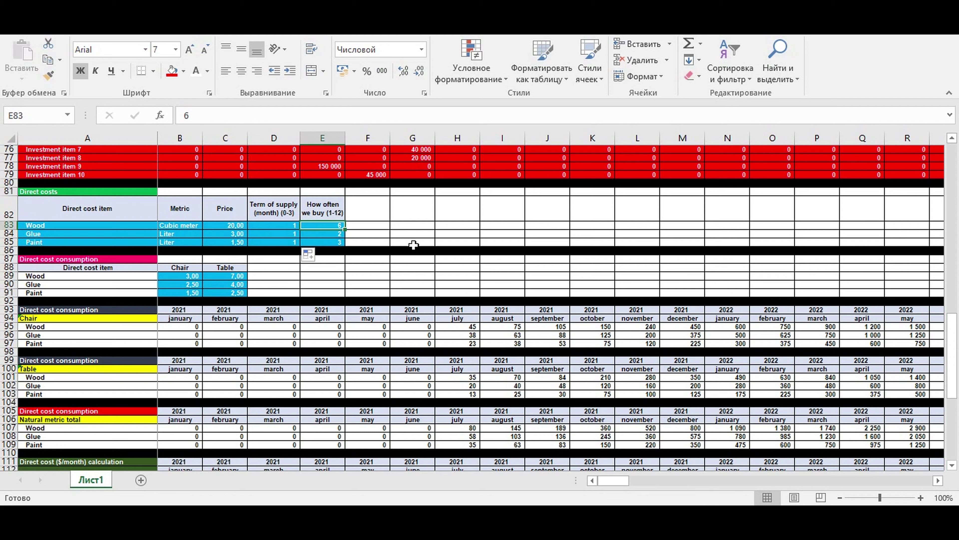
text(4)
key(Return)
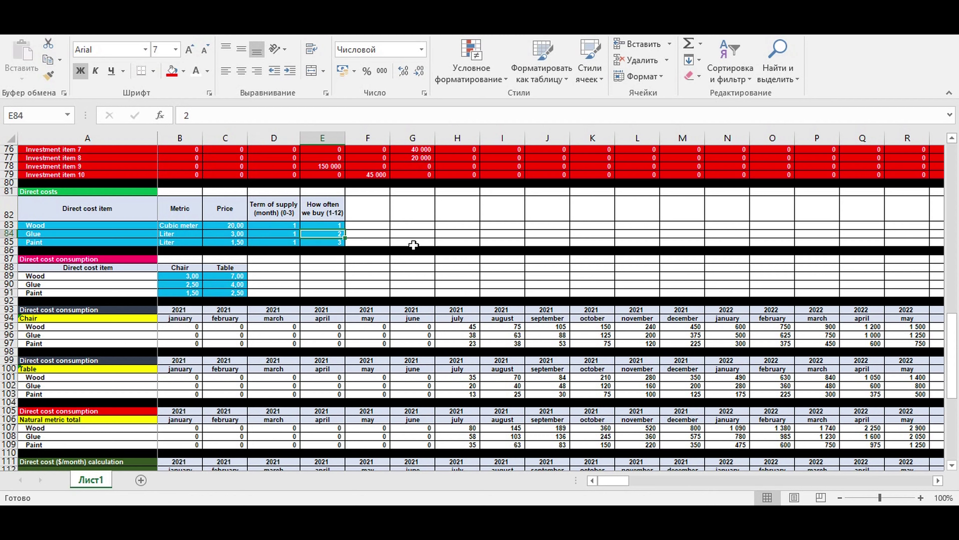
click(331, 226)
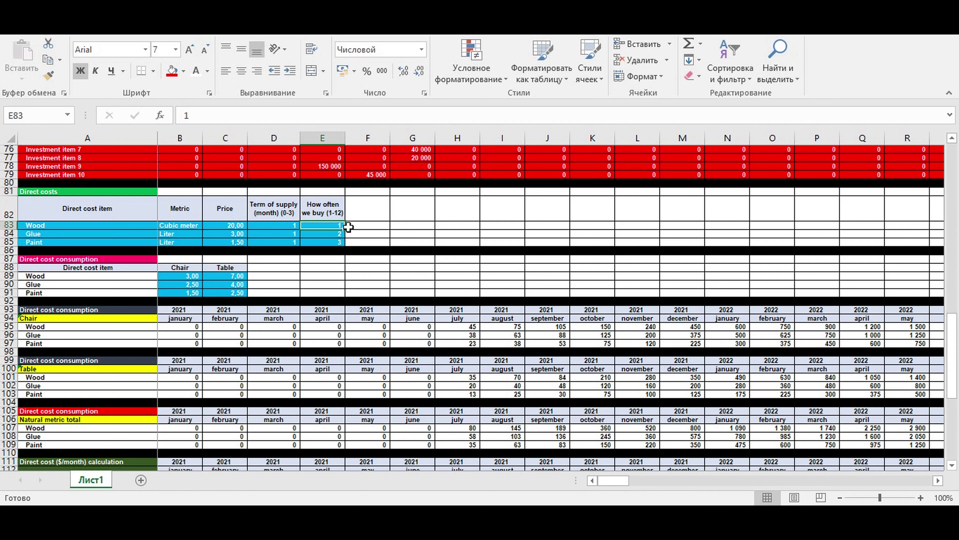
drag(345, 228, 344, 244)
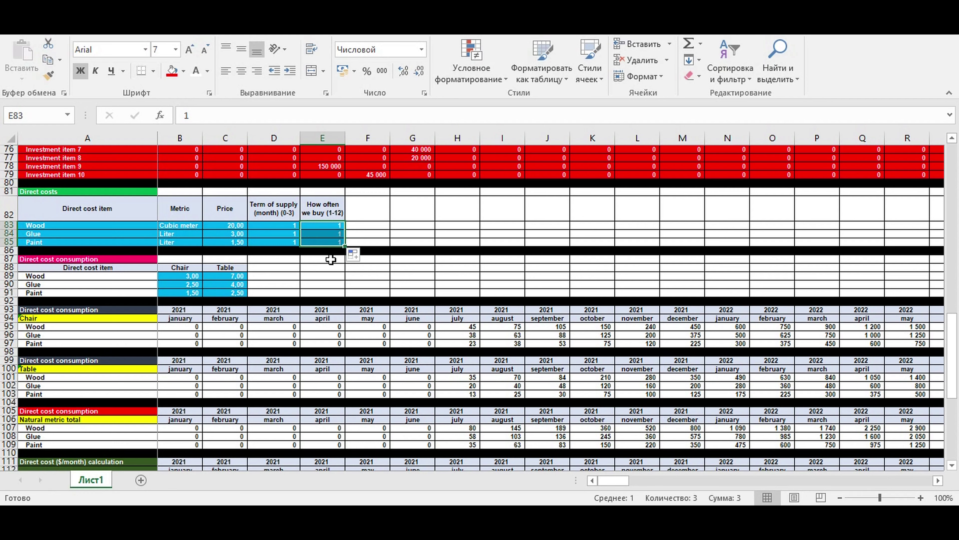
- Set the term of supply to 0 for Wood, Glue and Paint
click(272, 225)
text(0)
key(Return)
click(273, 225)
drag(300, 232, 299, 241)
click(273, 276)
- Inspect the July direct costs in row 137 and the June Wood cost formula
scroll(297, 281, down, 7)
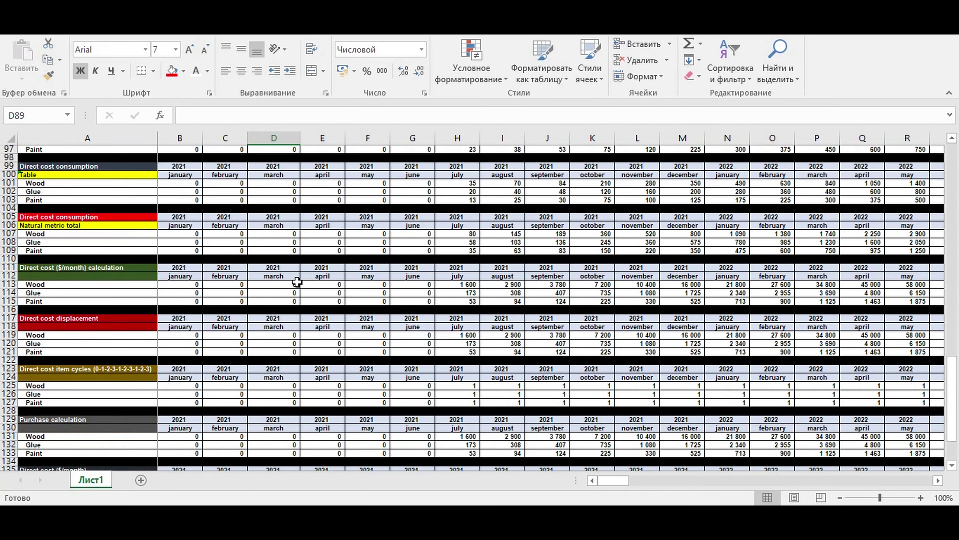
scroll(297, 281, down, 8)
click(485, 336)
drag(452, 286, 452, 298)
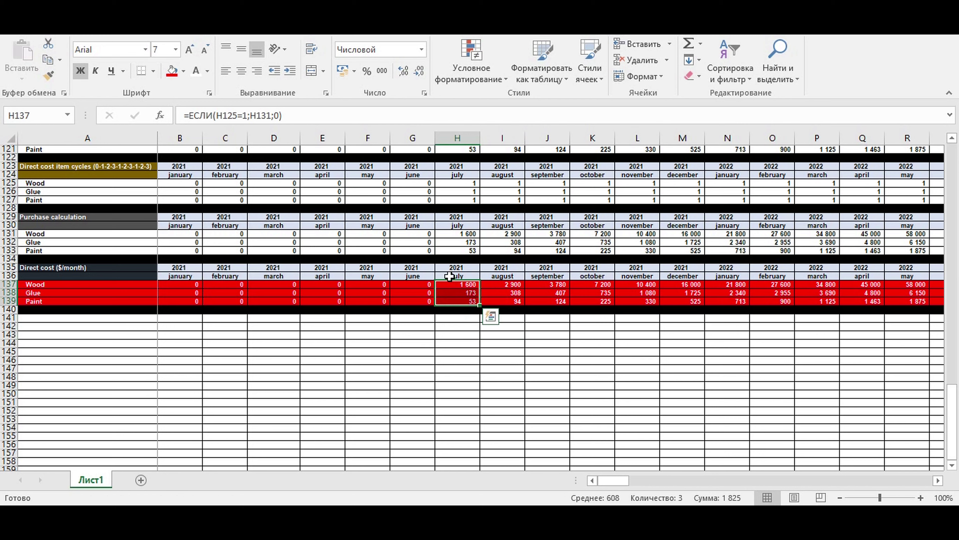
drag(463, 286, 464, 304)
click(448, 284)
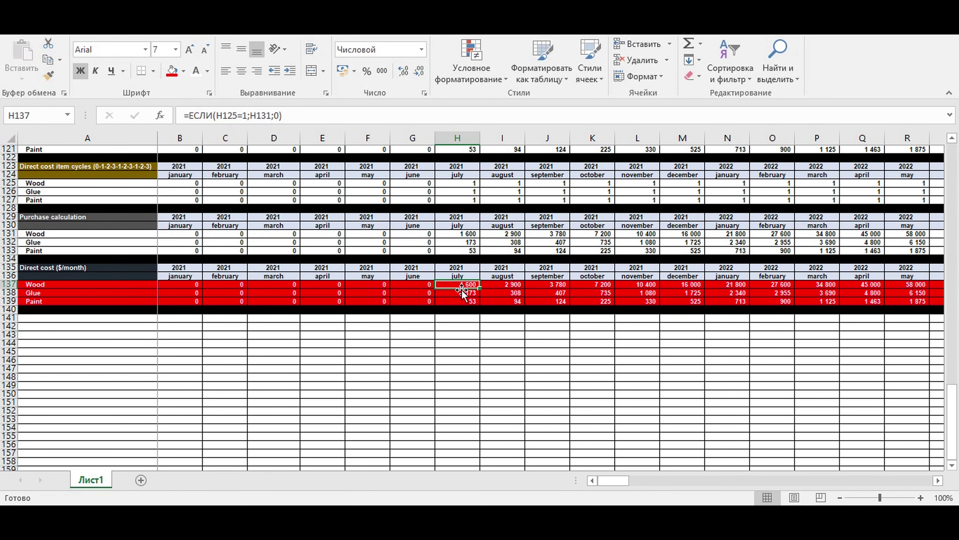
drag(467, 284, 466, 300)
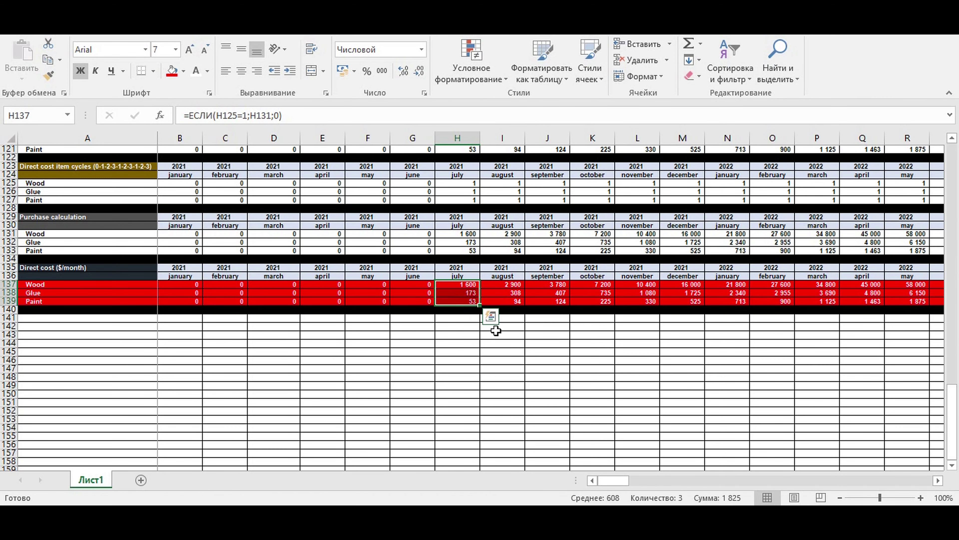
click(71, 287)
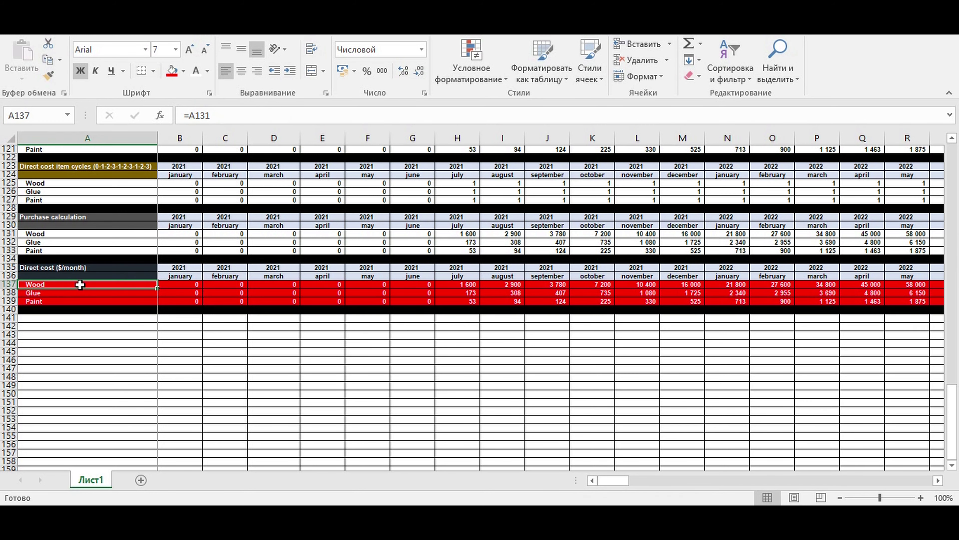
click(418, 287)
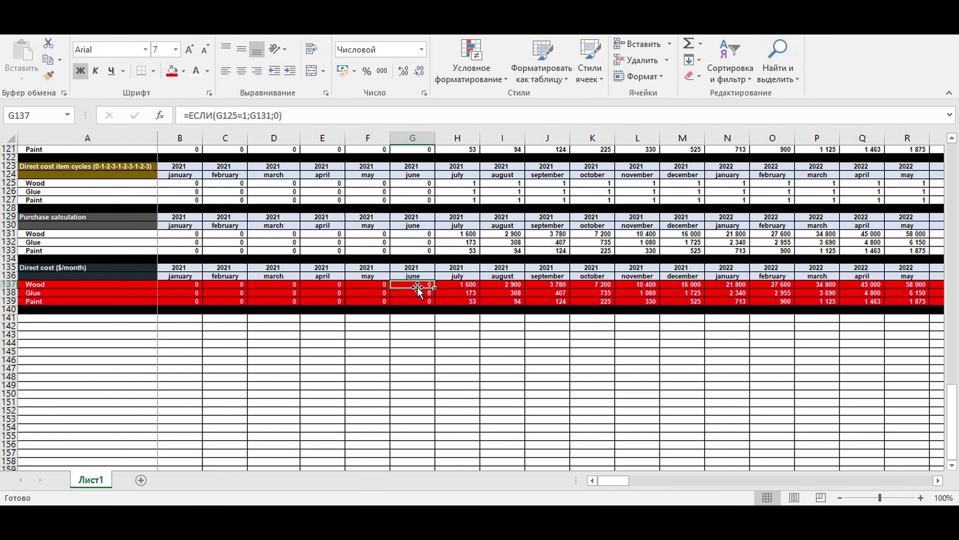
- Set Wood's term of supply to 1 and recheck the June cost in G137
scroll(417, 287, up, 15)
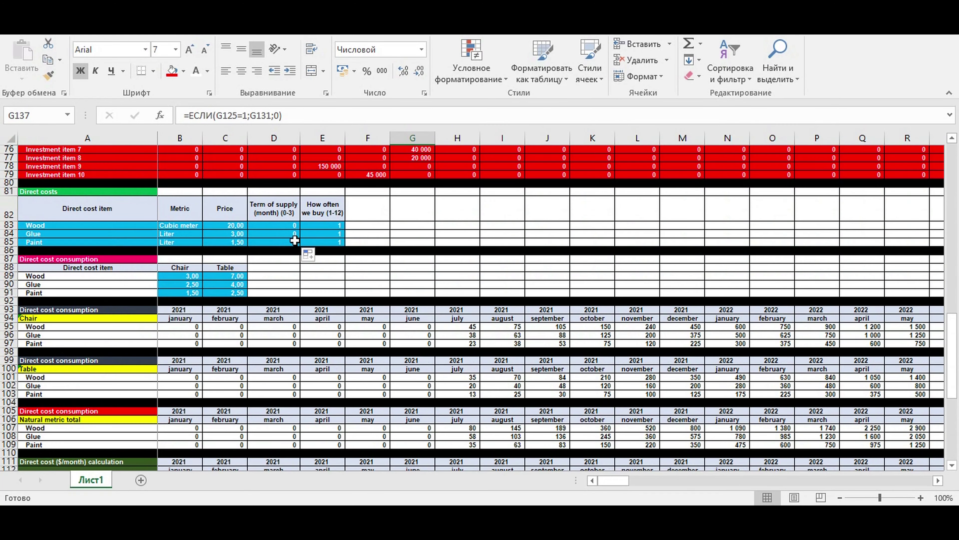
click(271, 222)
text(1)
key(Return)
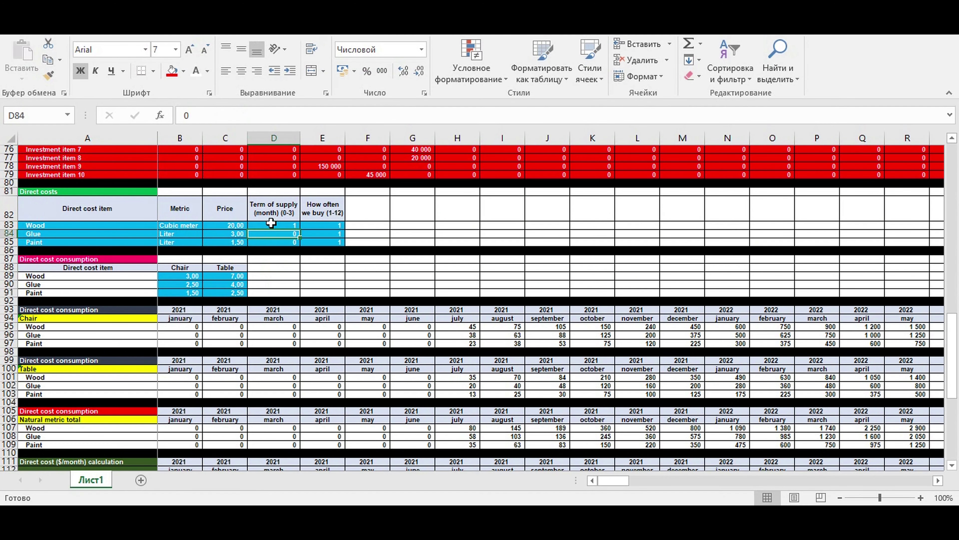
click(271, 222)
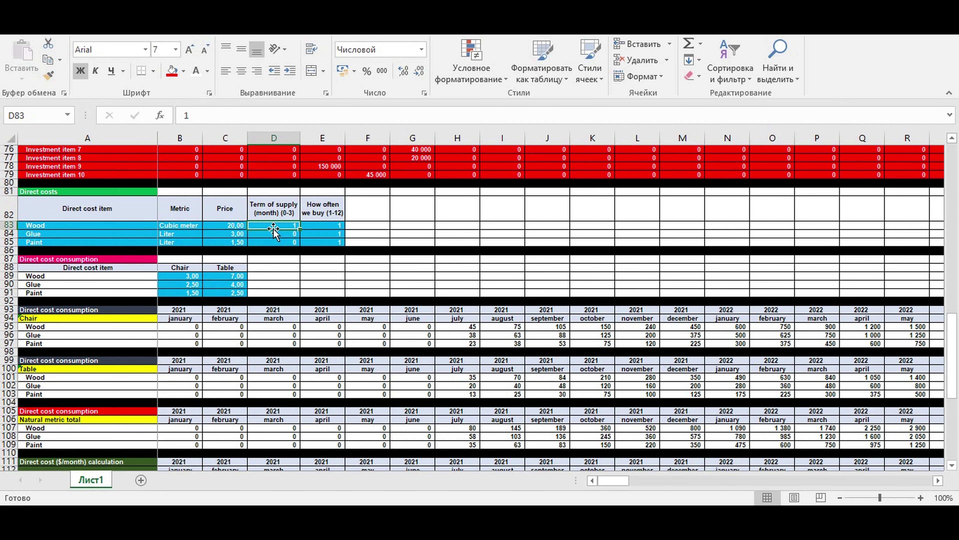
scroll(279, 225, down, 10)
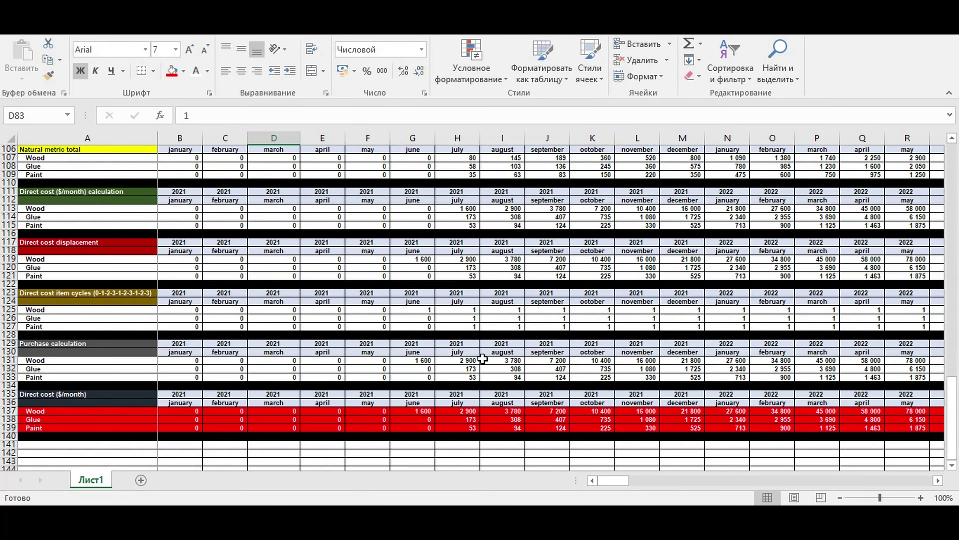
click(422, 411)
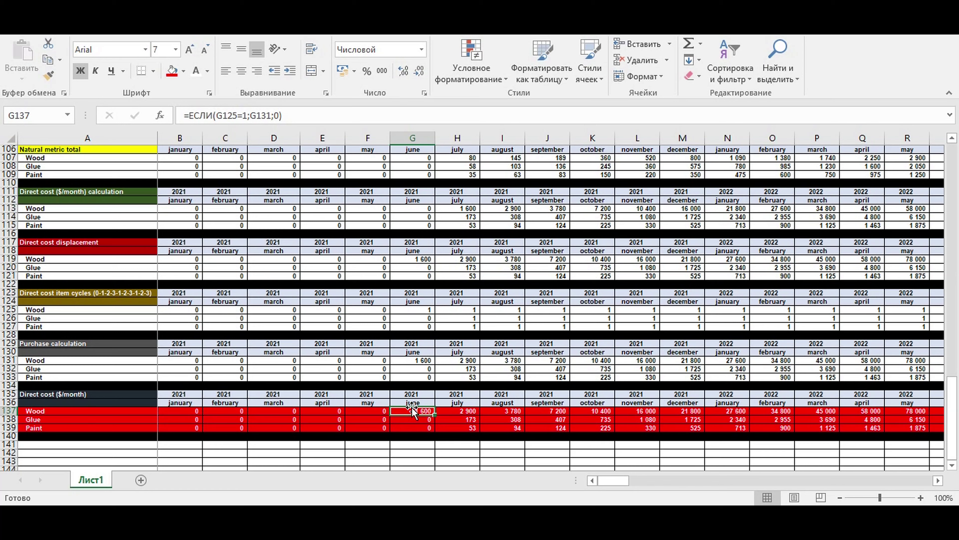
- Inspect the formulas behind the July 2021 header, the June Wood cost and the Wood label
click(464, 403)
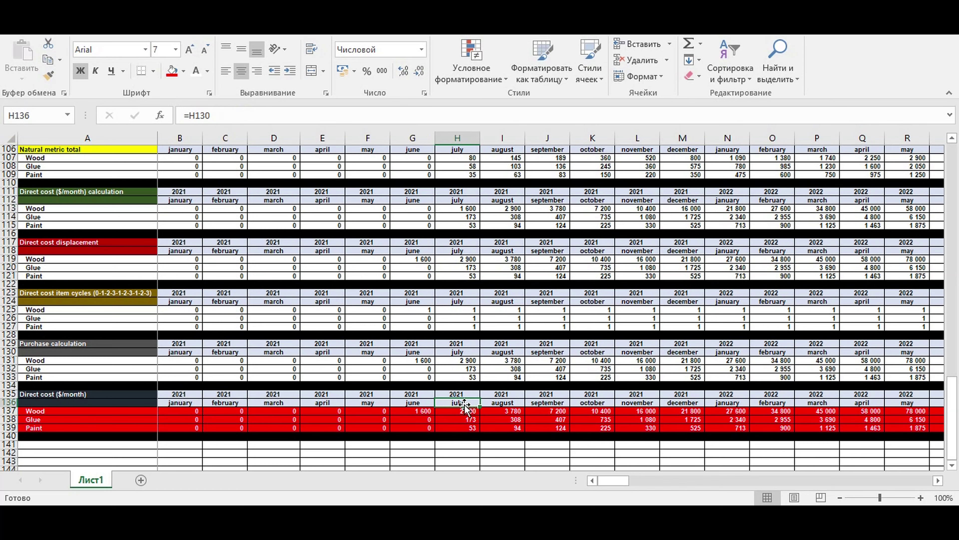
drag(456, 402, 457, 411)
click(409, 412)
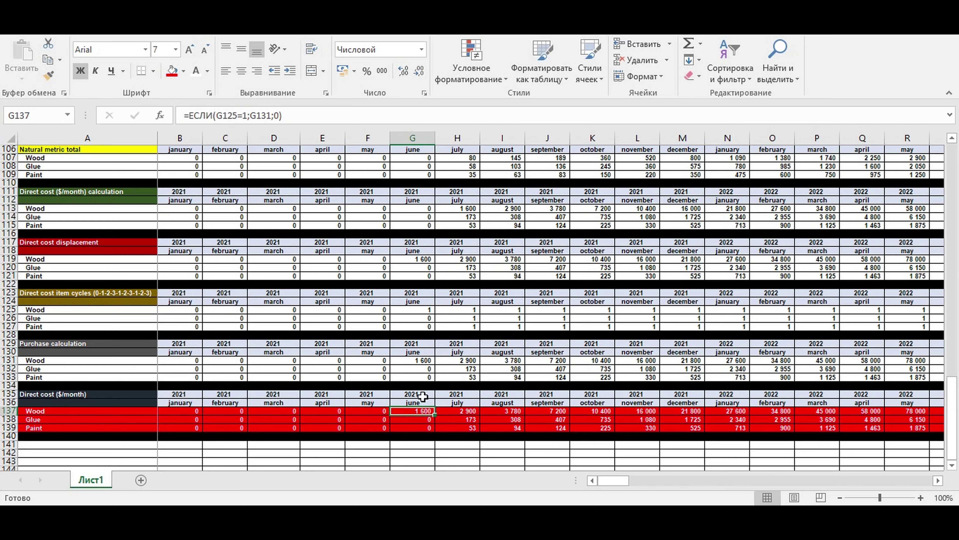
click(51, 411)
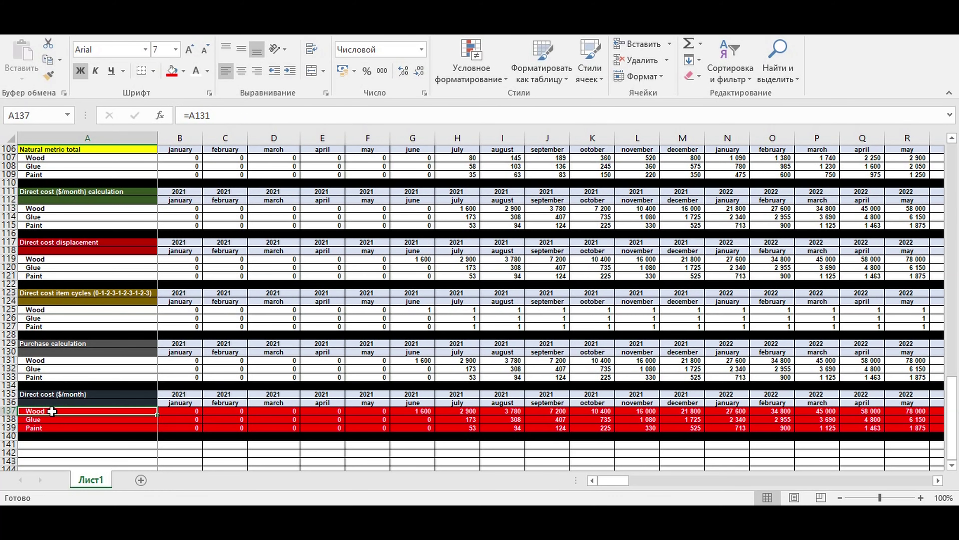
- Set Wood's purchase frequency in E83 (How often we buy) to 12
scroll(182, 359, up, 8)
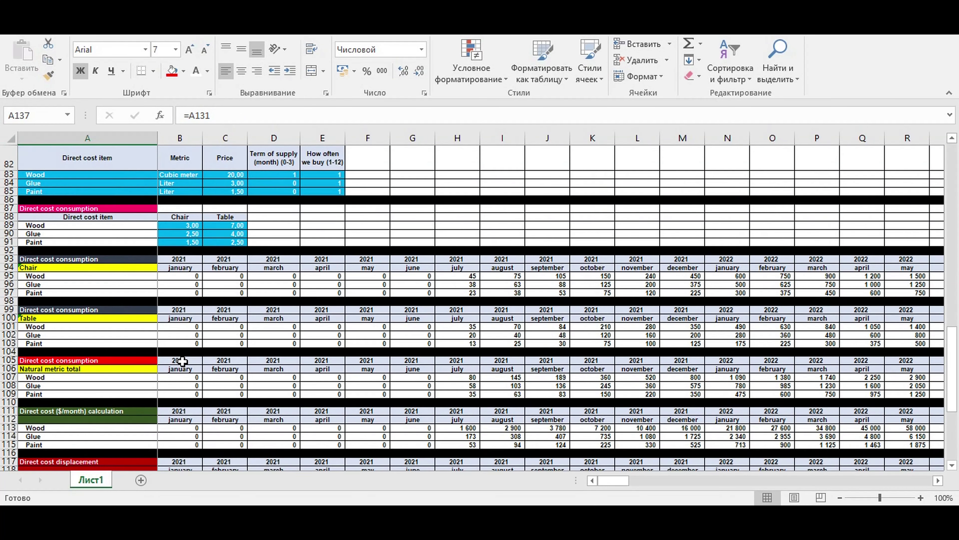
scroll(377, 228, up, 1)
click(325, 199)
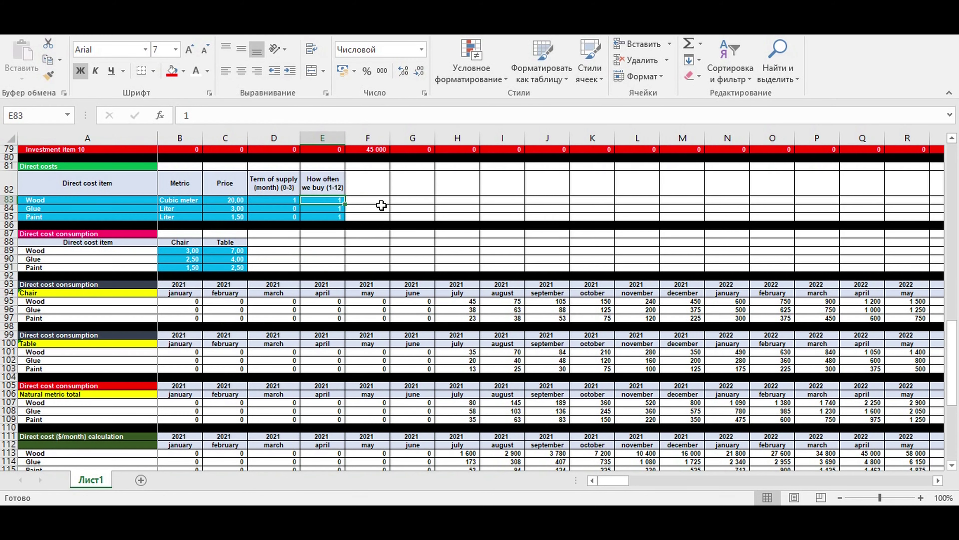
text(12)
key(Return)
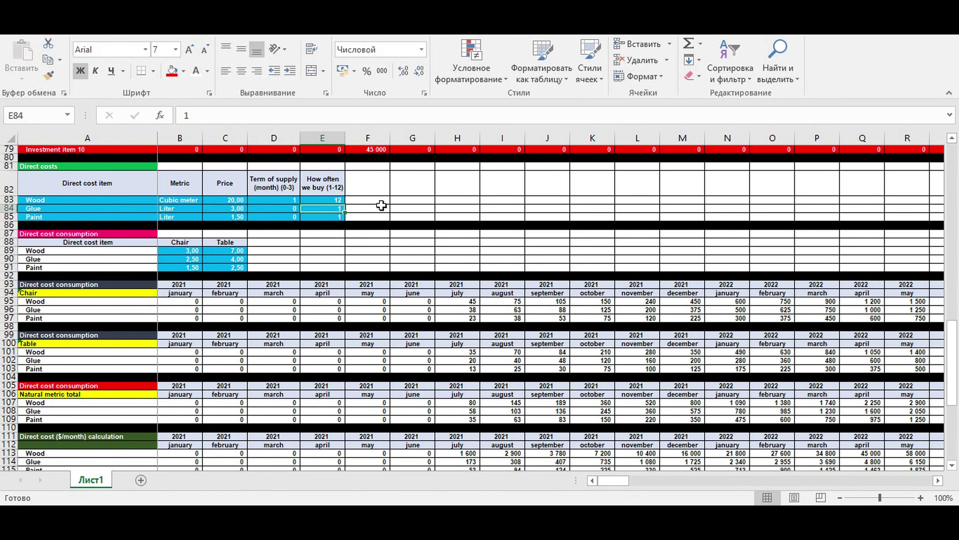
- Check the recalculated Wood costs in row 137 for June 2021, June 2022 and a later month
scroll(411, 252, down, 10)
scroll(480, 273, down, 1)
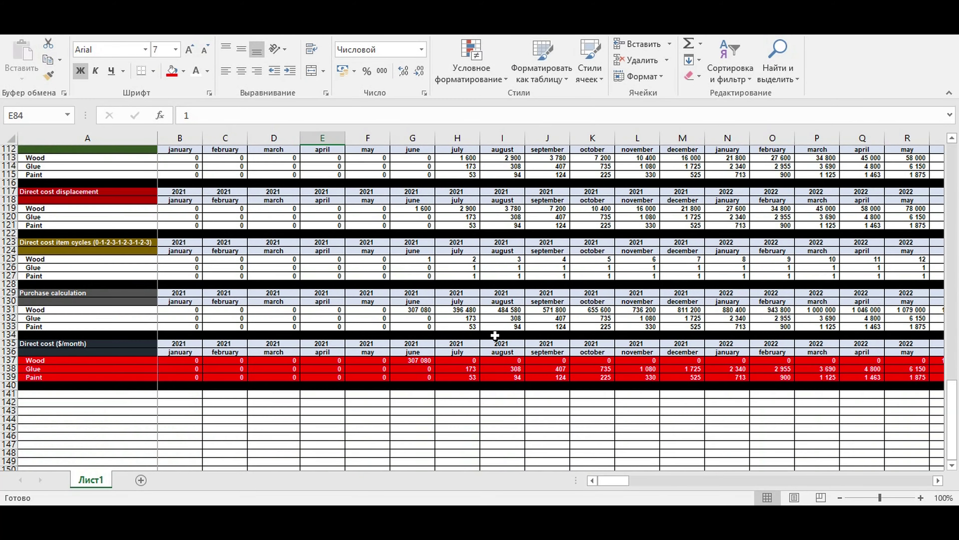
click(422, 359)
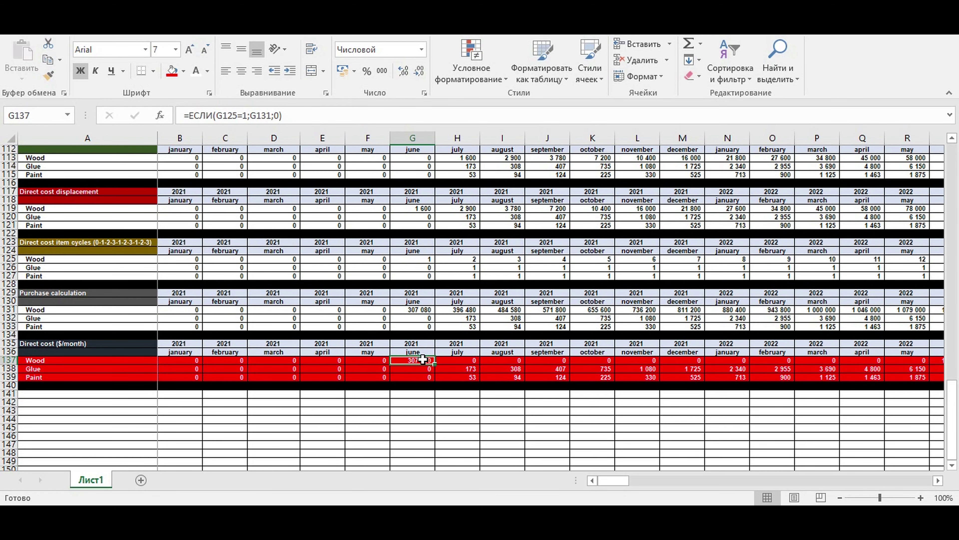
drag(613, 481, 624, 486)
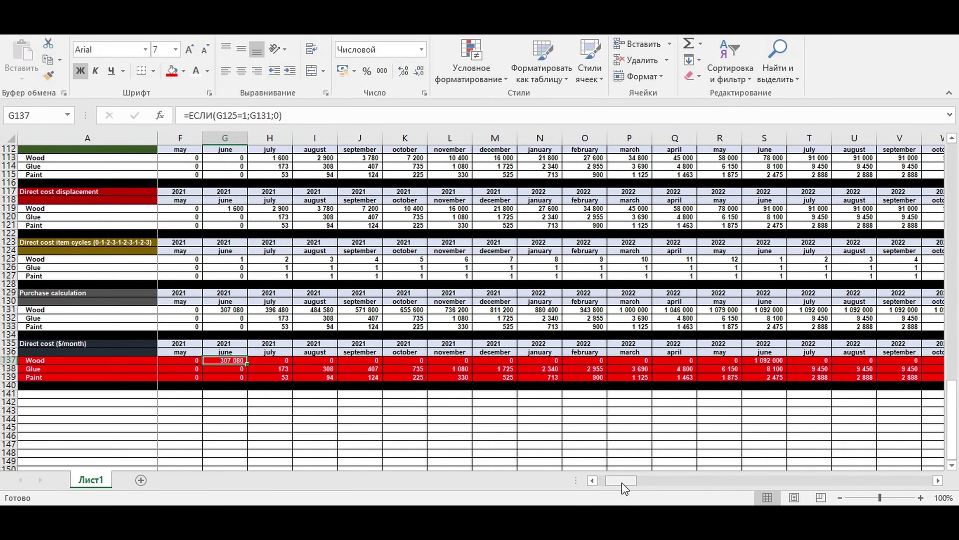
click(775, 360)
mouse_move(632, 485)
mouse_down()
mouse_move(653, 484)
mouse_move(614, 485)
mouse_up()
click(810, 357)
- Change Wood's purchase frequency in E83 to 4 and confirm it
scroll(274, 298, up, 5)
scroll(273, 299, up, 6)
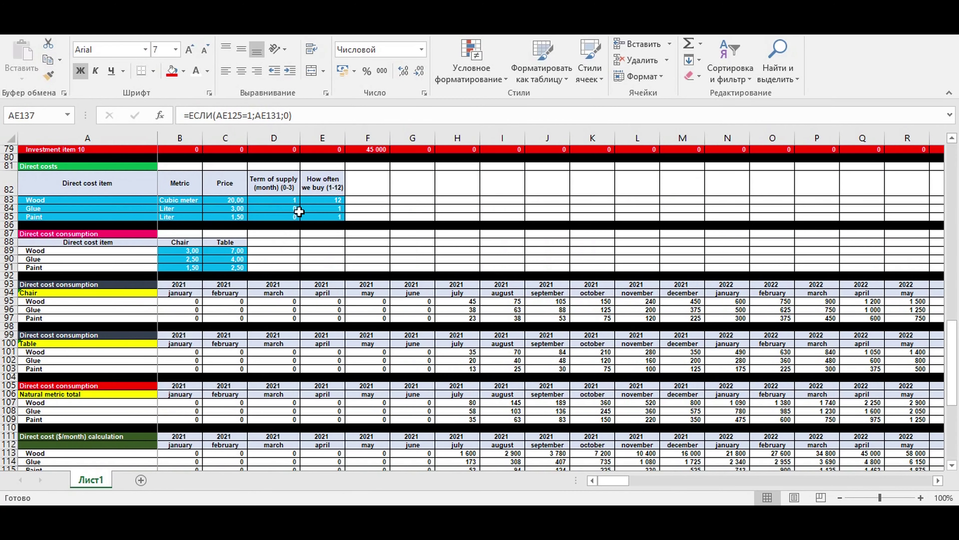
click(312, 201)
double_click(312, 200)
key(Return)
scroll(311, 201, down, 2)
scroll(311, 201, down, 10)
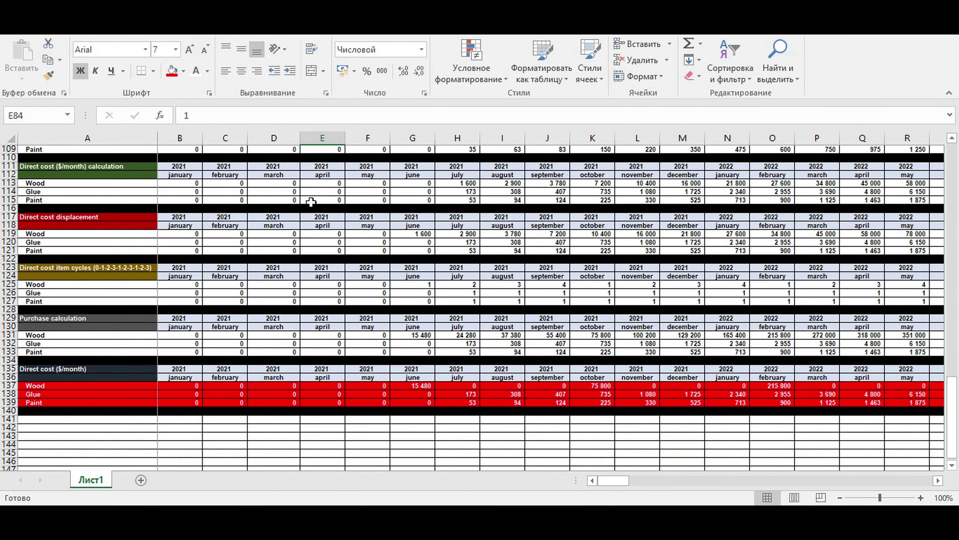
drag(415, 337, 853, 336)
click(415, 385)
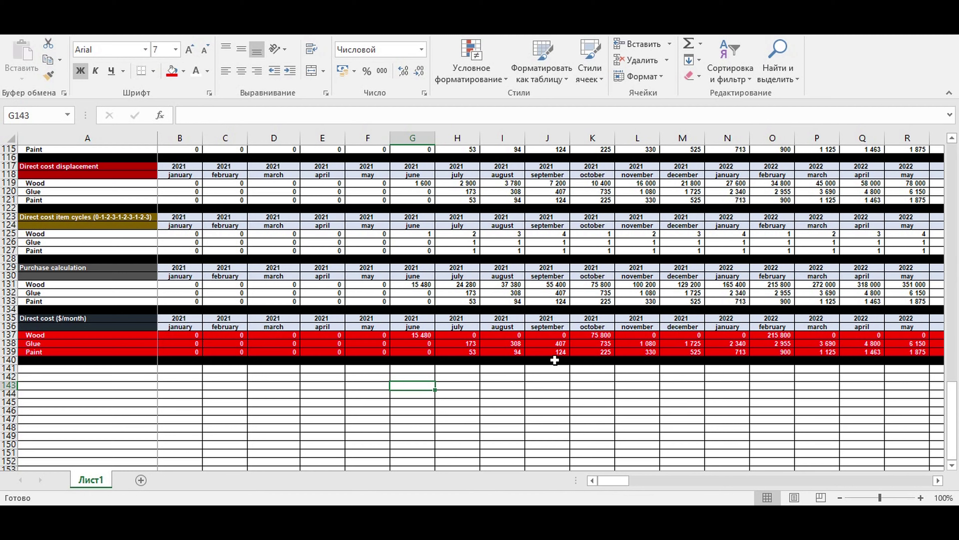
click(420, 335)
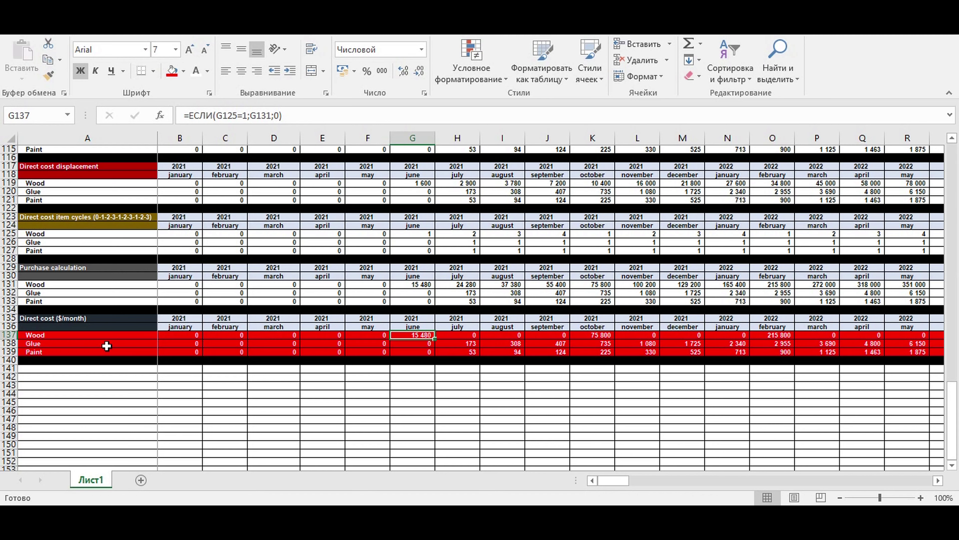
drag(57, 344, 53, 355)
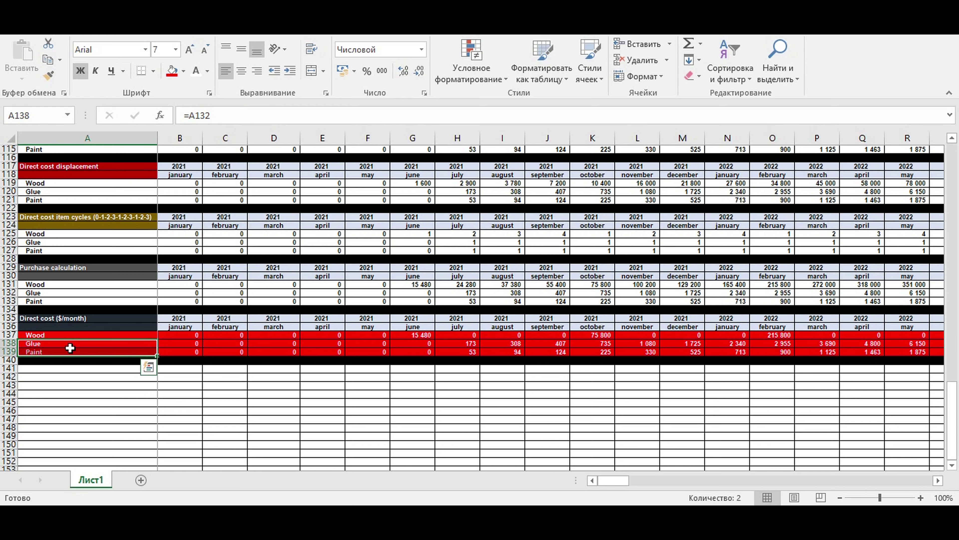
click(306, 391)
click(411, 336)
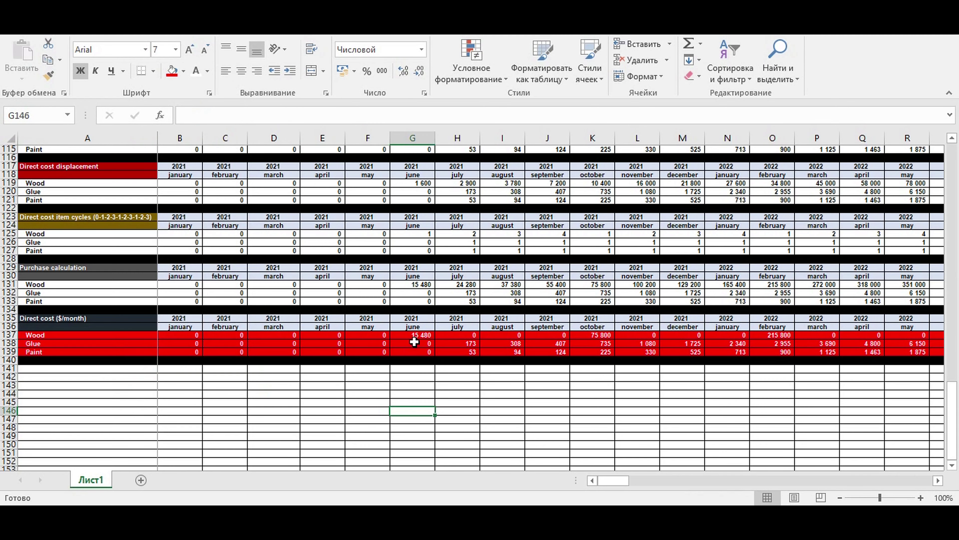
scroll(385, 359, up, 12)
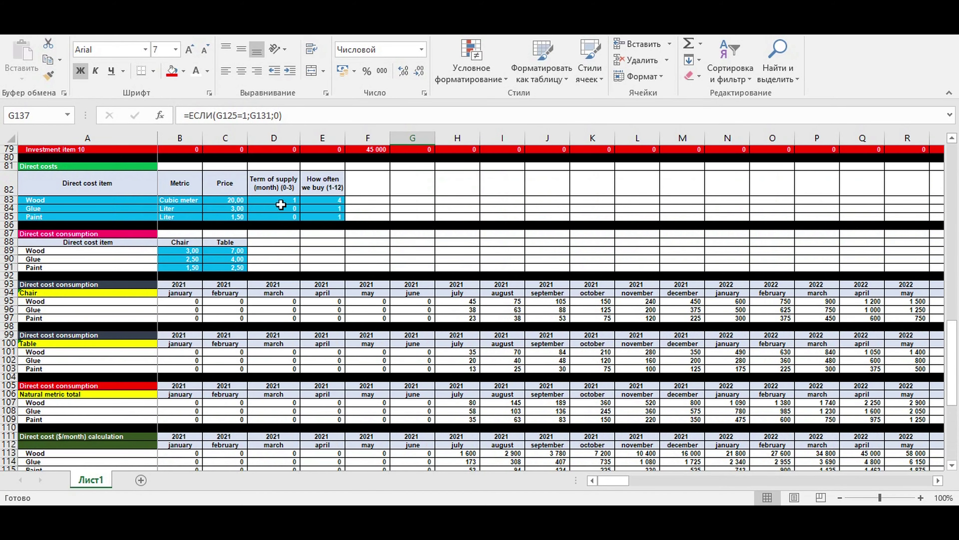
click(280, 204)
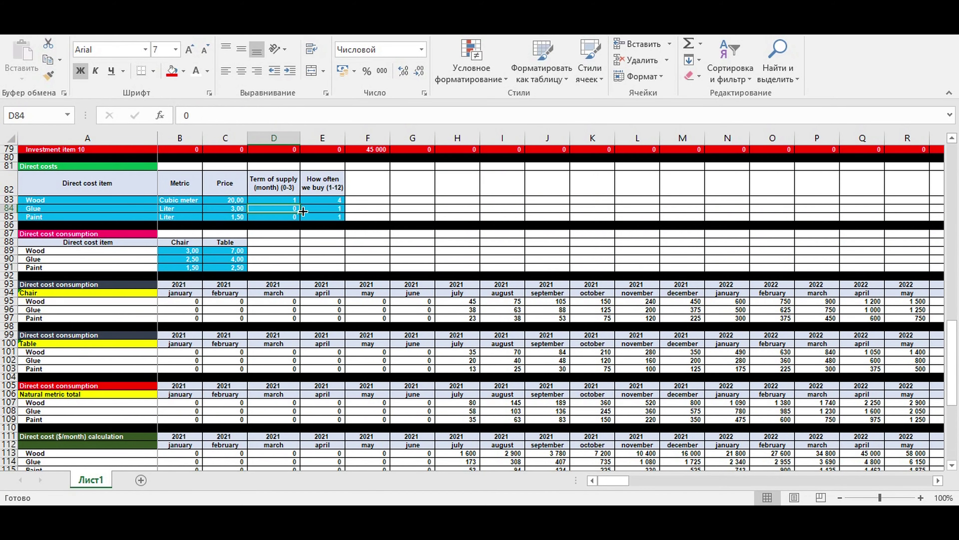
click(314, 209)
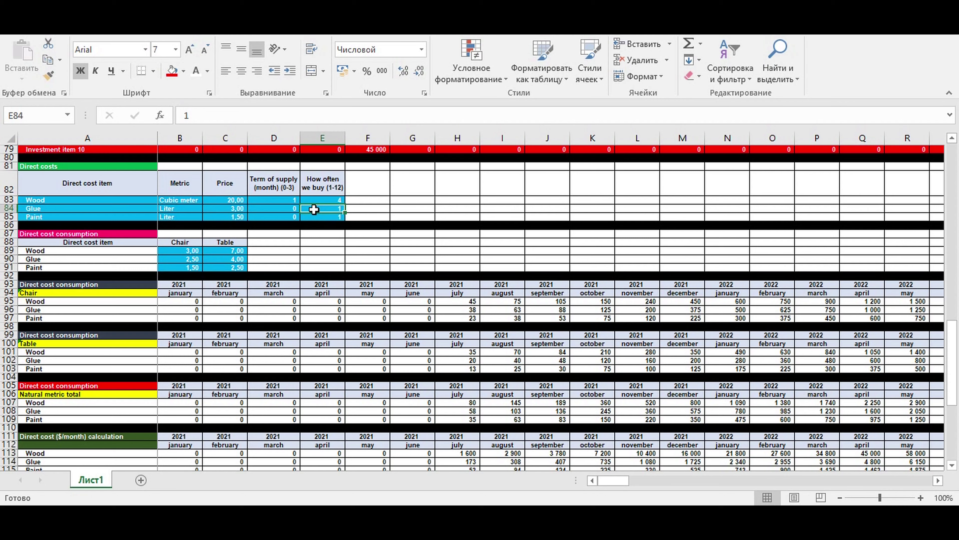
scroll(314, 209, up, 10)
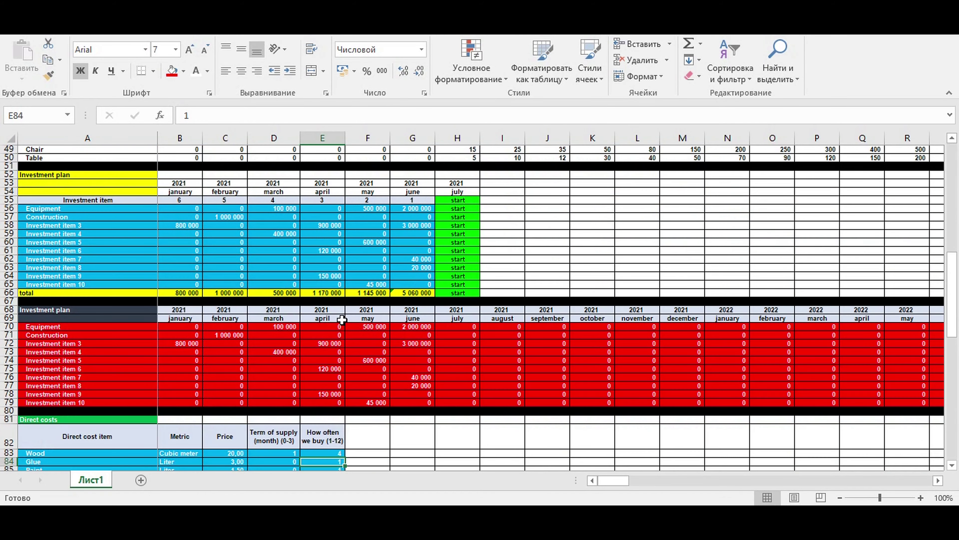
drag(191, 328, 427, 402)
click(483, 376)
click(181, 326)
drag(181, 326, 434, 408)
click(182, 207)
drag(181, 207, 410, 284)
scroll(477, 284, down, 4)
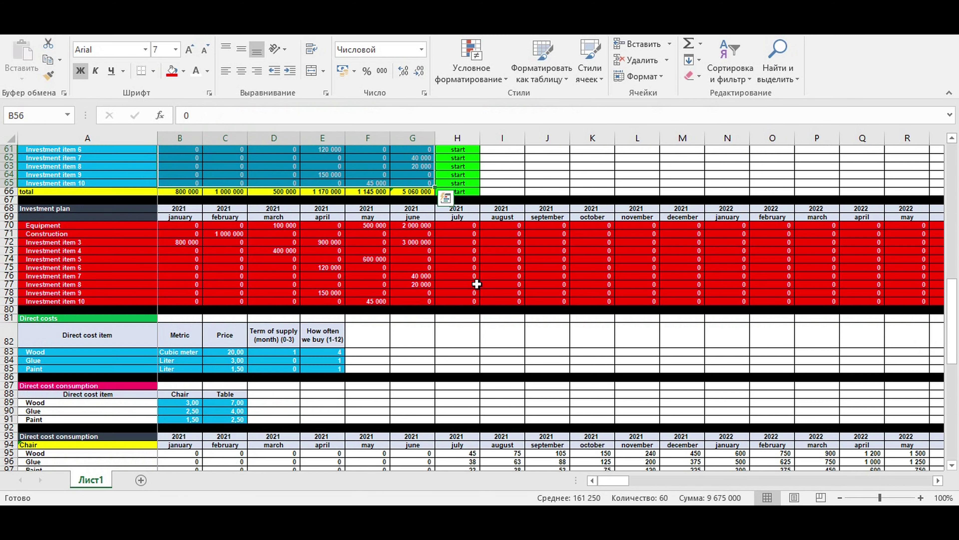
scroll(476, 284, down, 4)
scroll(477, 284, down, 12)
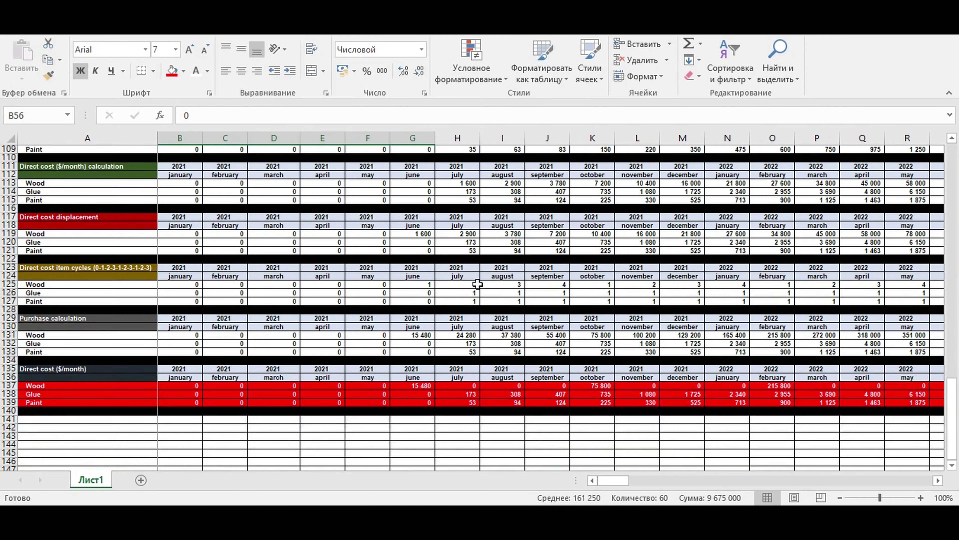
scroll(478, 284, down, 1)
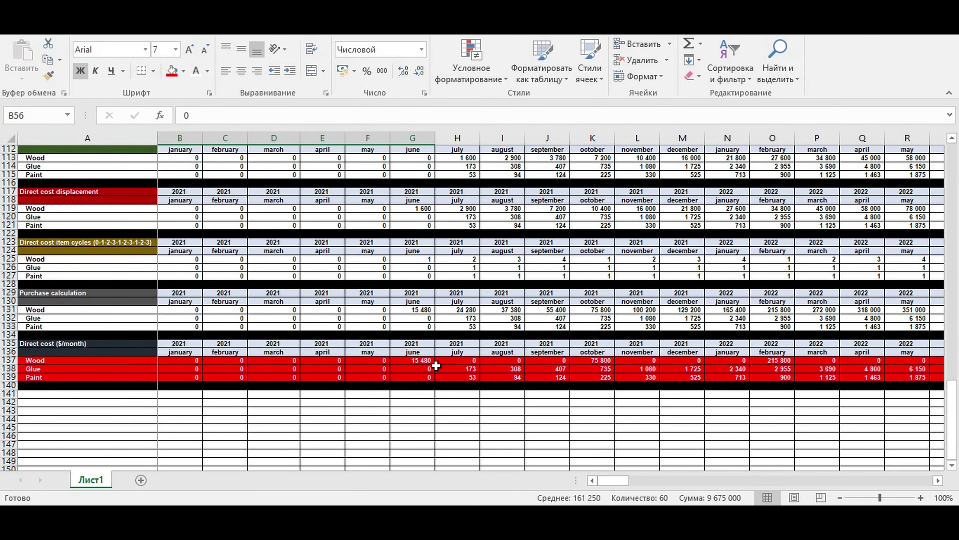
drag(413, 359, 411, 377)
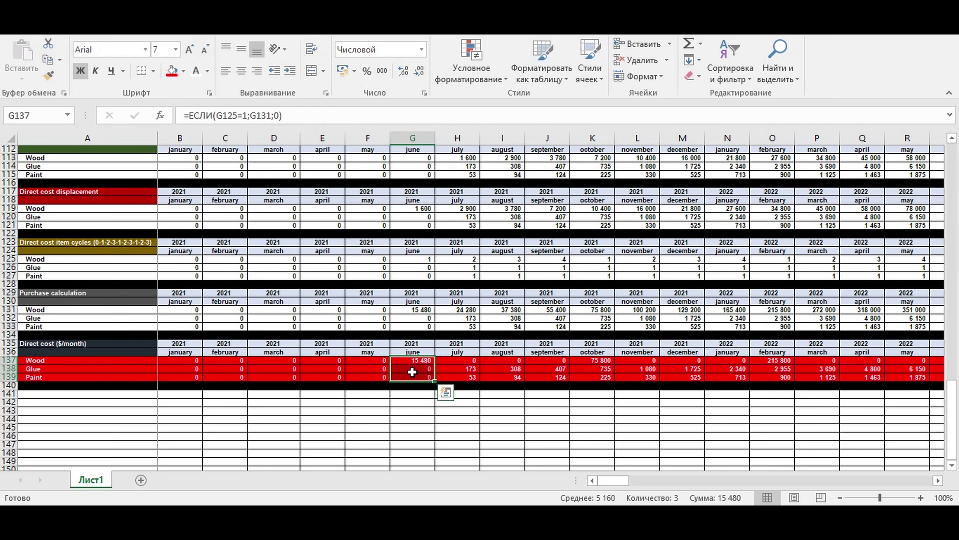
click(385, 395)
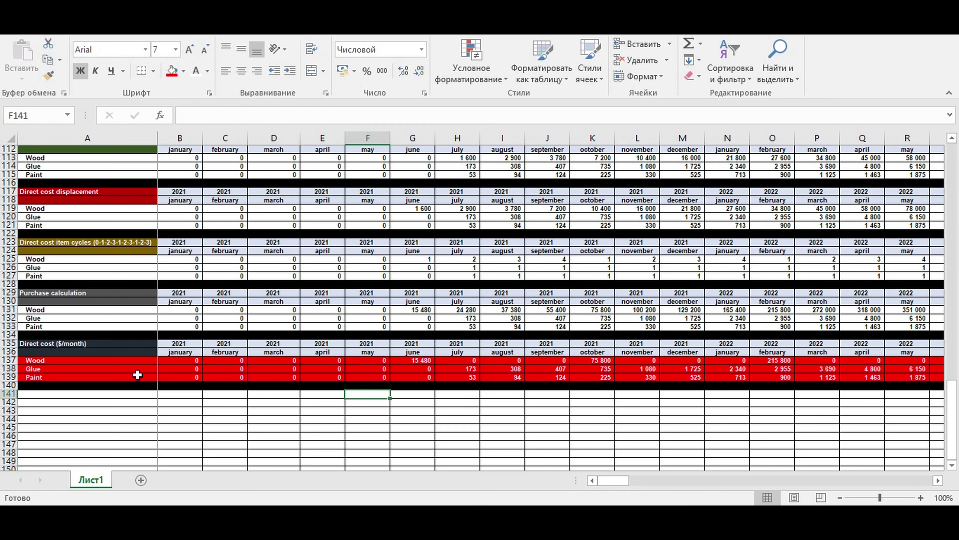
drag(7, 361, 8, 377)
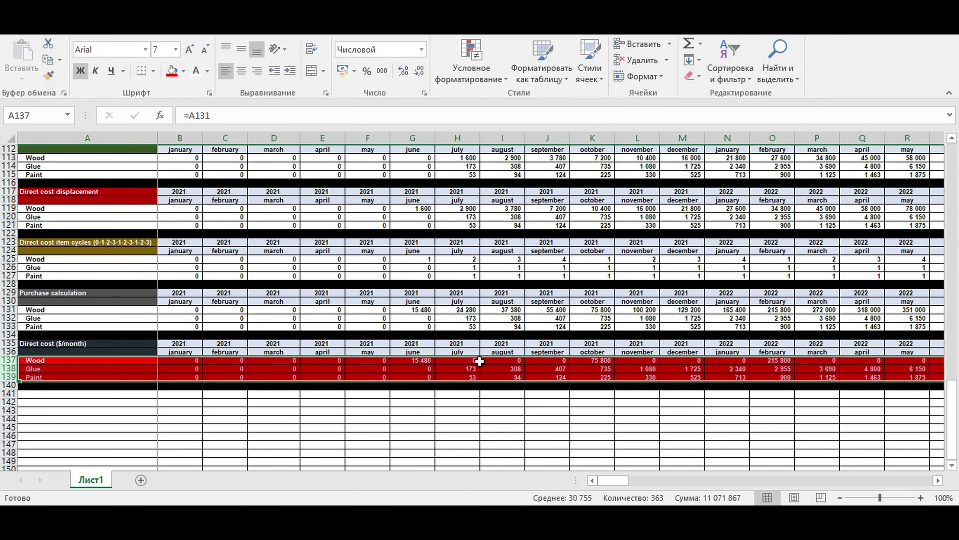
click(561, 418)
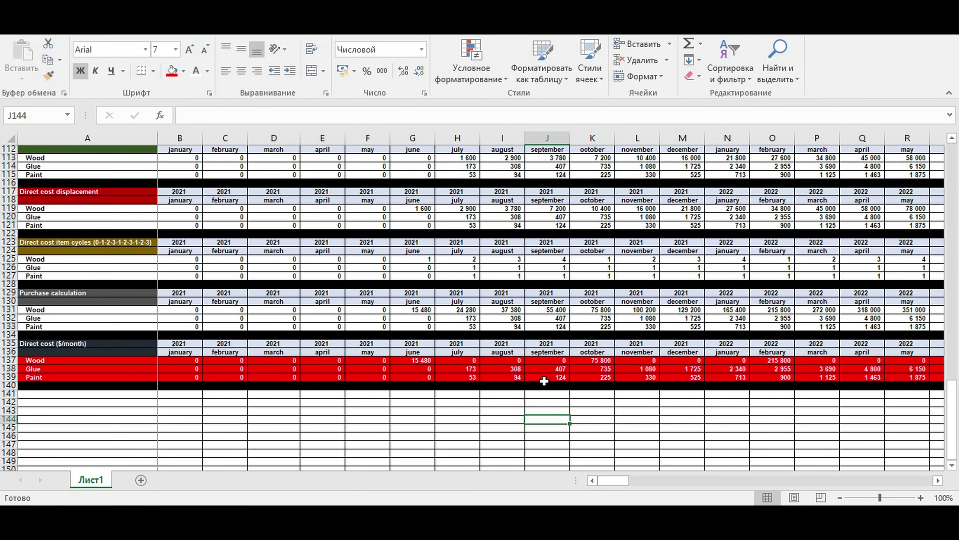
click(114, 396)
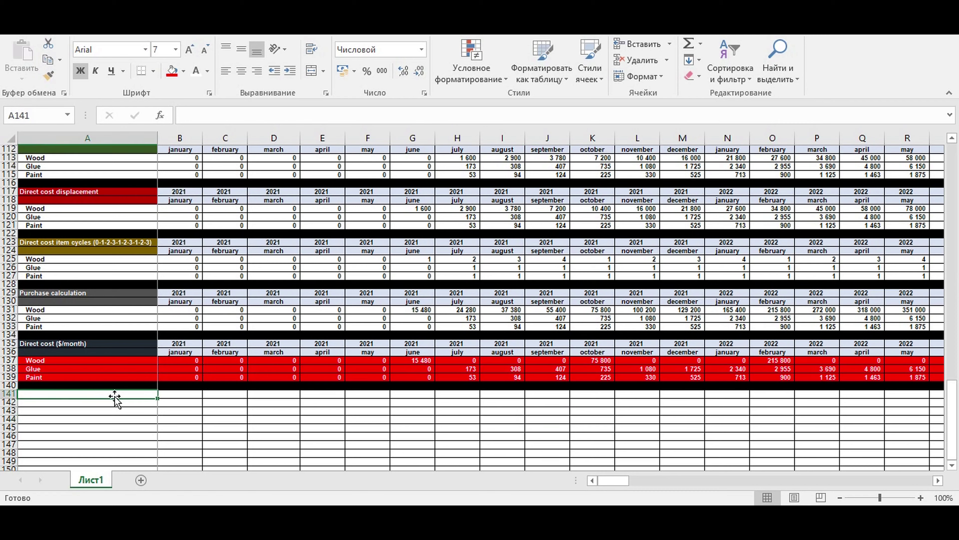
drag(46, 361, 49, 377)
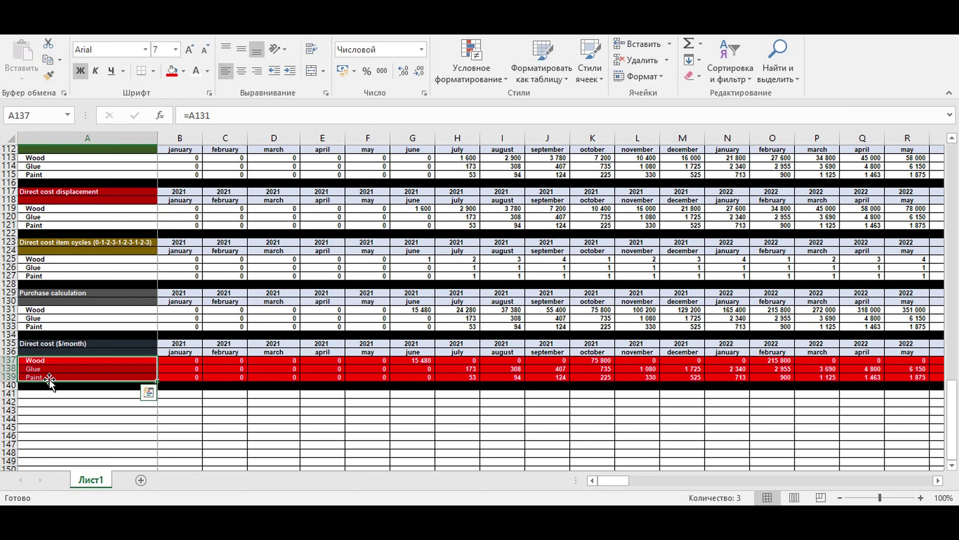
click(77, 395)
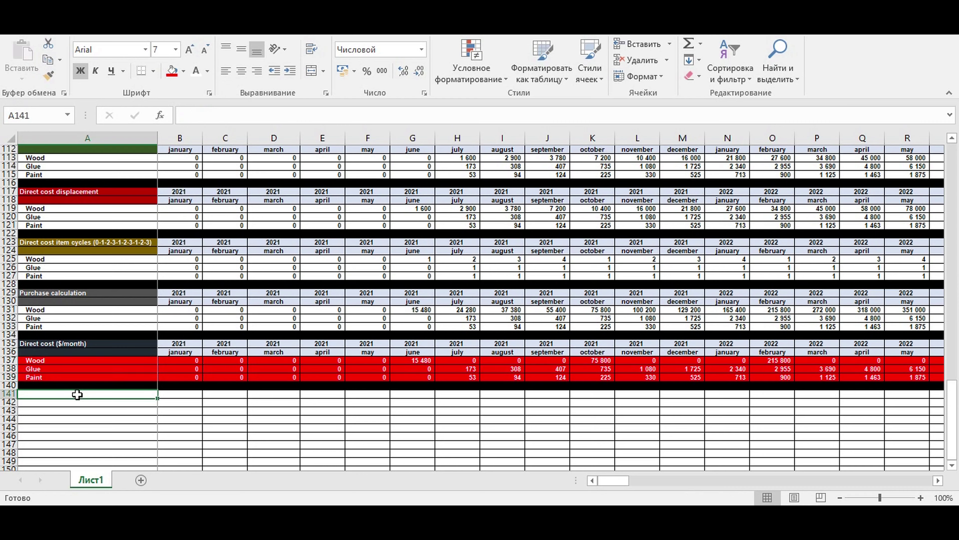